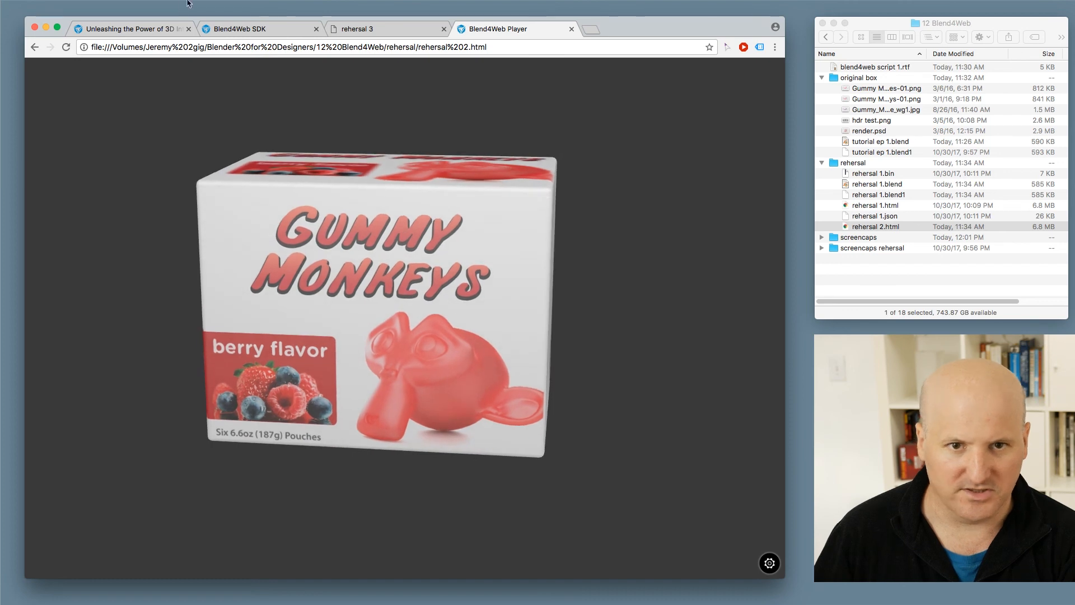
Step: Rotate the finished Gummy Monkeys box in the web player, and open tutorial ep 1.blend from the original box folder in Blender
drag(481, 375, 472, 326)
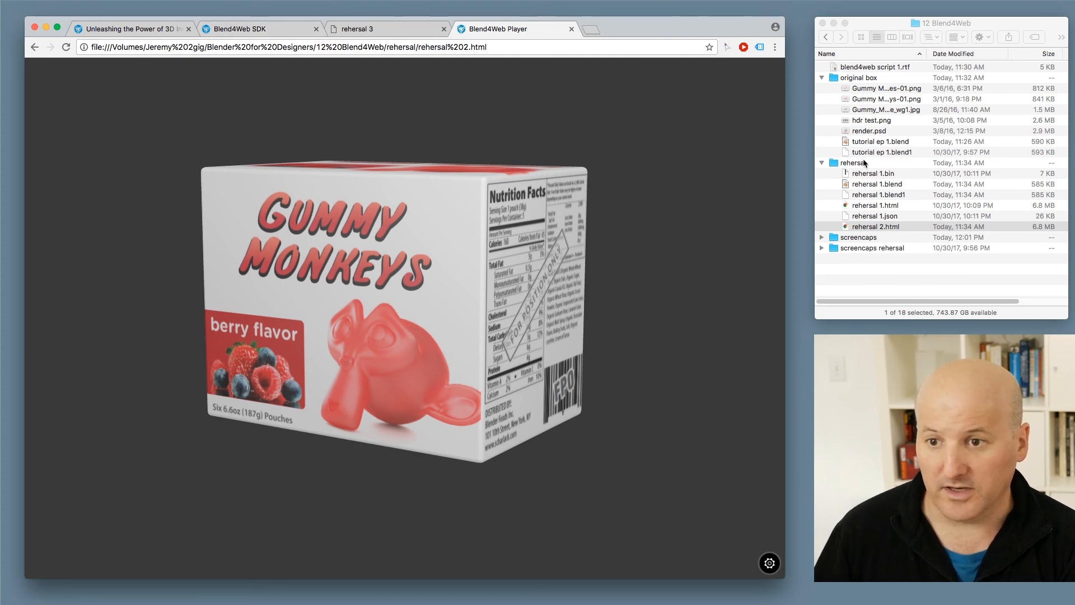
click(881, 142)
click(881, 142)
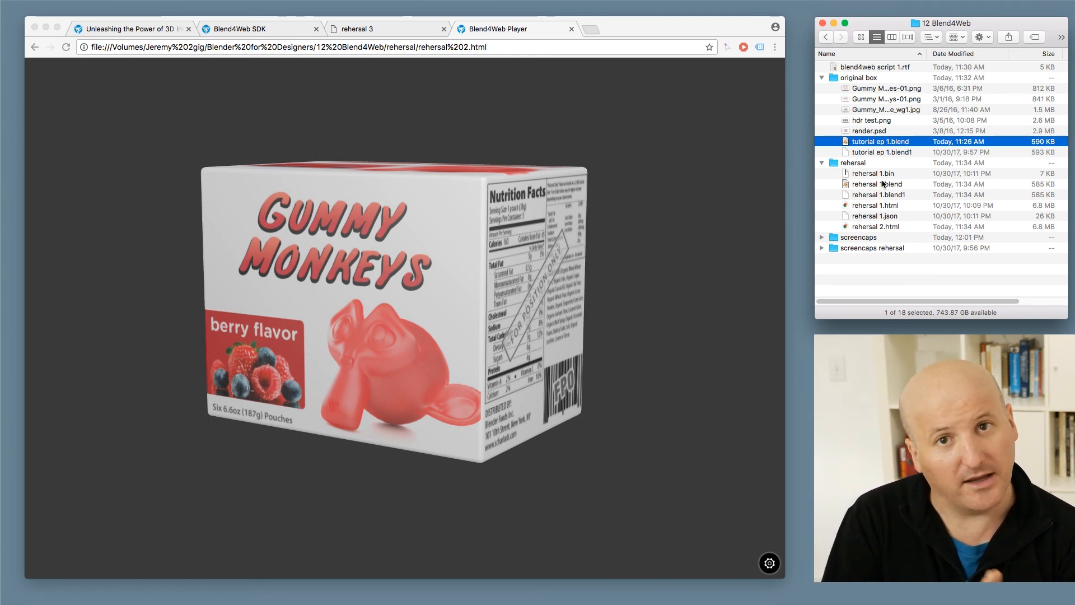
double_click(910, 143)
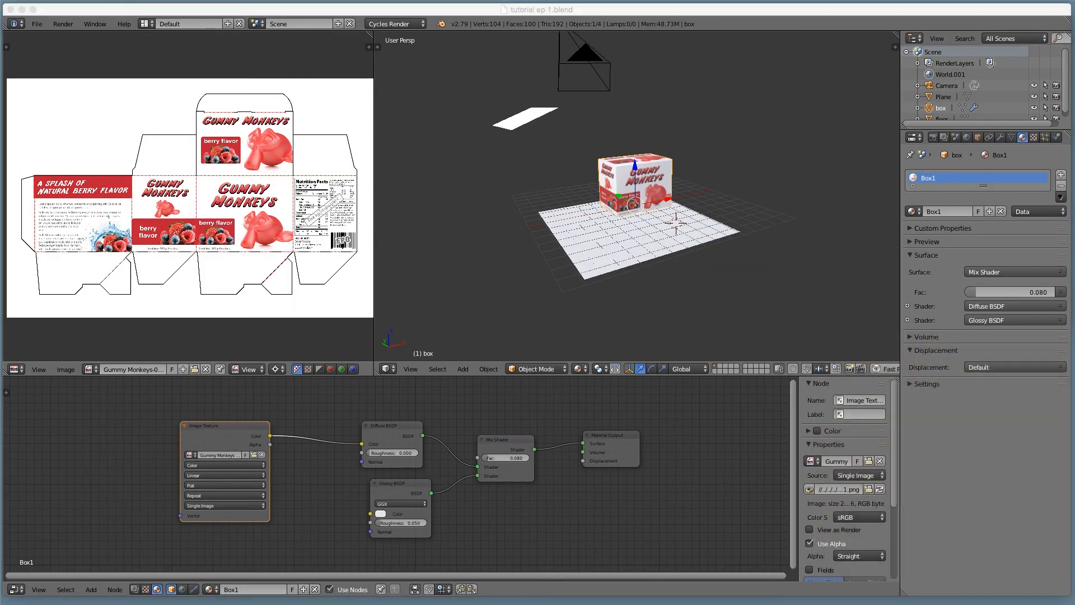
Step: Inspect the box scene with rendered shading in a maximized 3D view, and return to the regular layout
scroll(675, 273, up, 3)
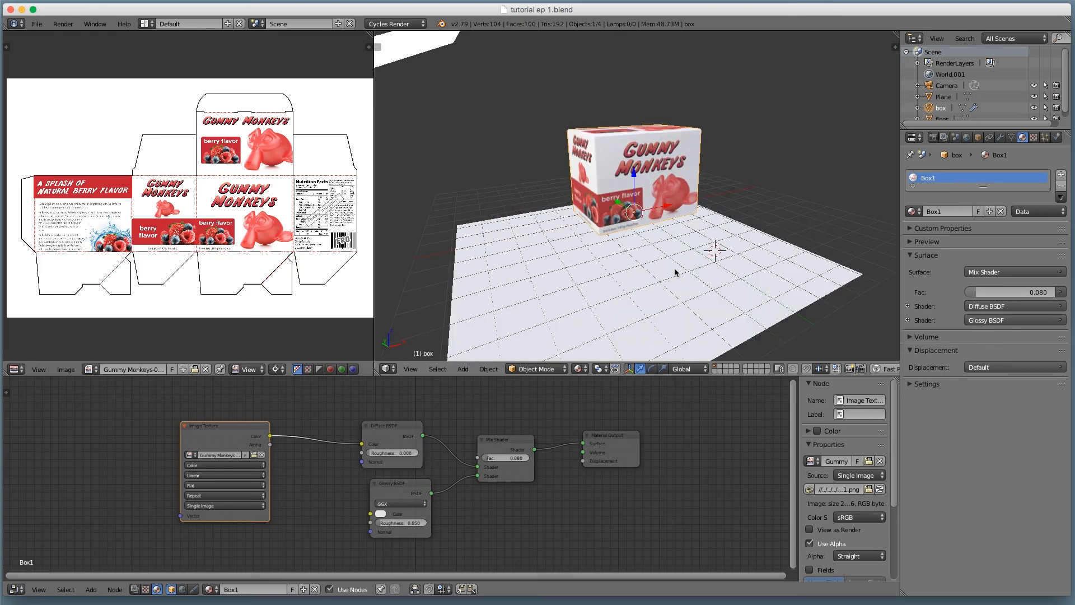
key(shift+space)
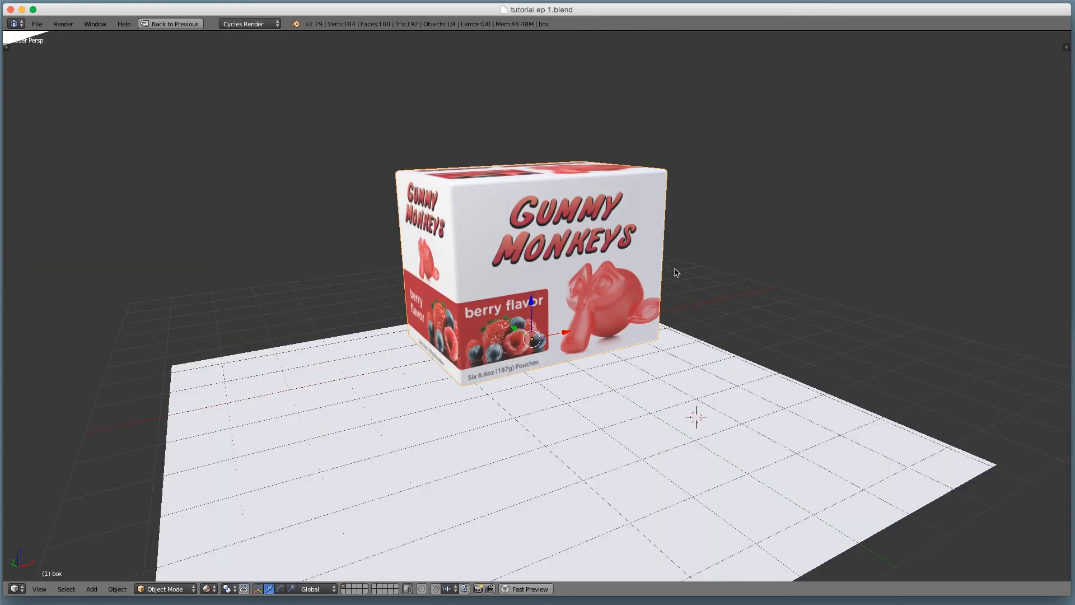
key(shift+z)
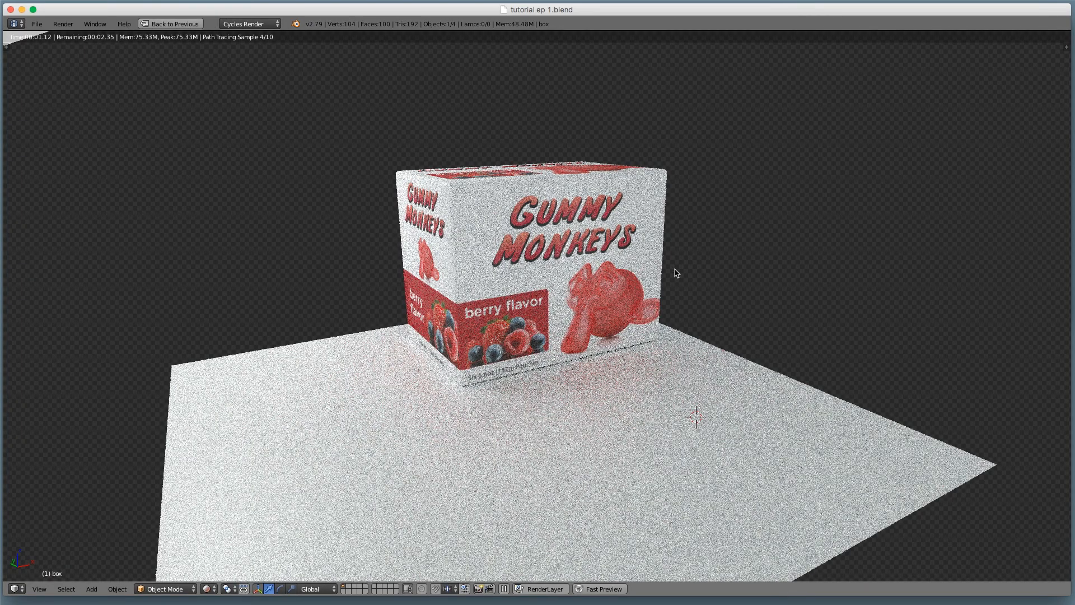
key(shift+z)
key(shift+space)
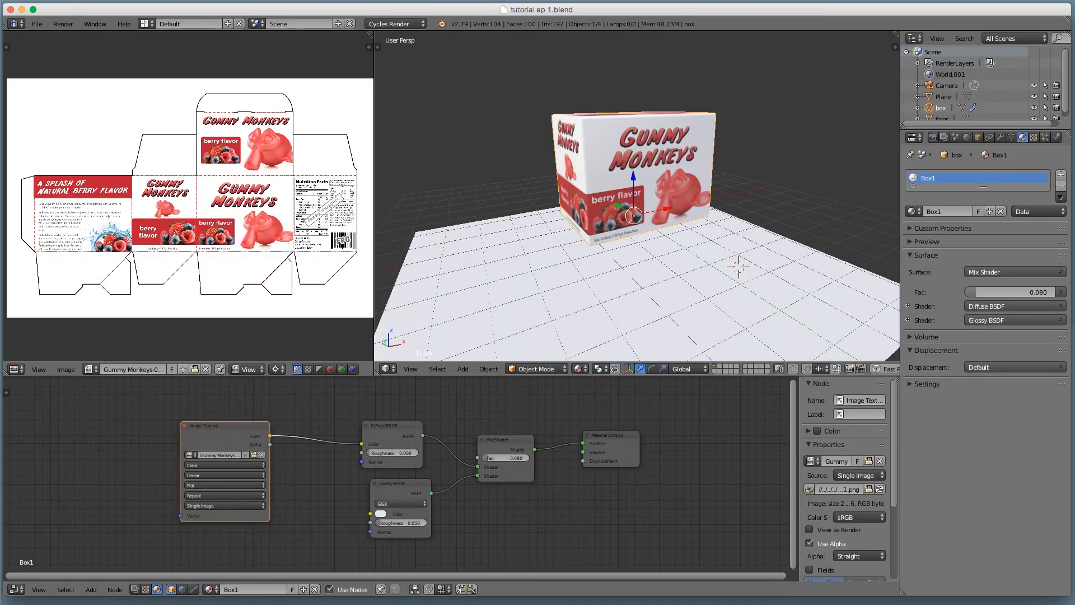
Step: Switch to the browser and review the CE 17.10 and PRO 17.10 distributions on the Blend4Web downloads page
key(super+Tab)
click(129, 29)
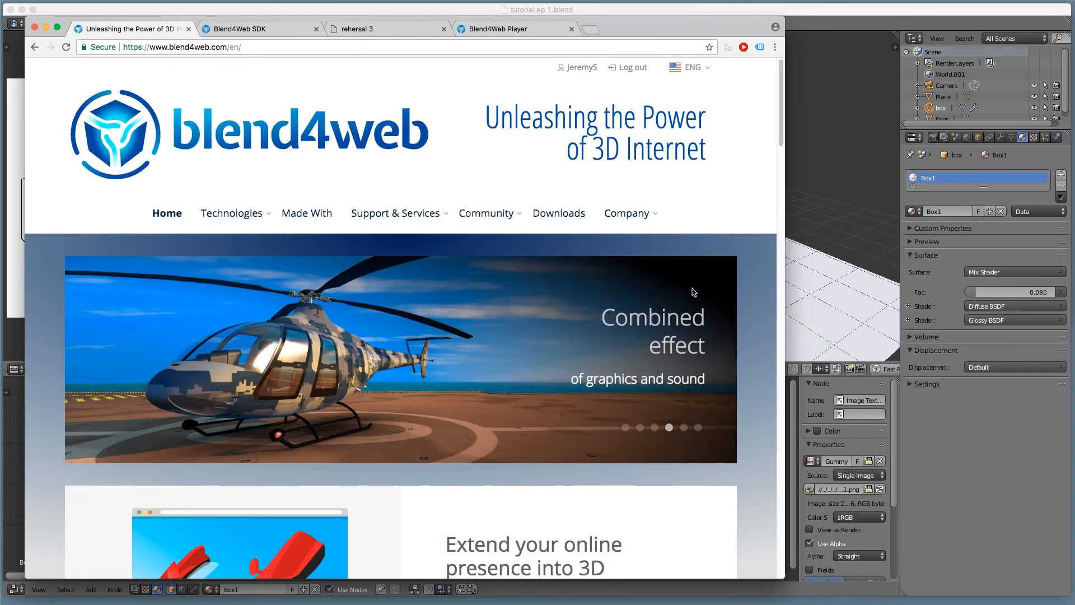
click(562, 213)
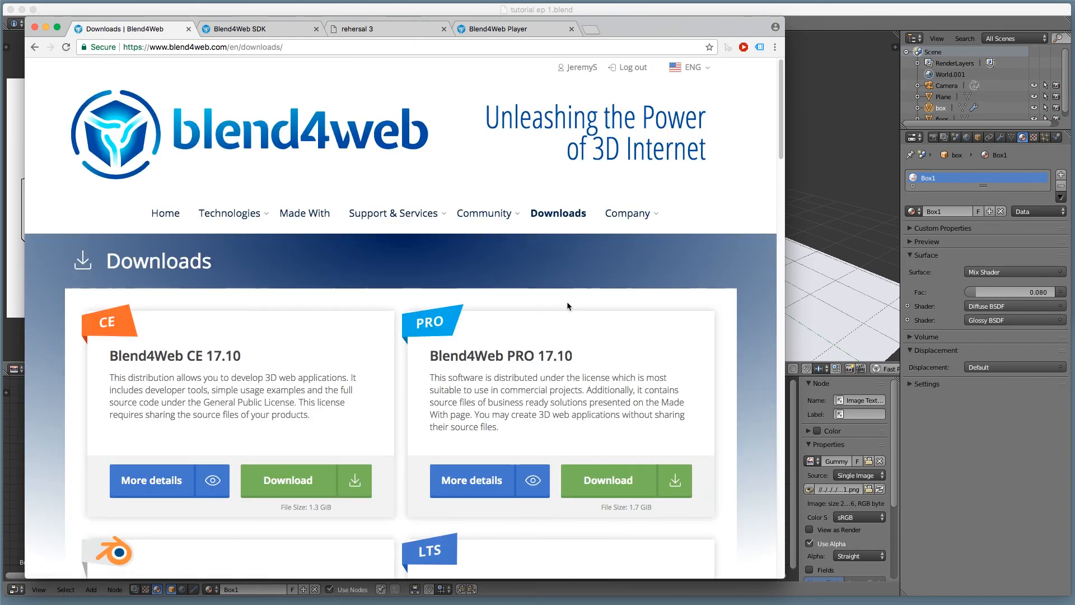
scroll(548, 309, down, 1)
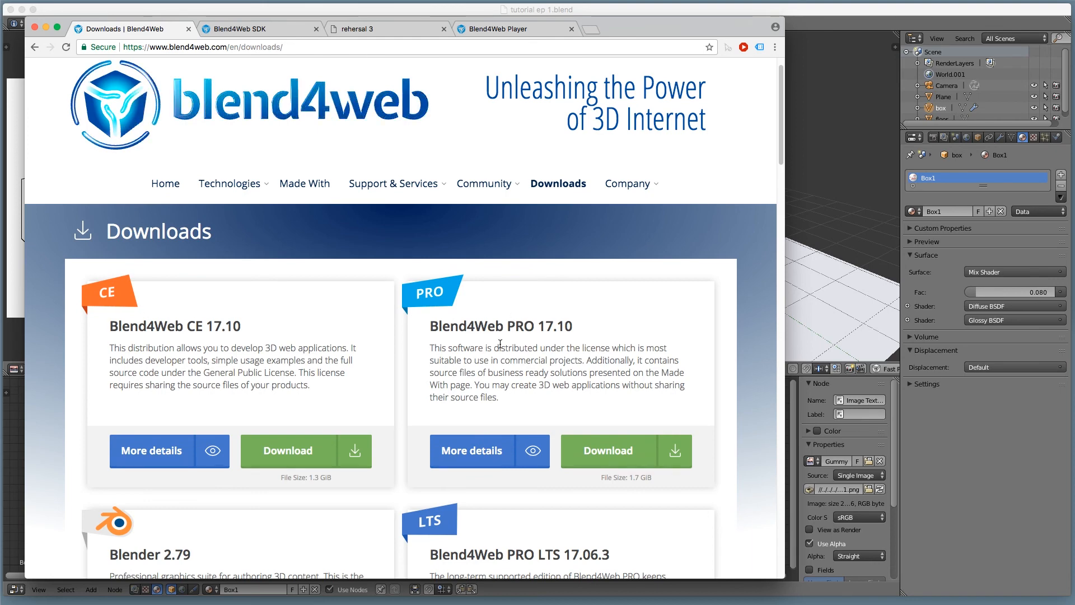
scroll(392, 370, down, 3)
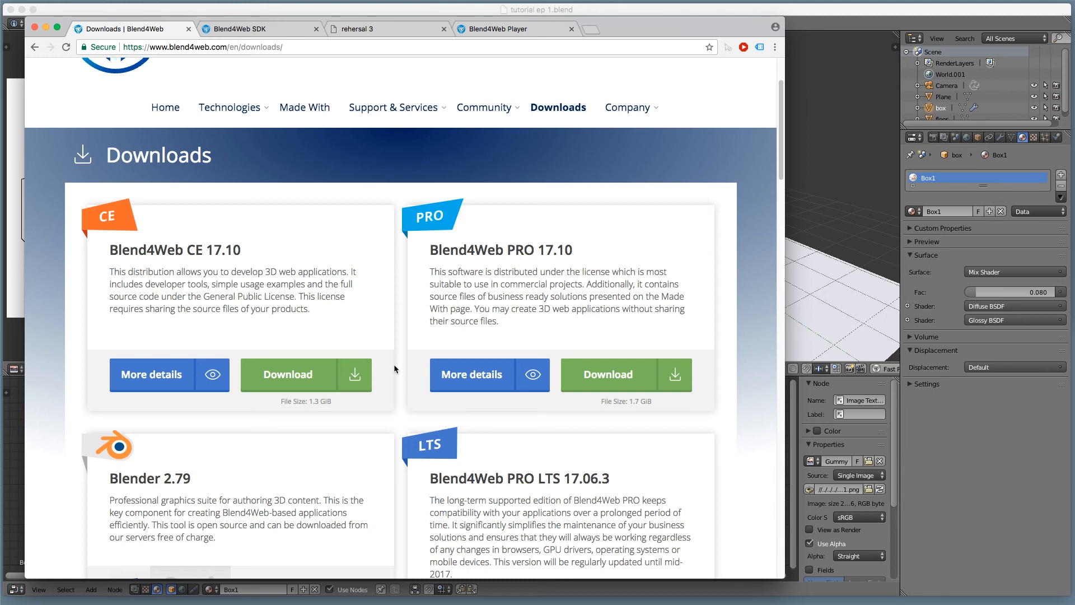
triple_click(170, 250)
click(203, 281)
key(super+Tab)
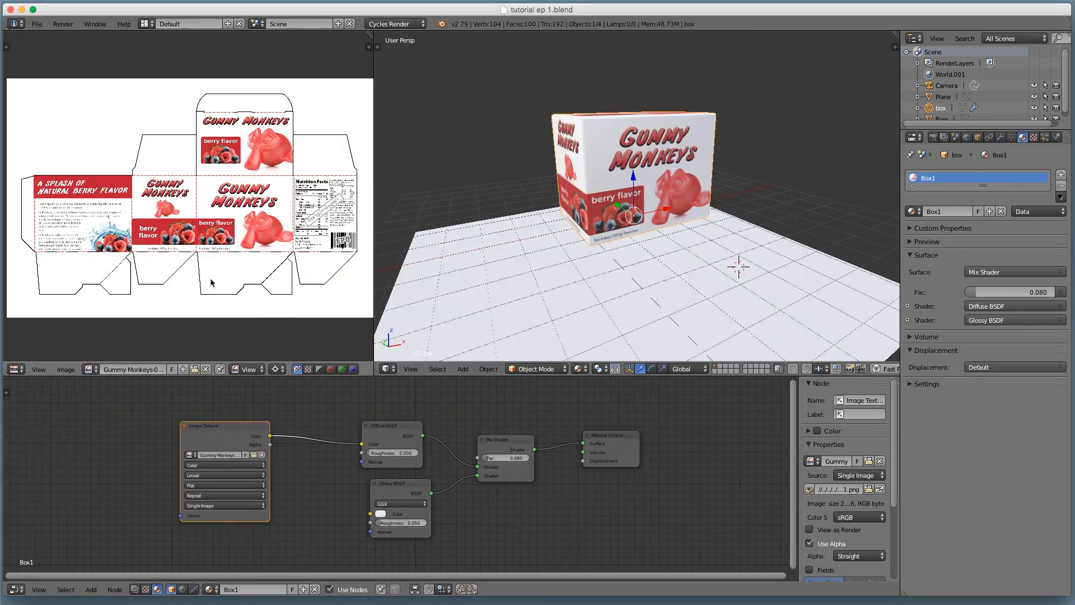
key(super+Tab)
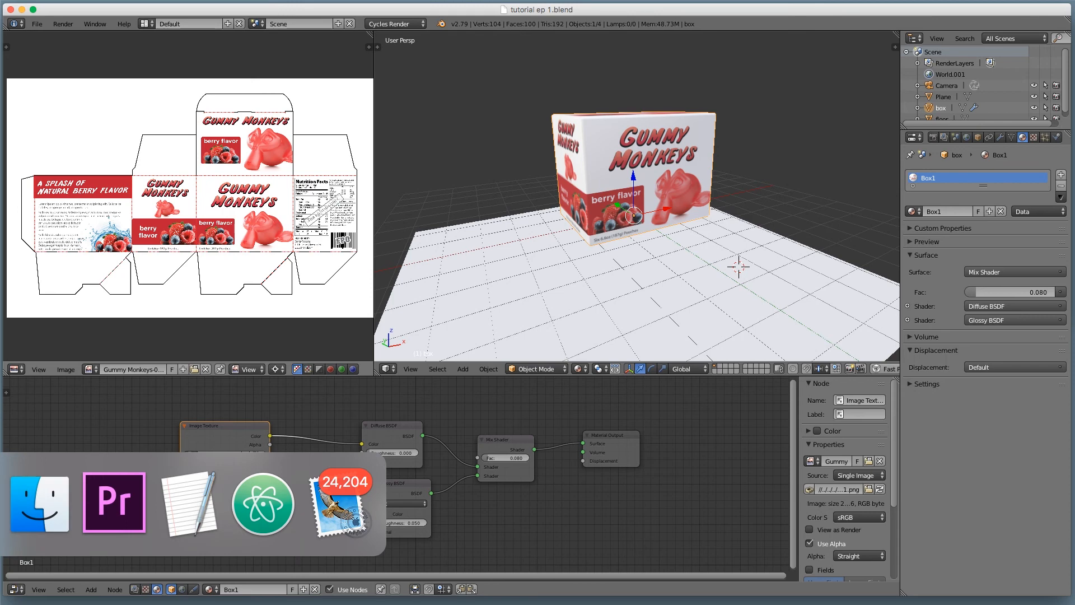
key(super+Tab)
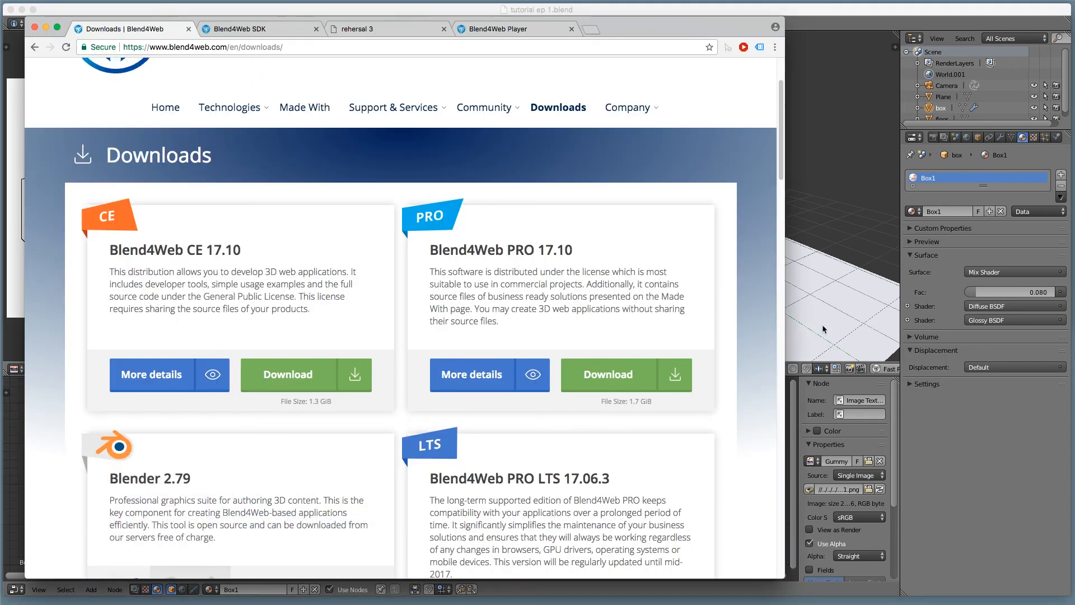
Step: Return to Blender and check the scripts path and the Blend4Web add-on in the user preferences, filtering the add-ons by "blend"
key(super+Tab)
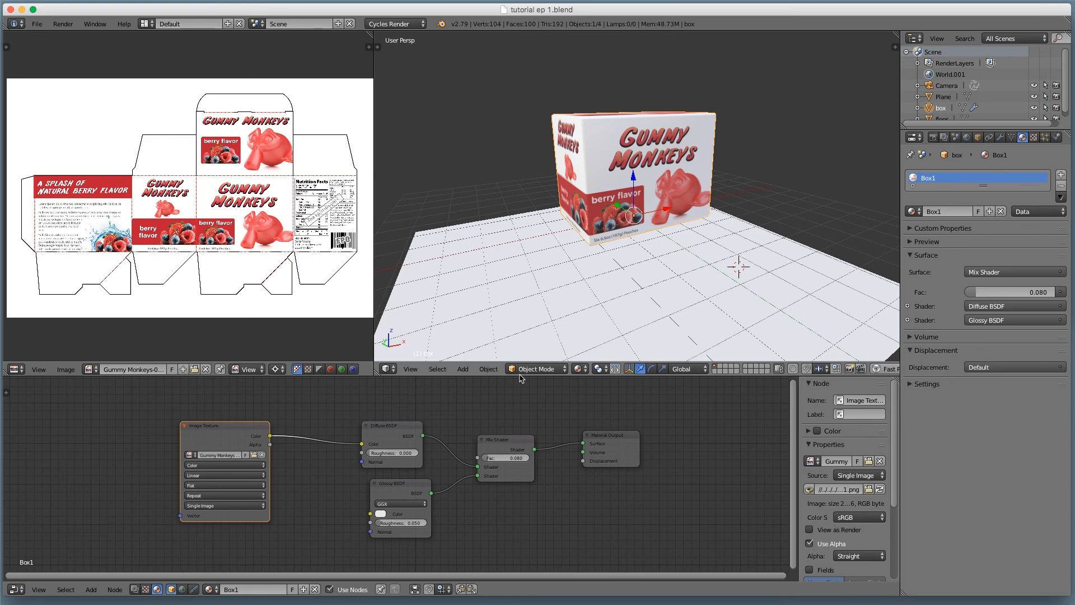
key(ctrl+alt+u)
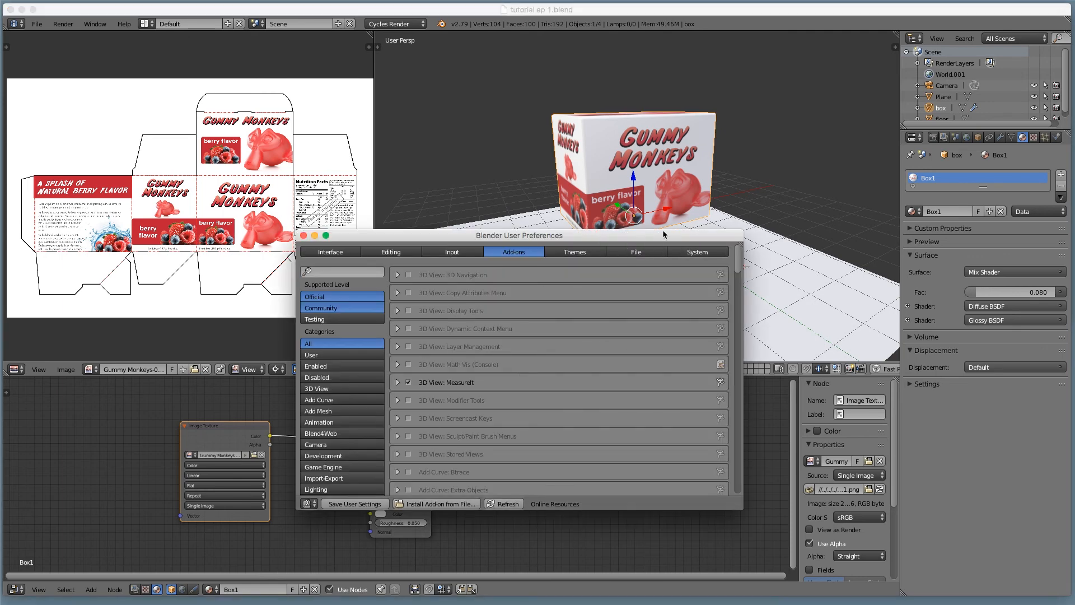
click(638, 255)
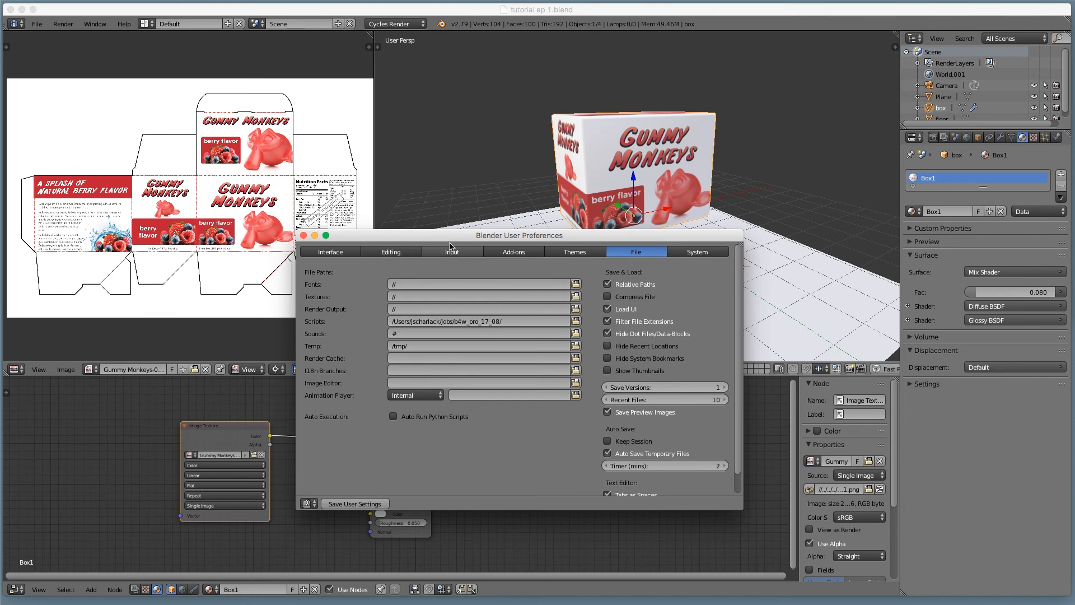
click(514, 253)
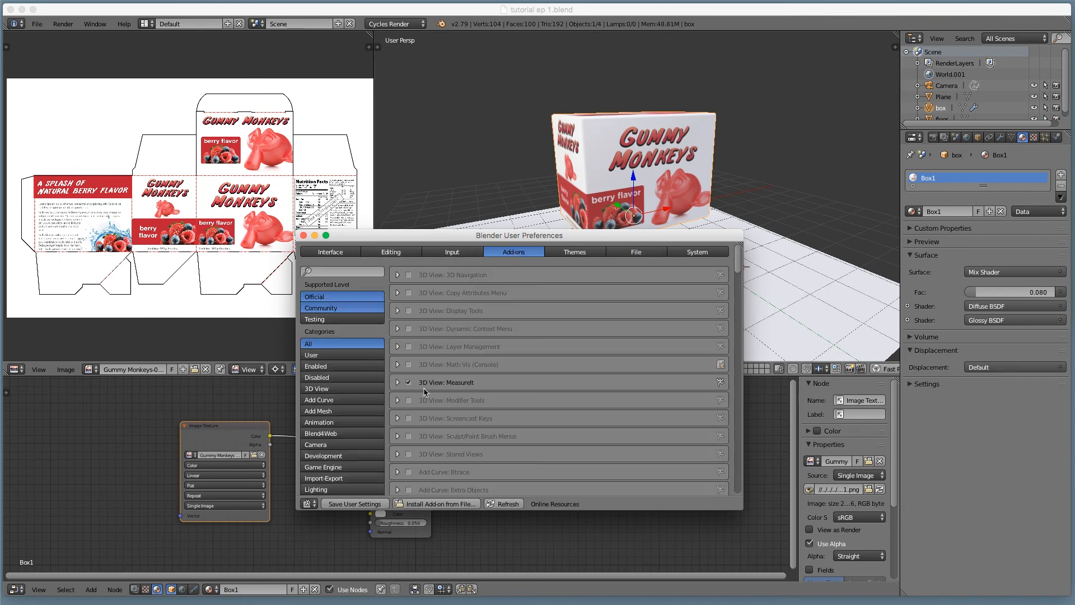
click(345, 271)
text(blend)
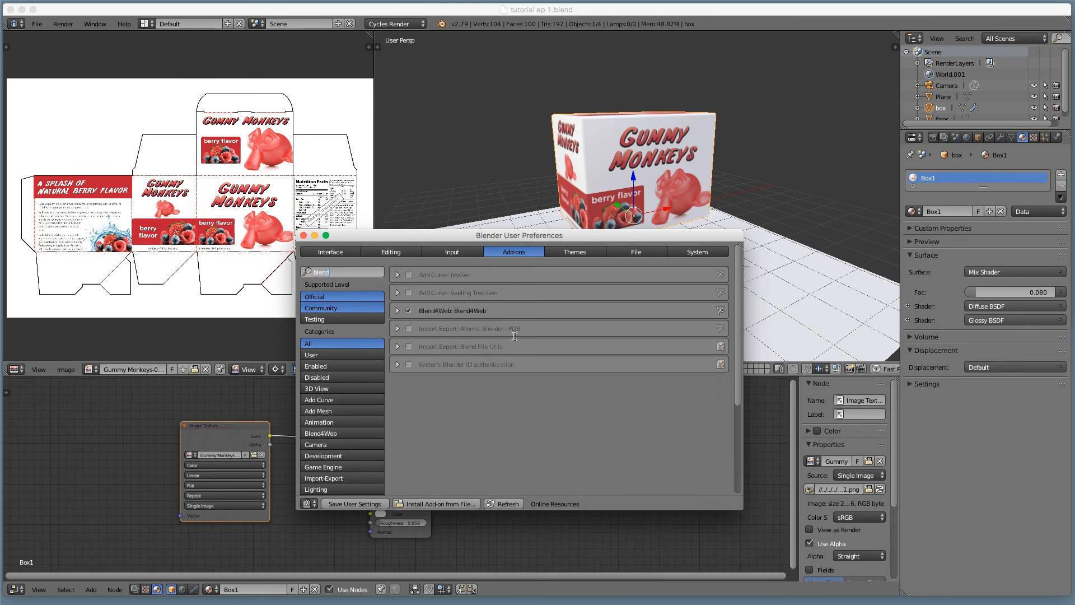
click(303, 234)
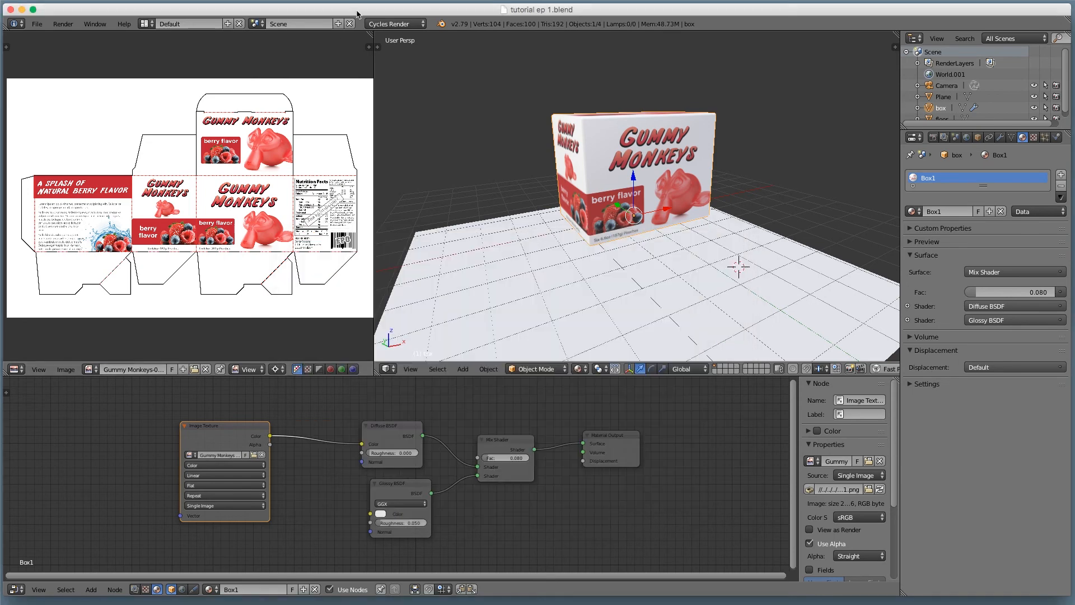
Step: Change the render engine from Cycles to Blend4Web and check the file export commands
click(390, 25)
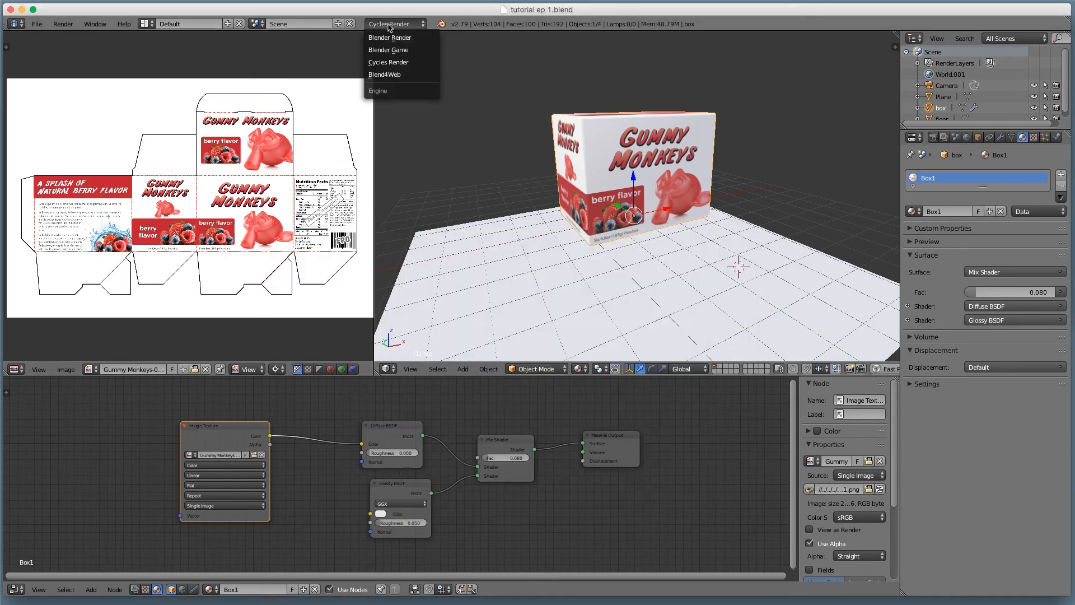
click(407, 77)
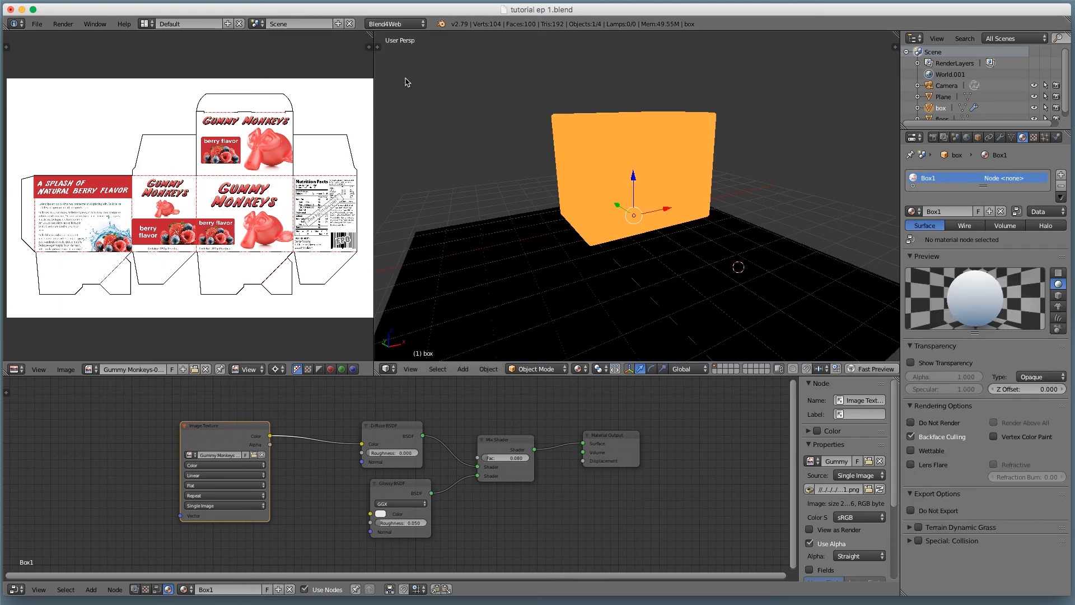
click(37, 25)
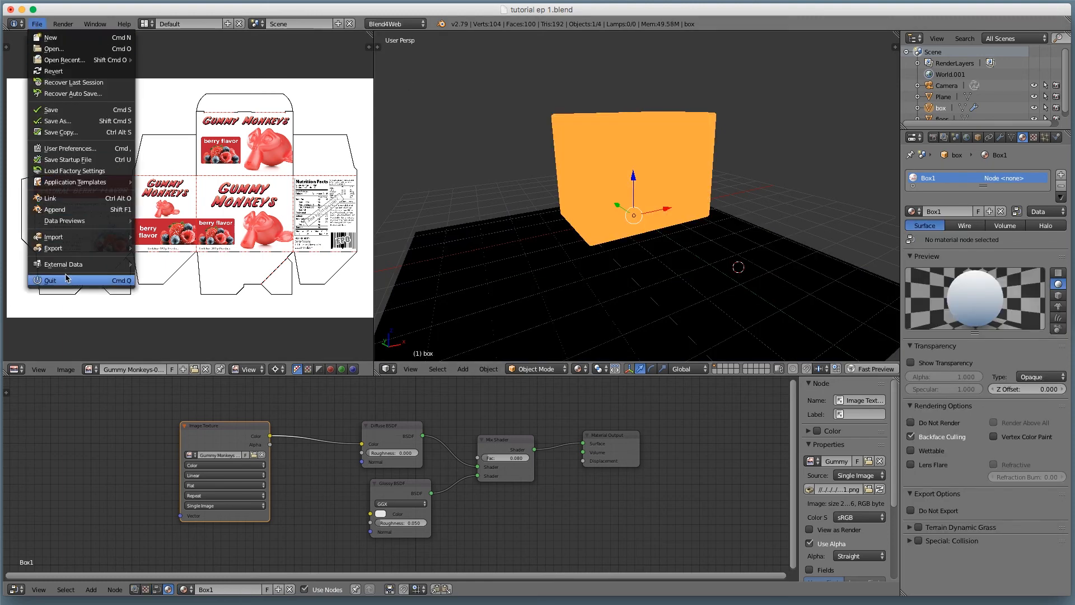
mouse_move(128, 253)
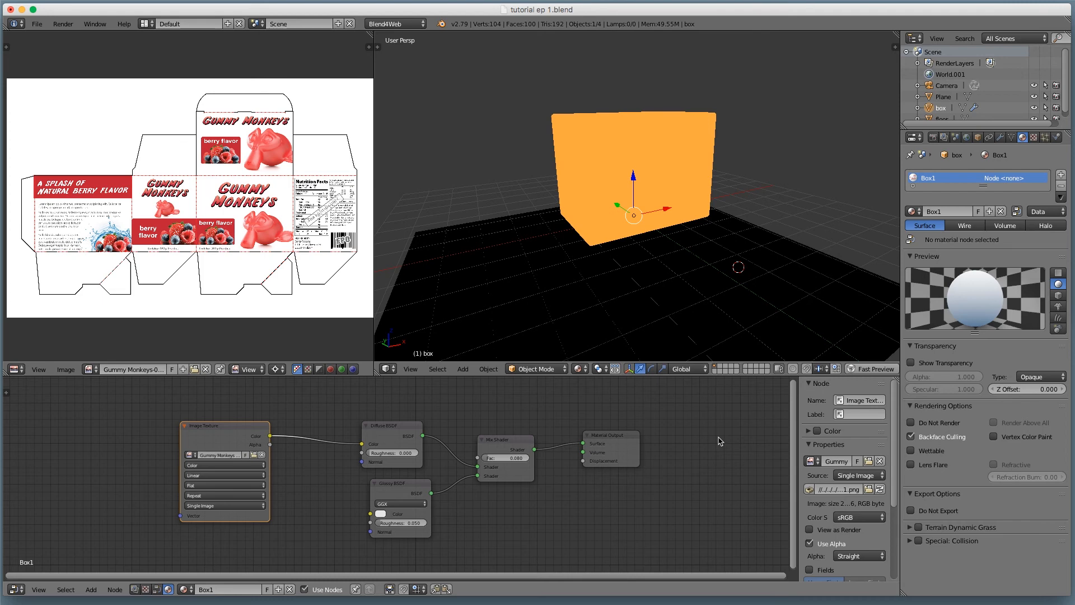
Step: Run a Fast Preview of the scene and examine the box, floor and light plane in the Blend4Web Viewer
middle_drag(663, 224, 662, 302)
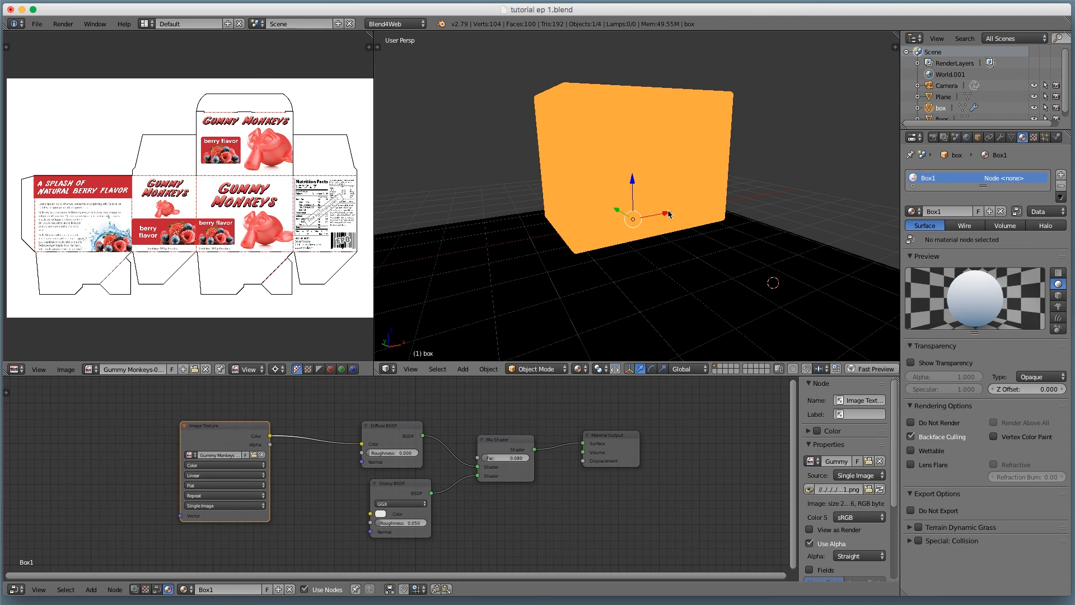
scroll(664, 214, down, 1)
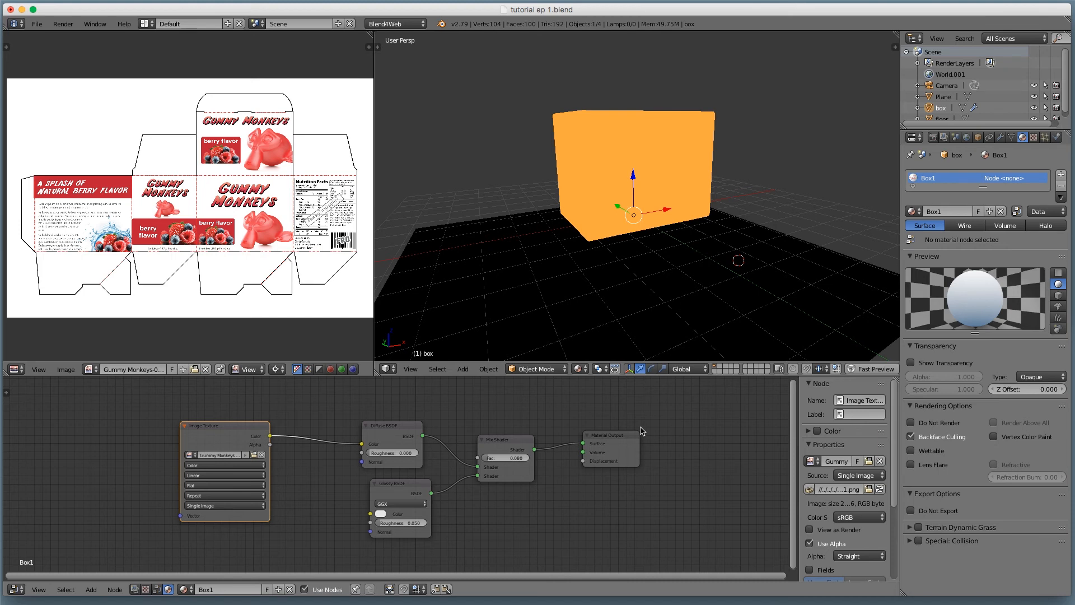
click(876, 369)
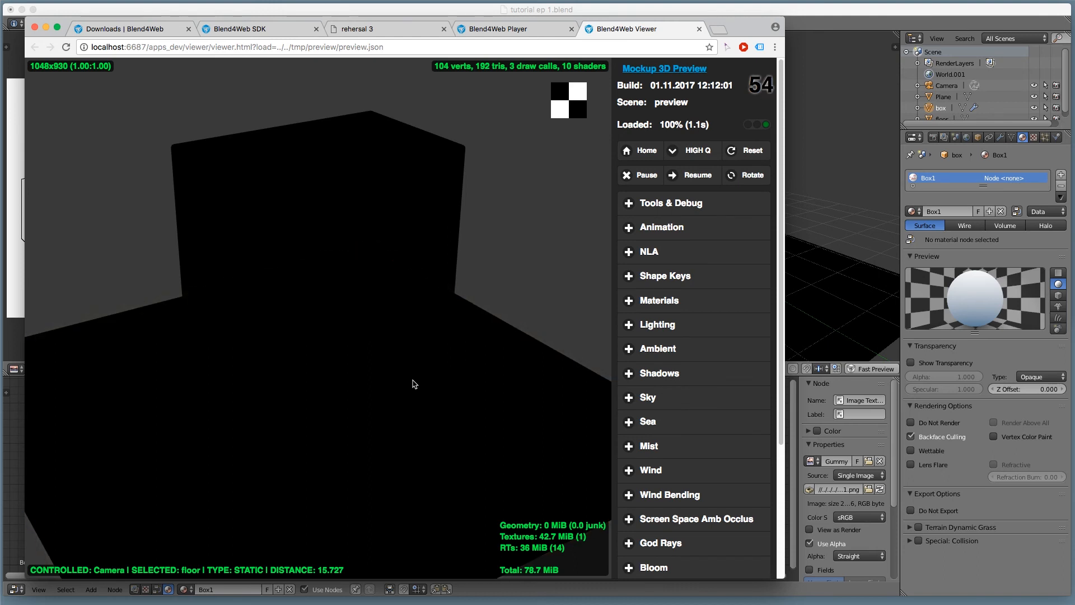
drag(413, 380, 483, 354)
drag(336, 353, 356, 397)
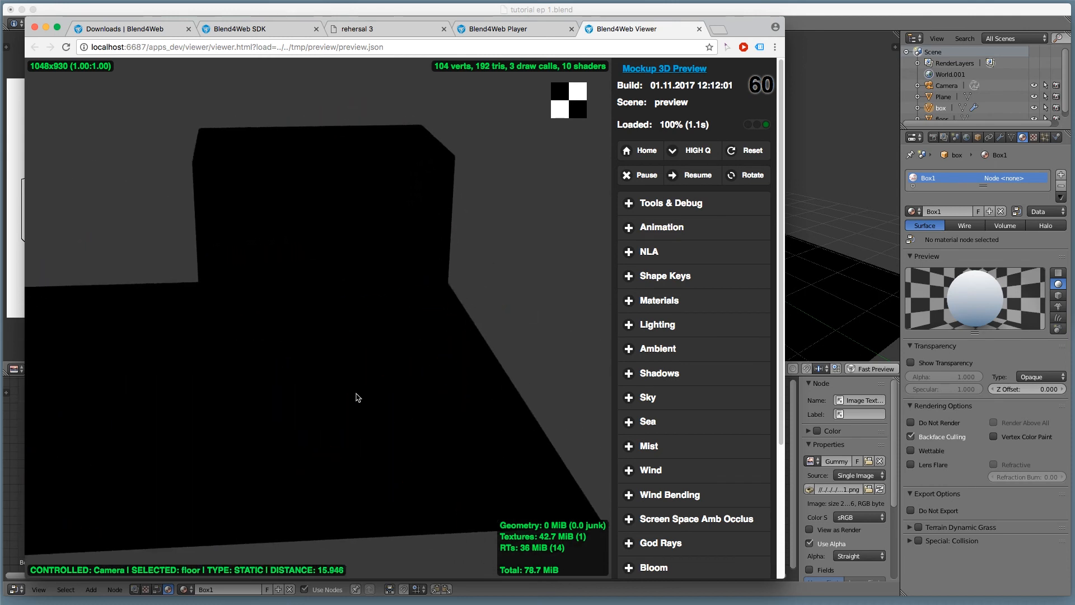
scroll(356, 396, down, 6)
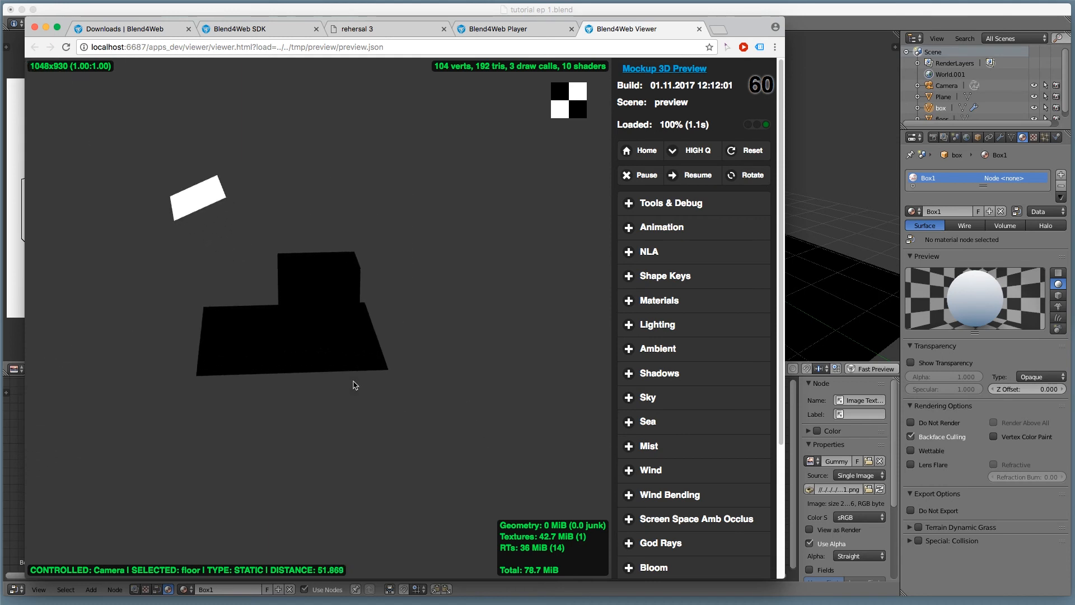
drag(351, 367, 237, 274)
click(173, 212)
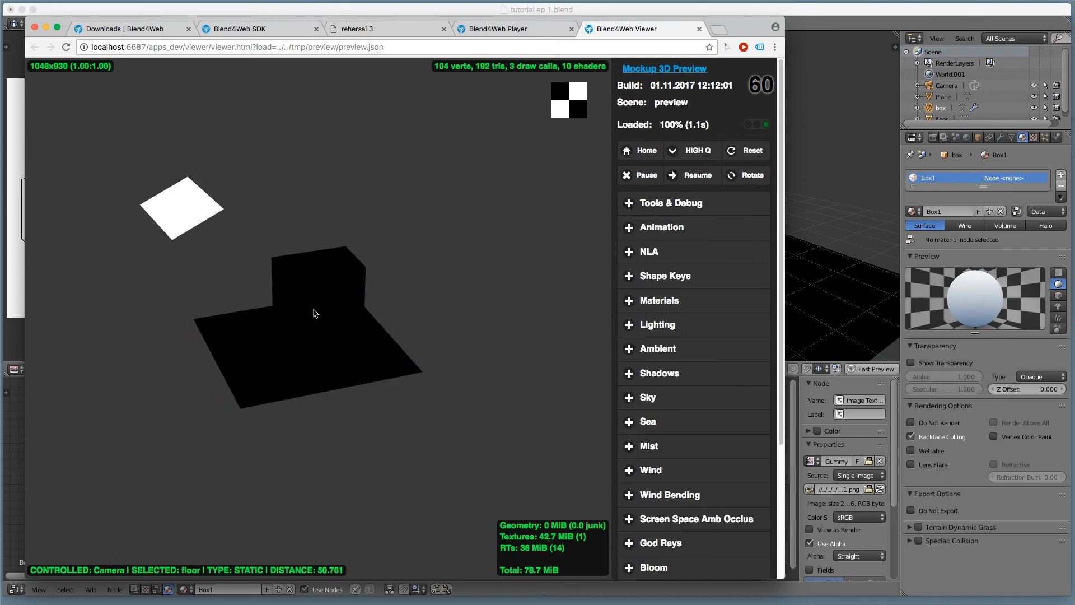
click(313, 296)
scroll(347, 339, up, 5)
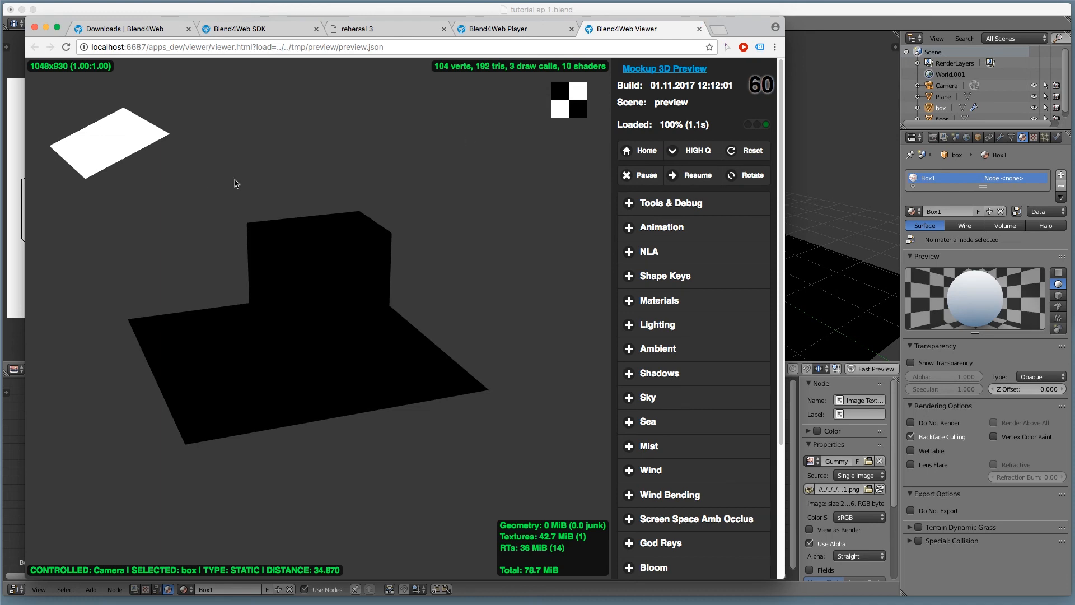
mouse_move(206, 190)
mouse_down()
mouse_move(311, 202)
mouse_move(219, 191)
mouse_up()
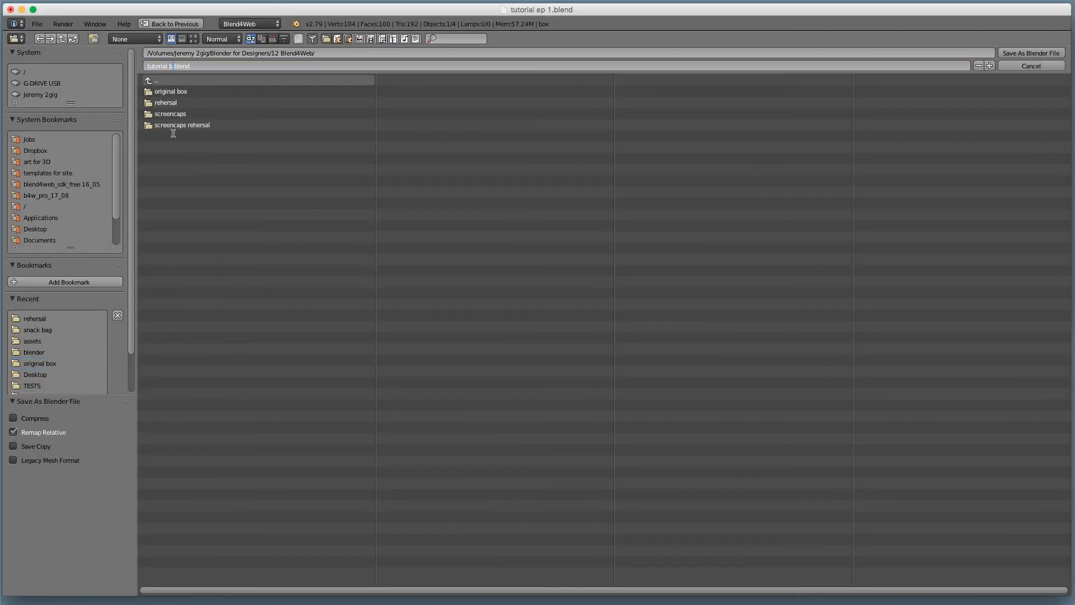
Step: Save the scene as tutorial b4w 1.blend in a new folder named tutorial inside 12 Blend4Web
text(4w 1)
click(93, 39)
text(tutorial)
key(Return)
click(165, 102)
click(162, 80)
click(168, 140)
click(1031, 52)
middle_drag(722, 242, 604, 238)
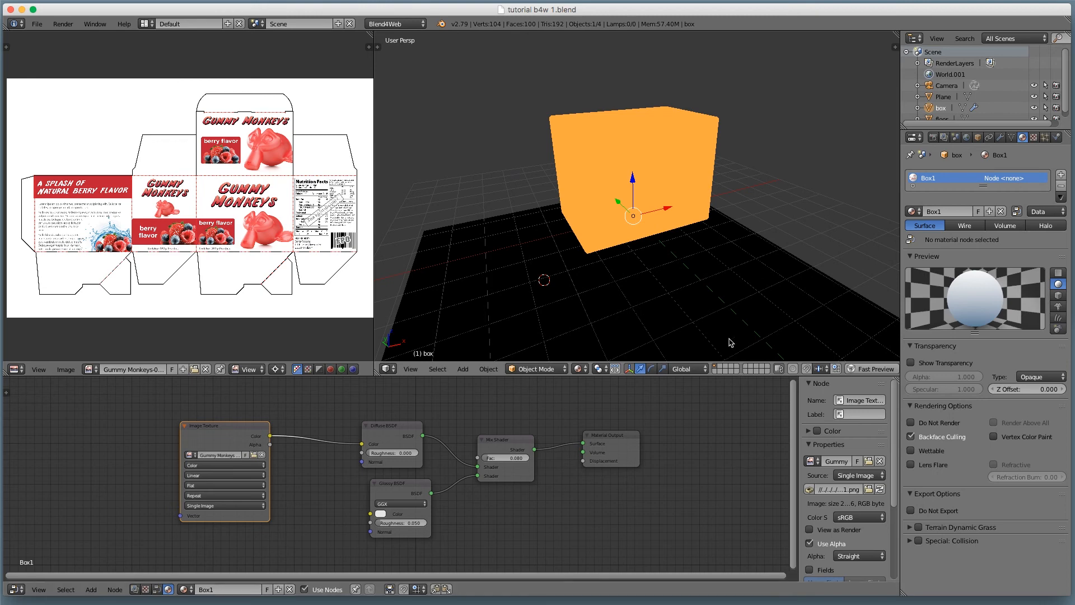
middle_drag(742, 224, 724, 232)
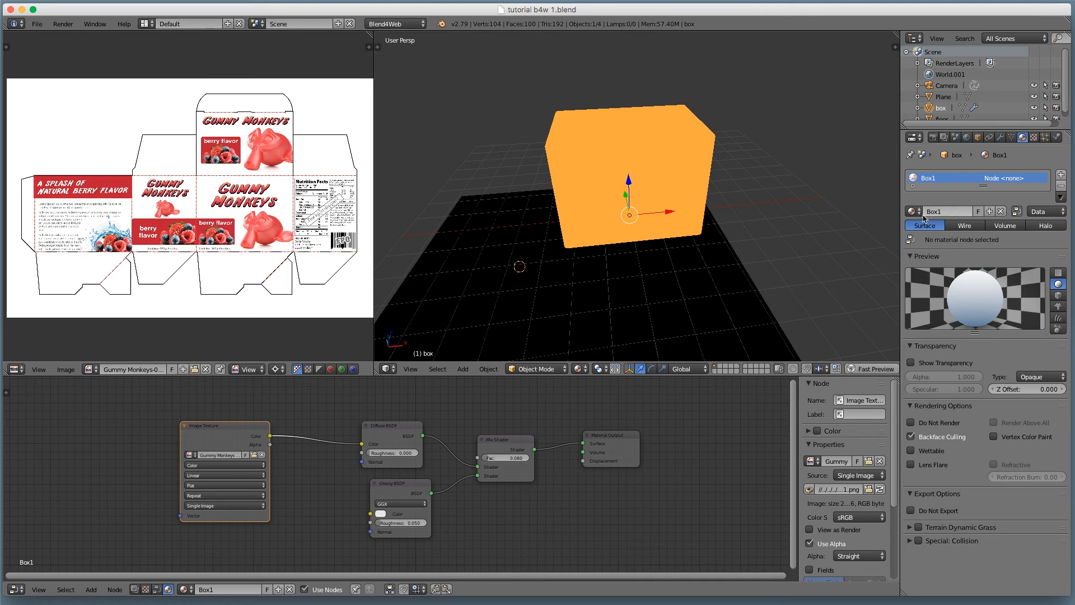
middle_drag(616, 209, 631, 192)
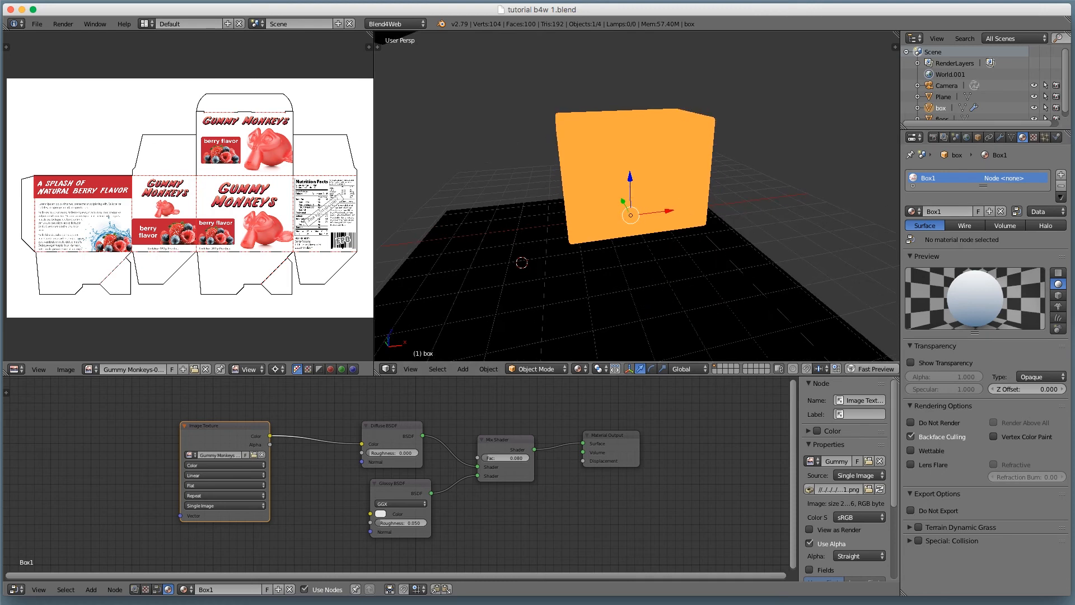
Step: Remove the existing node material from the box and give it a new material named Box.b4w
click(1001, 211)
click(963, 213)
text(B)
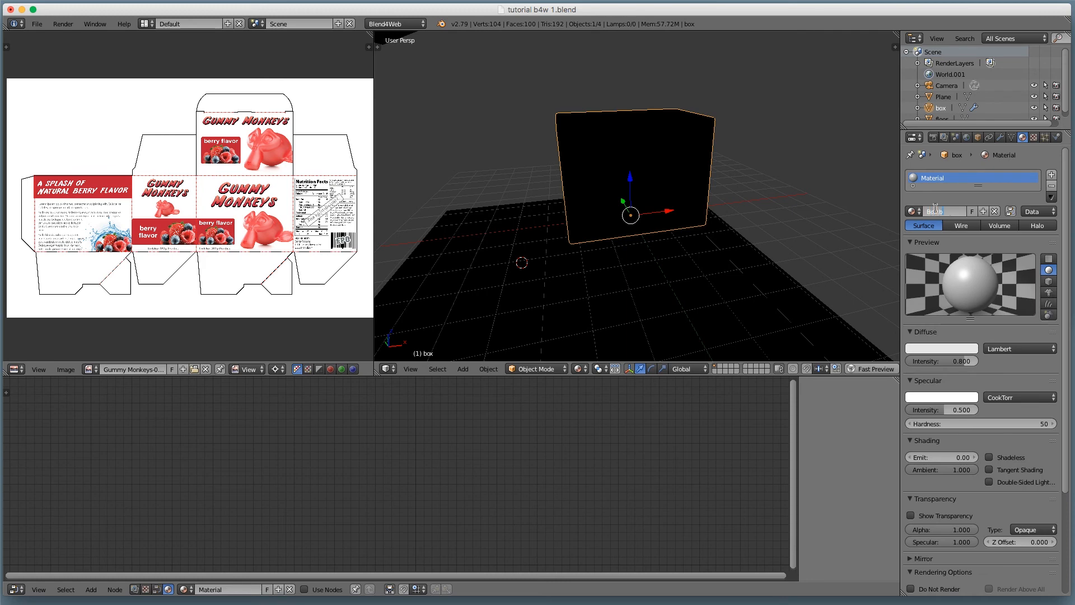
key(Return)
Step: Move the light plane above the scene to the eleventh layer so it is hidden from the active layer
scroll(826, 300, down, 1)
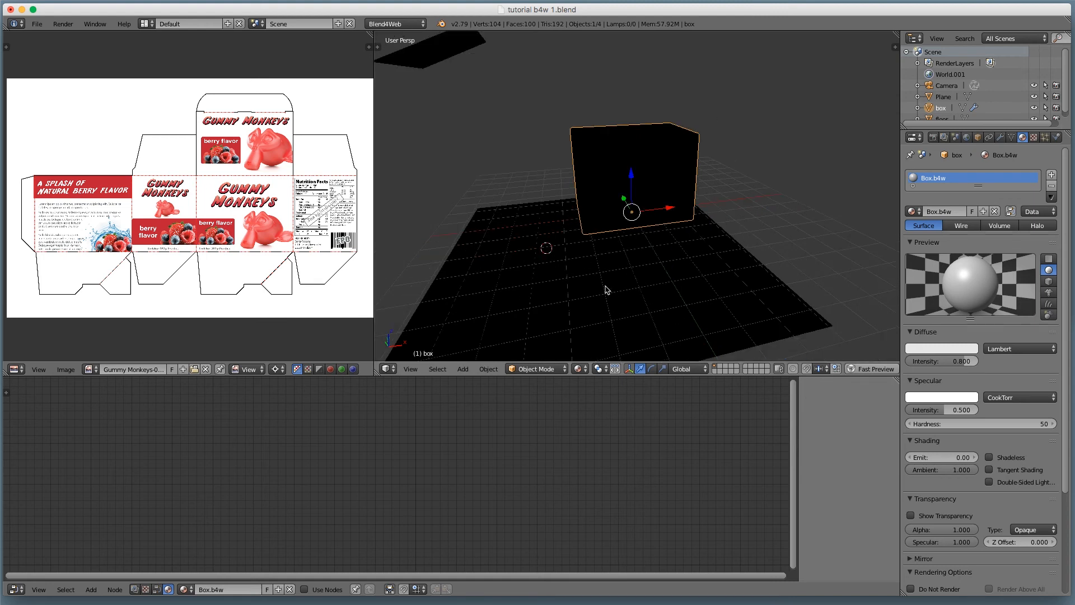
right_click(437, 60)
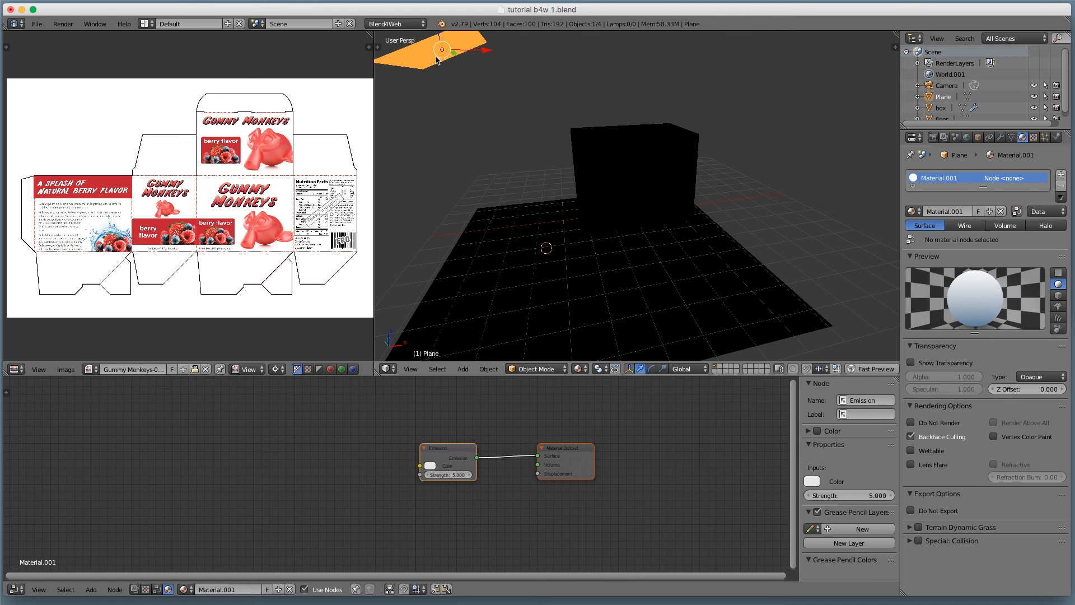
key(m)
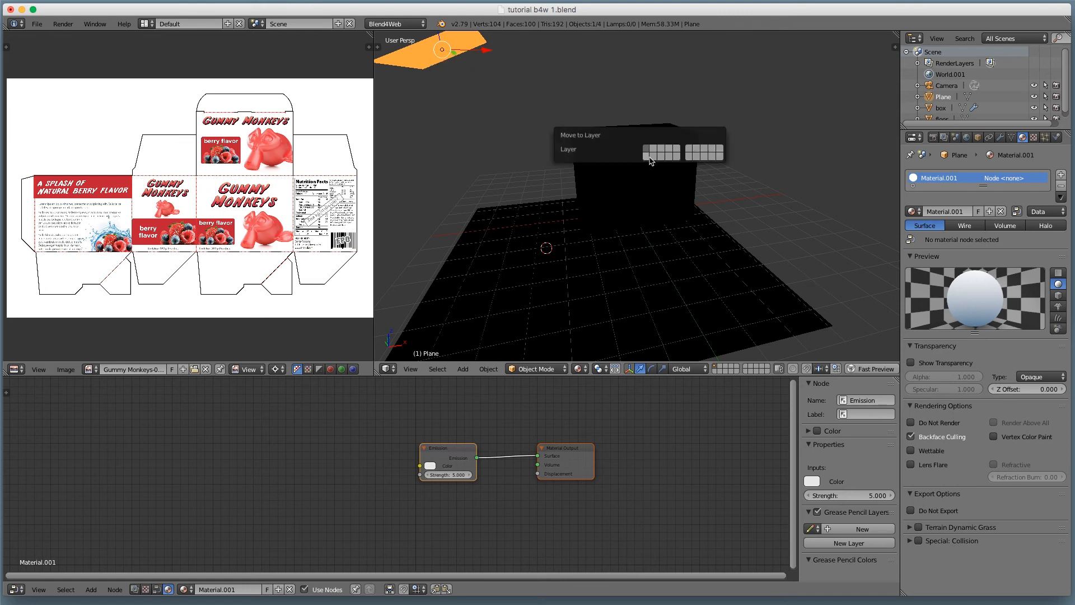
click(651, 159)
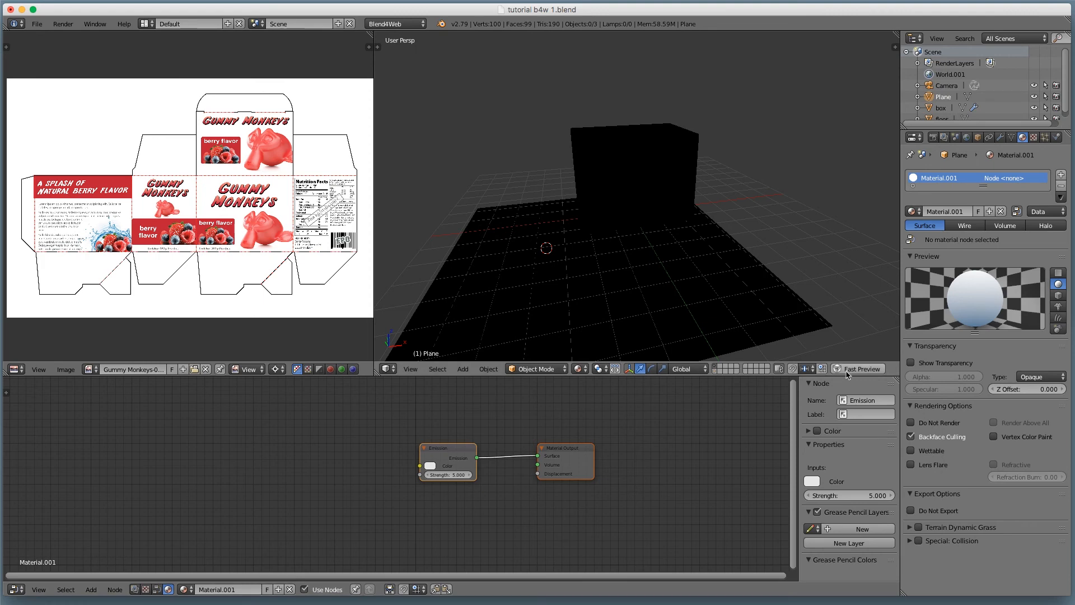
Step: Run a Fast Preview to check whether the light plane still gets exported, and return to Blender
click(847, 370)
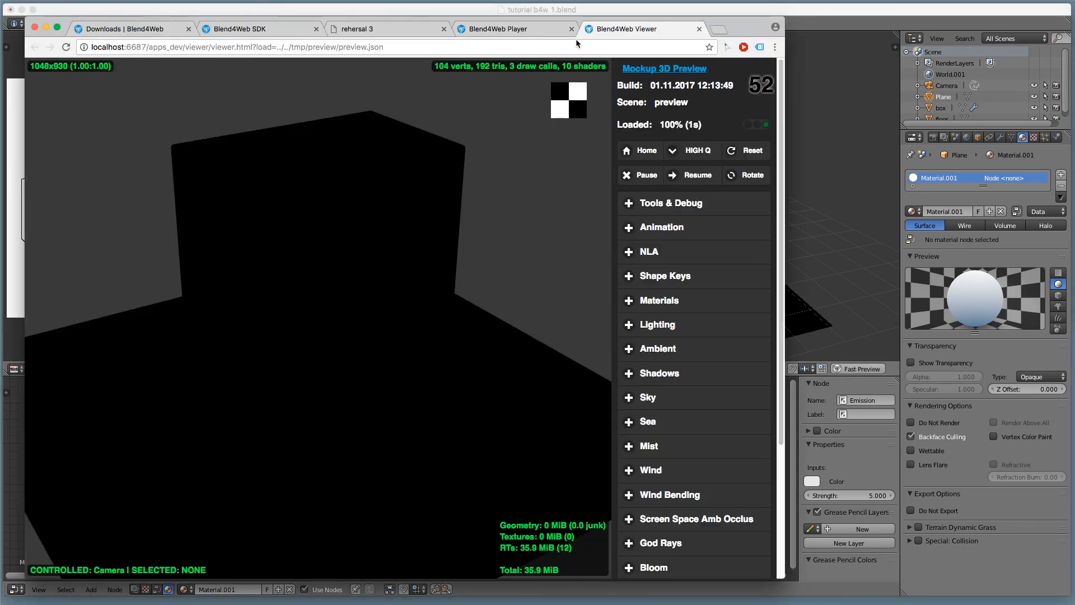
click(371, 317)
scroll(276, 238, down, 10)
click(264, 269)
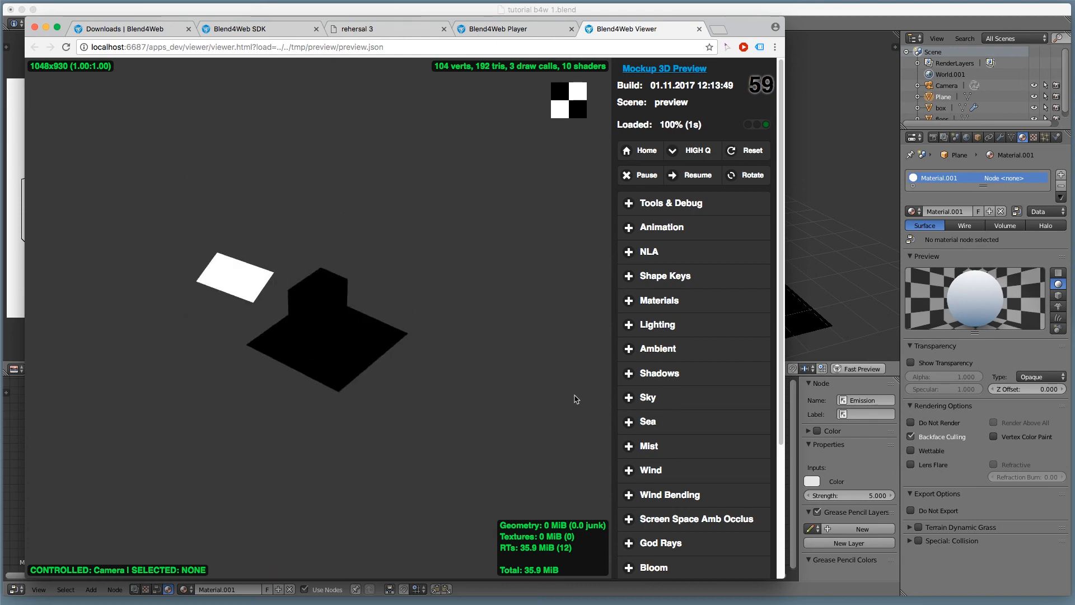
key(super+w)
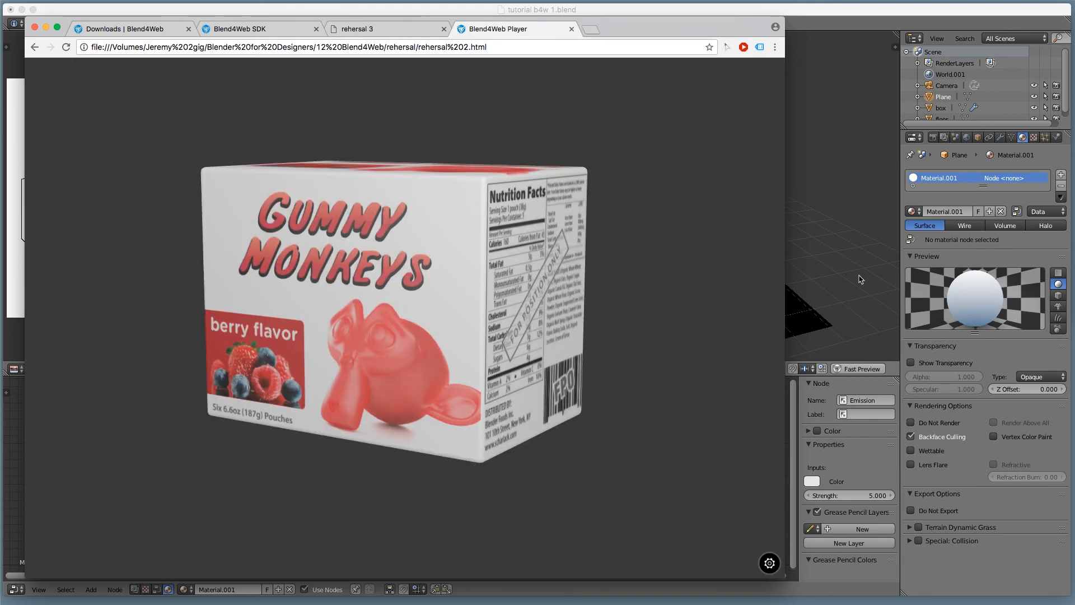
click(861, 279)
Step: Show the light plane's layer alongside the main one and set the plane's export option to Do Not Export
scroll(565, 140, up, 2)
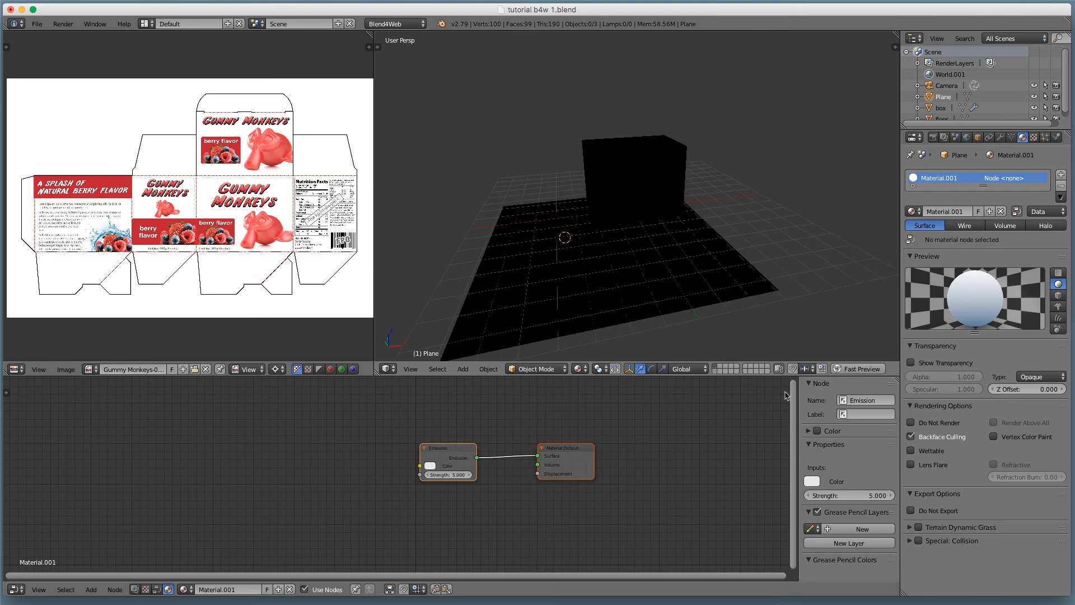
shift+click(715, 373)
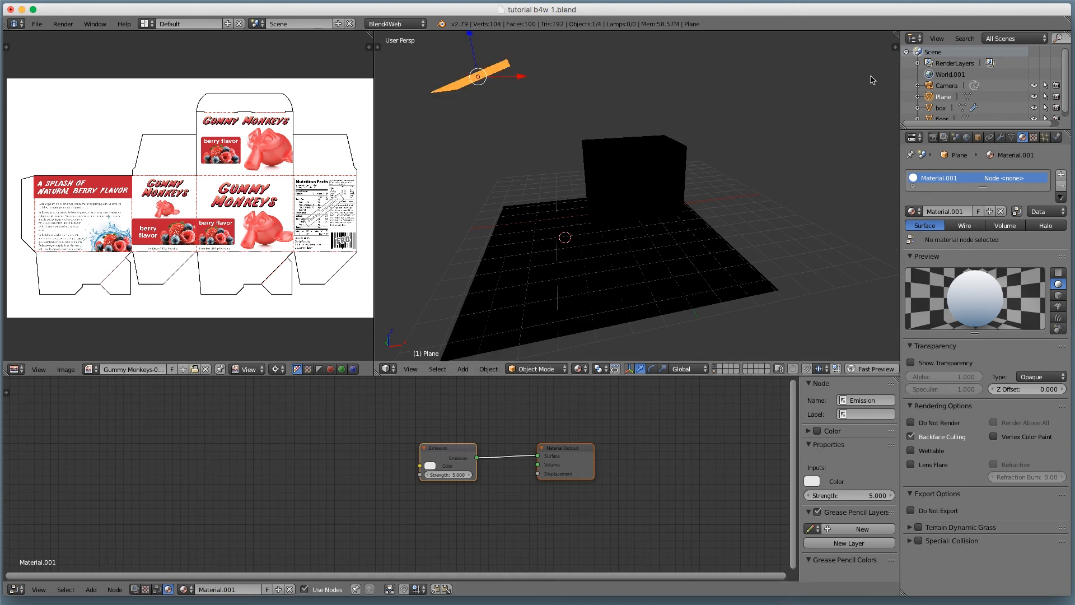
click(978, 139)
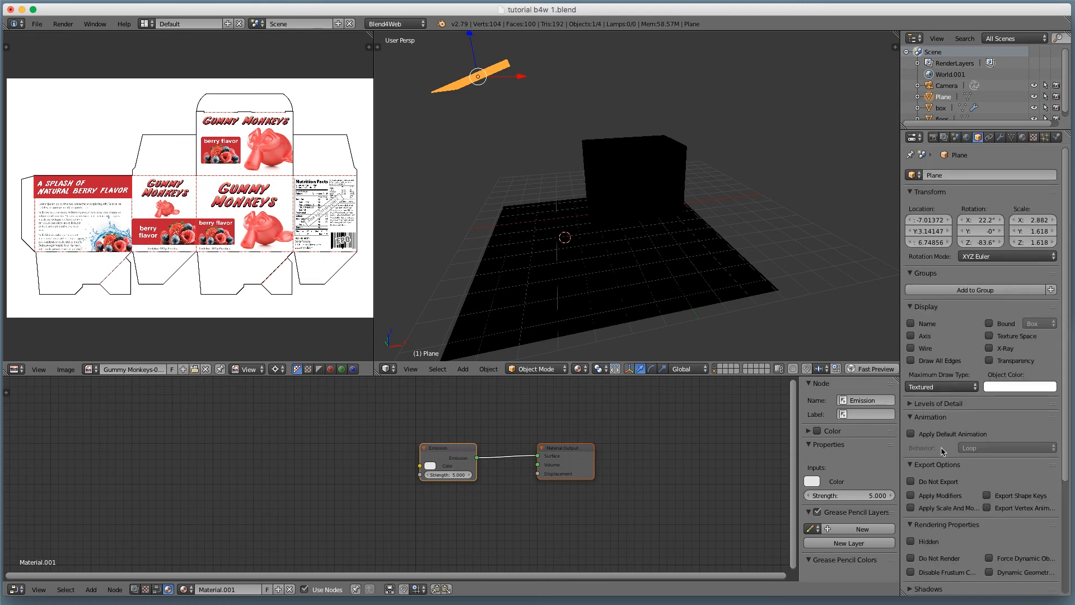
scroll(941, 430, down, 3)
click(951, 418)
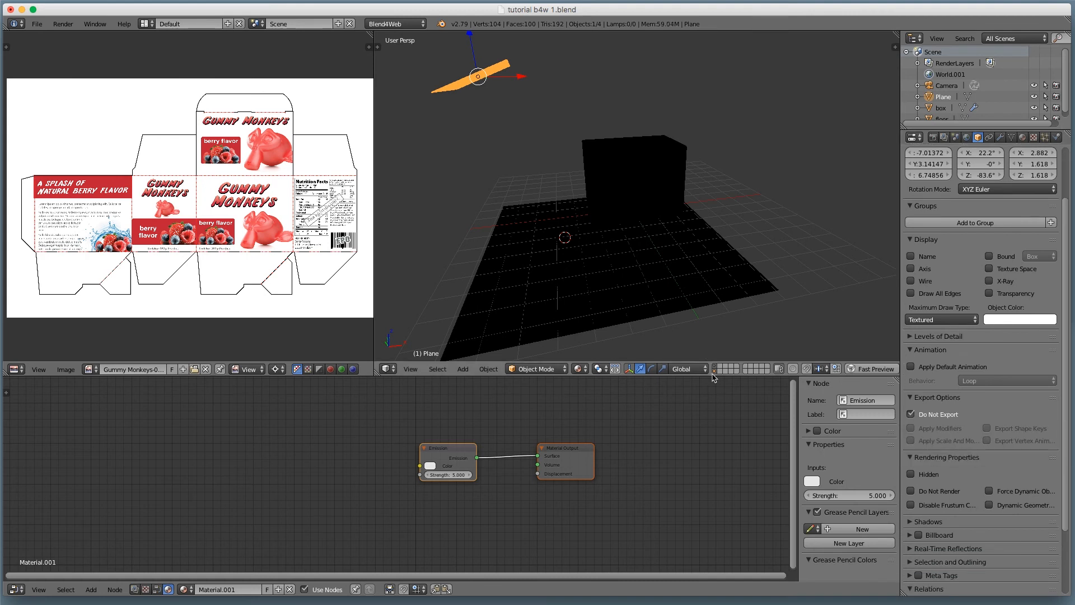
Step: Run another Fast Preview, check the area around the box for the light plane, and return to Blender
click(859, 368)
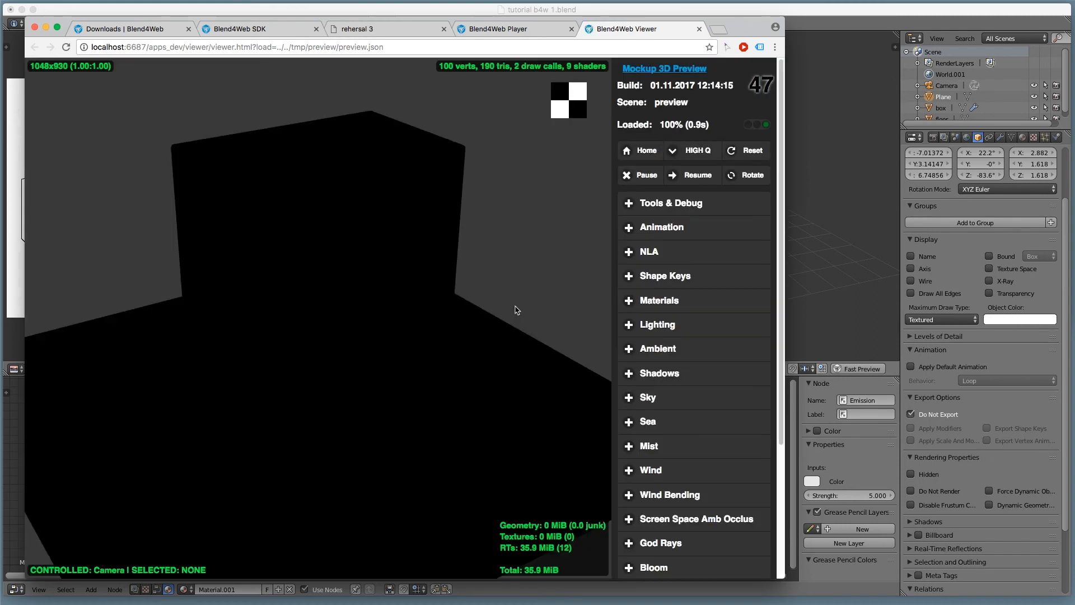
scroll(258, 268, down, 5)
right_drag(259, 280, 446, 332)
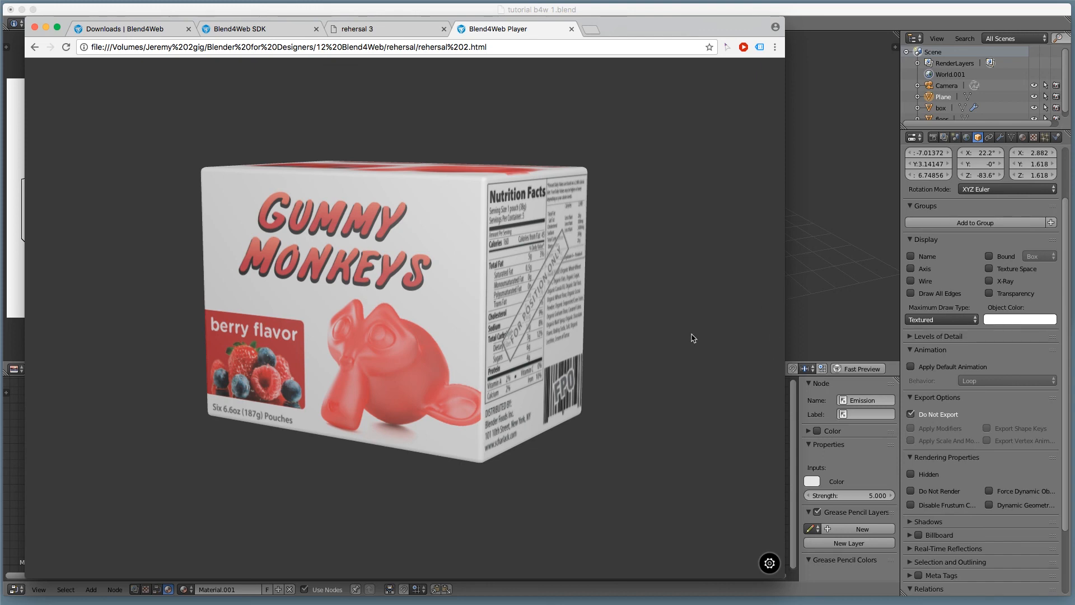
key(super+Tab)
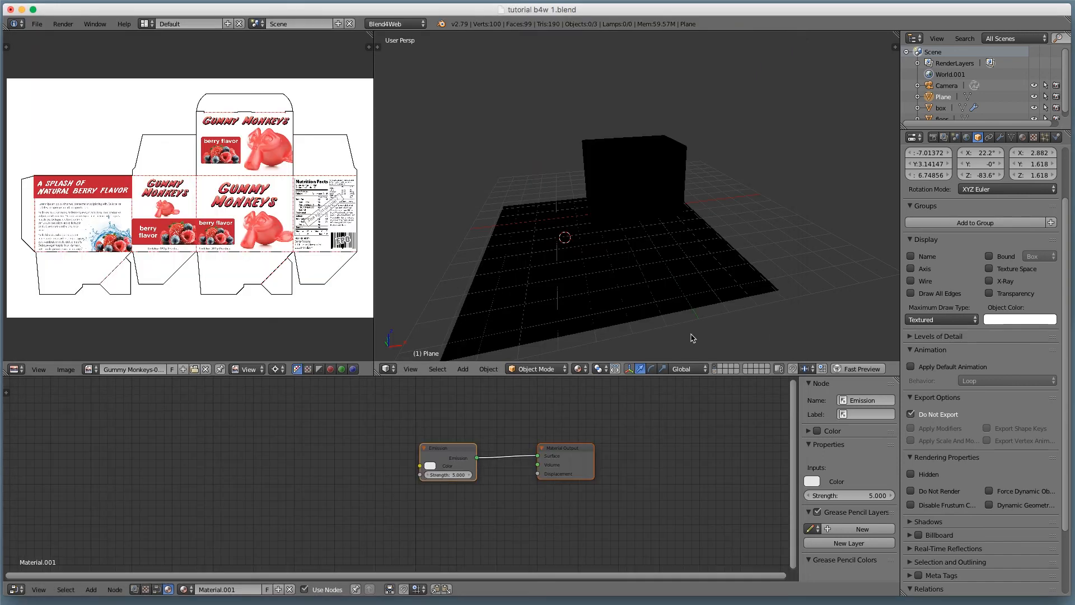
Step: Maximize the 3D view and add a Hemi lamp at the 3D cursor on the floor in front of the box
scroll(694, 333, up, 1)
click(636, 277)
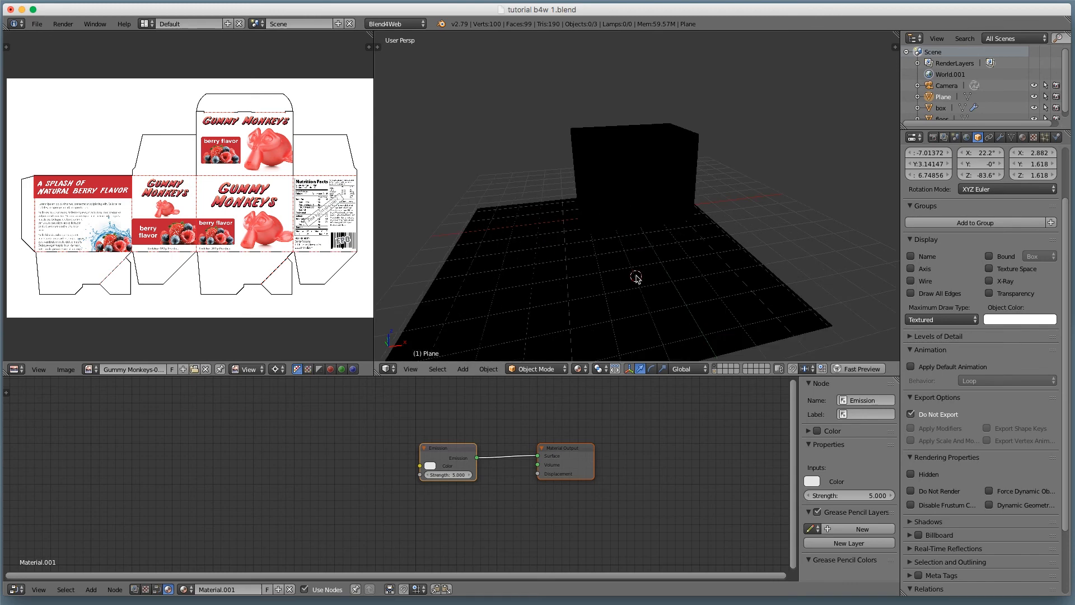
middle_drag(637, 279, 570, 268)
scroll(663, 271, down, 2)
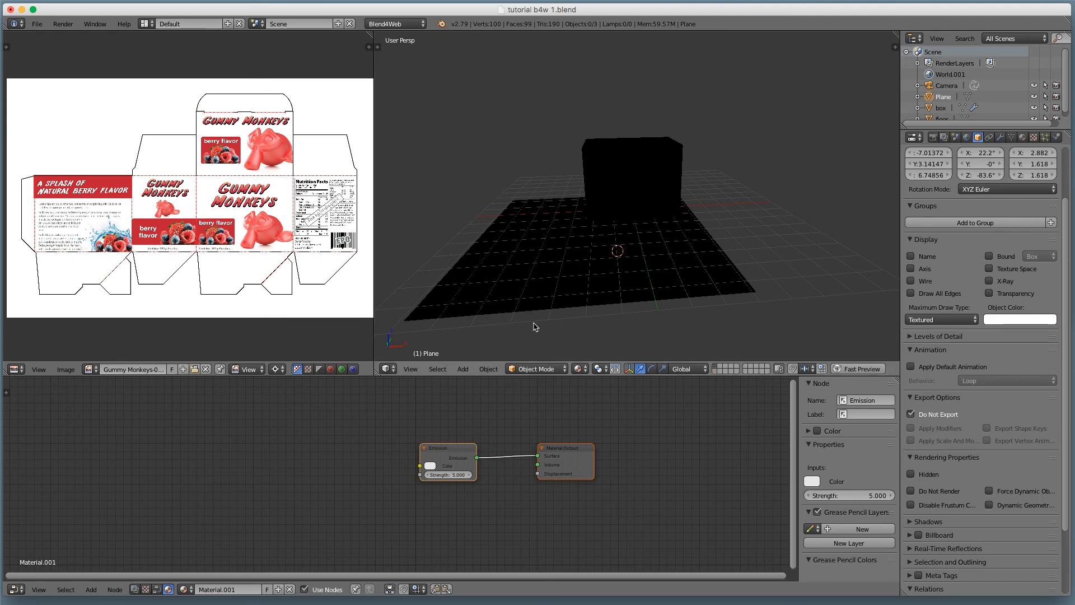
key(shift+space)
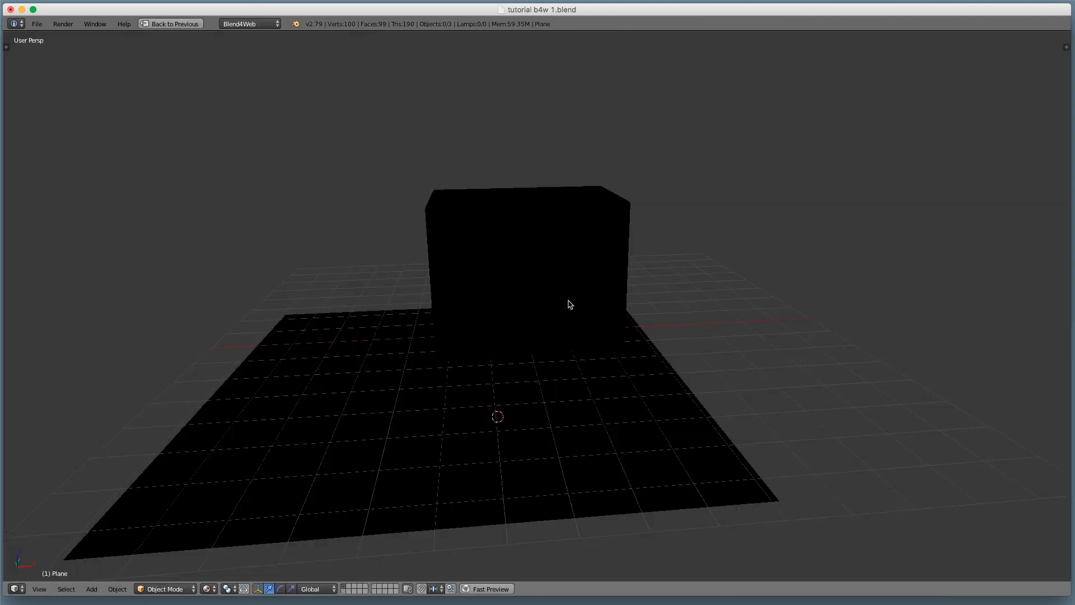
key(shift+a)
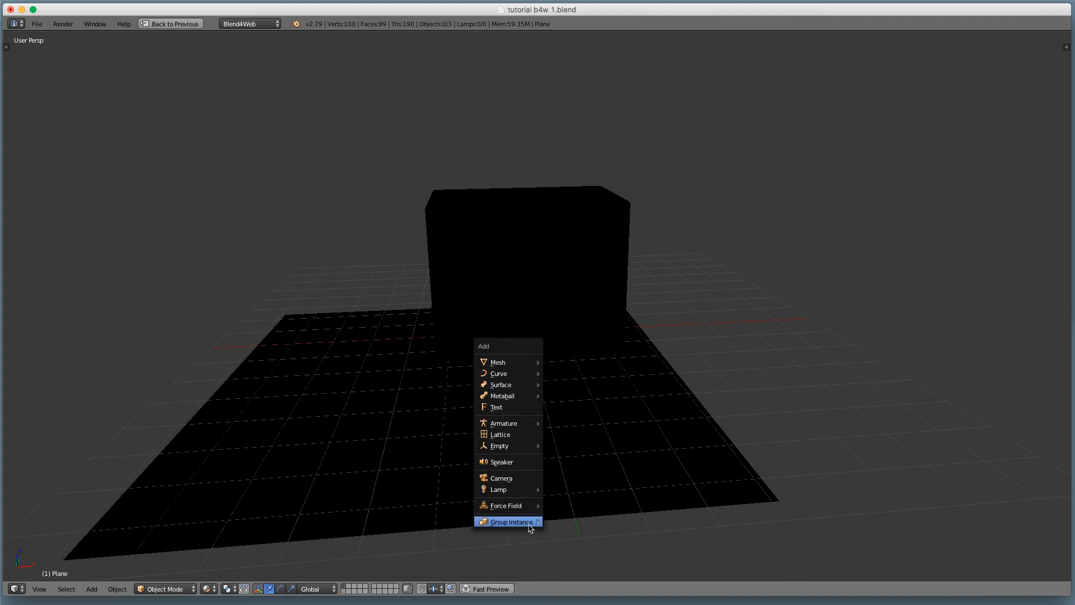
mouse_move(532, 489)
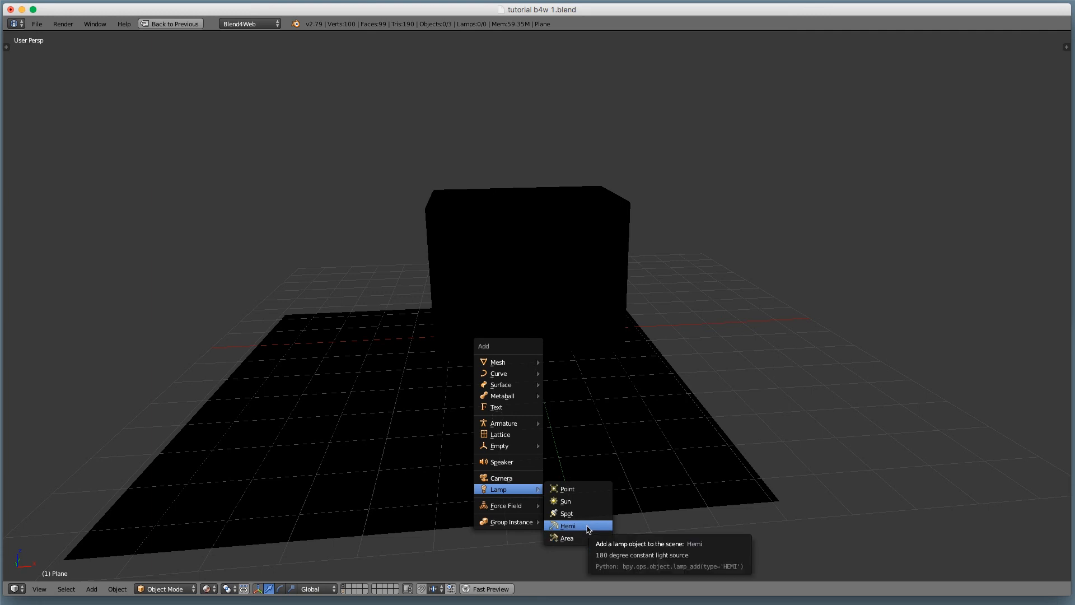
click(589, 530)
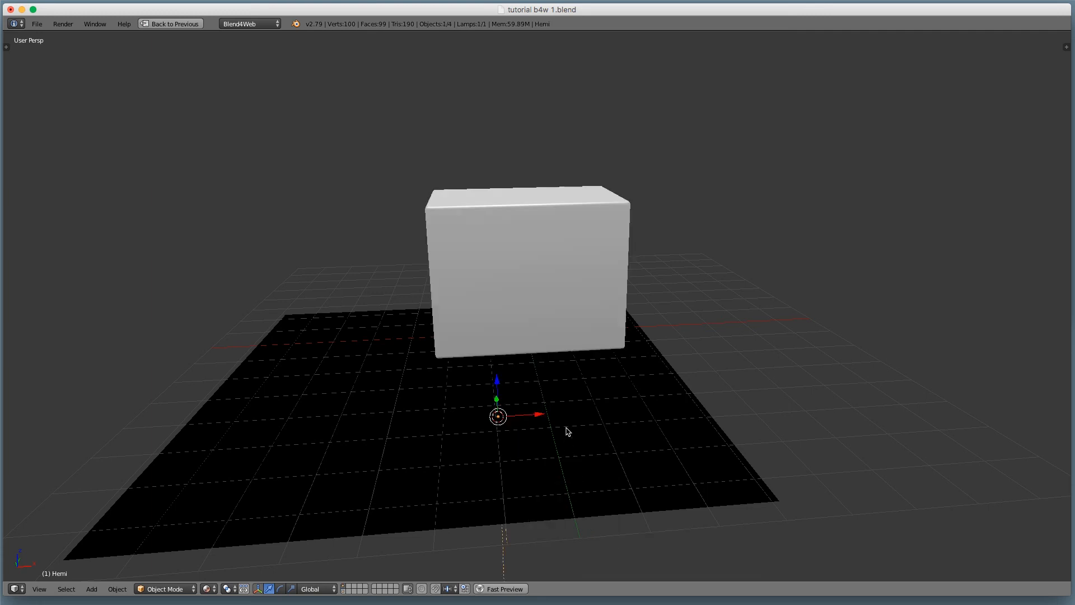
Step: Raise the Hemi lamp above the box and tilt it about 54° around the X axis toward the box's front
scroll(568, 431, down, 4)
drag(519, 340, 516, 160)
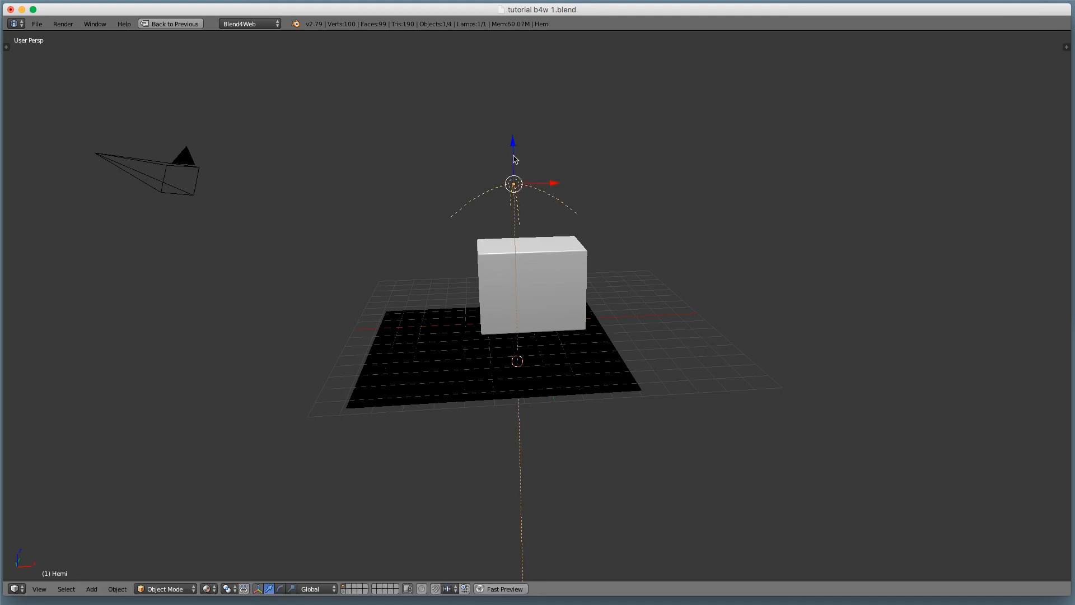
key(r)
key(x)
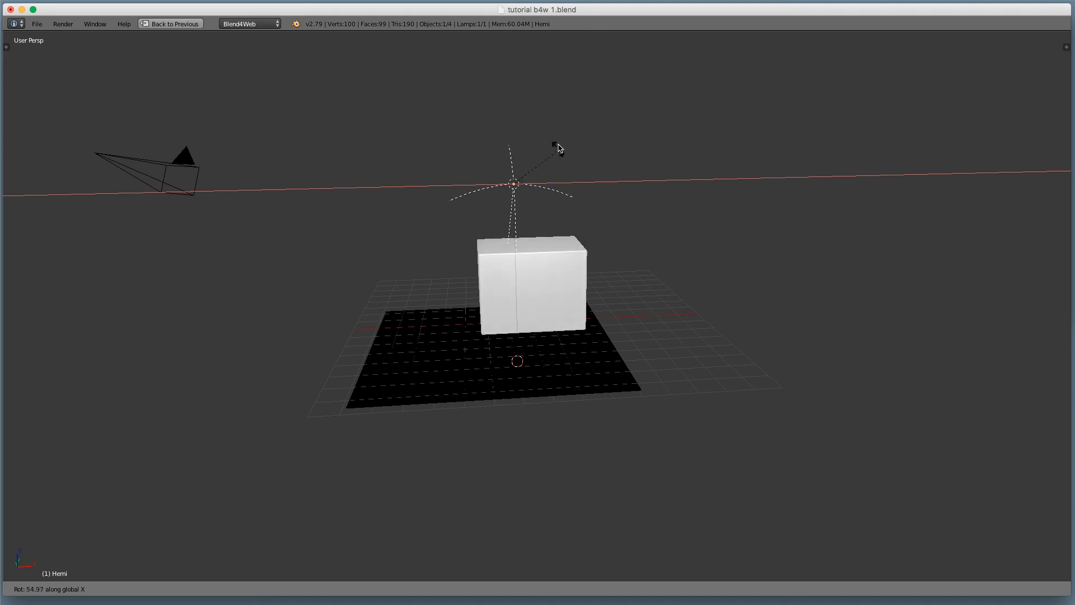
click(578, 249)
middle_drag(577, 249, 505, 337)
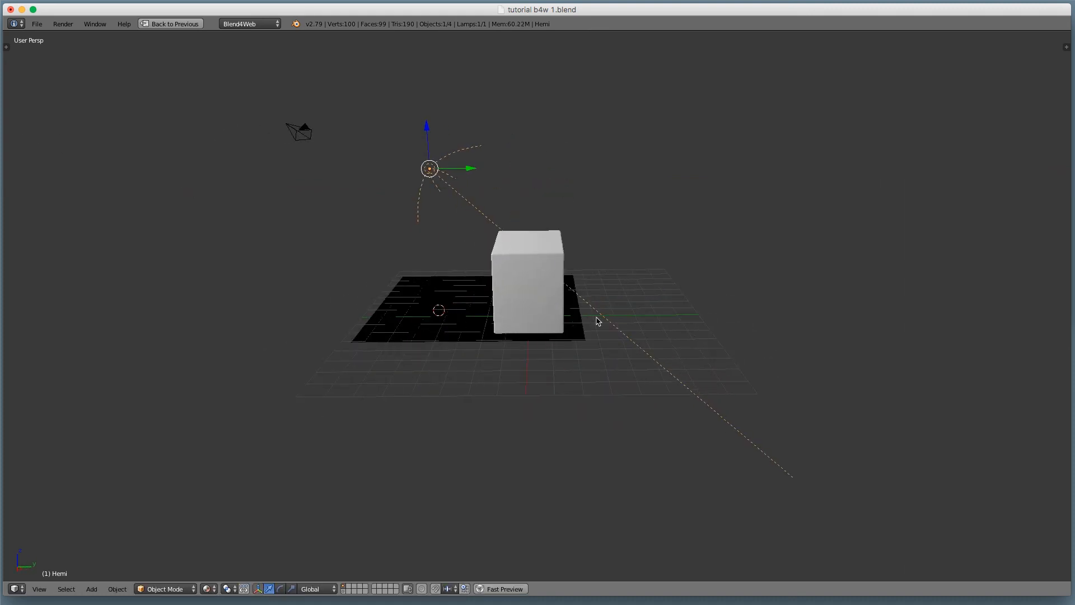
key(r)
key(x)
click(600, 293)
Step: From the top view, rotate the Hemi lamp diagonally toward the box and move it beyond the floor's front-left corner
key(KP_7)
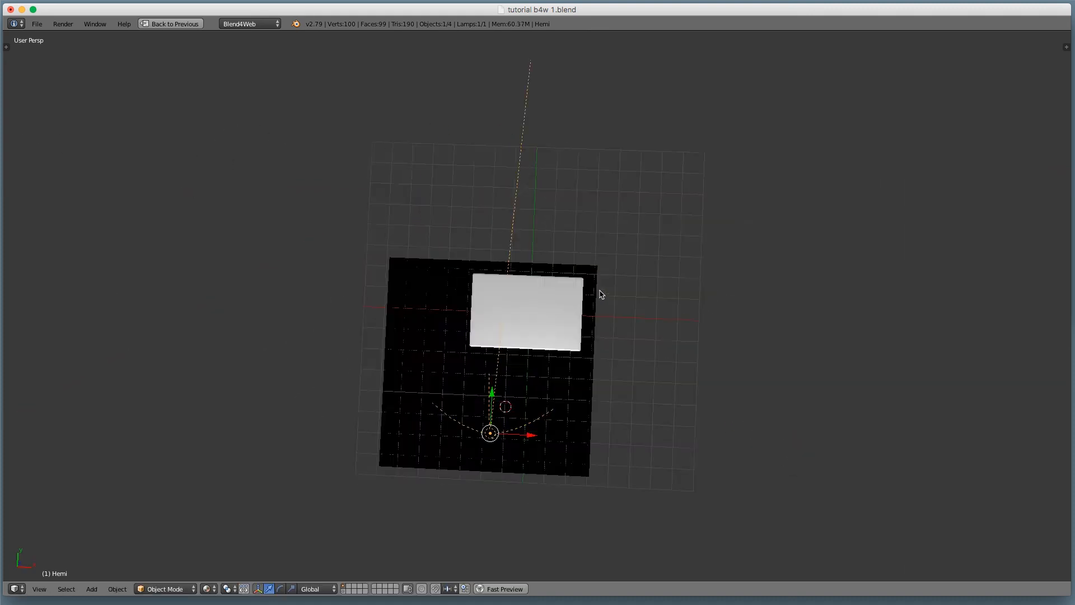
key(r)
click(681, 532)
key(g)
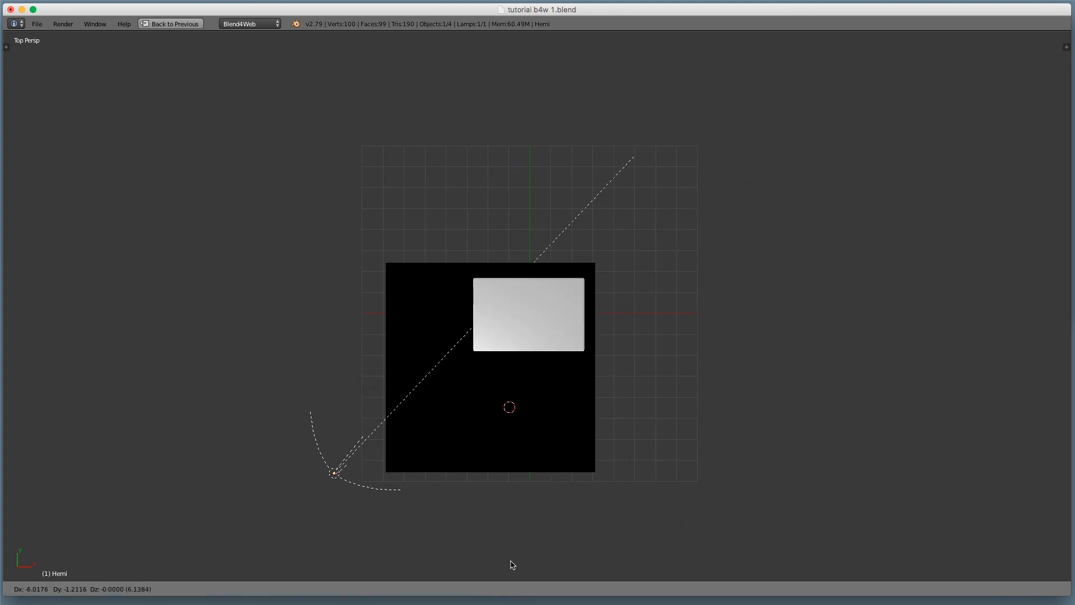
click(512, 564)
Step: Duplicate the Hemi lamp along the X axis to the box's opposite side and rotate the copy to about 44° around Z, facing the box
key(shift+d)
key(x)
click(840, 37)
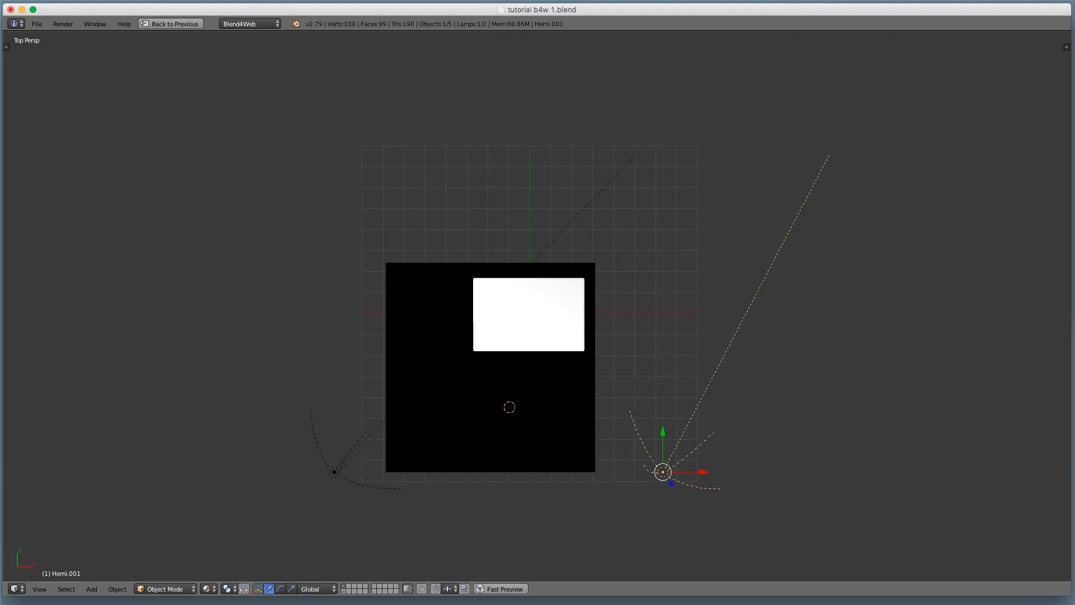
key(r)
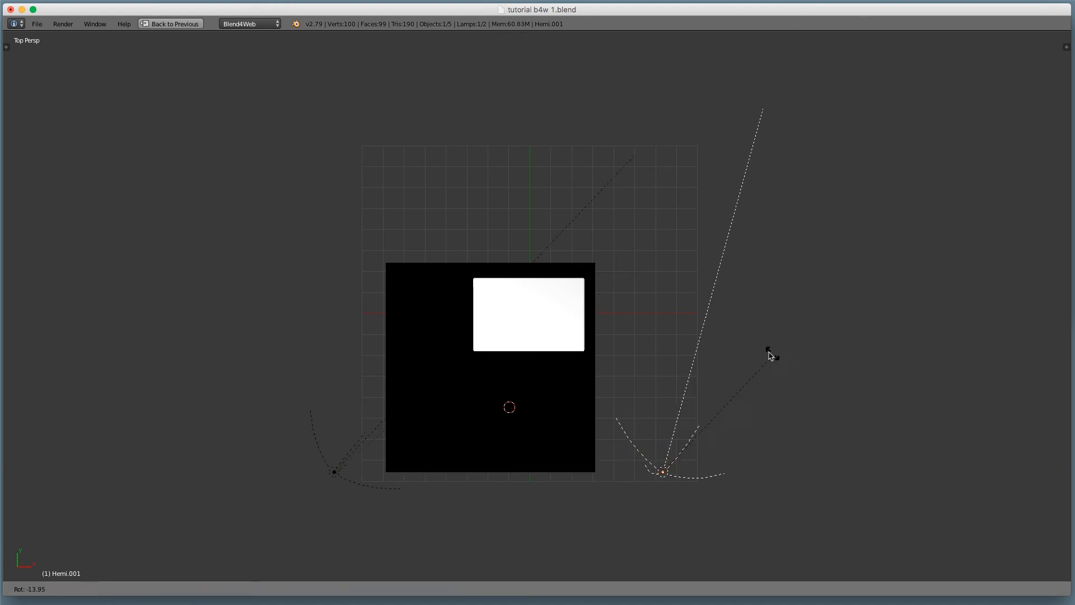
click(582, 314)
key(g)
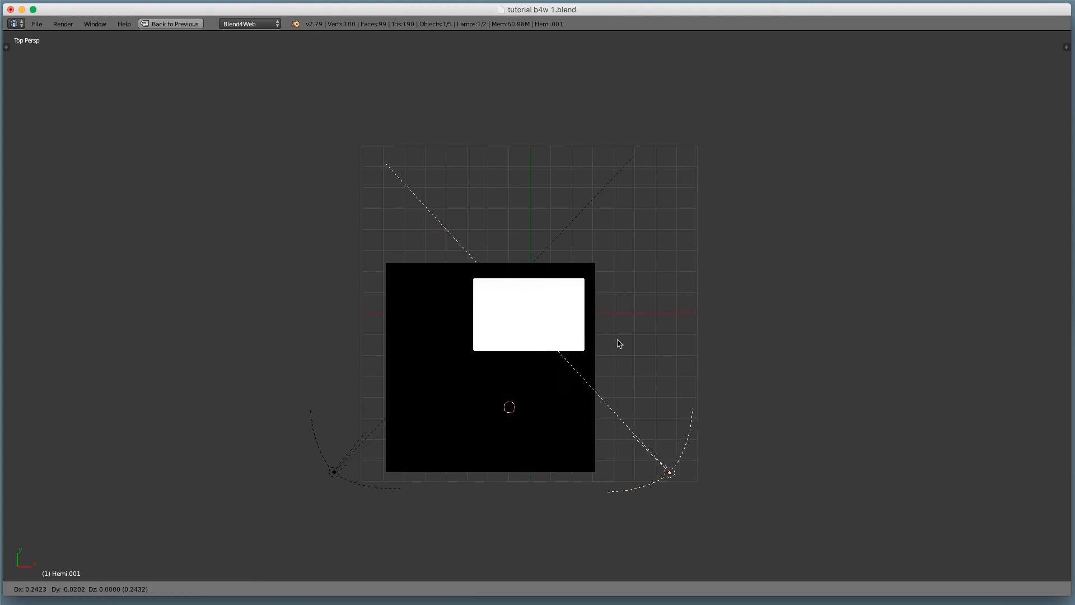
click(631, 338)
middle_drag(631, 371, 643, 291)
click(735, 238)
drag(739, 235, 760, 234)
middle_drag(618, 330, 592, 317)
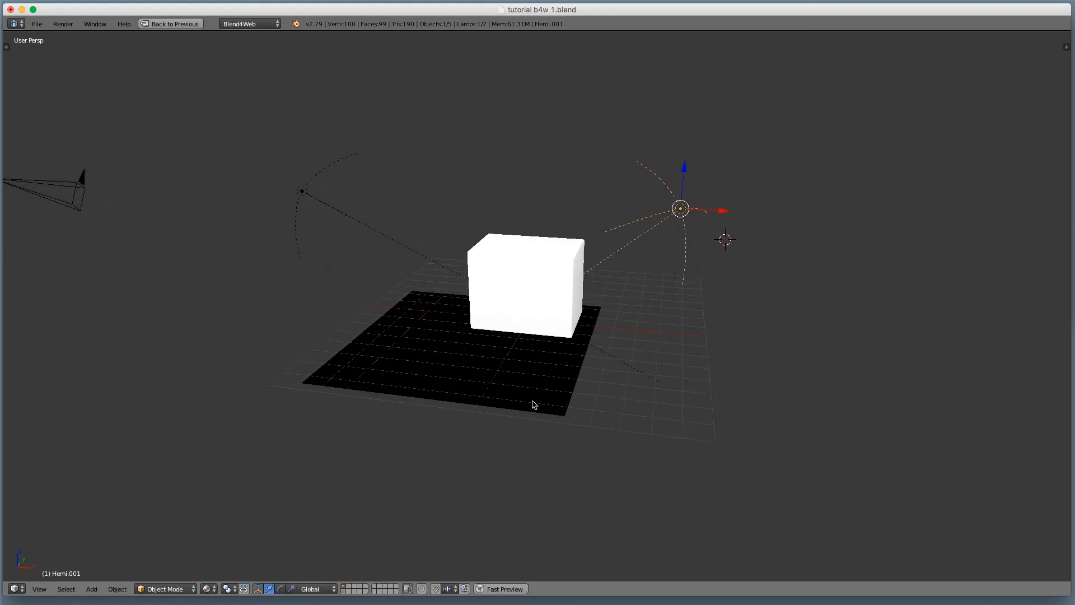
Step: Run a Fast Preview, orbit around the box and floor to examine the lighting, and return to Blender
click(503, 588)
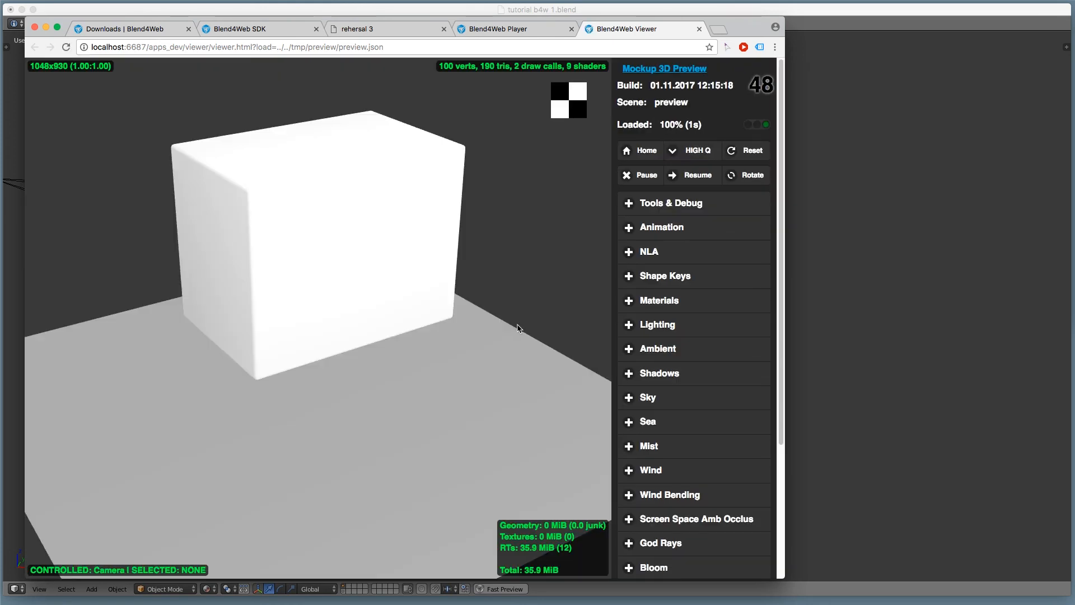
drag(489, 331, 353, 434)
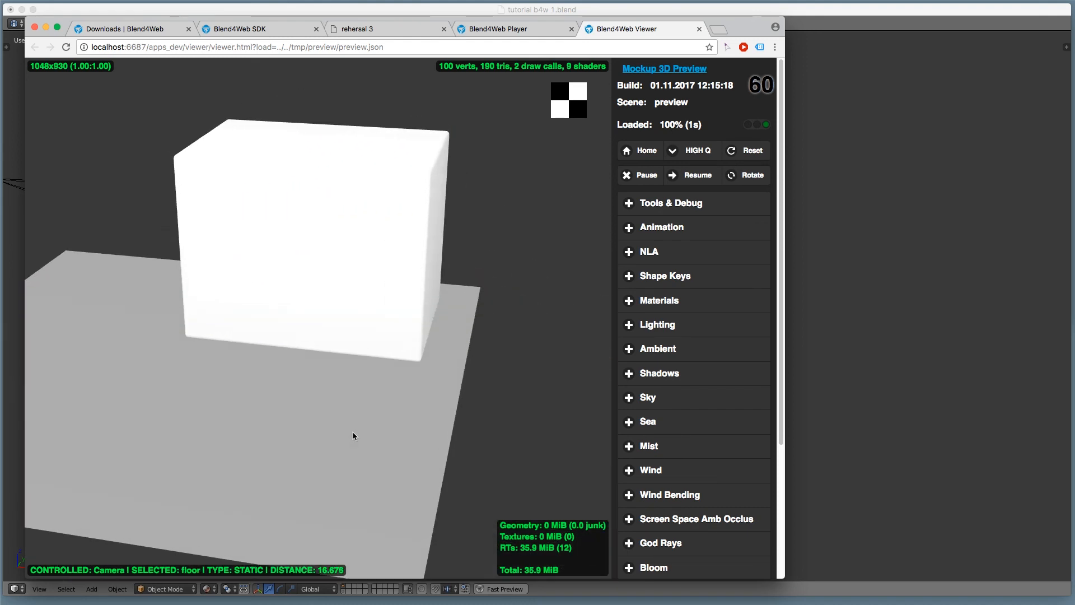
key(super+w)
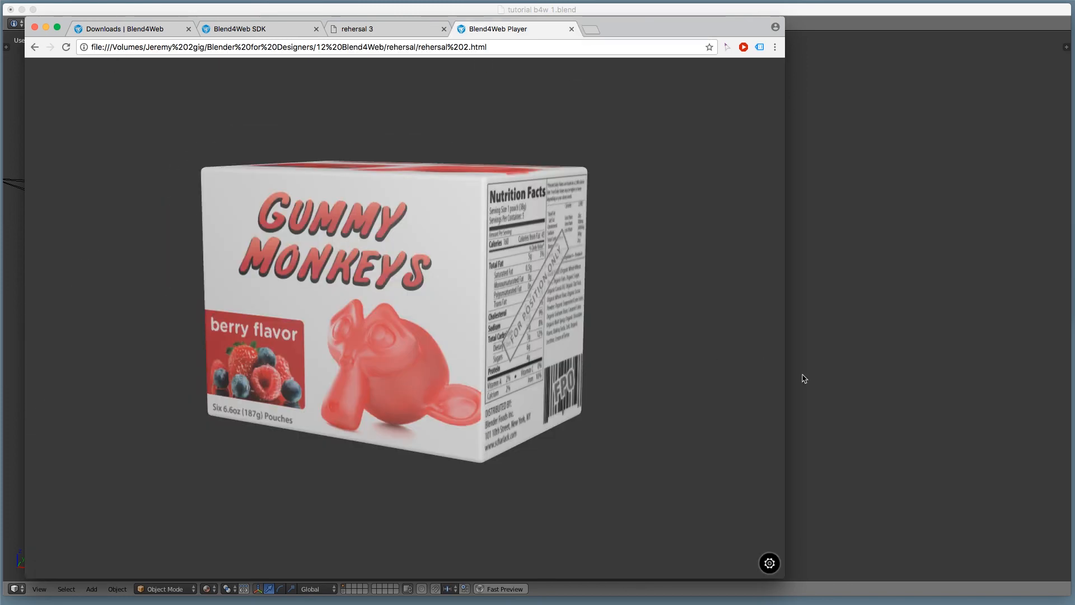
click(890, 408)
Step: Return to the full Blender layout, select the floor plane and unlink its existing node material
key(shift+space)
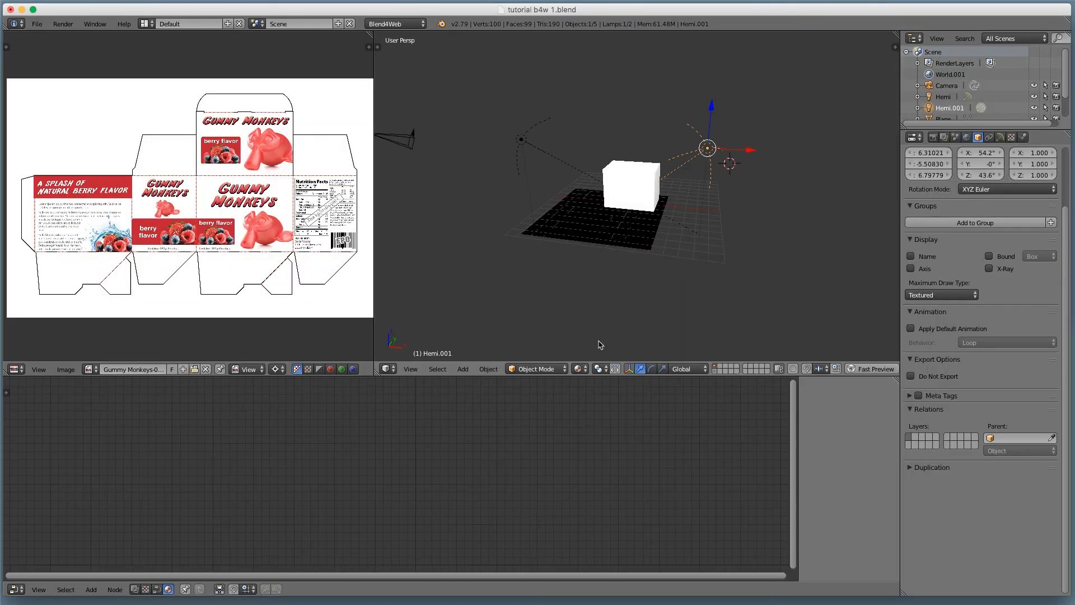
right_click(583, 218)
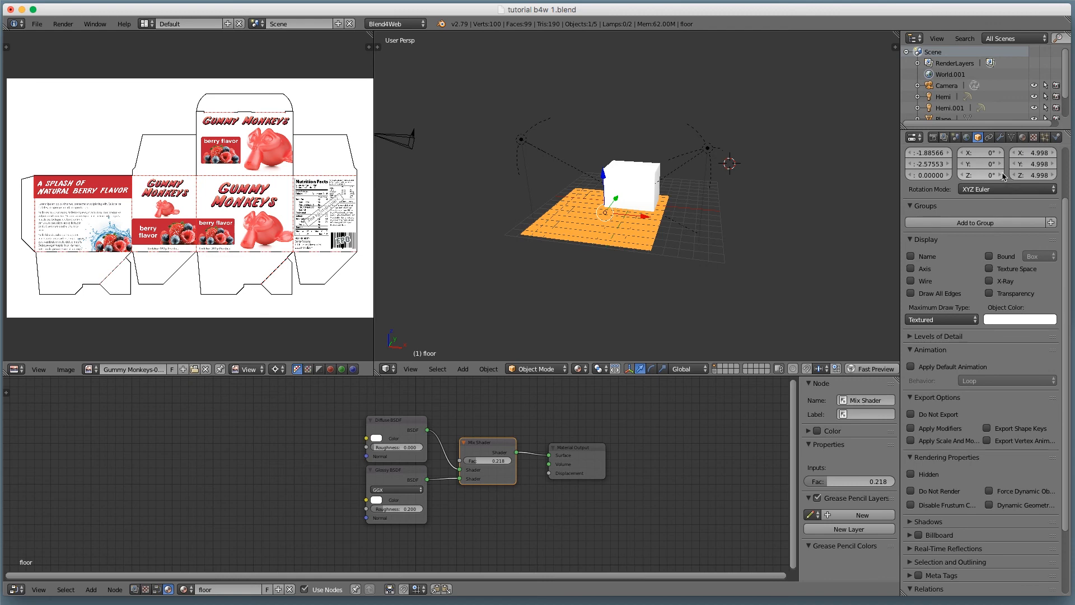
scroll(1003, 177, up, 3)
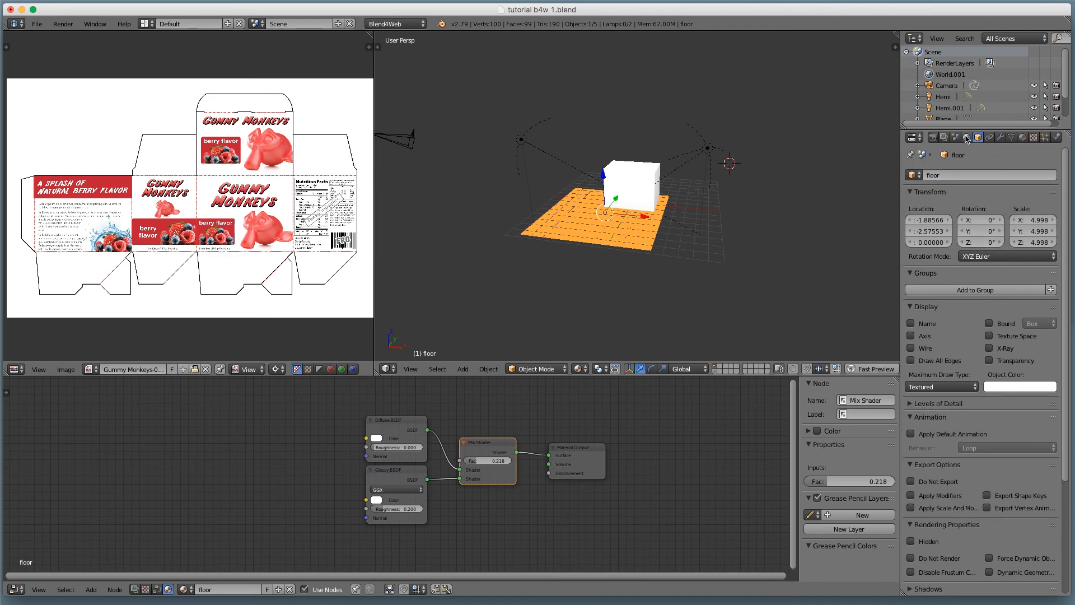
click(1022, 137)
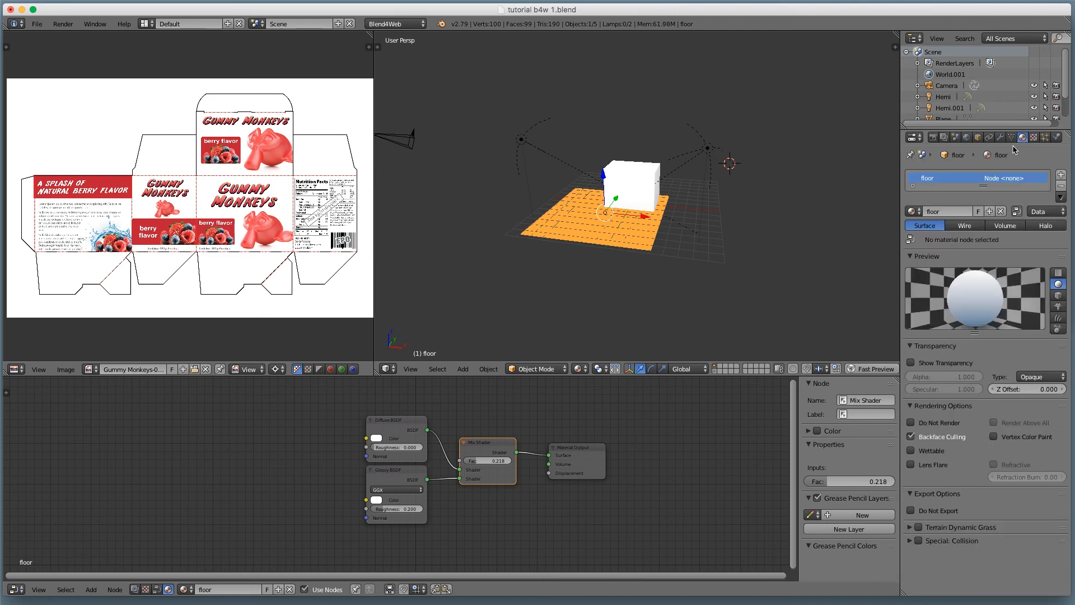
click(989, 211)
click(1001, 212)
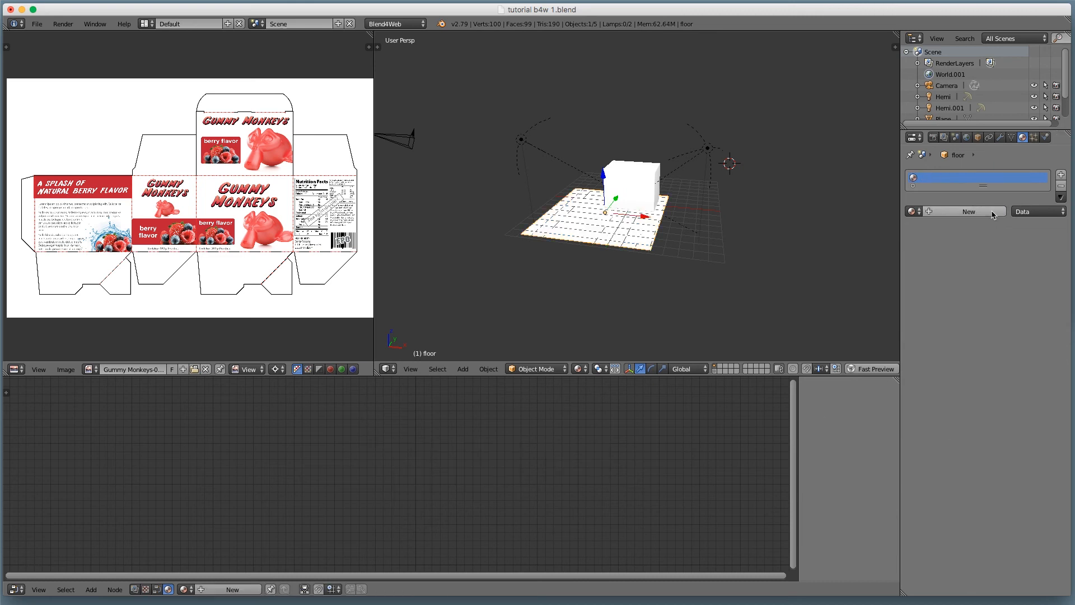
Step: Create a new material for the floor and name it floor.b4w
click(959, 213)
click(959, 215)
text(flo)
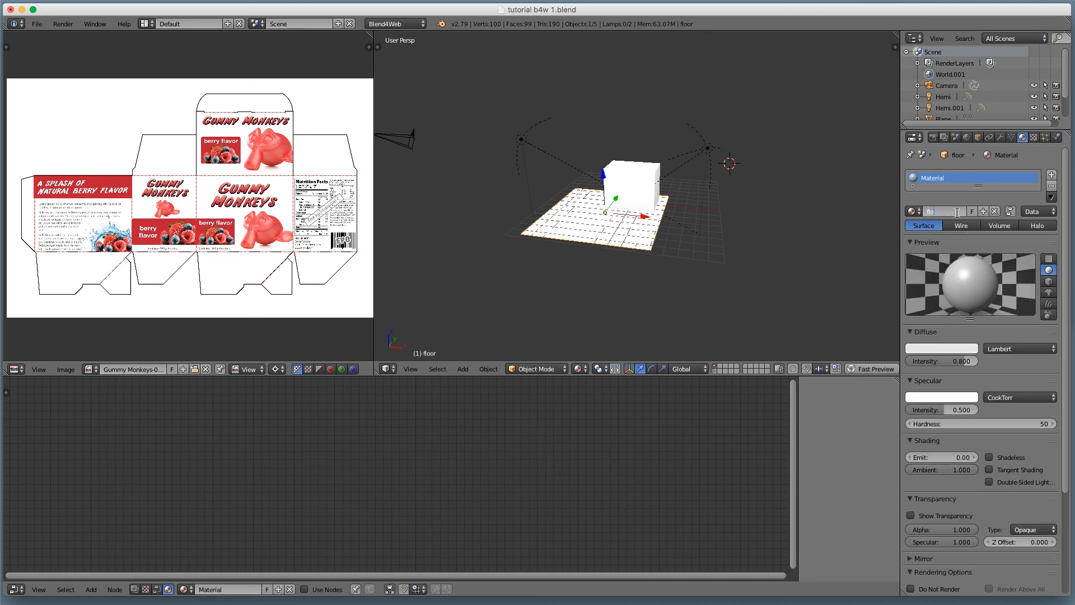
text(or.b4w)
key(Return)
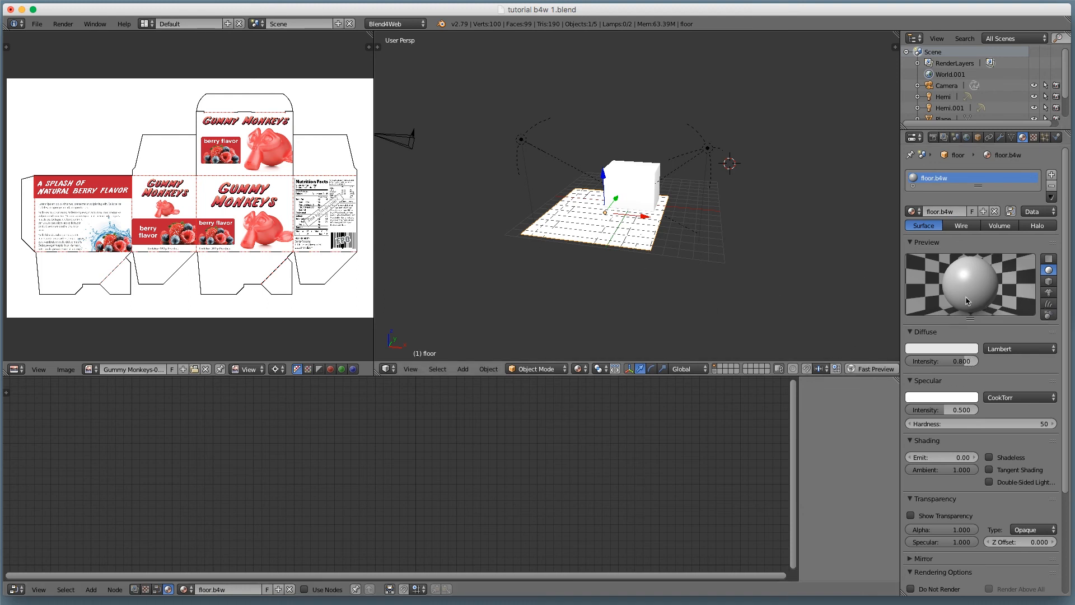
scroll(952, 476, down, 3)
scroll(975, 532, up, 2)
scroll(976, 532, up, 1)
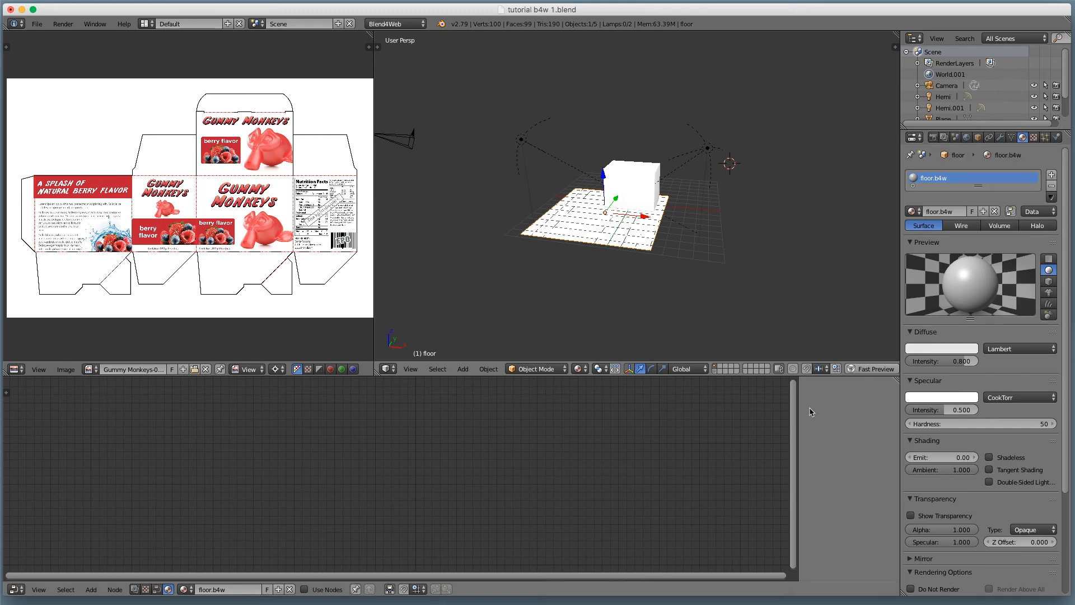
Step: Run a Fast Preview, orbit around the box to examine the new floor material, and return to Blender
click(872, 369)
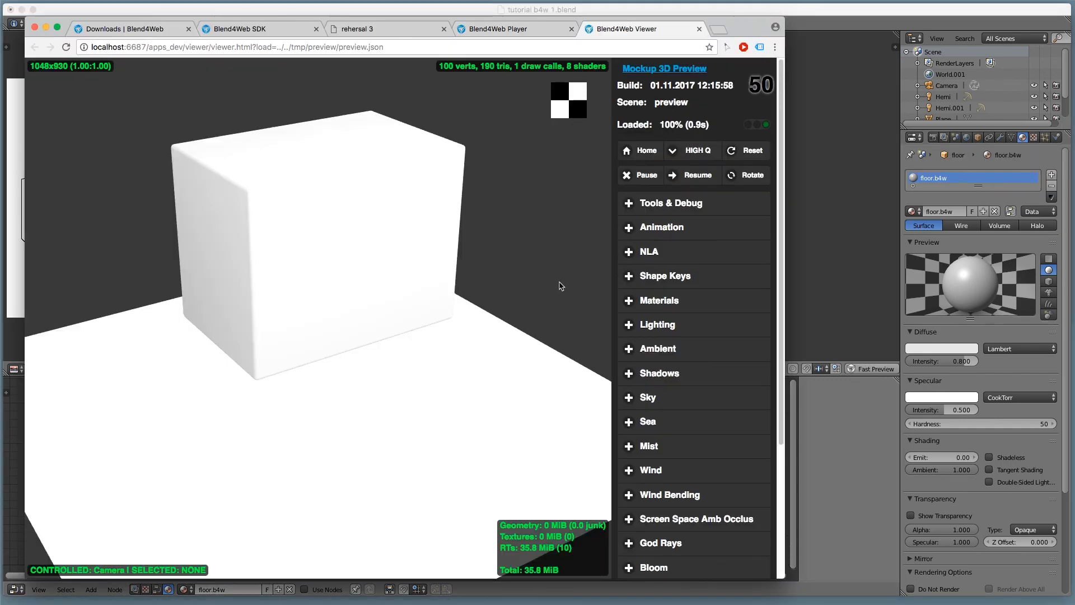
drag(560, 283, 655, 283)
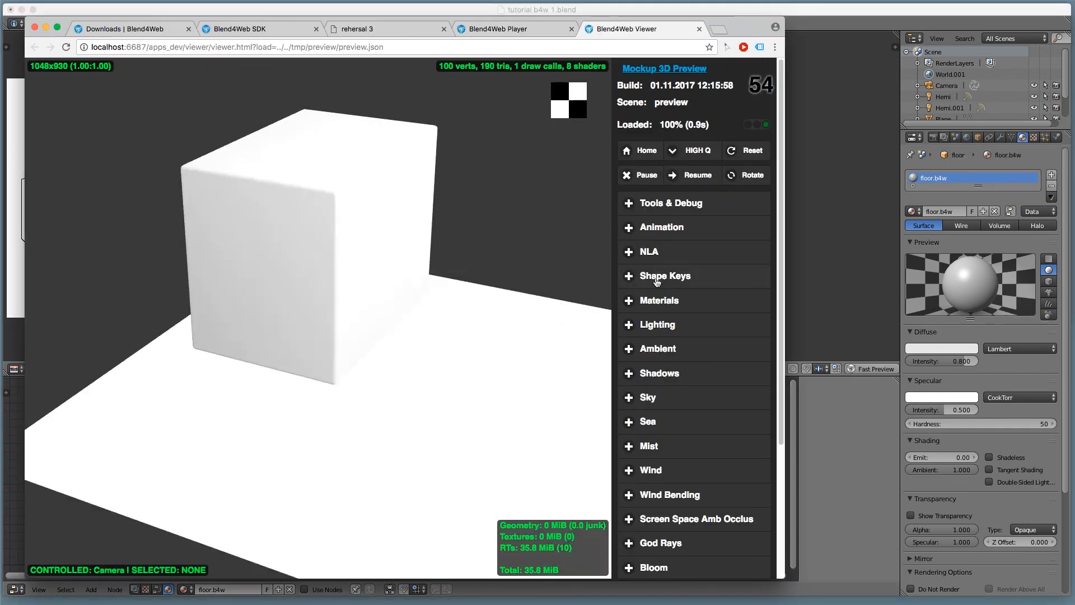
drag(437, 326, 424, 351)
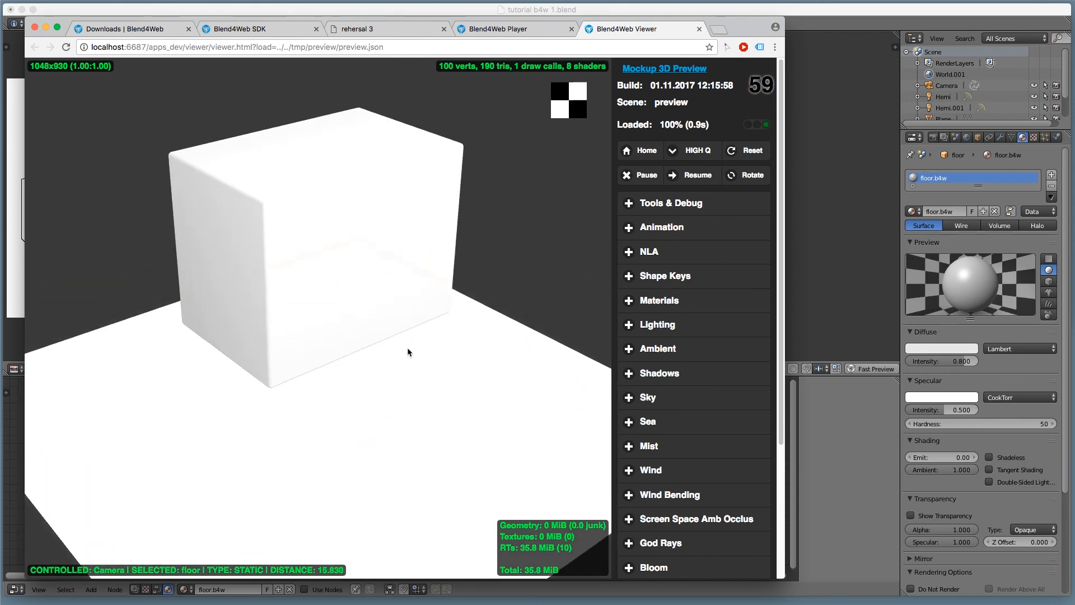
key(super+w)
click(834, 423)
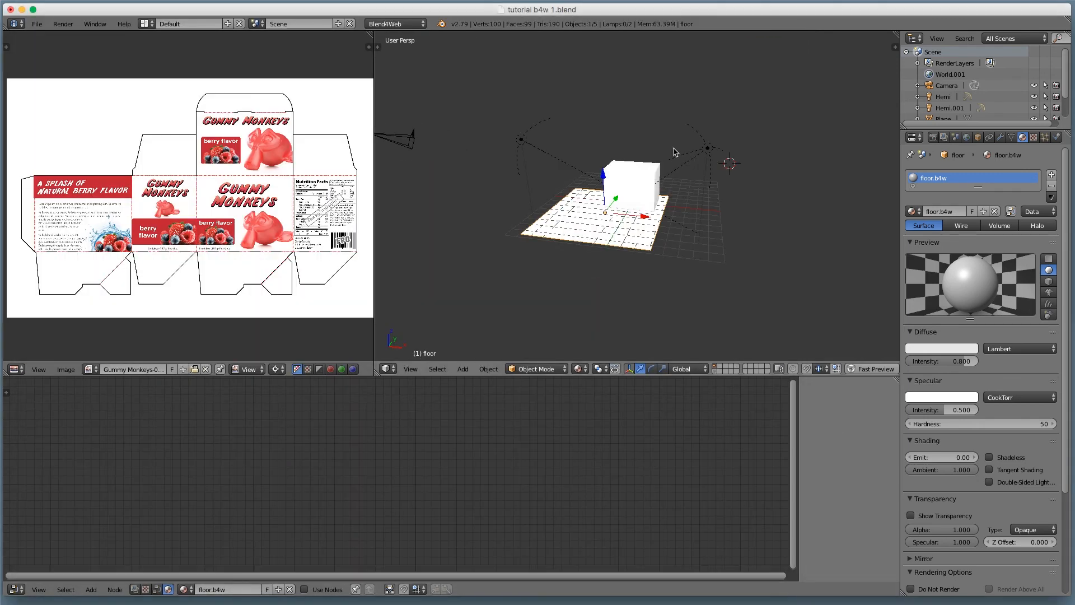
Step: Turn off shadow casting for the duplicated Hemi.001 lamp, leaving only the first Hemi lamp casting shadows
right_click(524, 143)
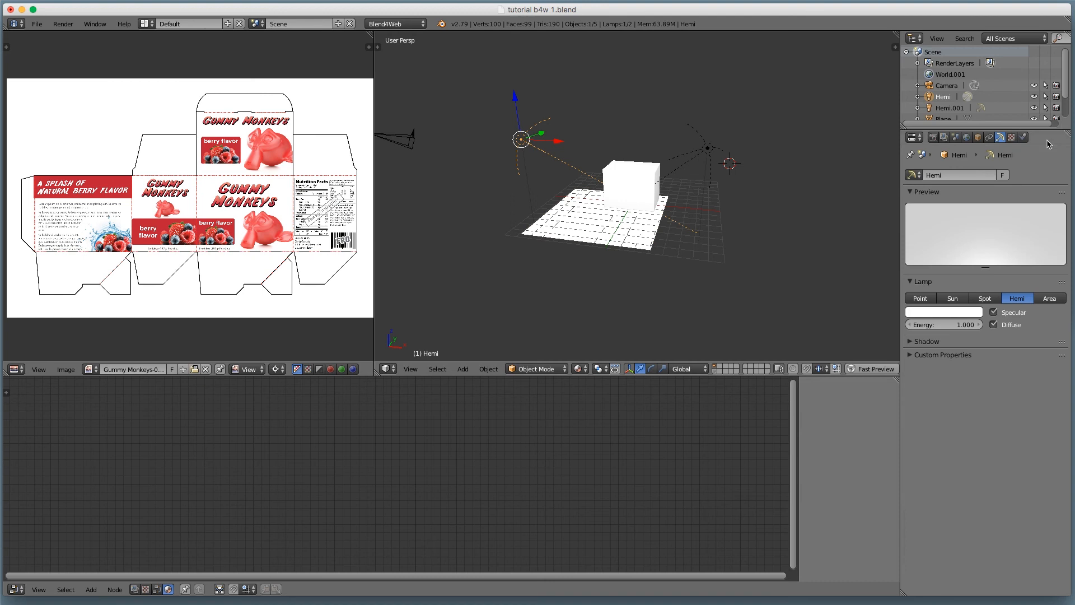
click(927, 342)
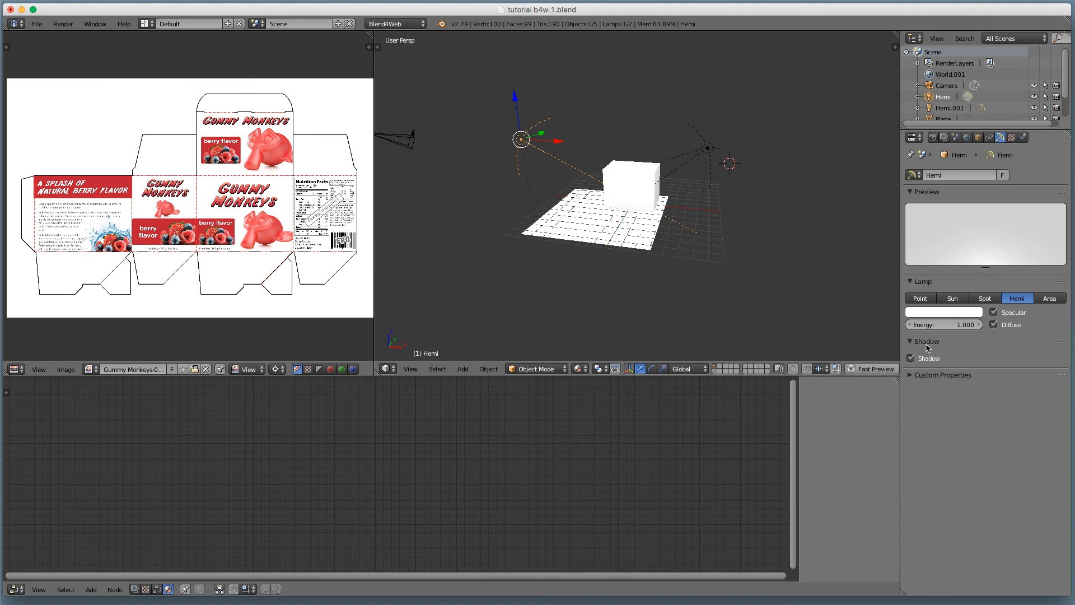
right_click(707, 149)
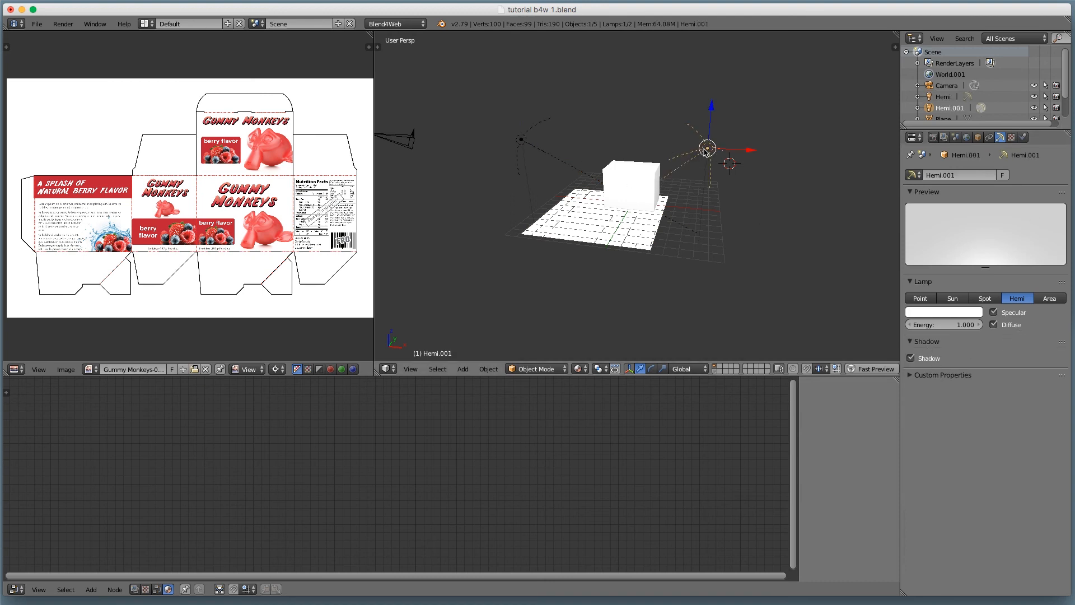
click(946, 359)
Step: Enable Receive Shadows on the floor and Cast Shadows on the box
right_click(584, 244)
click(979, 140)
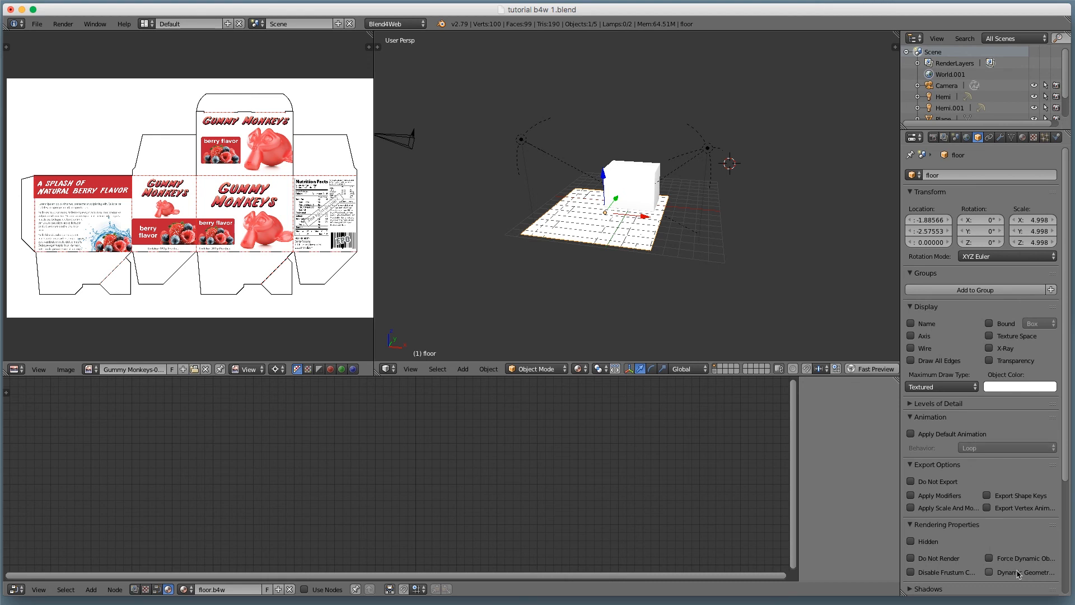
scroll(993, 532, down, 2)
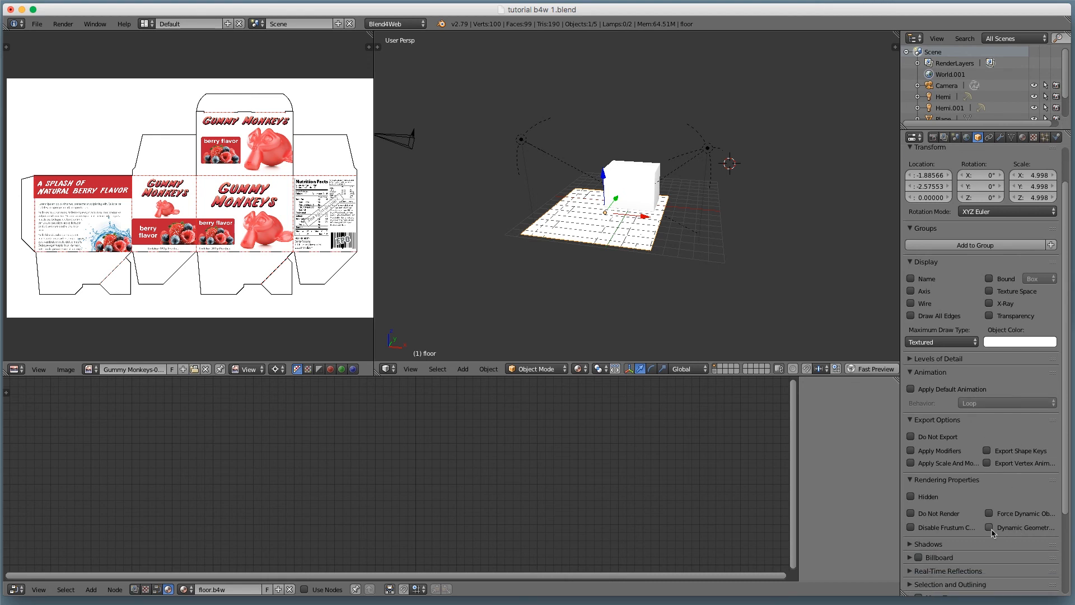
click(933, 545)
click(989, 560)
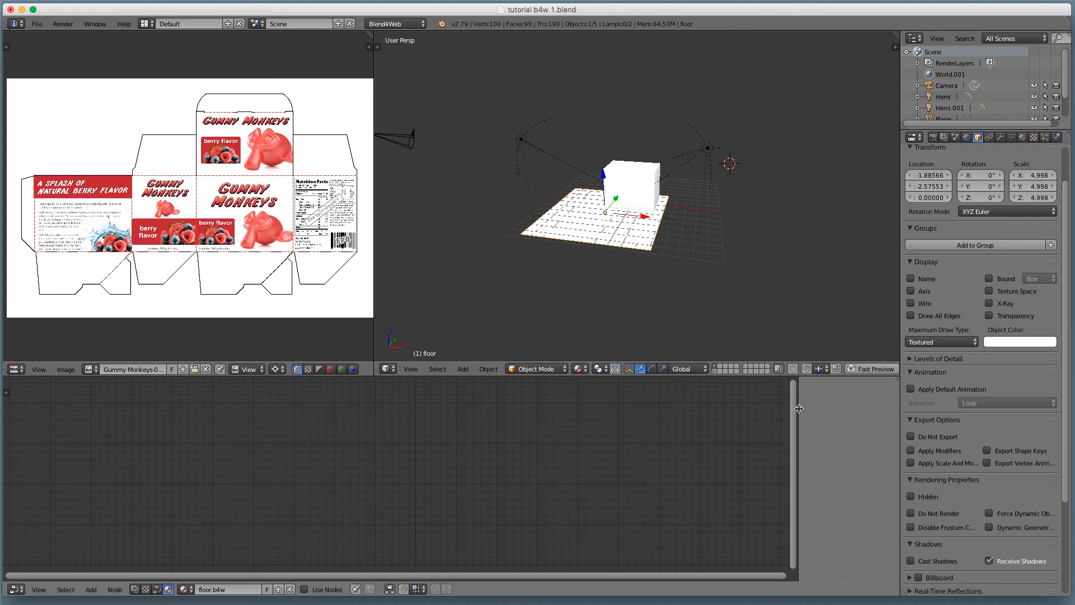
right_click(656, 176)
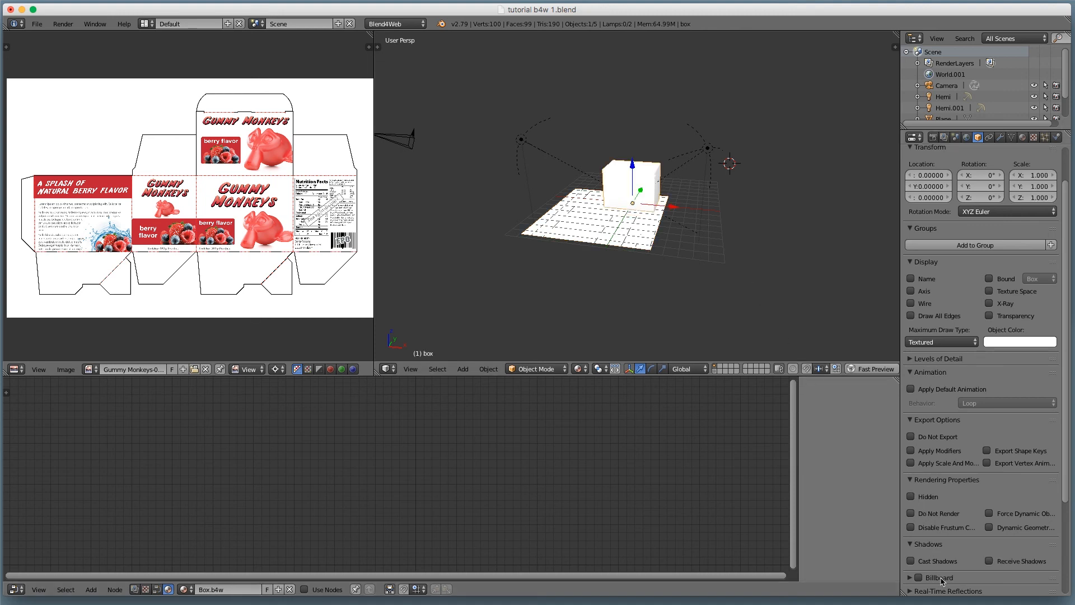
click(940, 561)
Step: Run a Fast Preview, orbit to the box's side to examine the shadow on the floor, and return to Blender
click(865, 368)
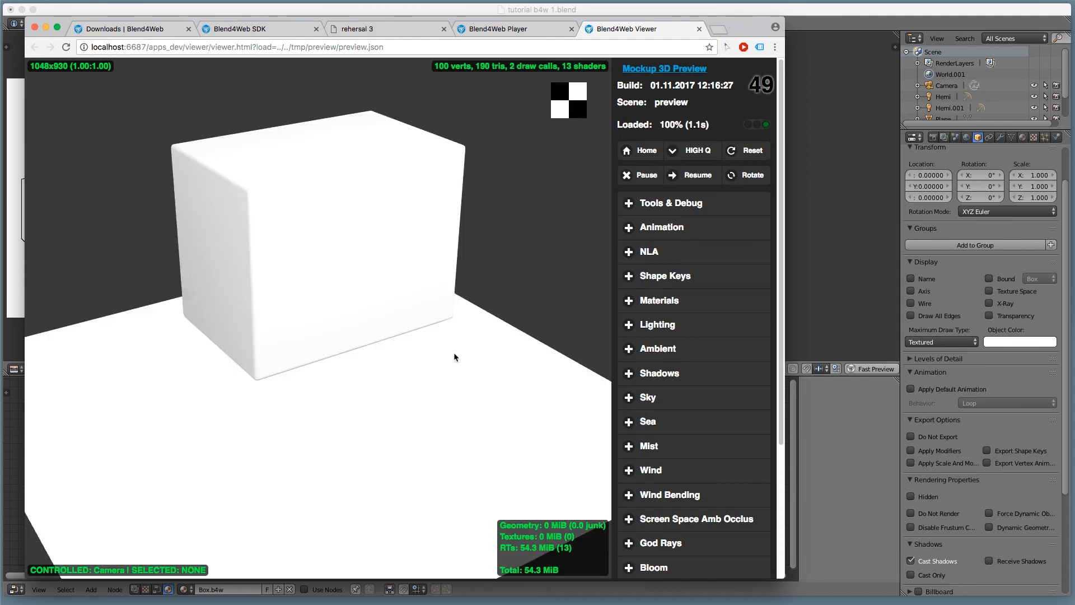
drag(454, 357, 158, 396)
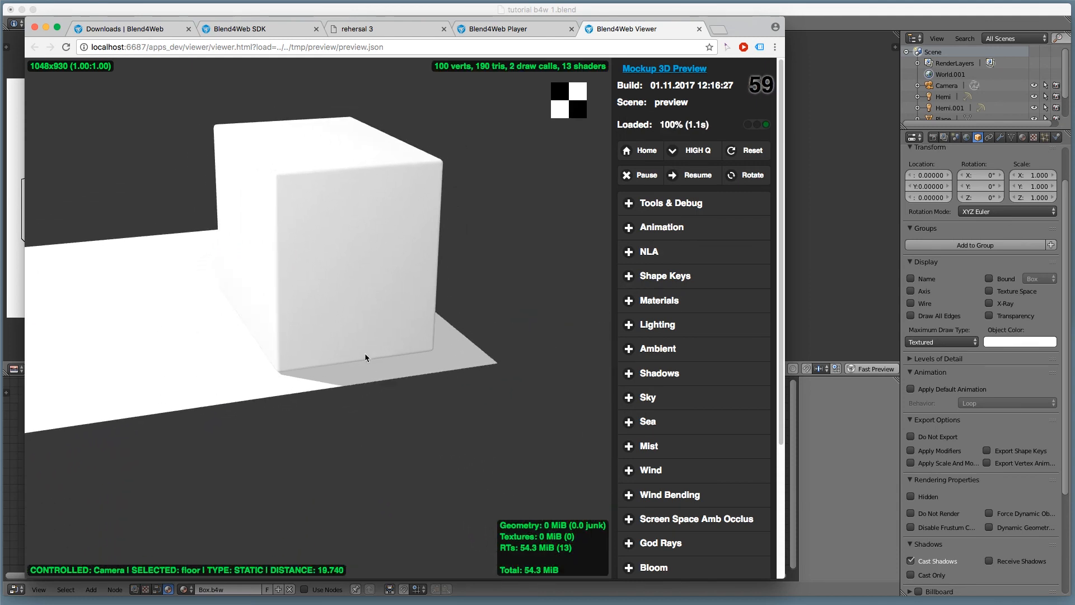
key(super+w)
click(850, 309)
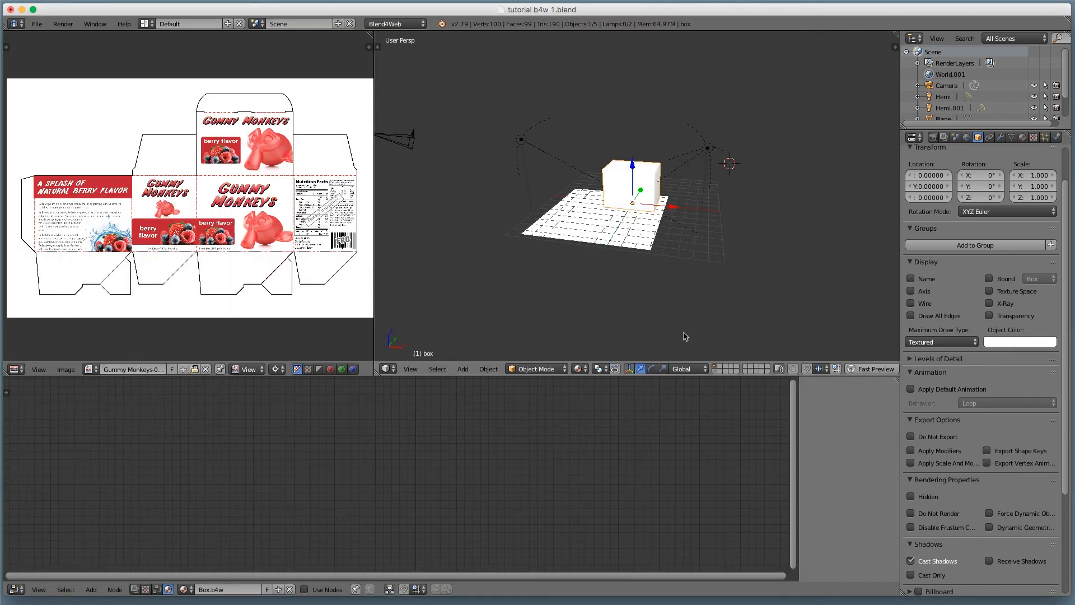
Step: From the top view, center the floor under the box and scale it up to about 9.08
key(ctrl+space)
key(KP_7)
right_click(541, 386)
key(g)
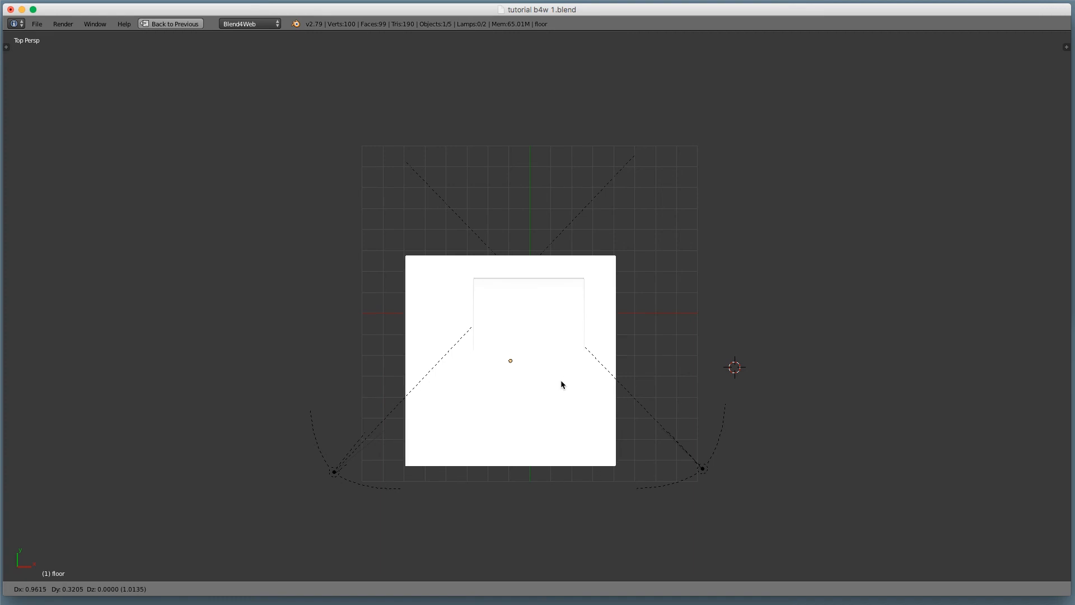
click(578, 338)
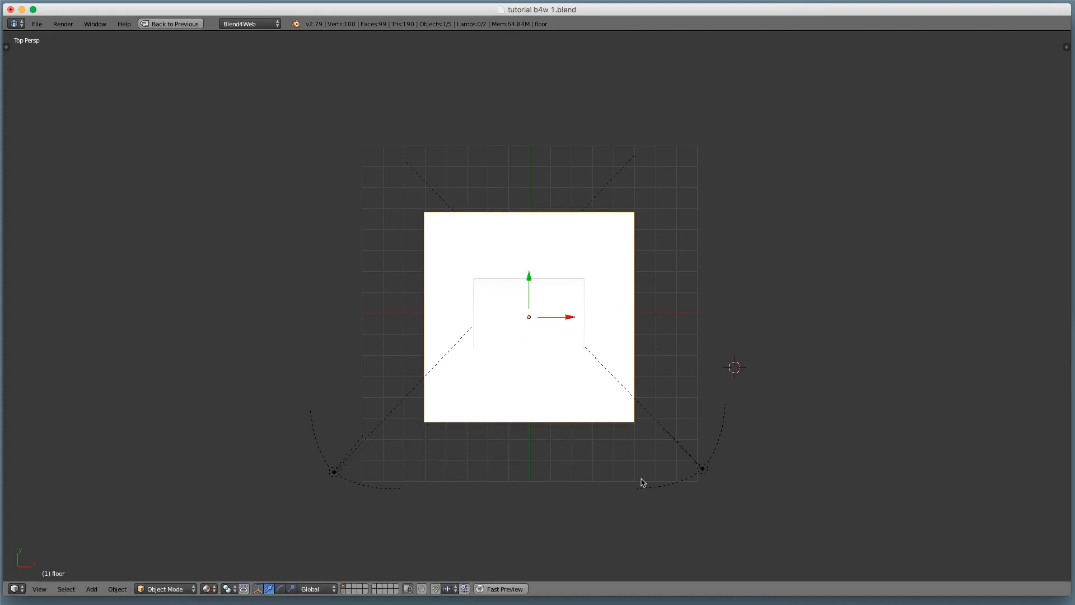
key(s)
click(781, 557)
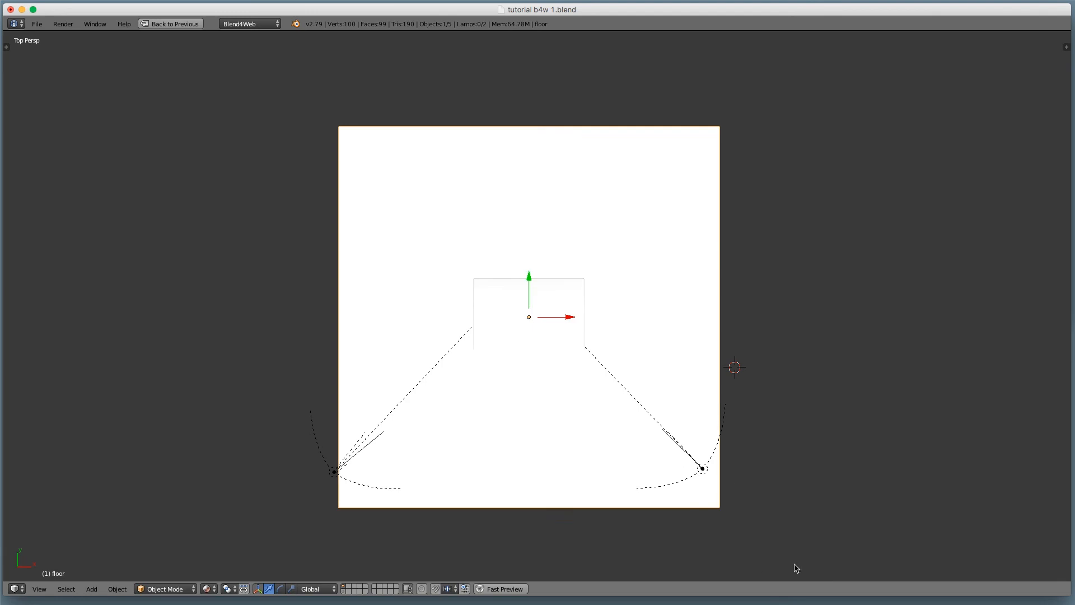
Step: Run a Fast Preview, orbit to examine the box on the enlarged floor, and return to the full Blender layout
click(525, 592)
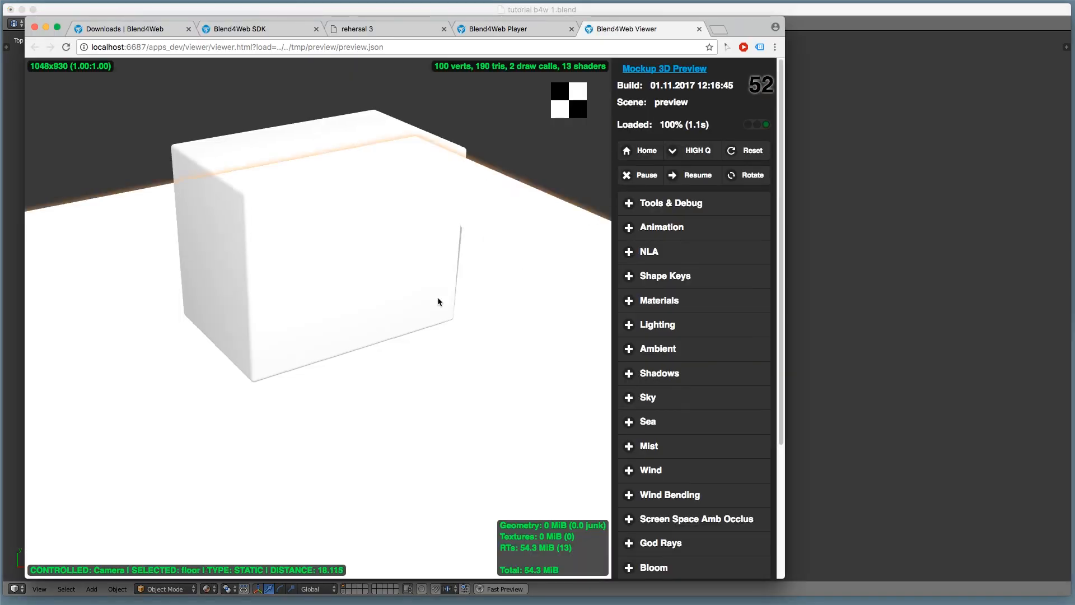
drag(439, 302, 396, 334)
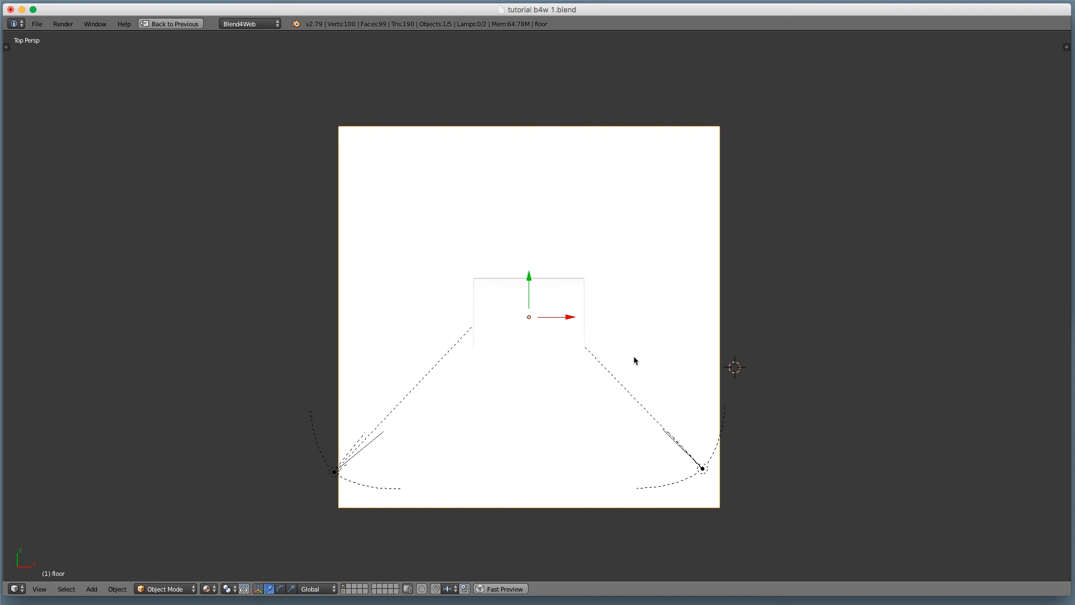
key(ctrl+Up)
Step: Set the first Hemi lamp's energy to 0.6
middle_drag(552, 321, 568, 252)
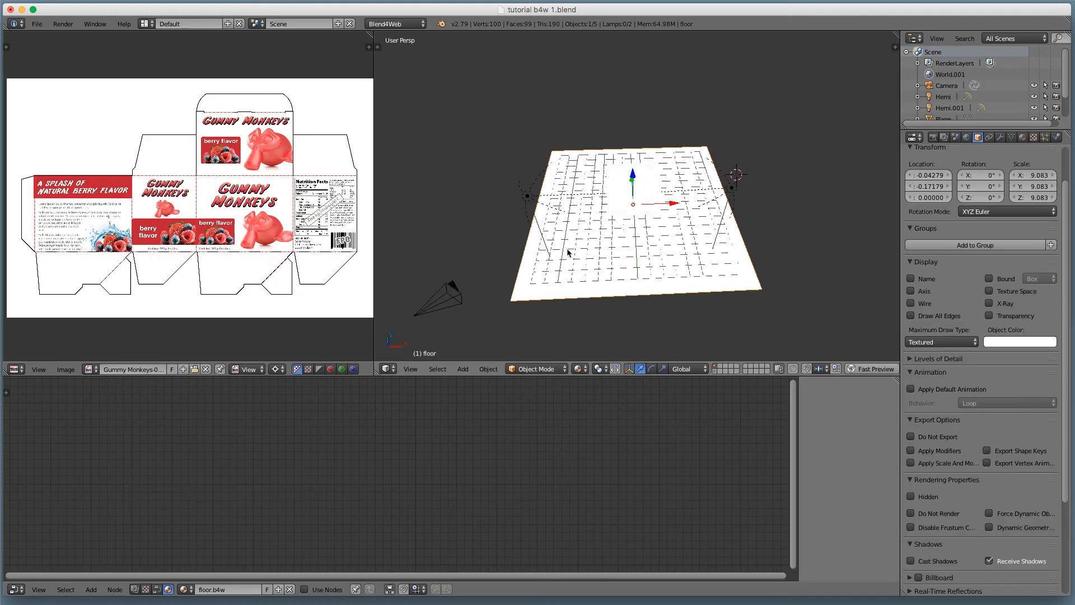
right_click(536, 206)
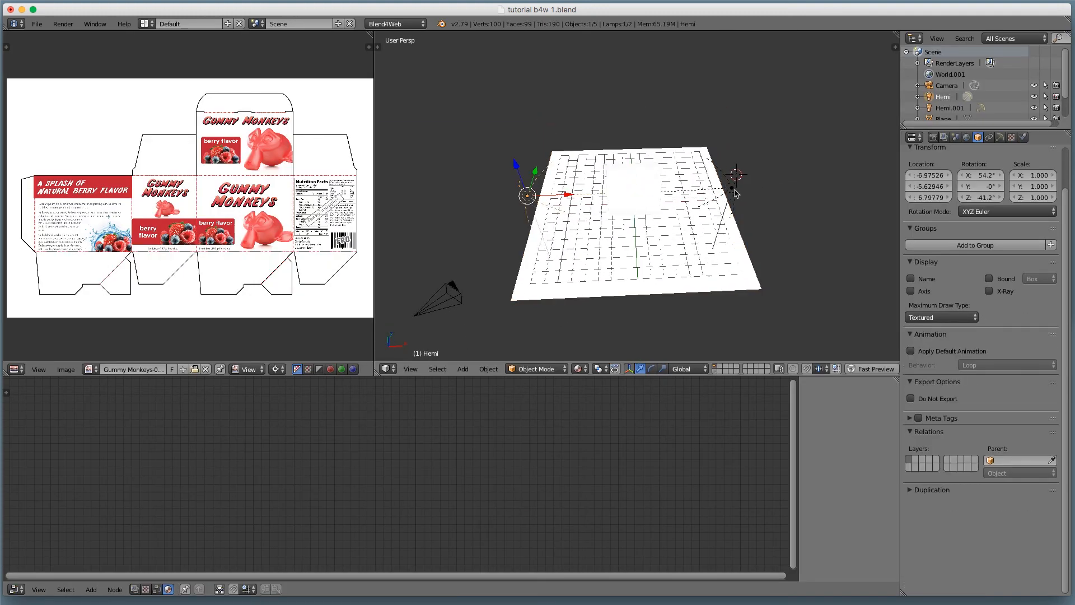
click(1000, 137)
click(952, 325)
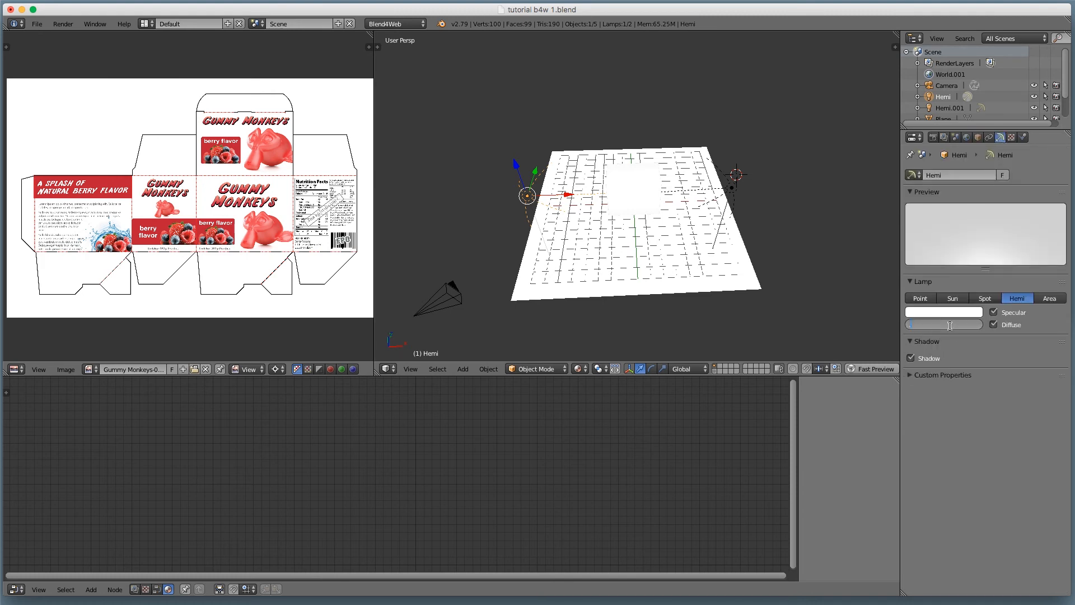
text(.6)
key(Return)
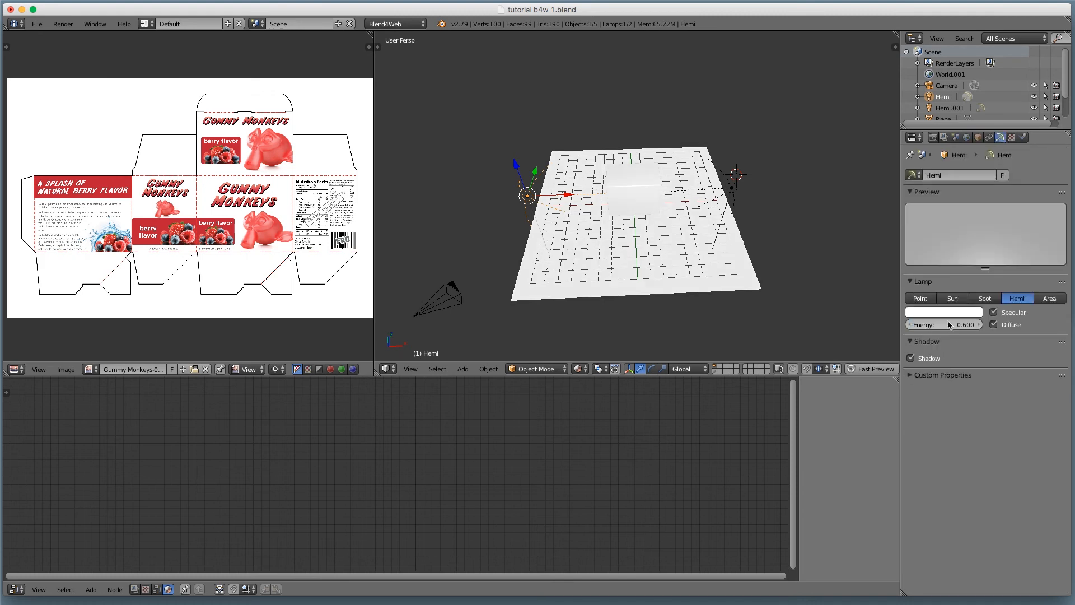
Step: Set the Hemi.001 lamp's energy to 0.69
right_click(737, 178)
click(922, 323)
text(.69)
key(Return)
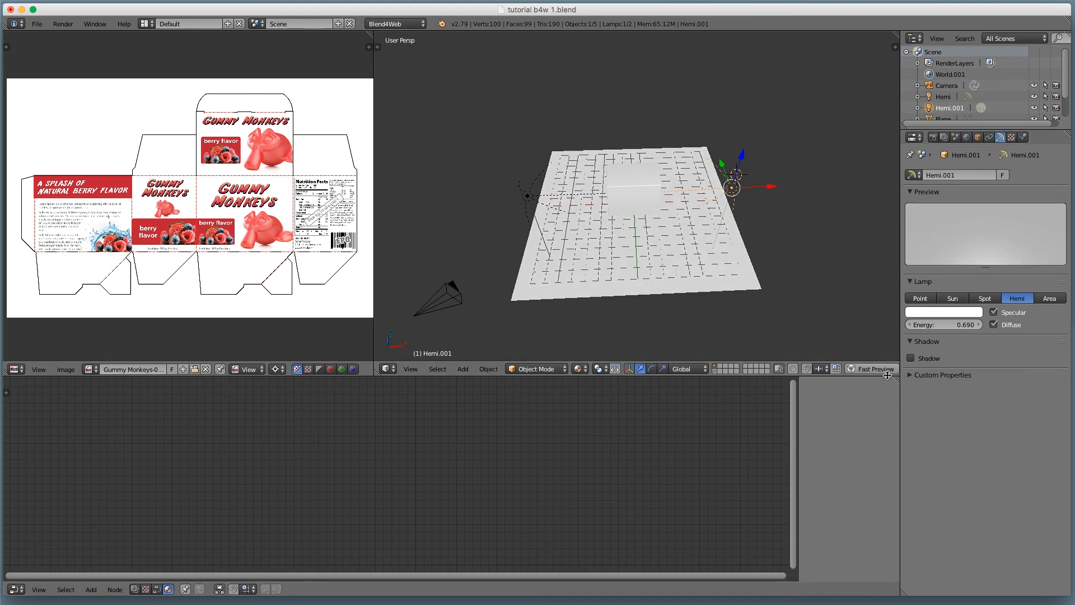
Step: Run a Fast Preview, orbit to examine the dimmed lighting and the box's shadow, and close the preview
click(884, 369)
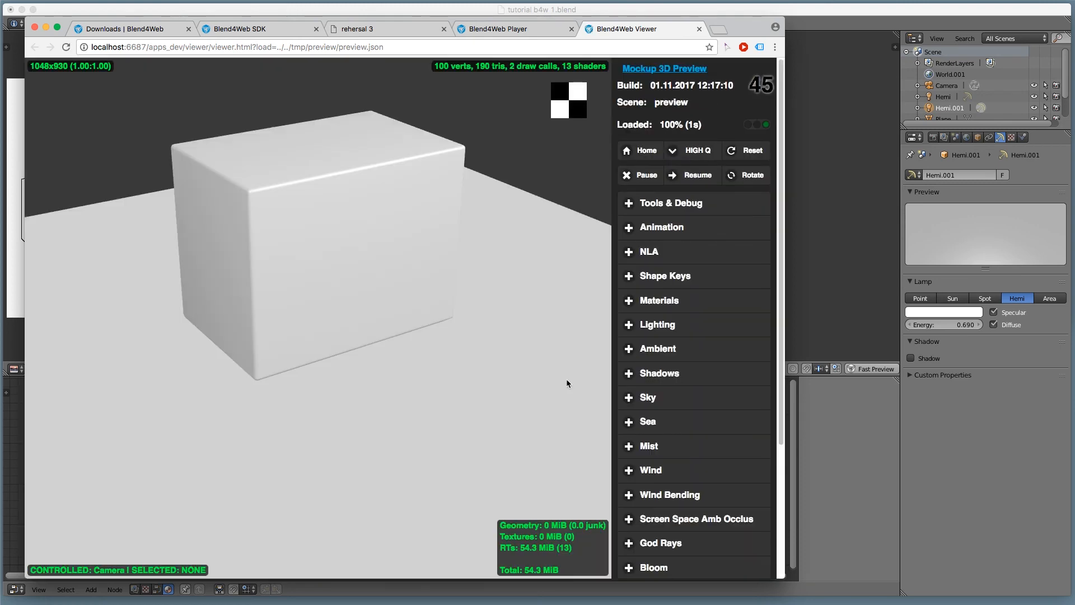
drag(567, 384, 494, 381)
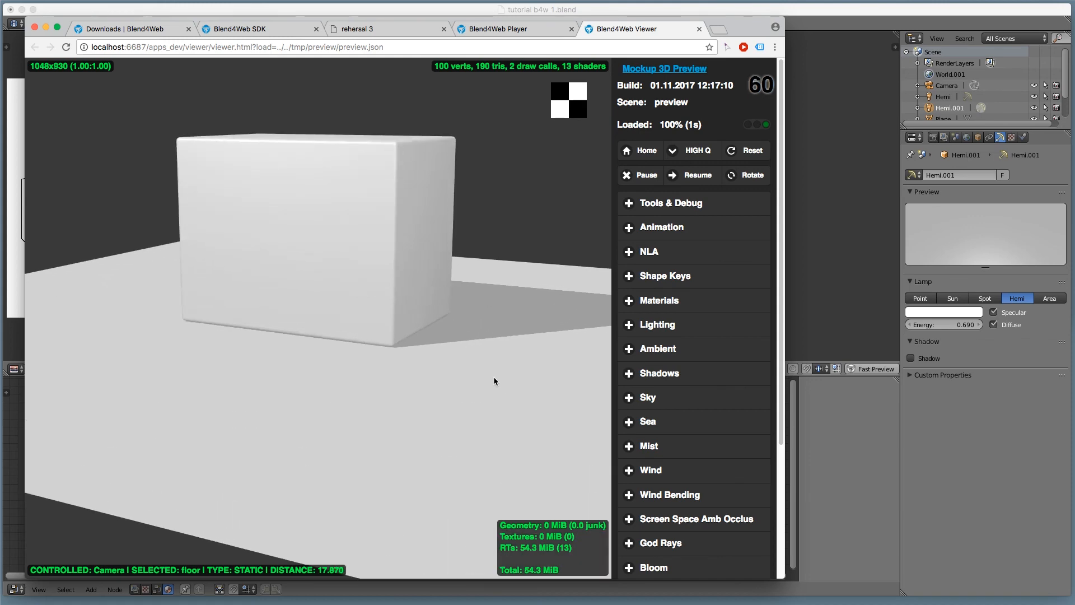
key(super+w)
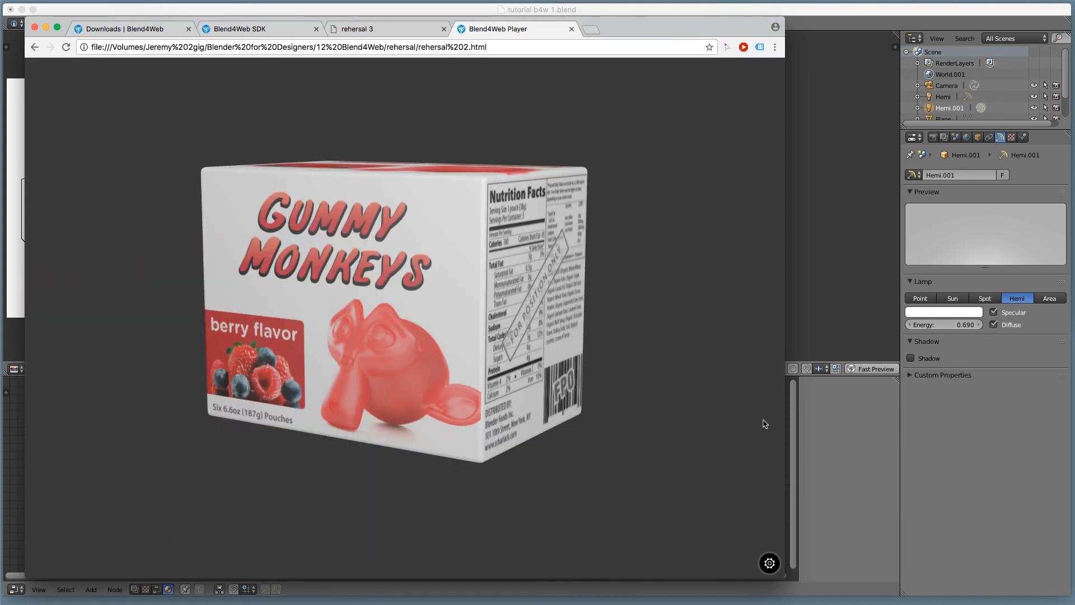
Step: Return to Blender, select the box, and add a new texture to its Box.b4w material
click(800, 466)
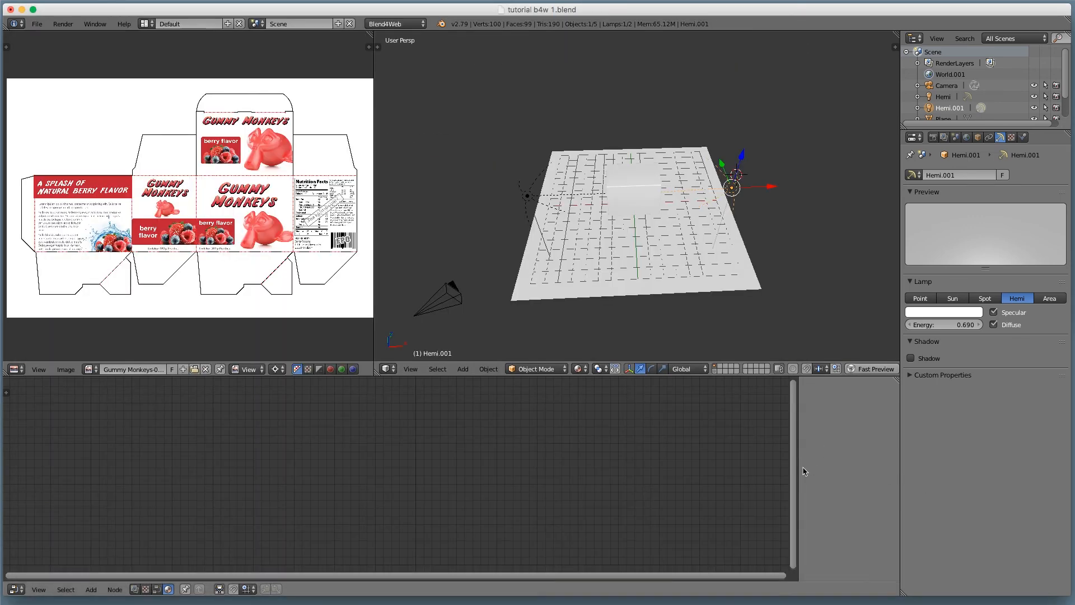
scroll(576, 240, up, 3)
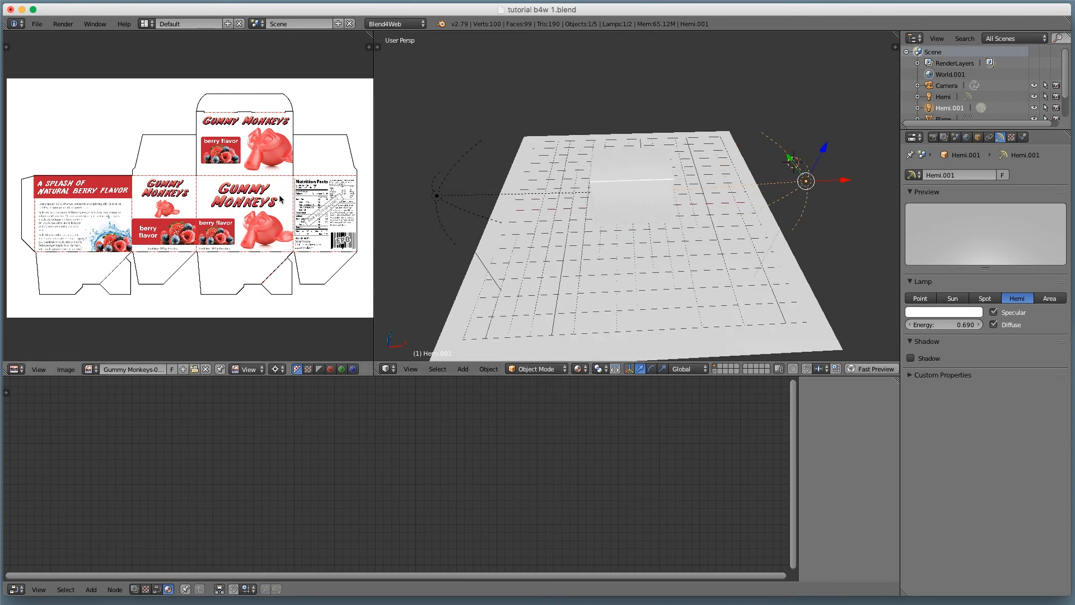
scroll(672, 242, up, 2)
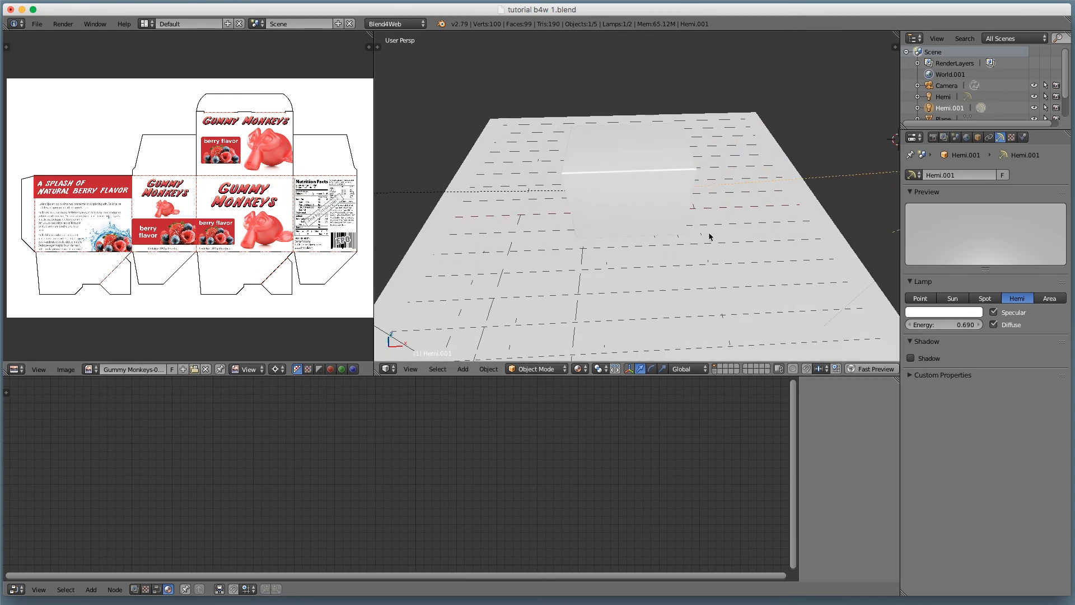
scroll(710, 232, down, 4)
right_click(679, 220)
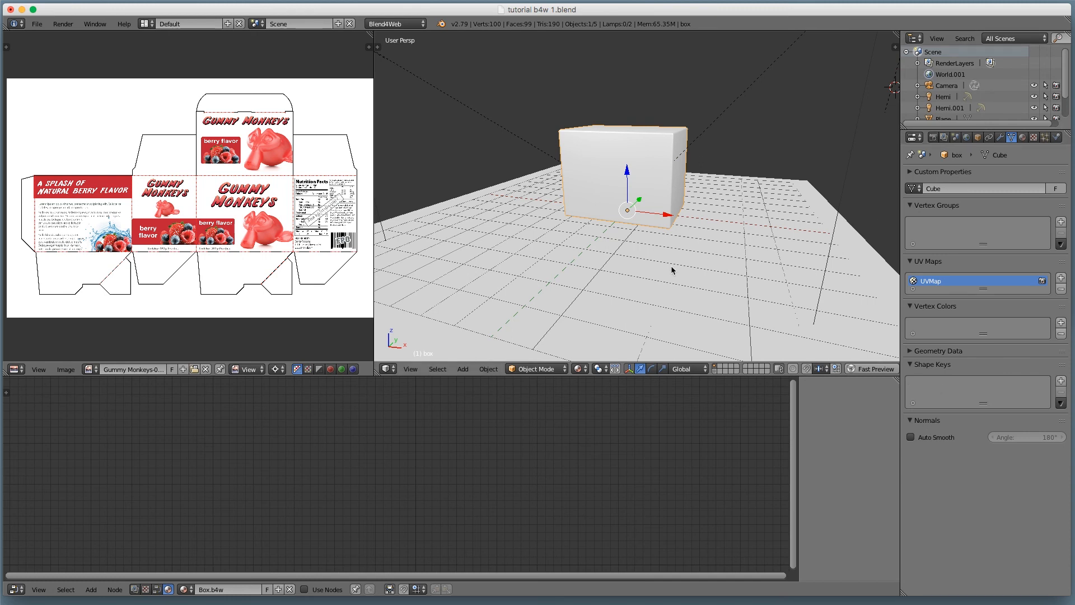
click(1034, 137)
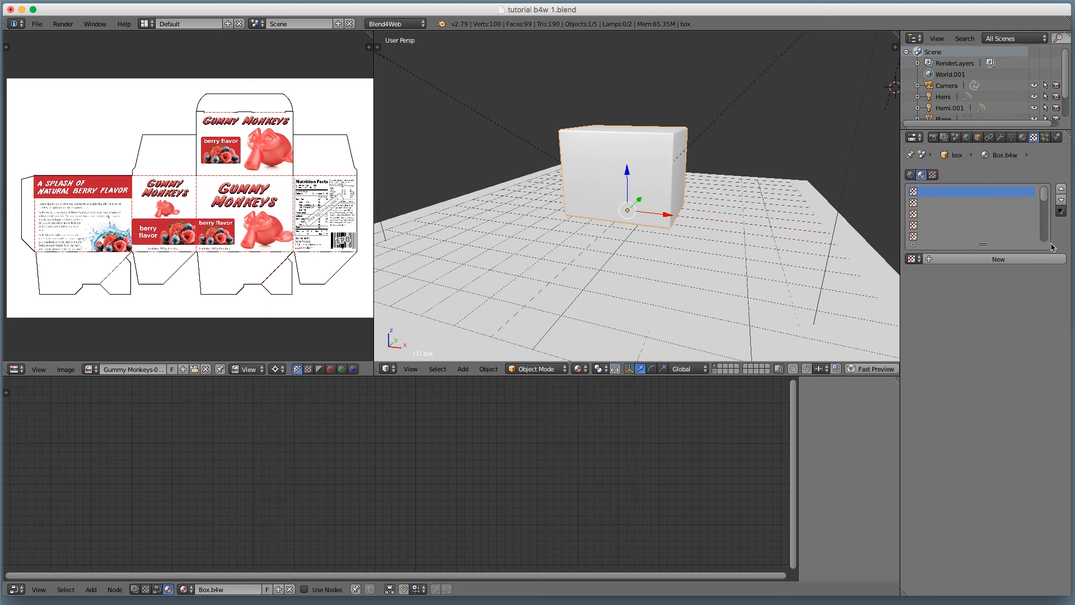
click(976, 259)
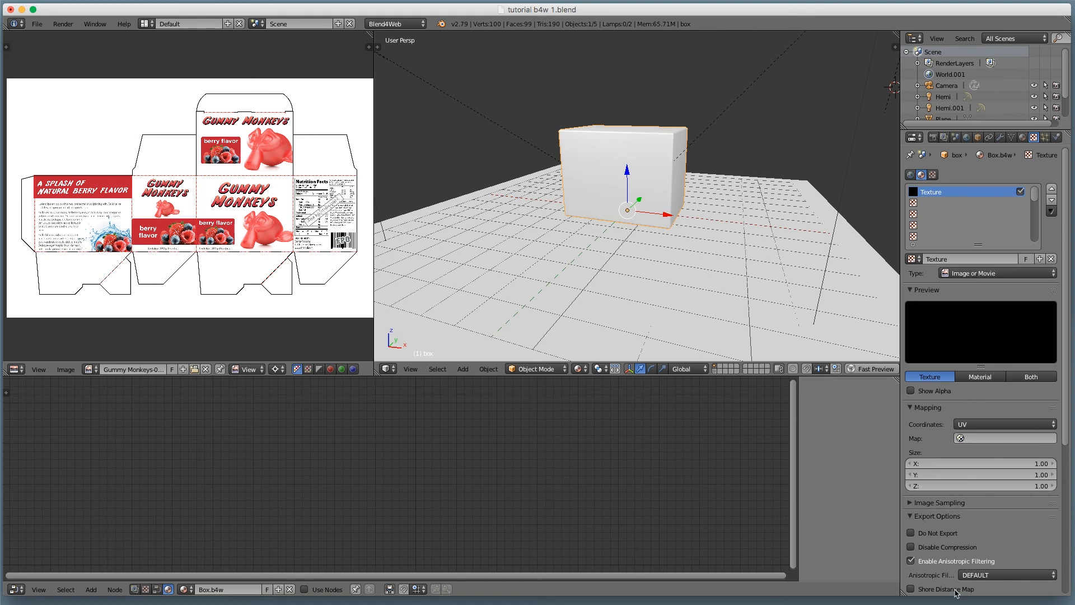
Step: Assign the Gummy Monkeys-01.png image to the box's texture, keeping its diffuse color influence enabled
scroll(990, 546, down, 5)
scroll(990, 546, down, 5)
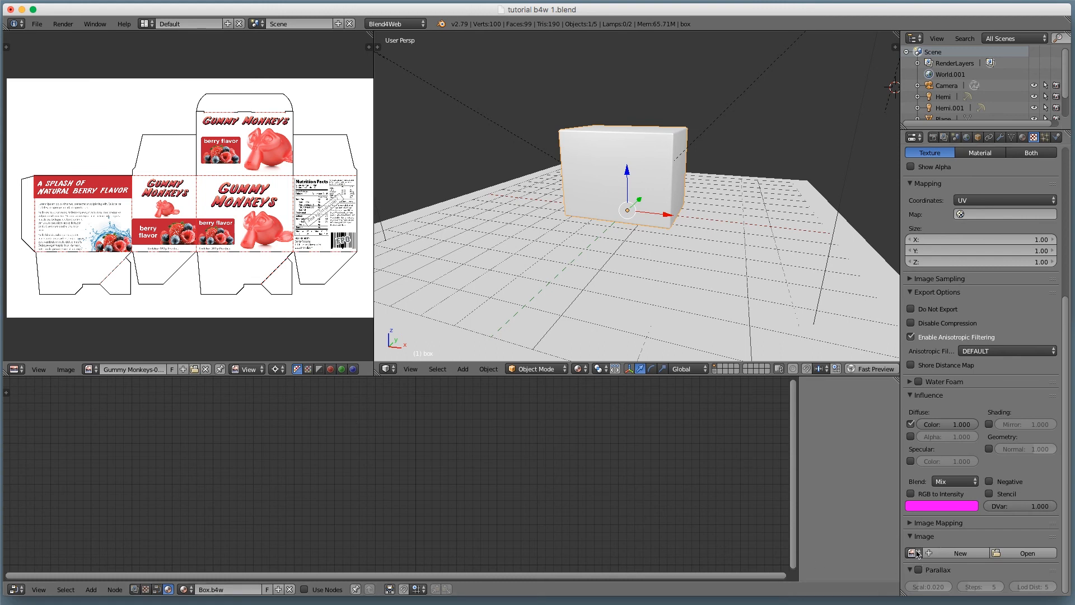
click(917, 553)
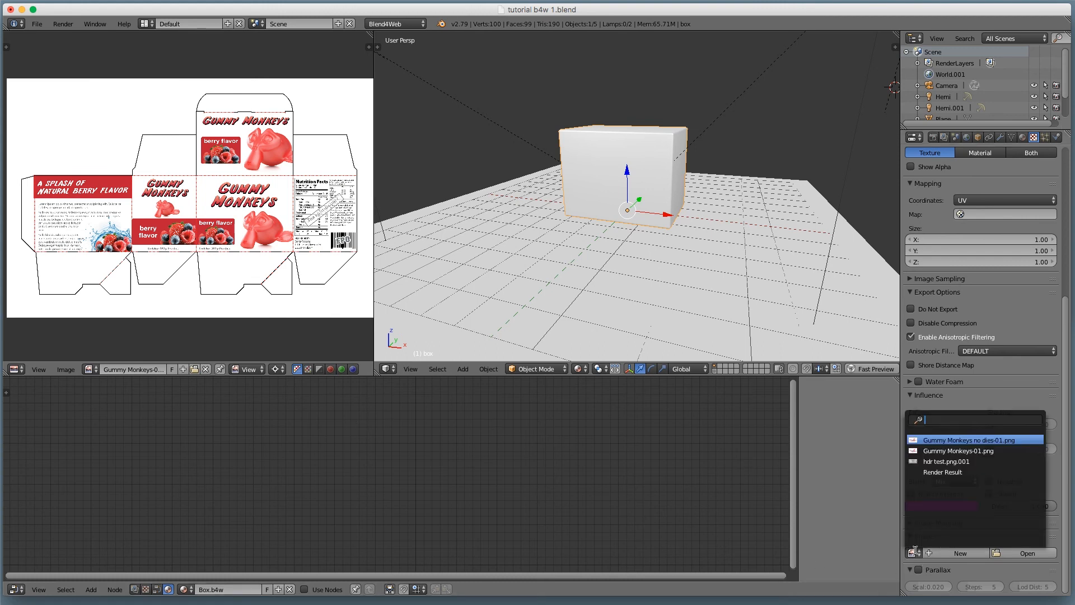
click(950, 451)
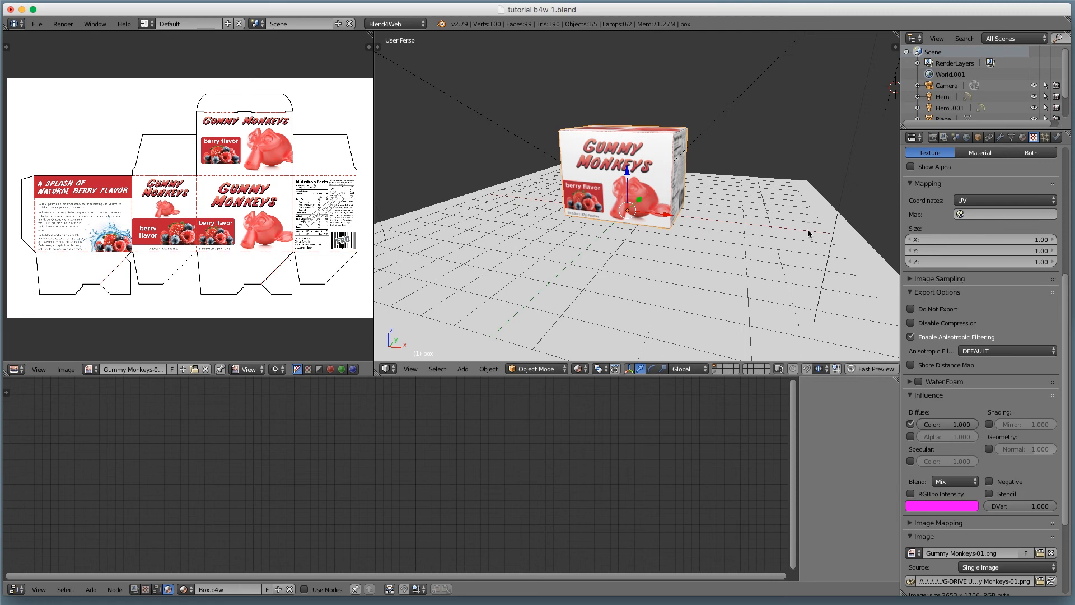
scroll(738, 257, up, 2)
click(911, 424)
click(911, 424)
mouse_move(726, 250)
middle_down()
mouse_move(740, 269)
mouse_move(726, 258)
middle_up()
Step: Run a Fast Preview, orbit around the textured box to examine its artwork, and close the preview
click(856, 365)
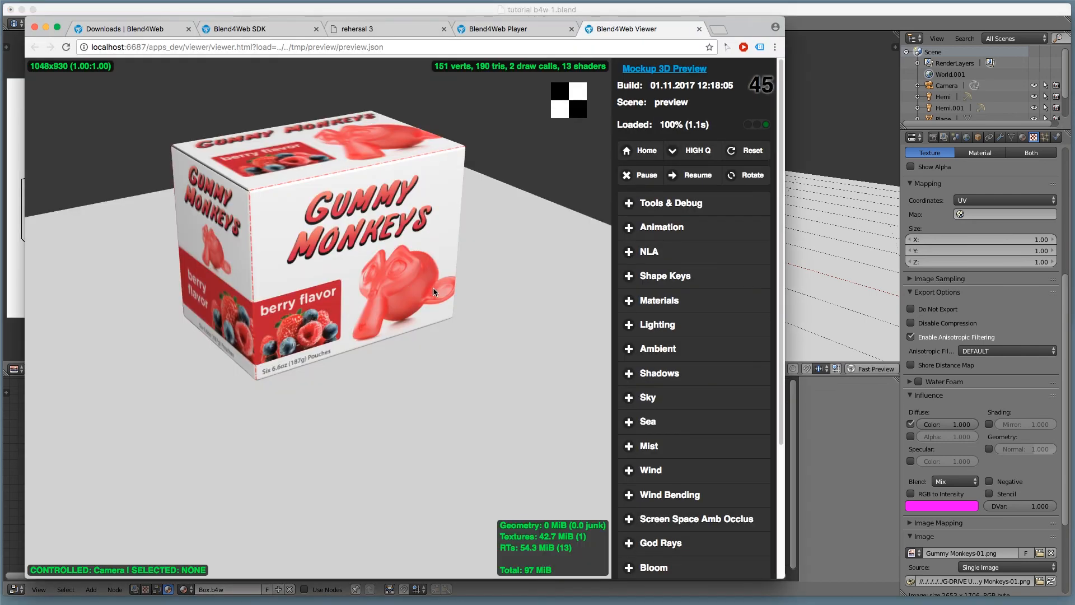
drag(433, 289, 370, 300)
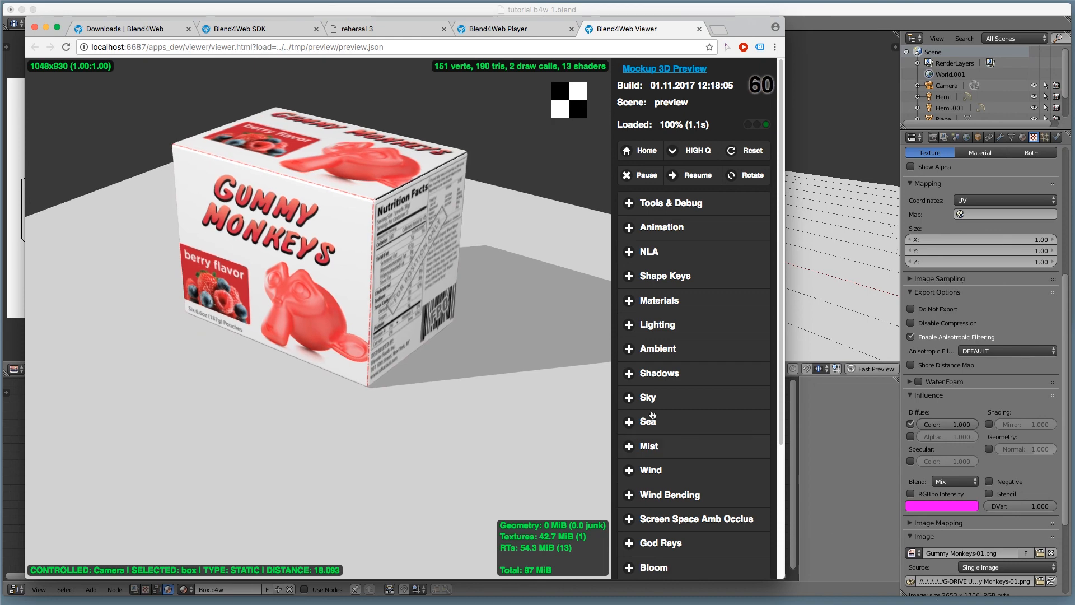
key(super+w)
Step: Return to Blender and replace the box texture's image with Gummy Monkeys no dies-01.png
click(835, 459)
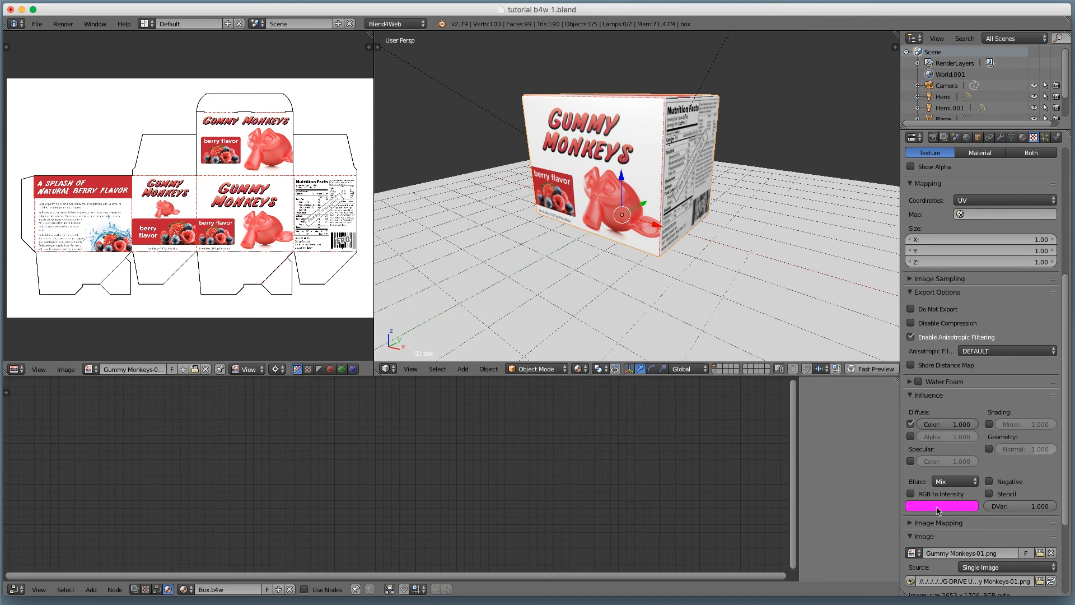
click(913, 552)
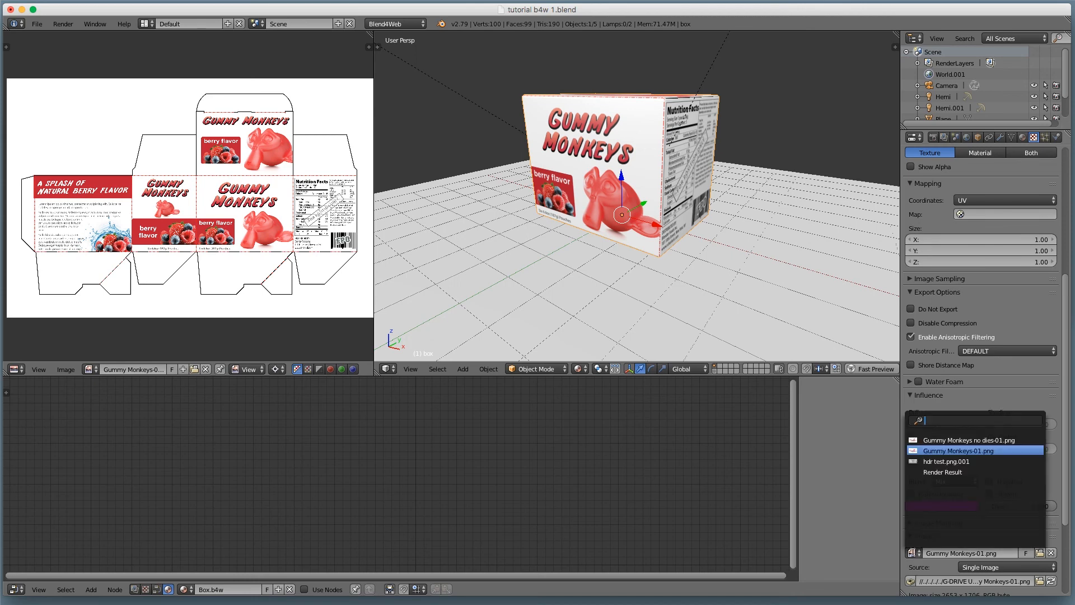
click(963, 441)
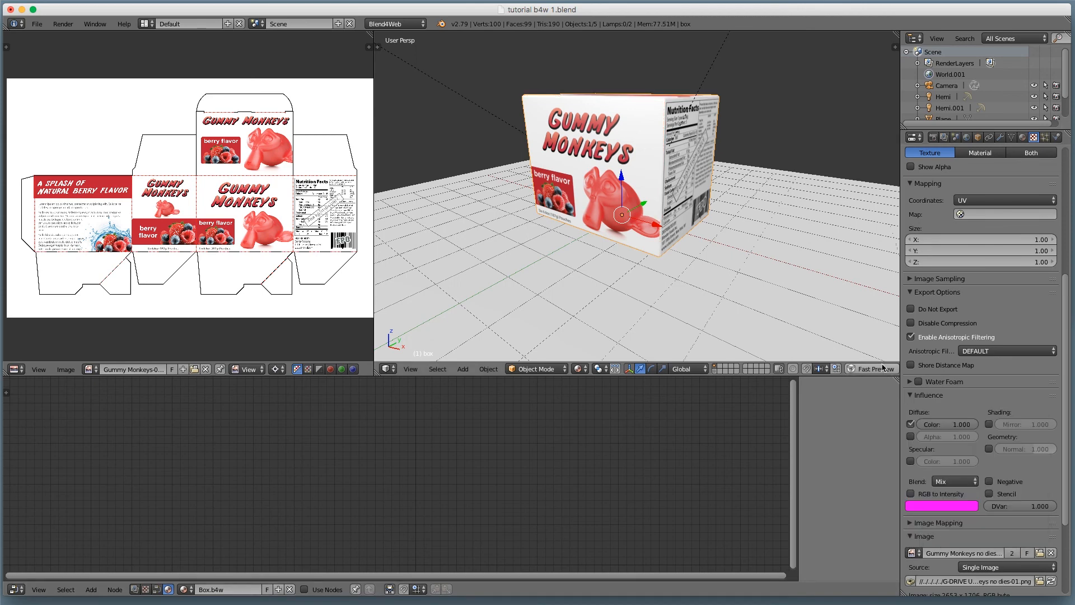
Step: Run a Fast Preview, orbit to examine the new artwork, the floor from below and the rotation pivot, and close the preview
click(872, 368)
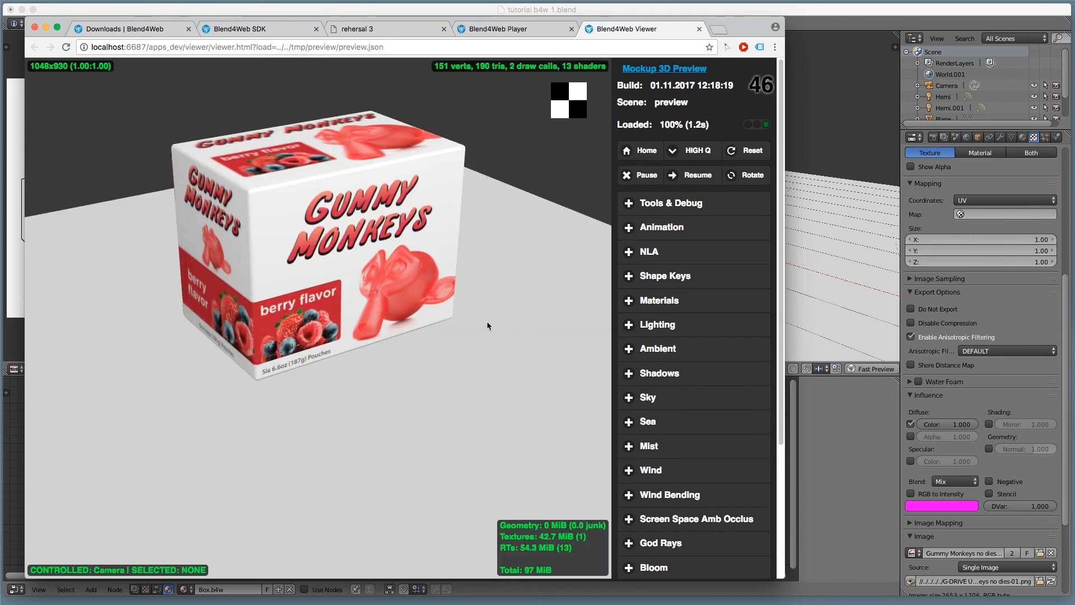
drag(487, 322, 269, 281)
mouse_move(337, 256)
mouse_down()
mouse_move(350, 302)
mouse_move(353, 255)
mouse_up()
drag(300, 307, 323, 254)
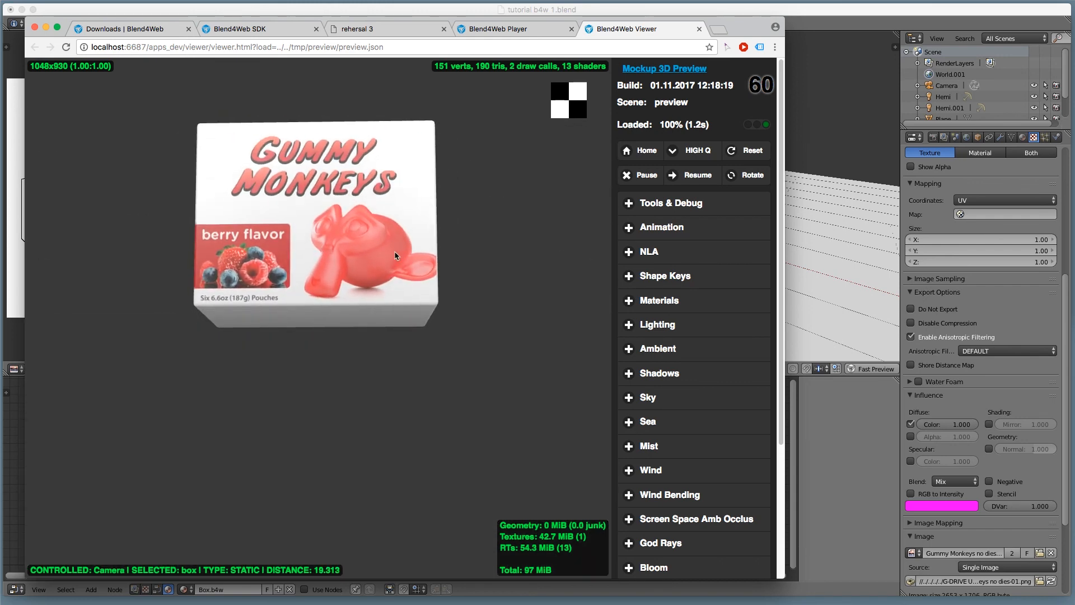
drag(363, 260, 360, 353)
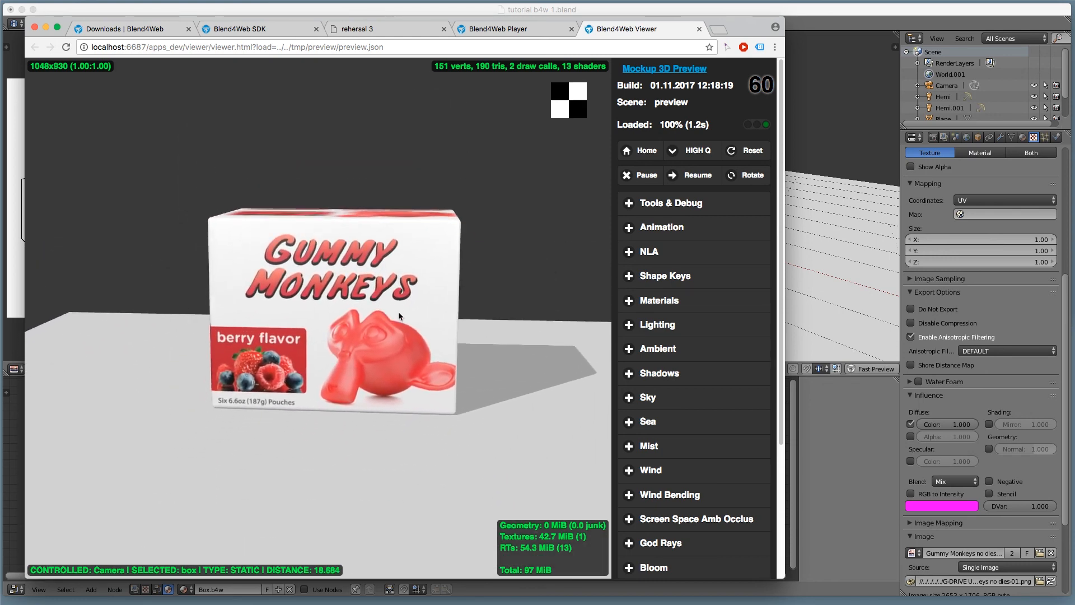
drag(335, 424, 331, 393)
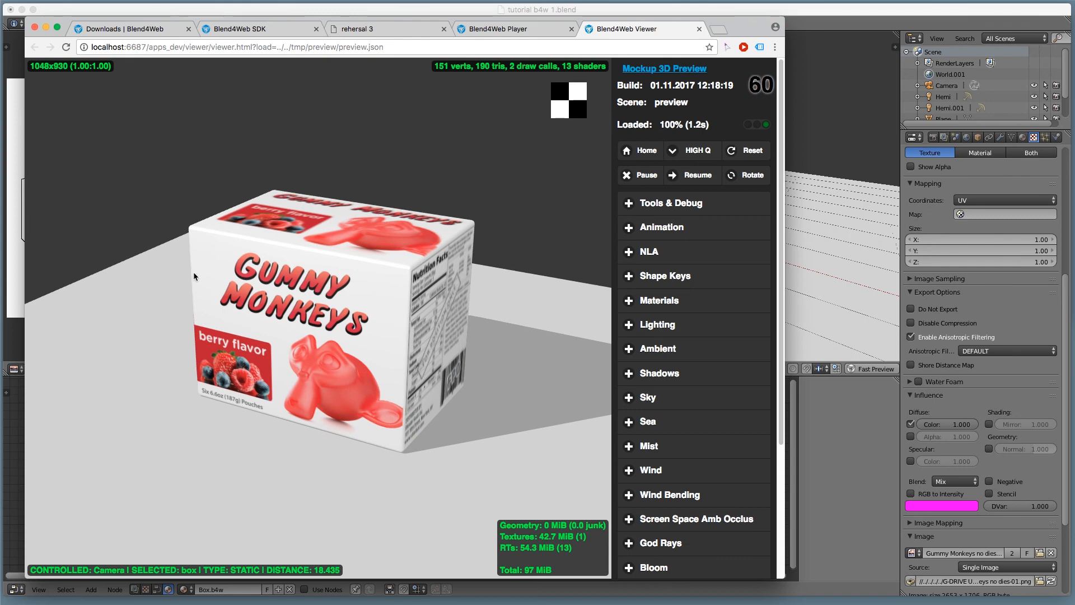
drag(334, 339, 392, 385)
mouse_move(353, 396)
right_down()
mouse_move(394, 355)
mouse_move(343, 379)
right_up()
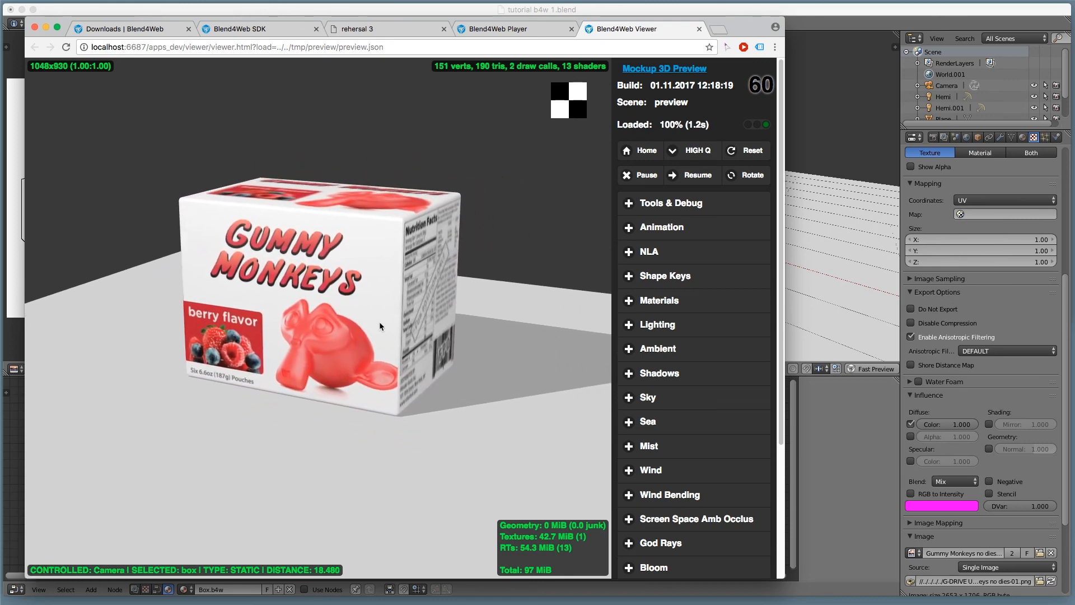
key(super+w)
Step: Return to Blender and set the camera's Target move style location to Z 1.8
click(891, 477)
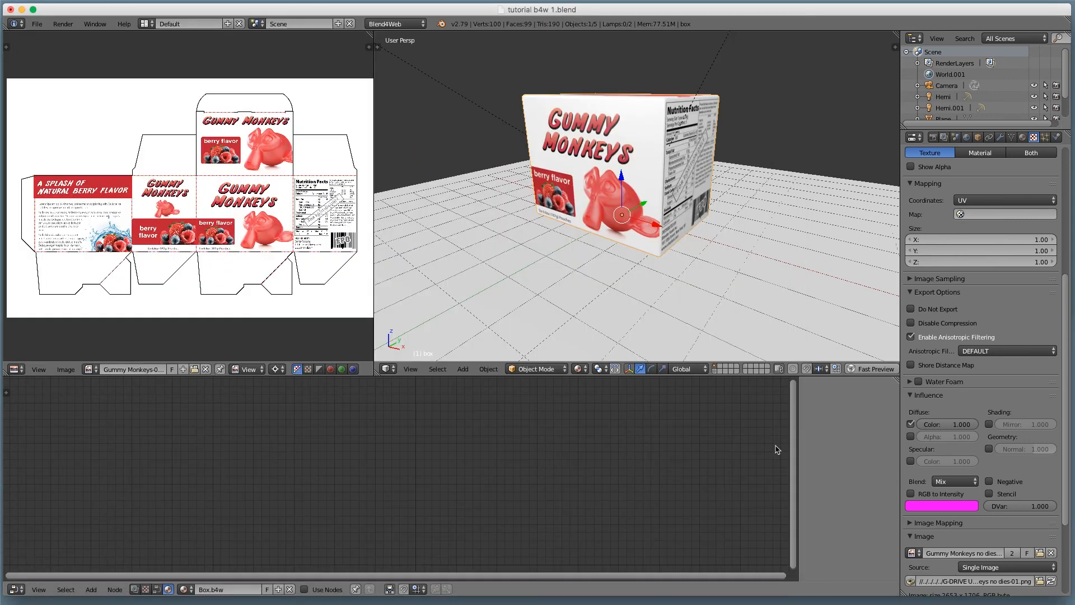
scroll(643, 277, up, 3)
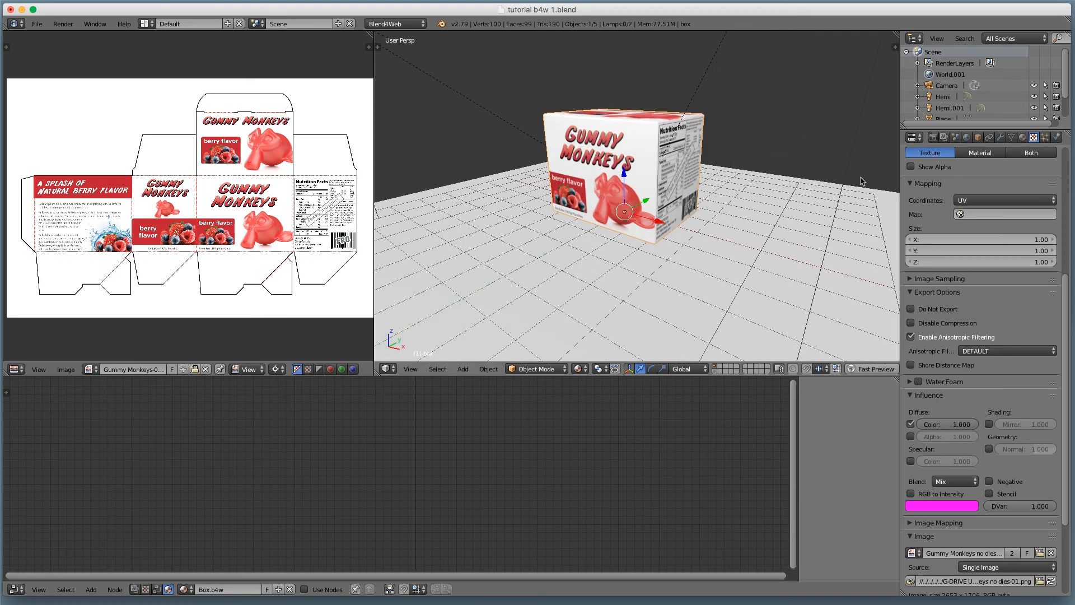
click(943, 86)
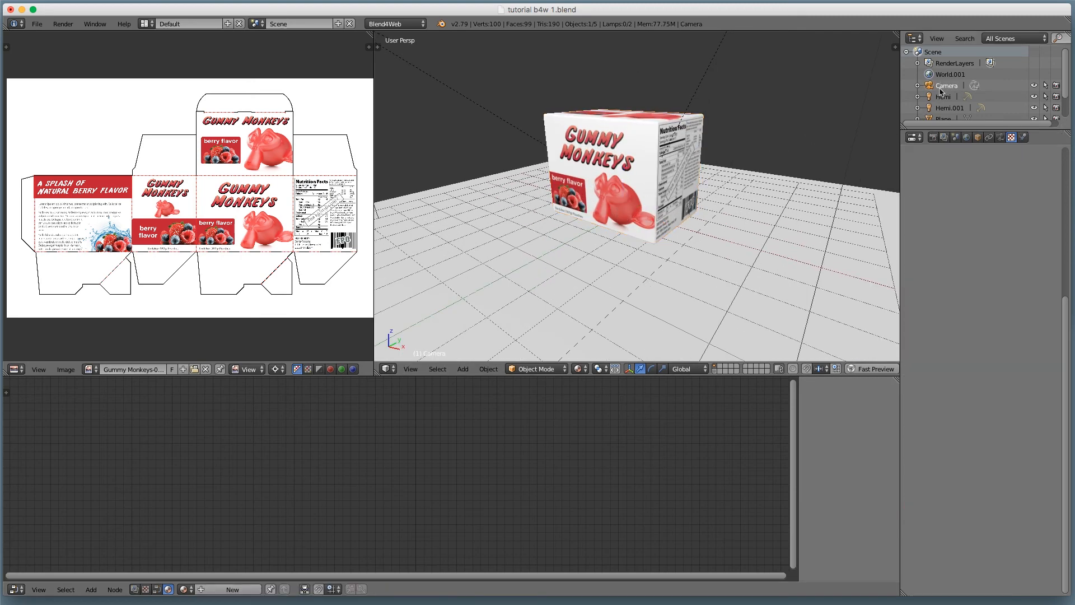
click(1000, 137)
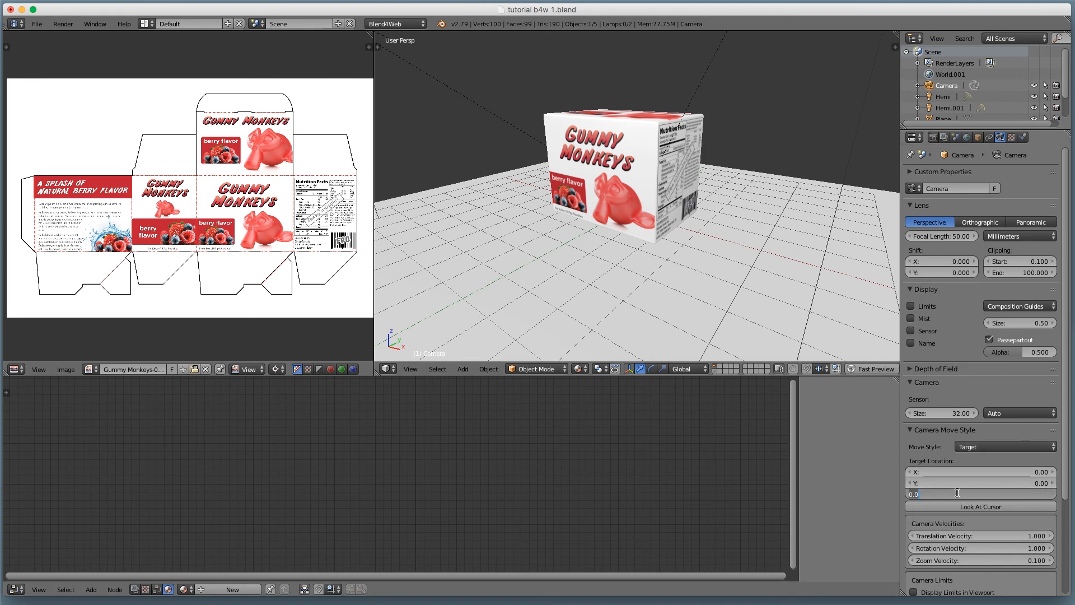
text(1.8)
key(Return)
Step: Select the box, check its height in the transform properties, and hide them again
right_click(668, 179)
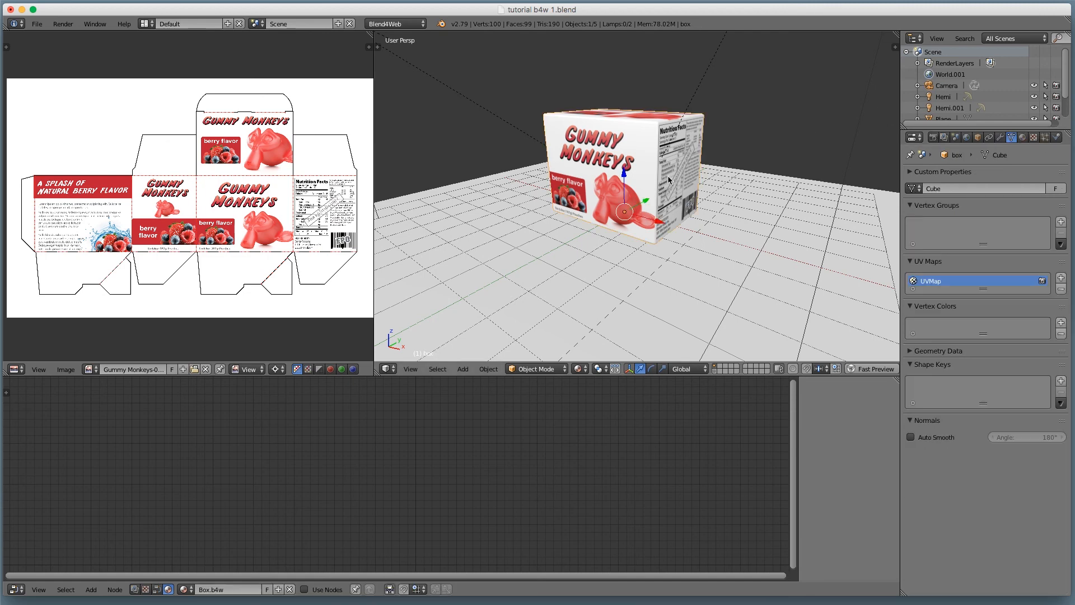
key(n)
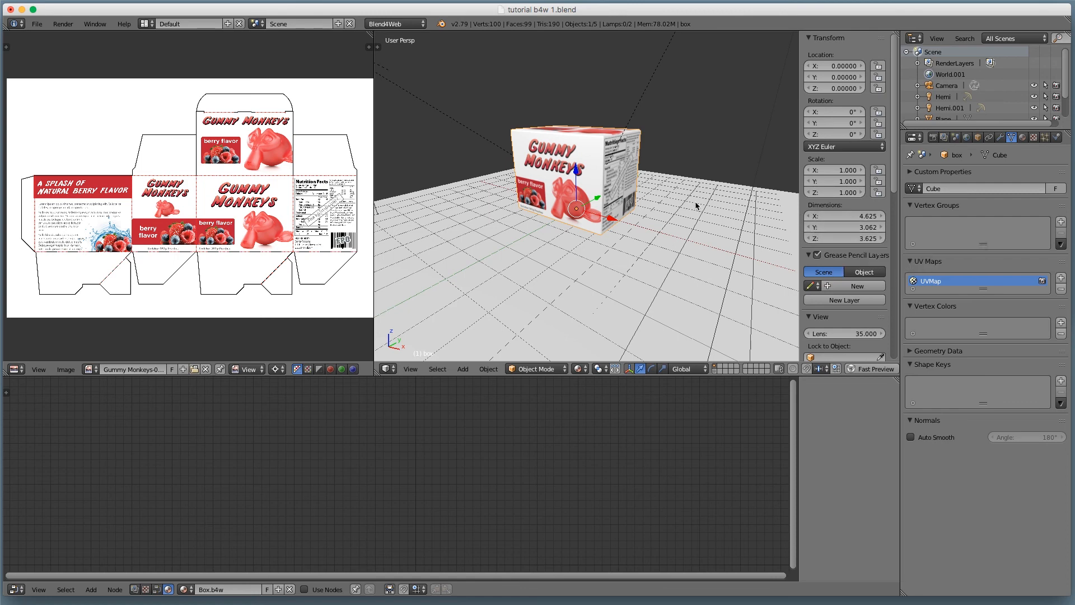
key(n)
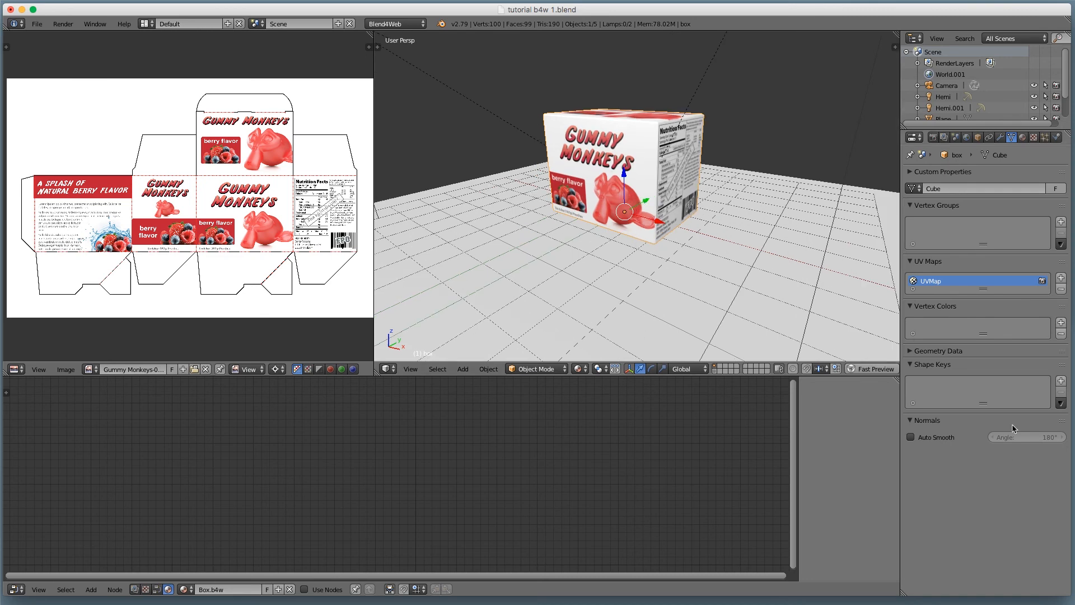
Step: Run a Fast Preview, orbit the box to check the camera's raised target point, and close the preview
click(886, 371)
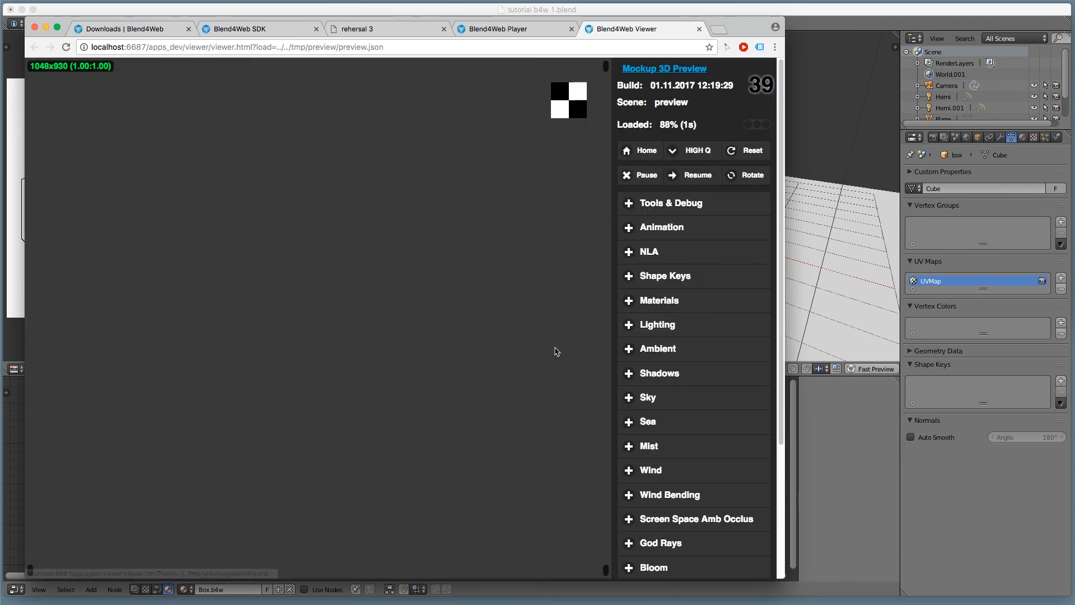
drag(304, 342, 390, 363)
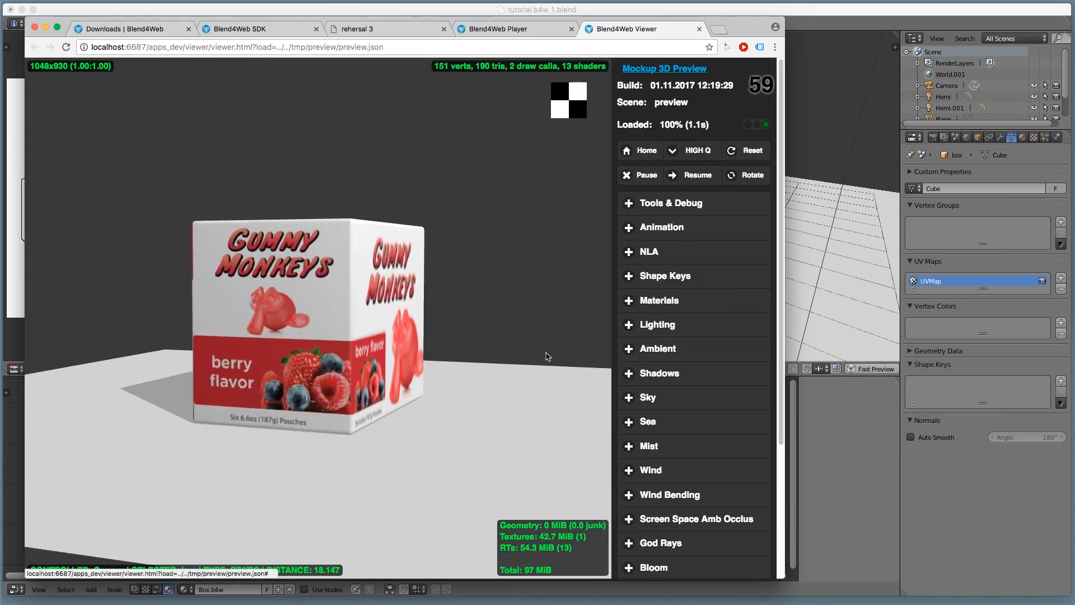
key(super+w)
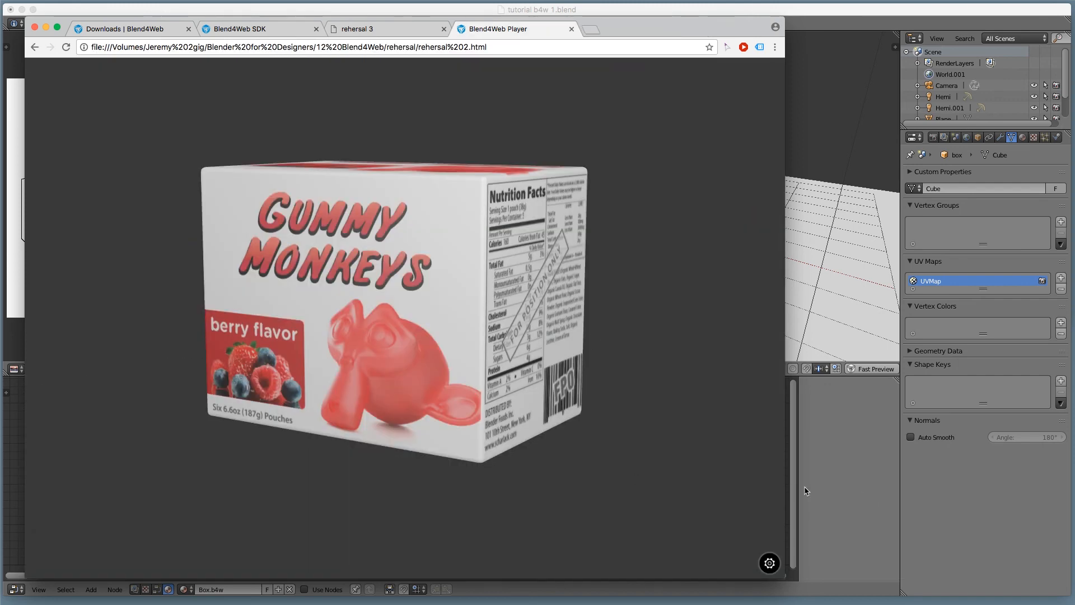
Step: Switch to the browser and examine the exported rehersal 2.html box by orbiting and zooming
click(827, 479)
key(super+Tab)
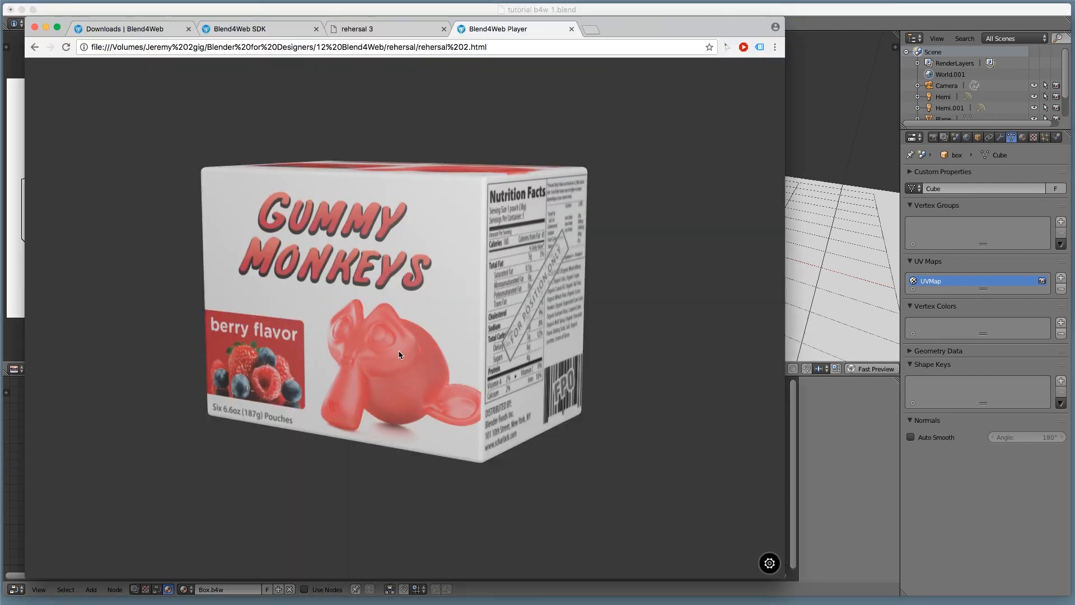
middle_drag(633, 163, 697, 273)
scroll(546, 337, up, 3)
middle_drag(547, 338, 557, 213)
scroll(556, 213, up, 3)
scroll(566, 153, down, 5)
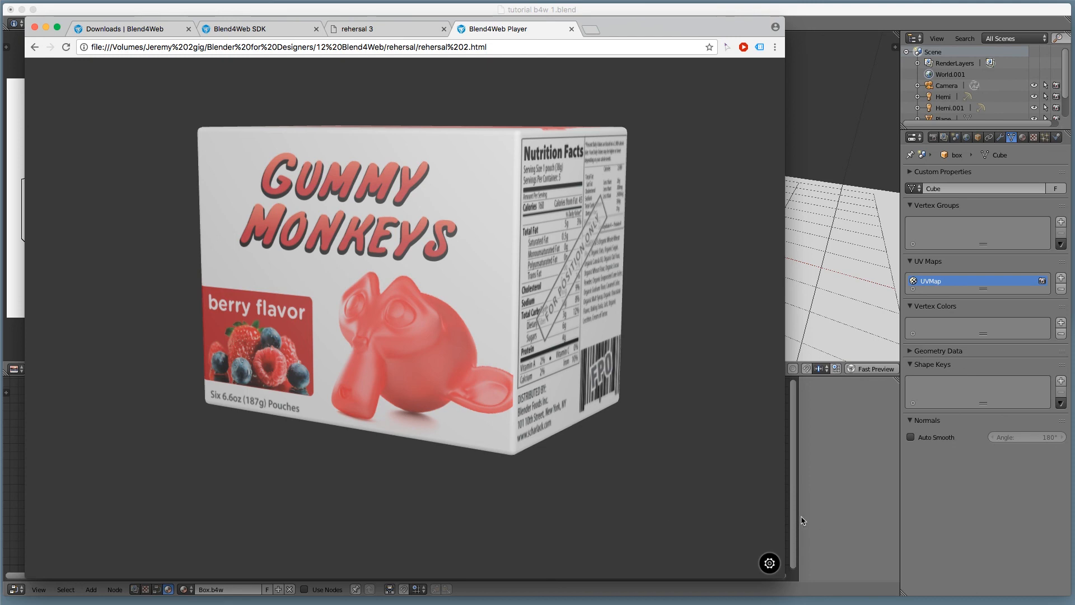
Step: Return to Blender and save the scene over the existing tutorial b4w 1.blend file
click(834, 507)
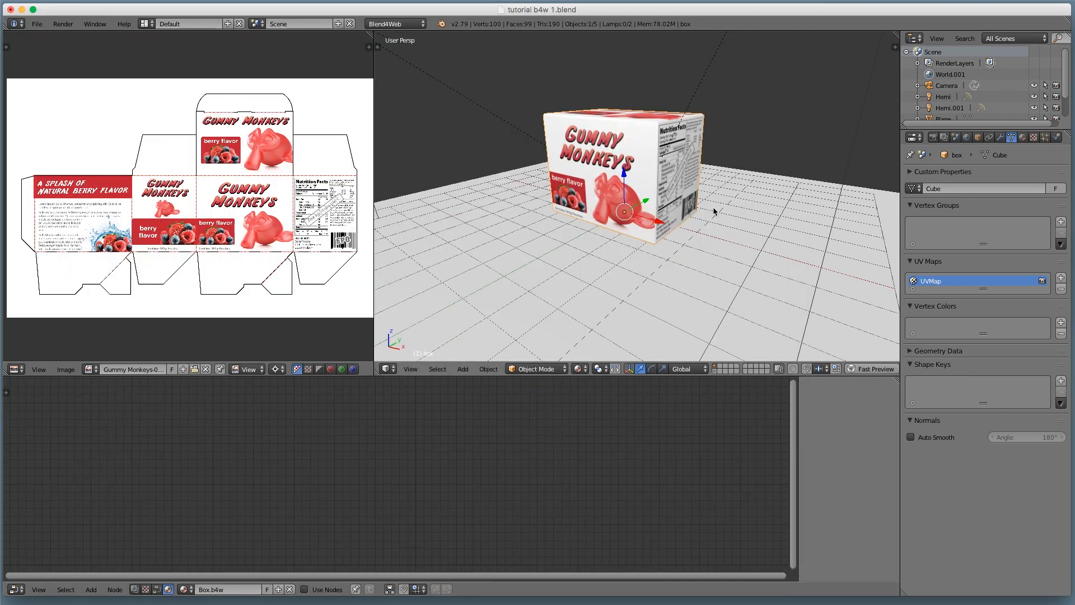
scroll(718, 216, up, 1)
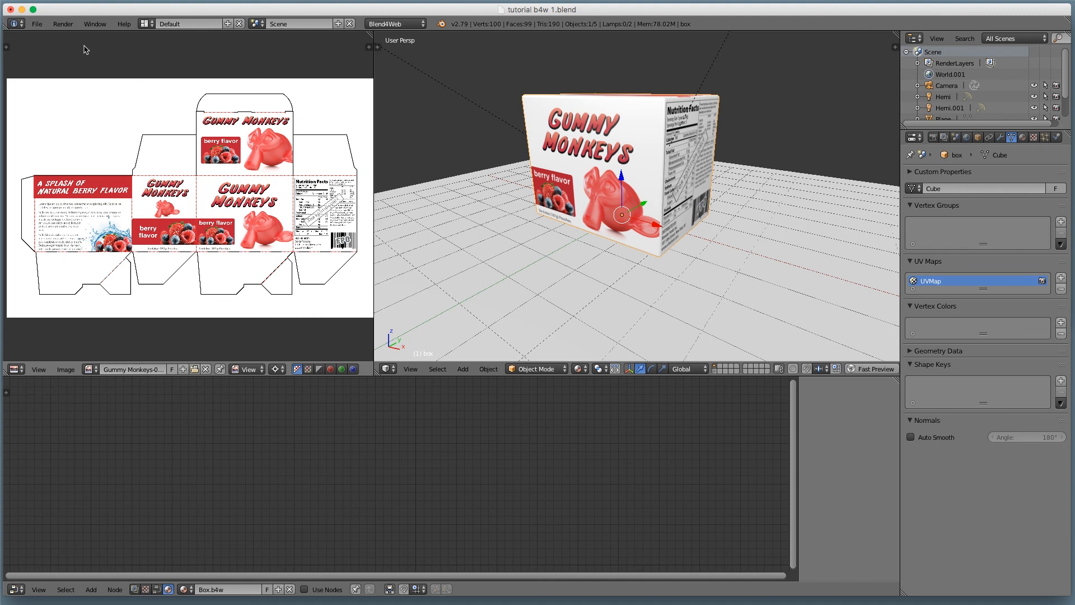
key(ctrl+s)
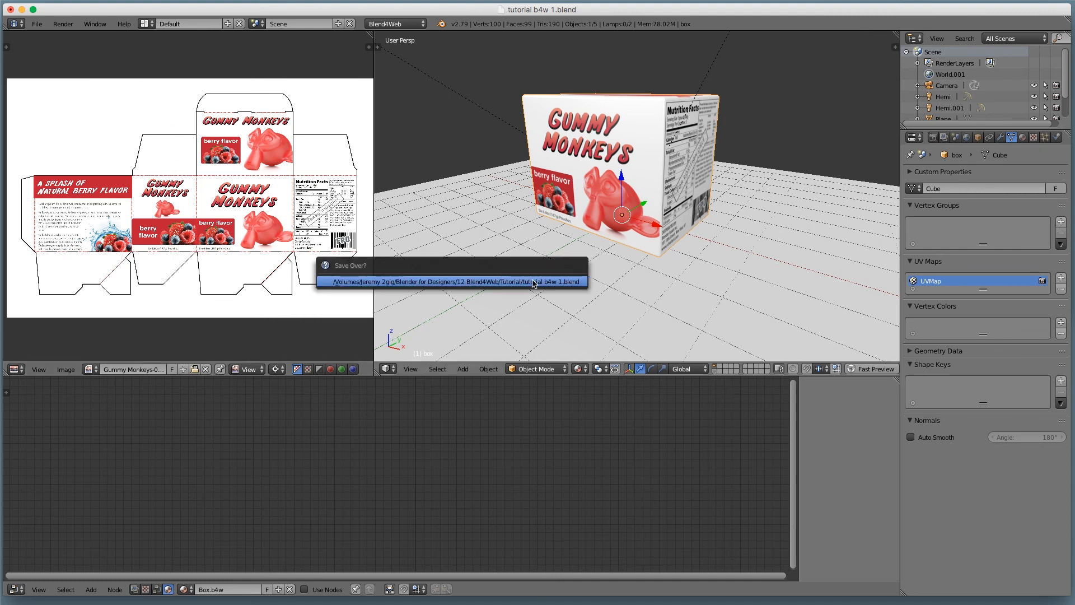
click(534, 285)
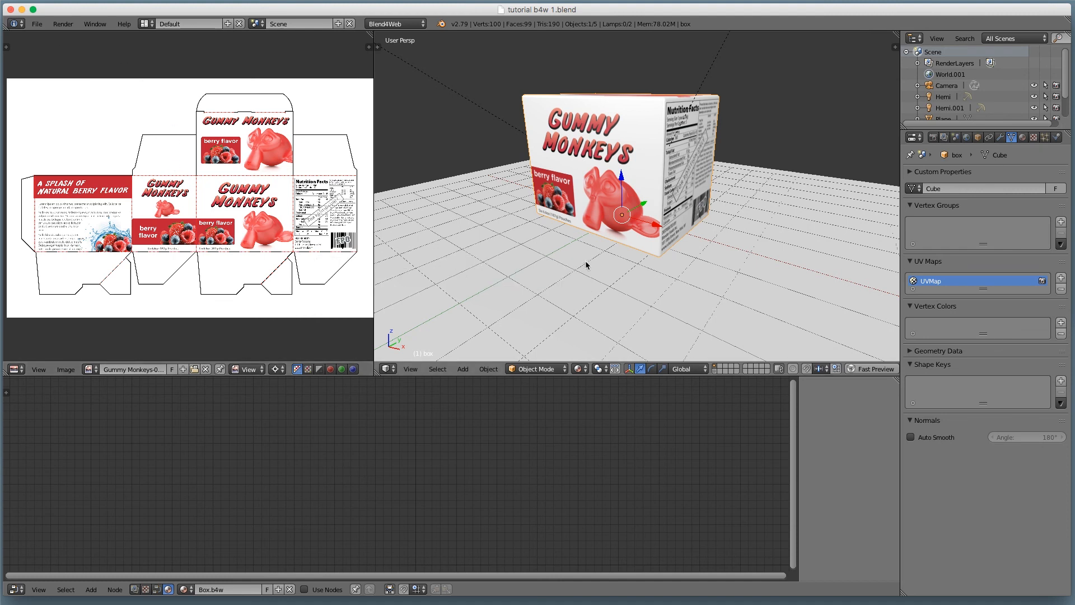
Step: Set the floor plane to Do Not Export and move it to a different layer
click(36, 24)
mouse_move(81, 248)
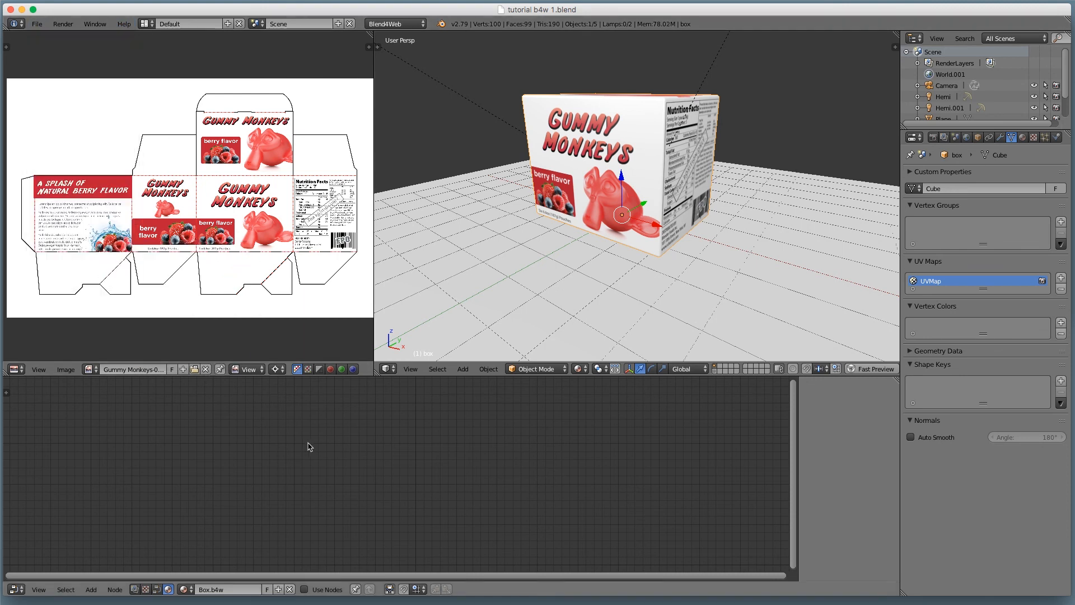
right_click(693, 294)
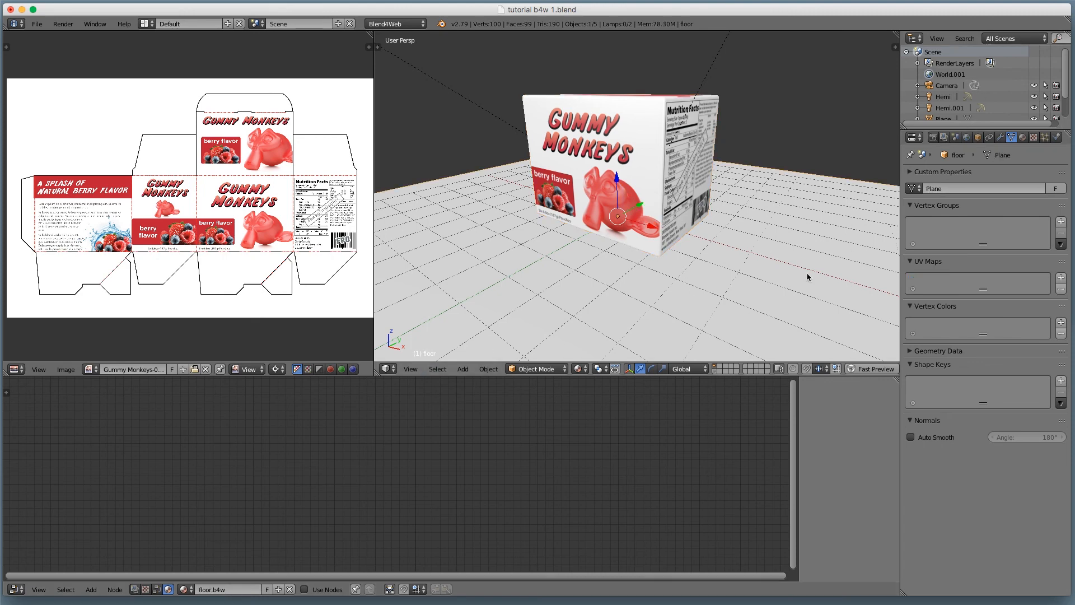
click(978, 137)
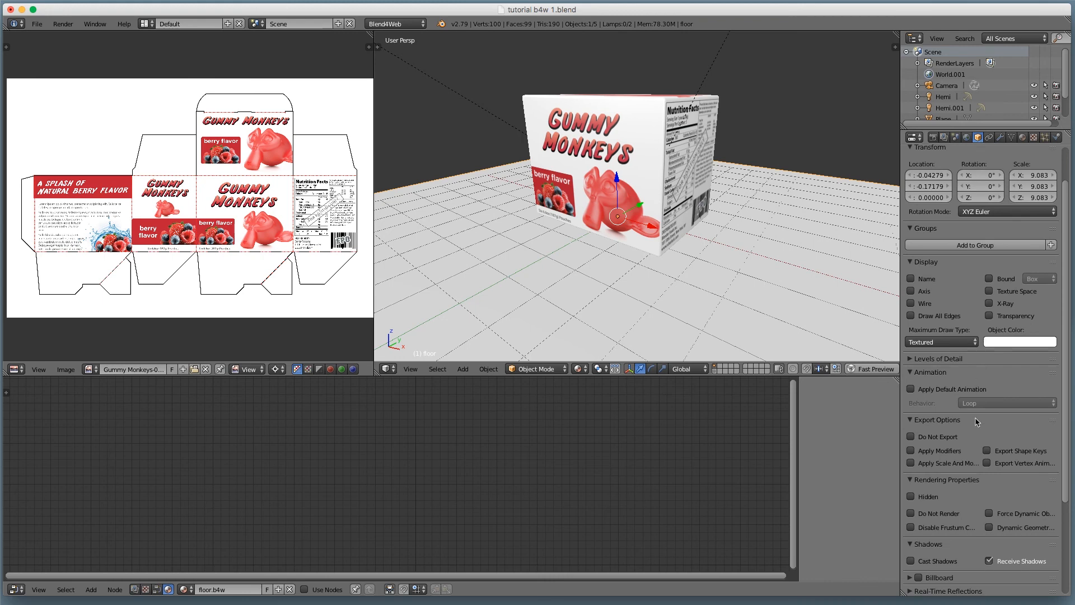
click(950, 440)
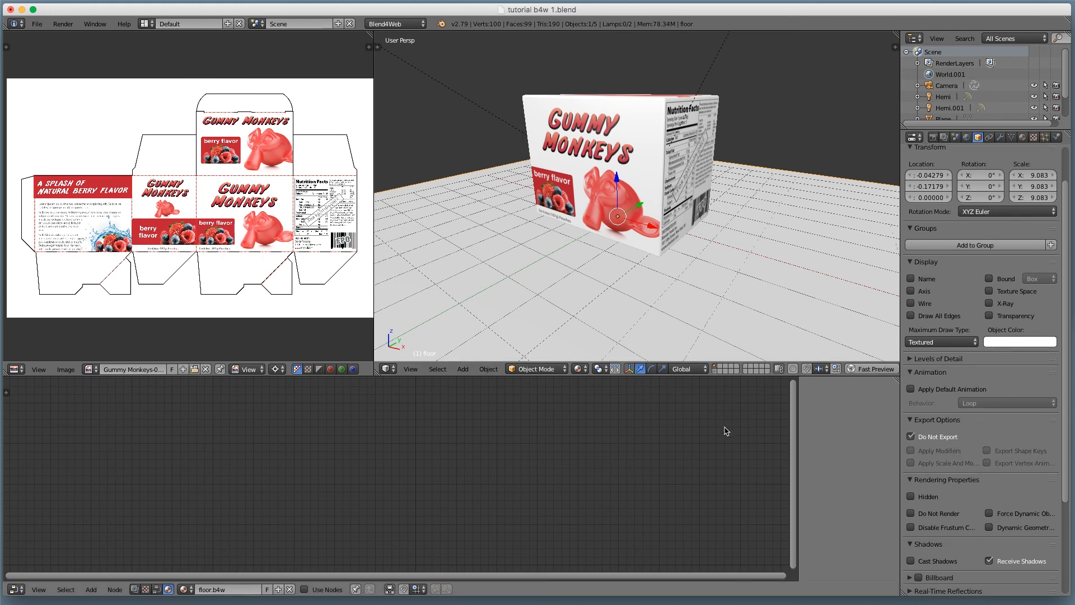
key(m)
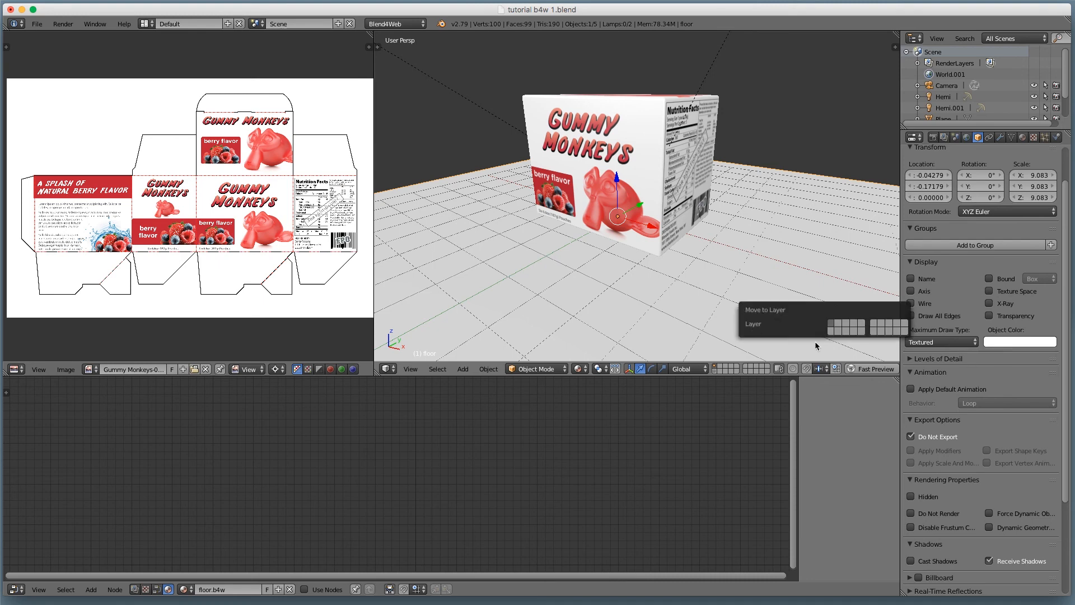
click(839, 333)
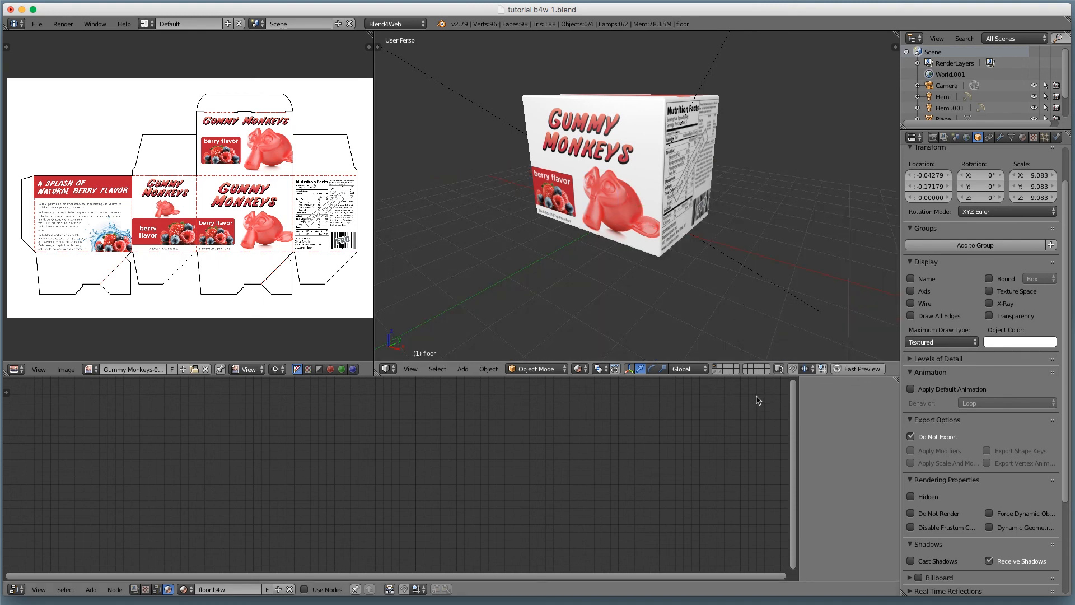
Step: Run a Fast Preview, orbit the box to check the scene without the floor, and close the preview
click(865, 368)
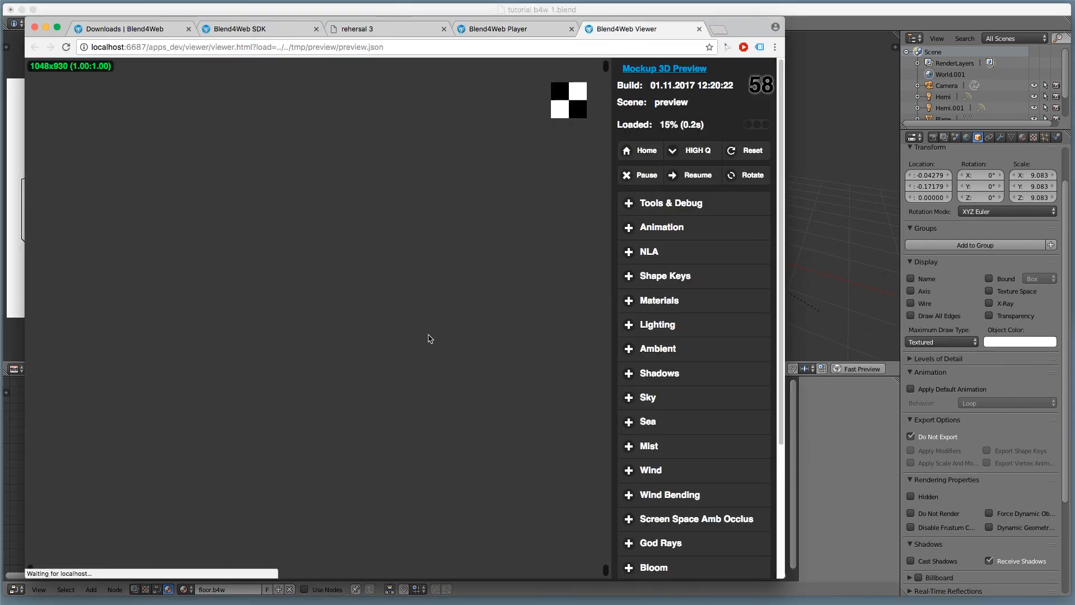
drag(440, 338, 358, 315)
key(super+w)
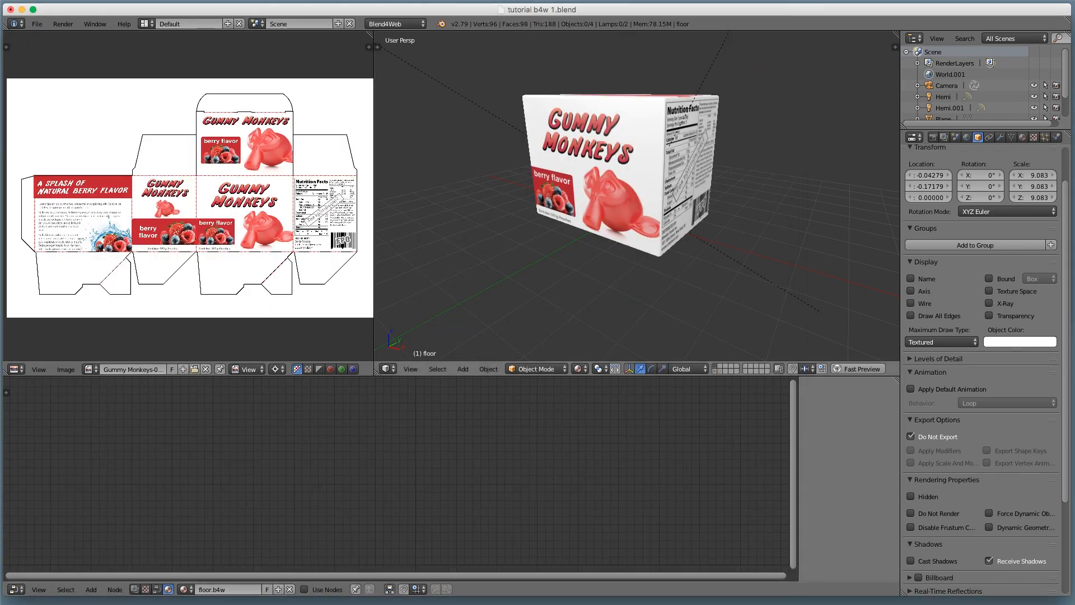
click(841, 460)
Step: Export the scene as Blend4Web HTML to tutorial b4w 1.html in the Tutorial folder
click(37, 23)
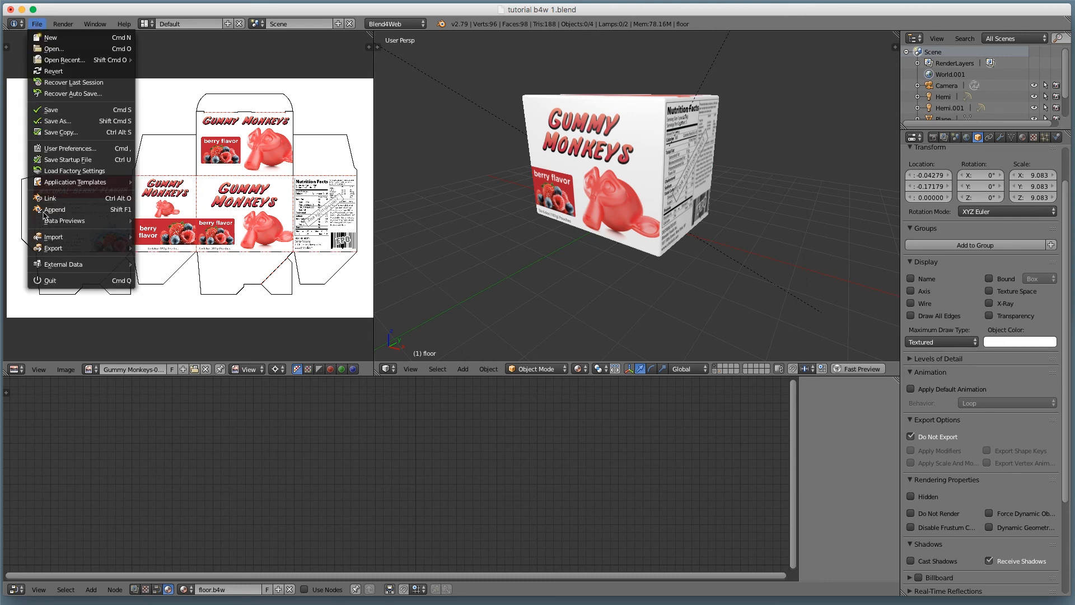
mouse_move(63, 250)
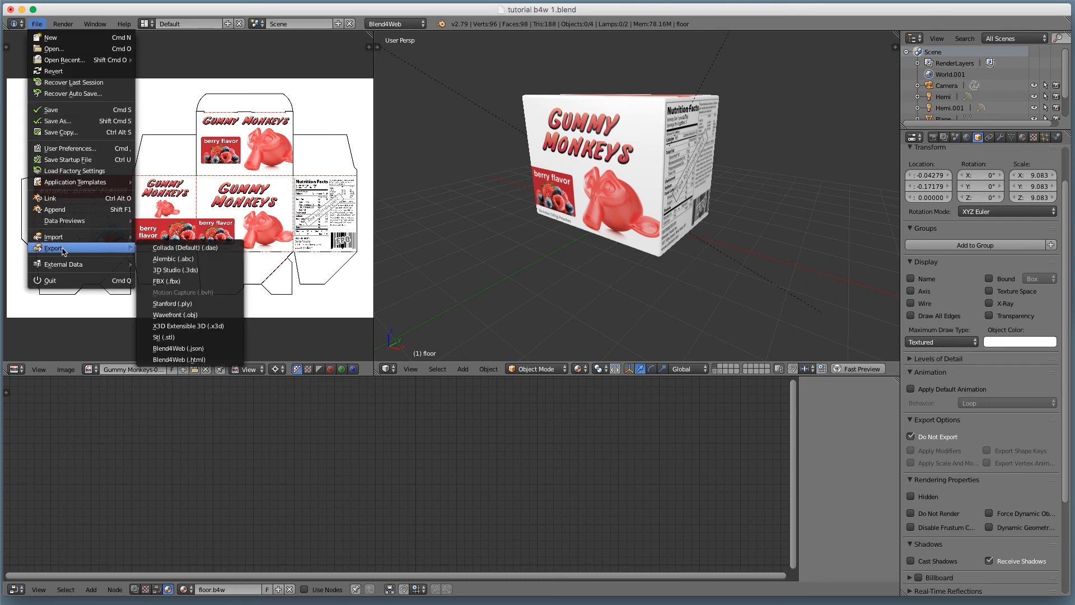
click(210, 360)
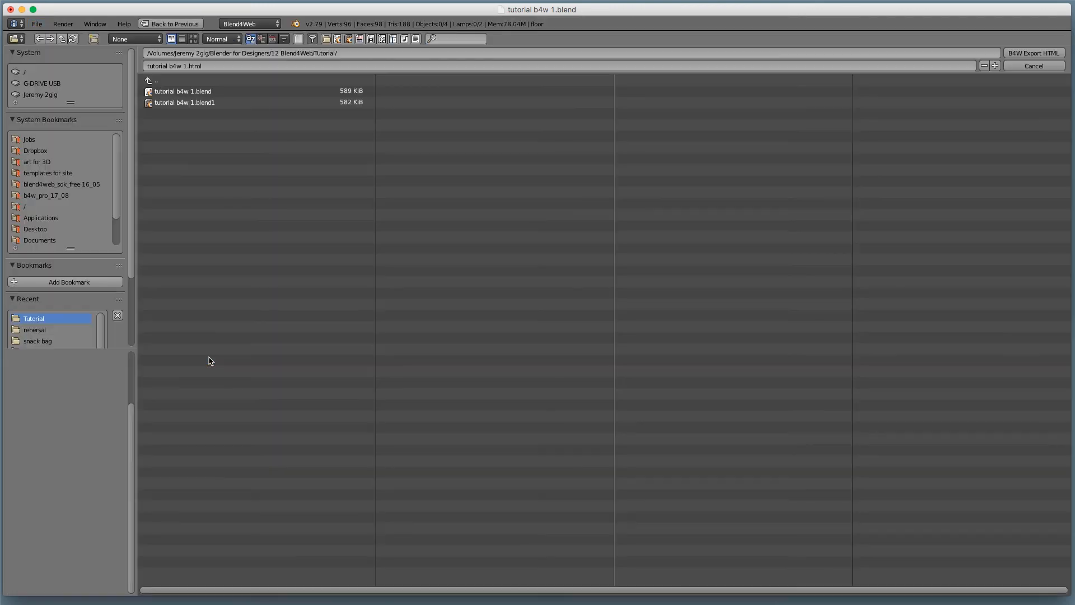
click(189, 66)
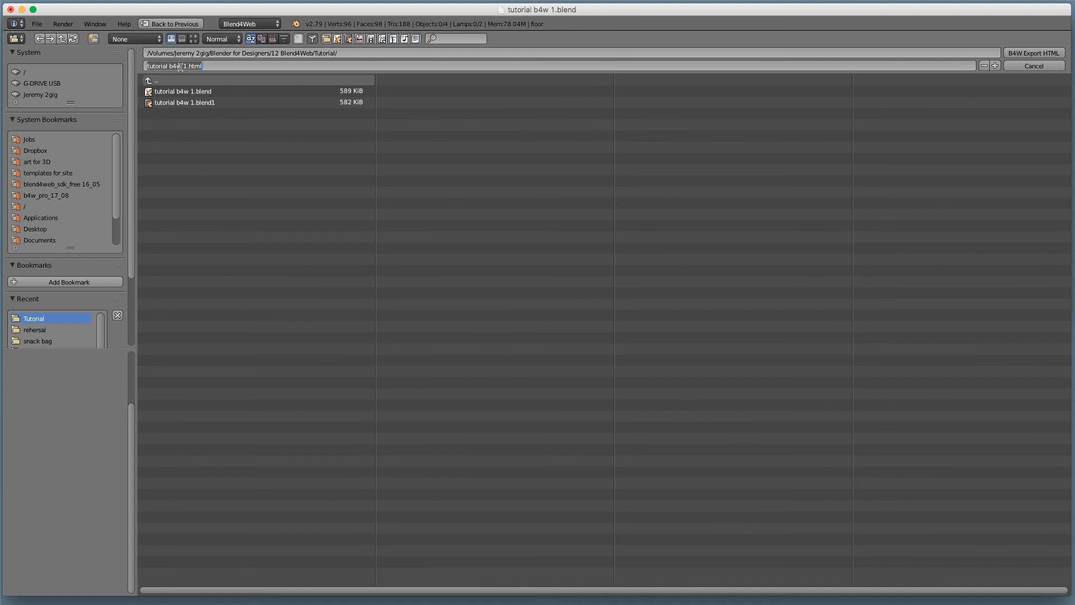
click(1035, 53)
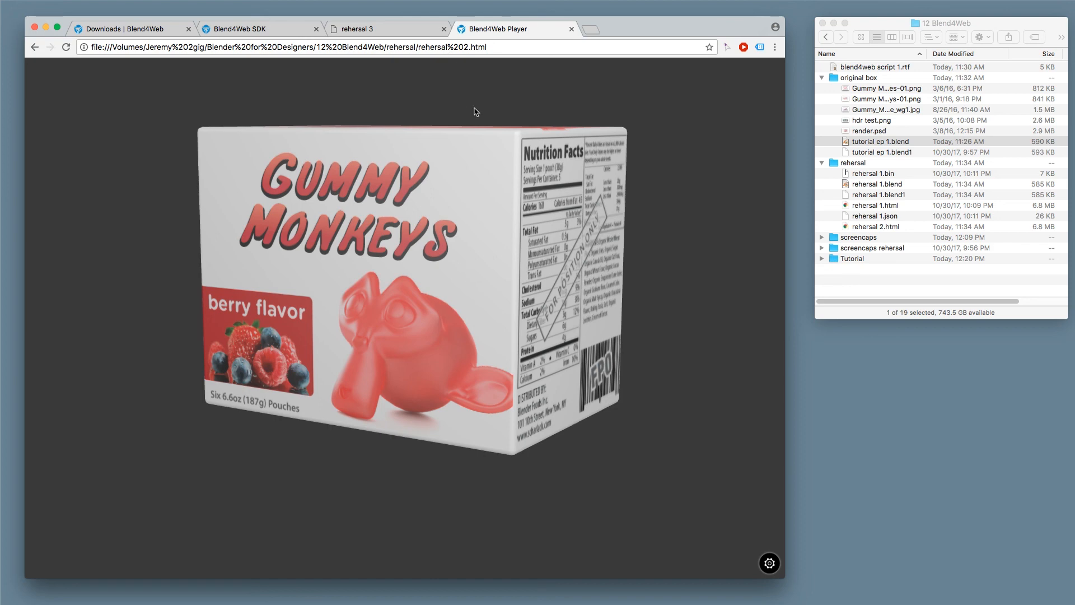
Step: Switch to the browser and load tutorial b4w 1.html from the Tutorial folder in a new tab
click(592, 30)
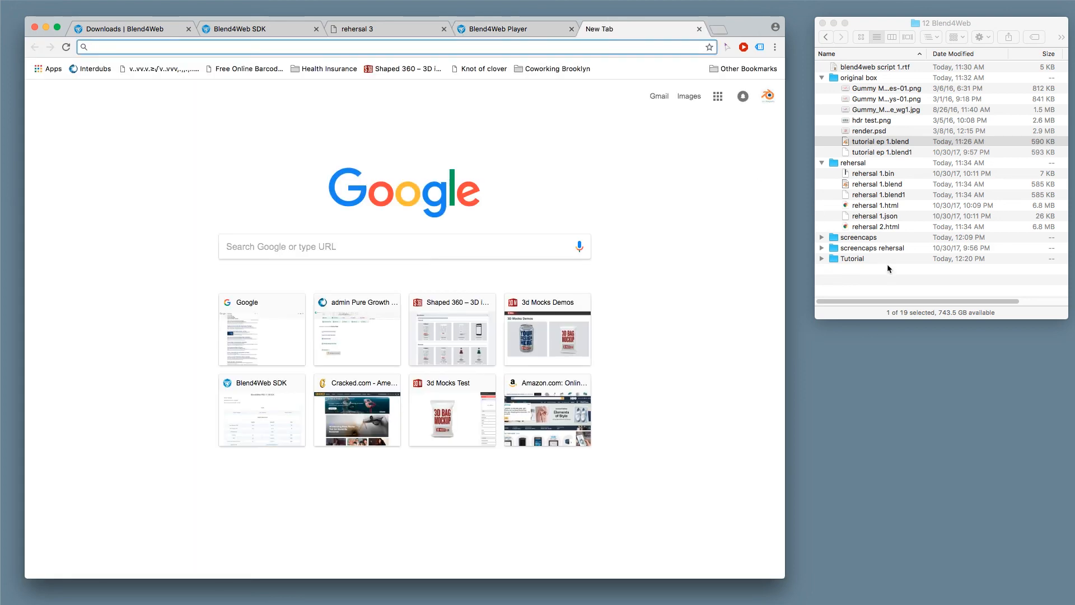
click(825, 257)
click(822, 258)
click(901, 292)
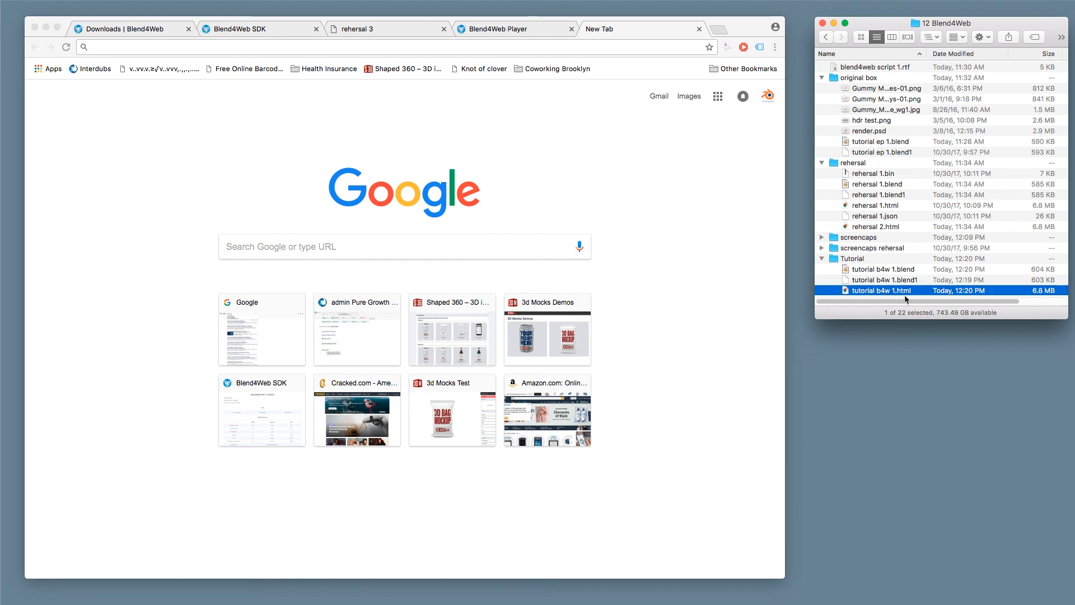
drag(904, 292, 672, 233)
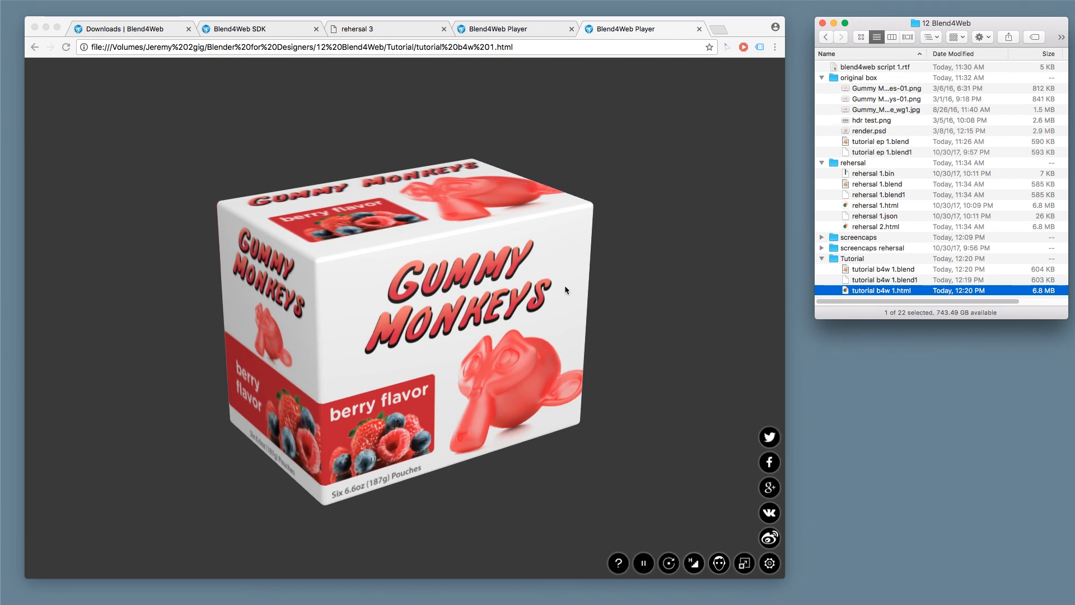
Step: Orbit the exported tutorial box and compare it with the rehersal 2.html page
drag(561, 340, 269, 336)
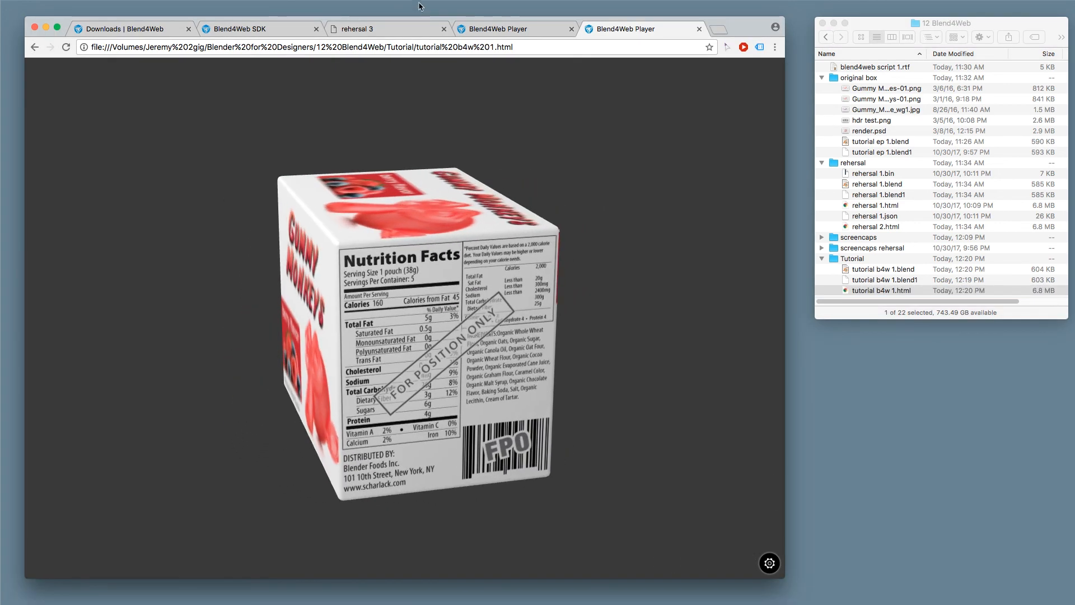
click(506, 30)
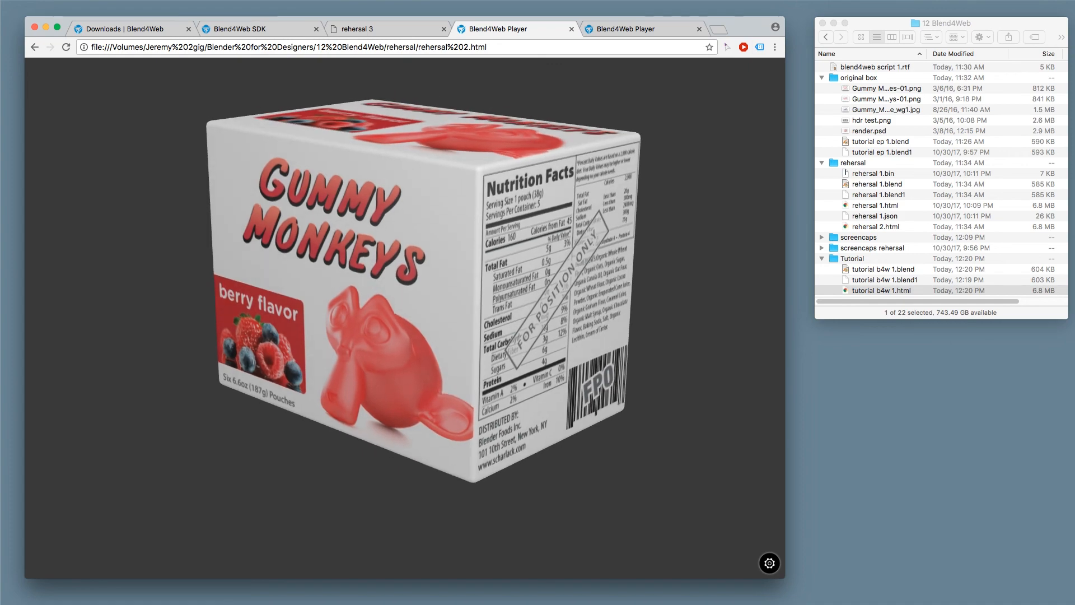
click(642, 28)
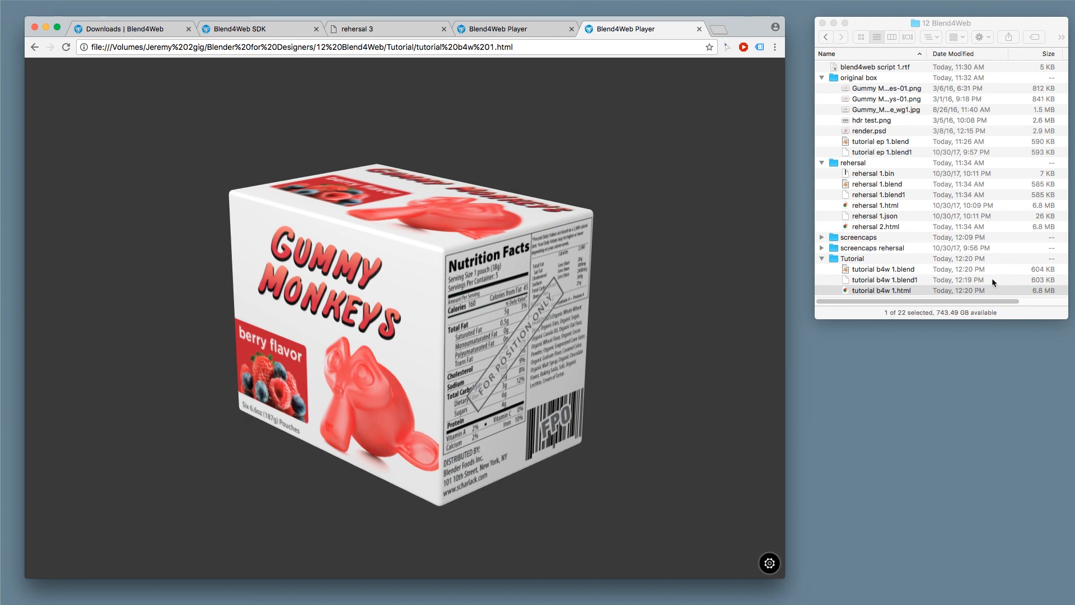
Step: Check the size and kind of the exported files in the Finder's Tutorial folder
drag(954, 301, 988, 302)
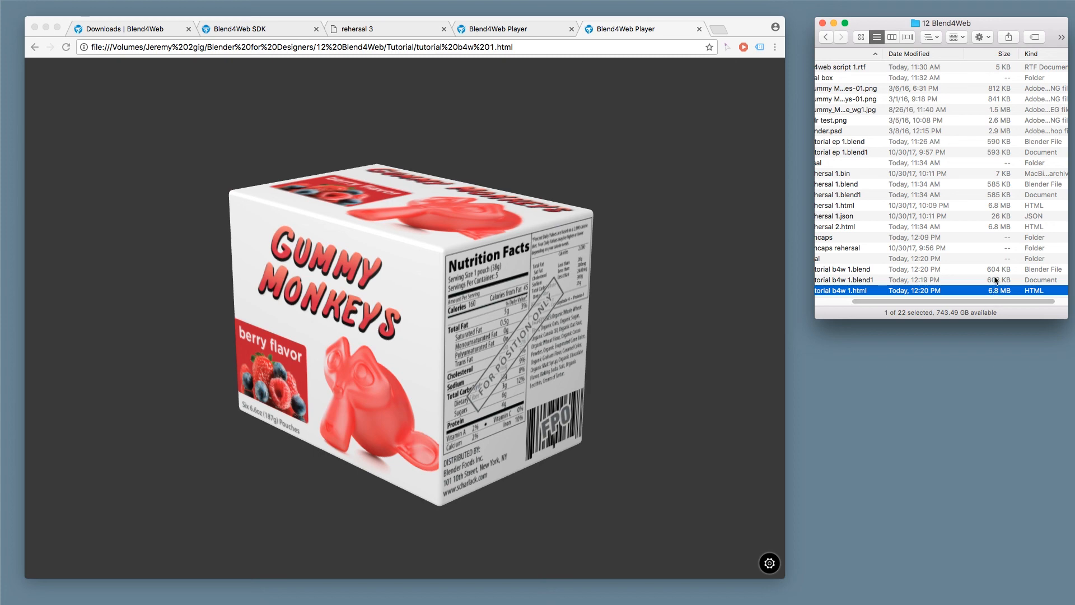
click(995, 281)
drag(988, 302, 885, 303)
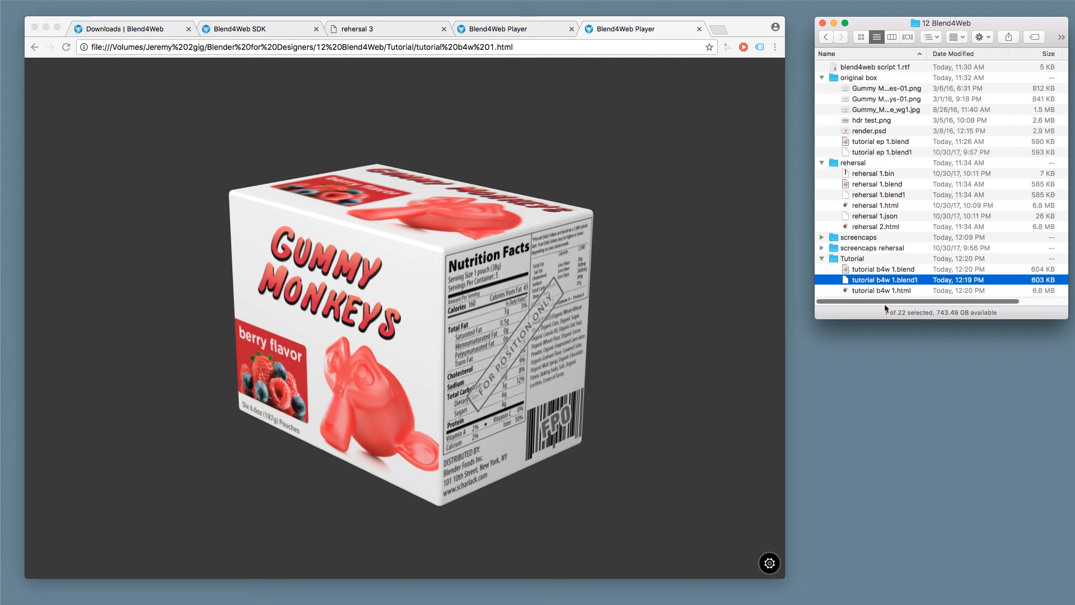
Step: Return to the exported page, orbit the box from several angles, and inspect the player's control options
click(462, 356)
drag(656, 333, 648, 334)
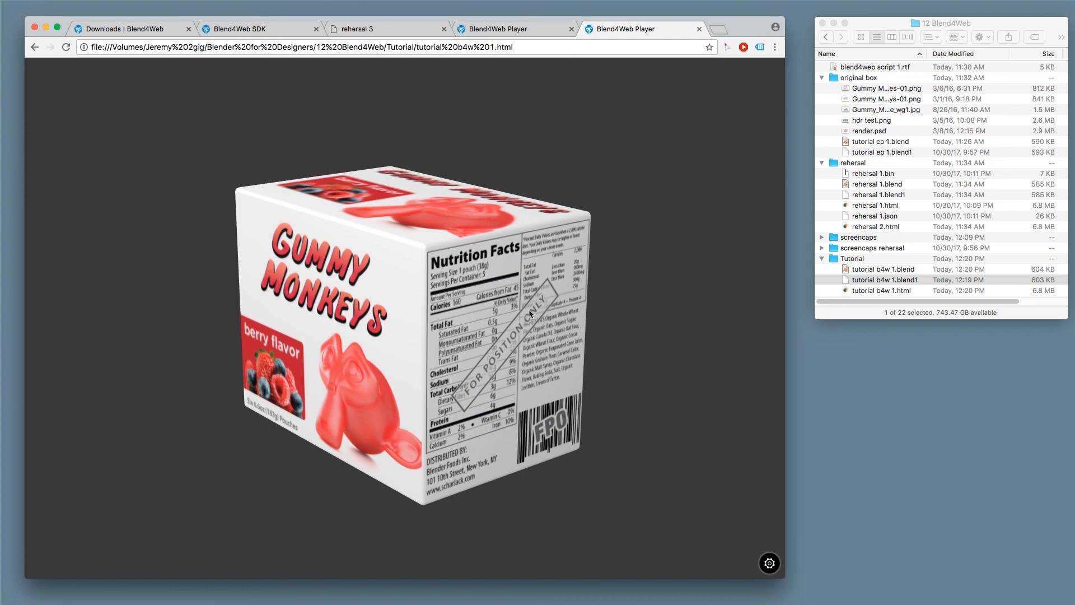
drag(572, 344, 449, 414)
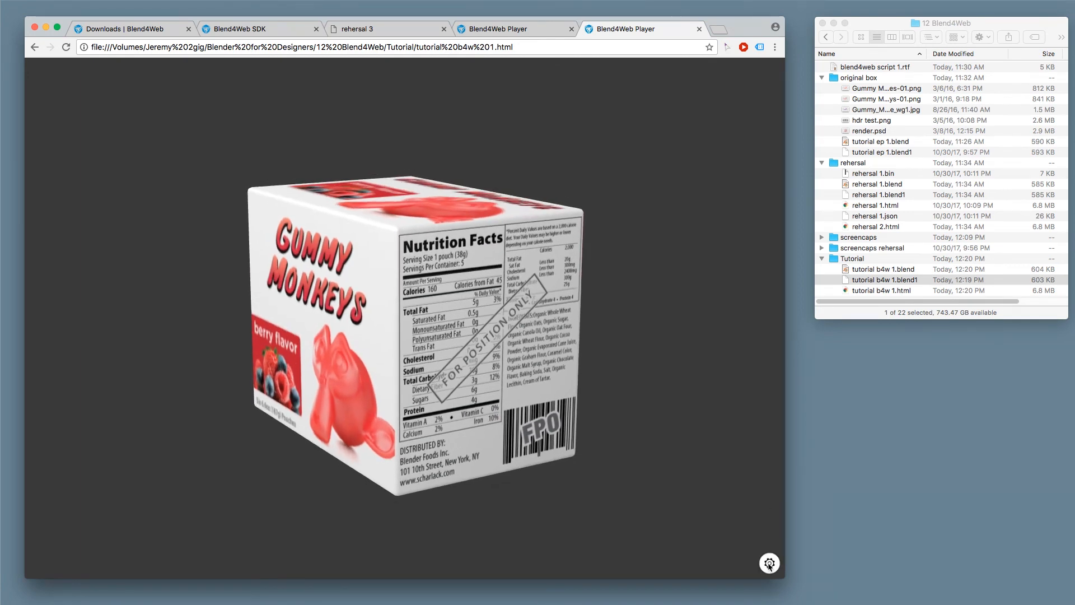
click(770, 563)
drag(659, 476, 403, 381)
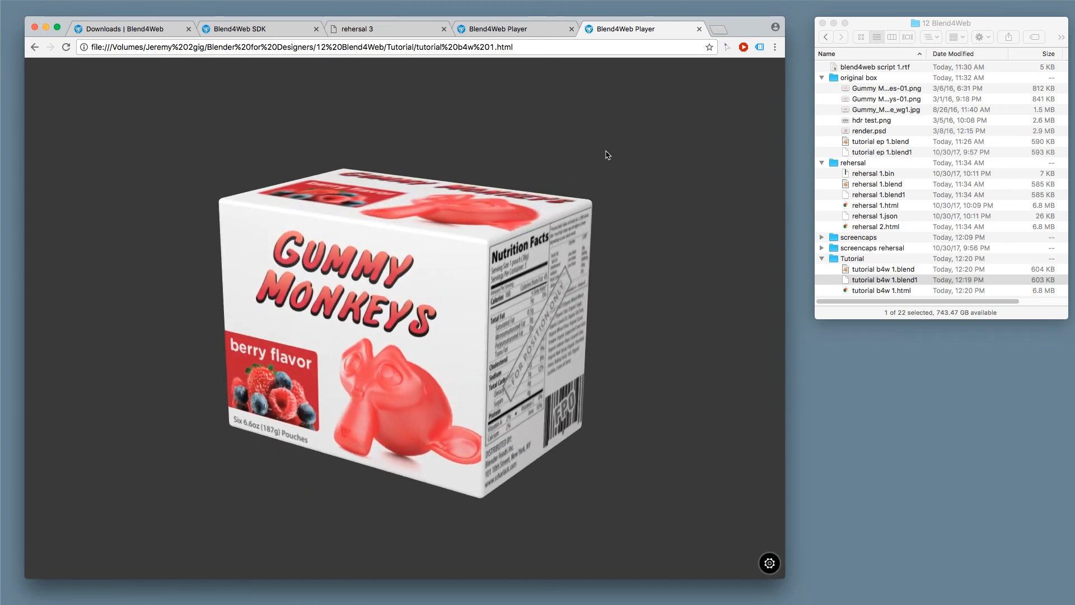
drag(694, 297, 532, 367)
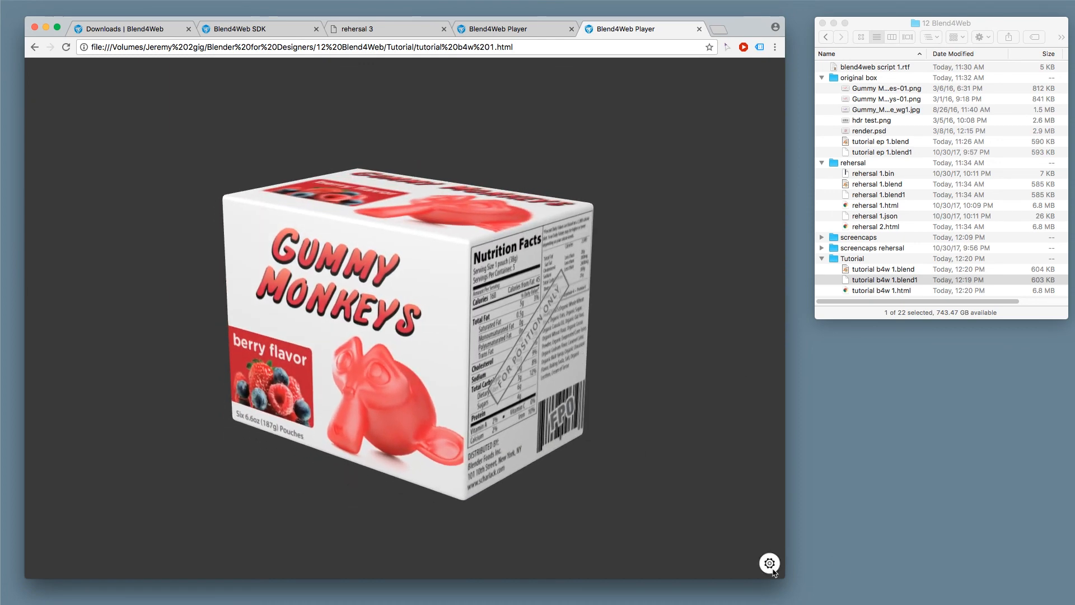
Step: Switch to Atom, open tutorial b4w 1.html from the Tutorial folder, and widen the editor window
key(super+Tab)
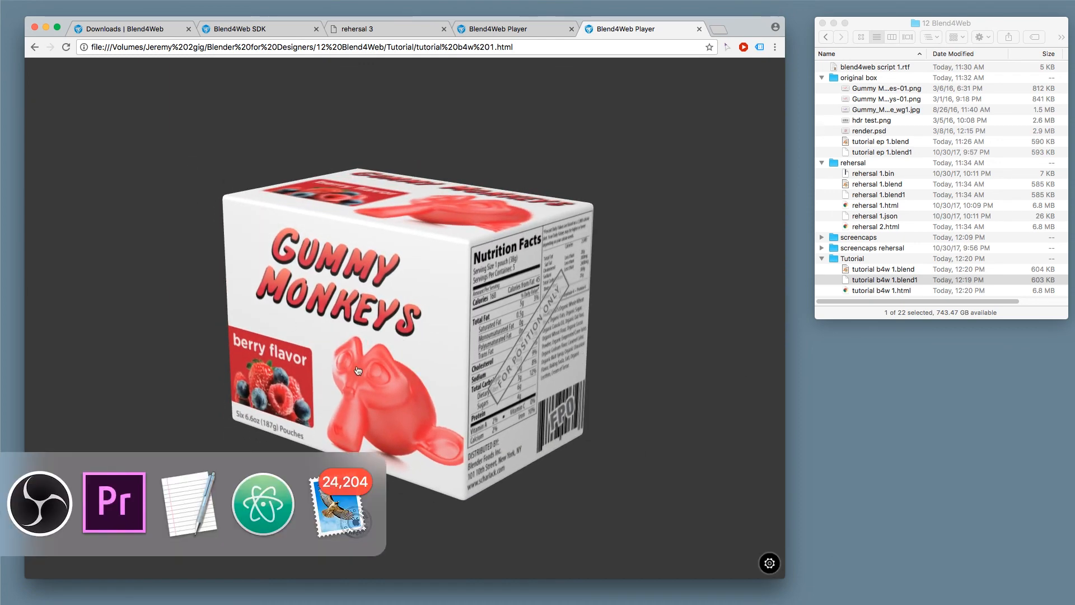
click(279, 500)
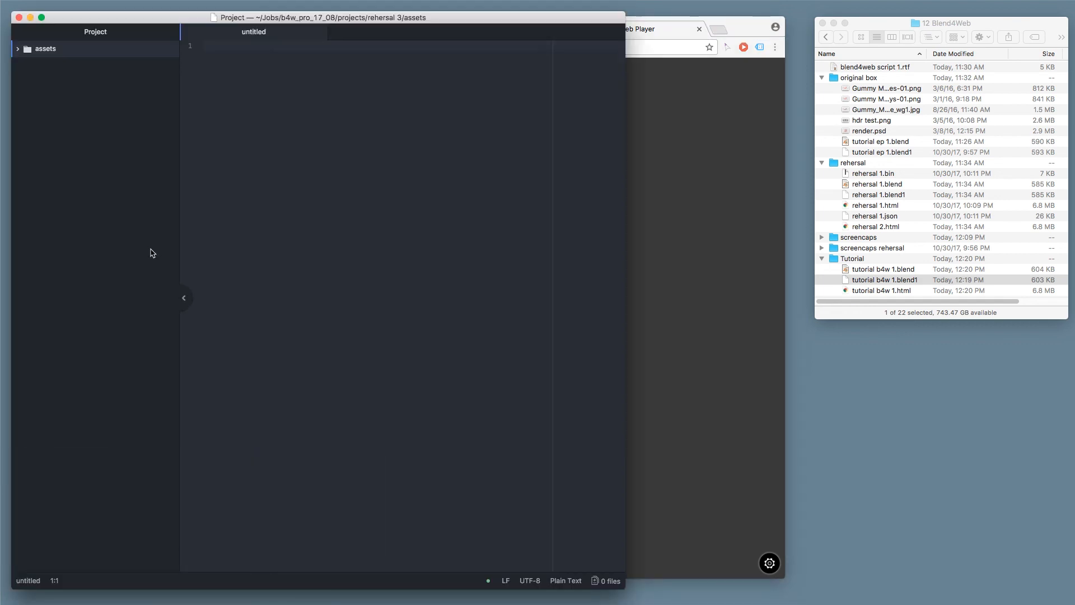
key(super+o)
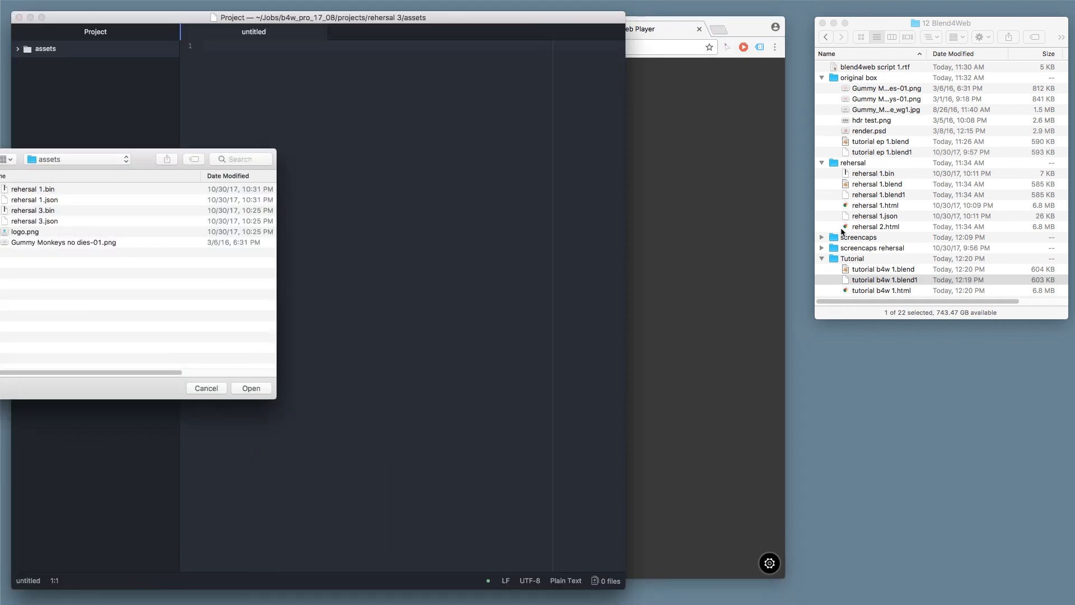
drag(894, 287, 196, 308)
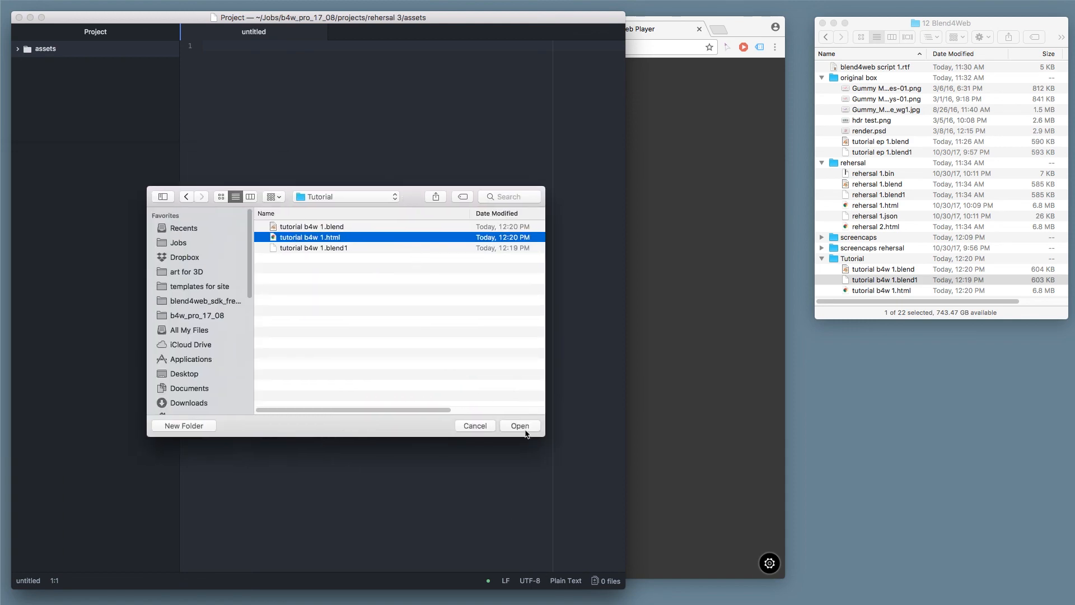
click(520, 426)
drag(625, 588, 793, 584)
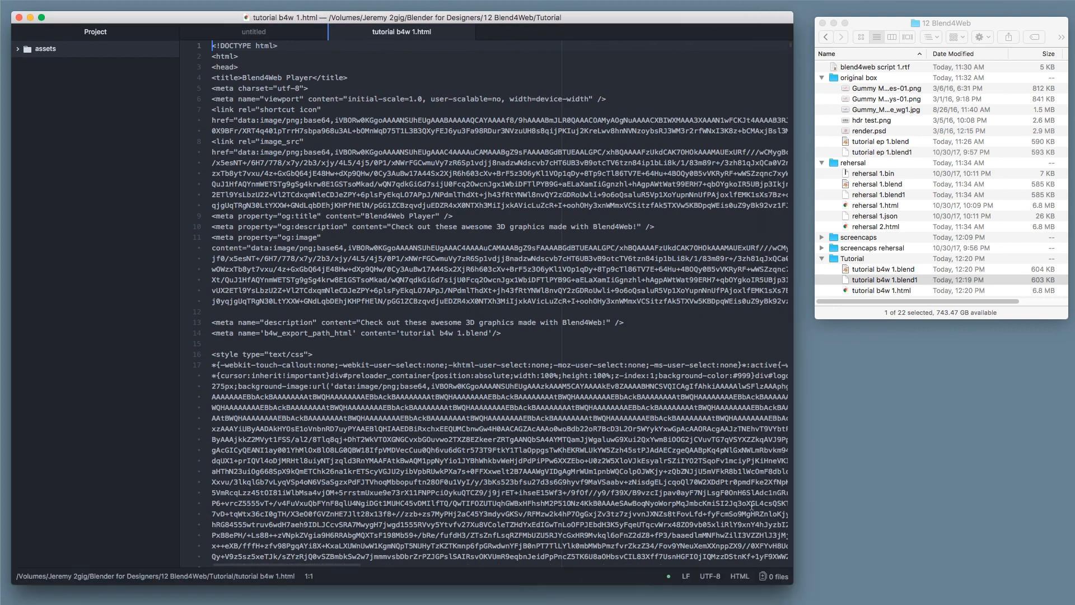
Step: Examine the source code of tutorial b4w 1.html, from its head tags through the embedded image data and scripts
click(726, 408)
scroll(725, 412, down, 2)
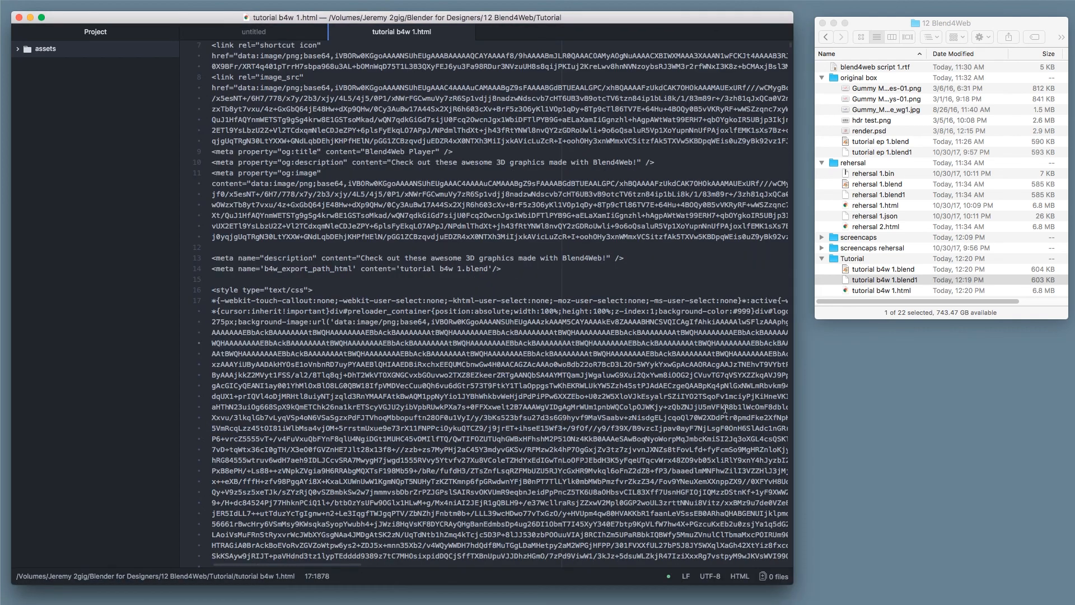
scroll(726, 409, up, 2)
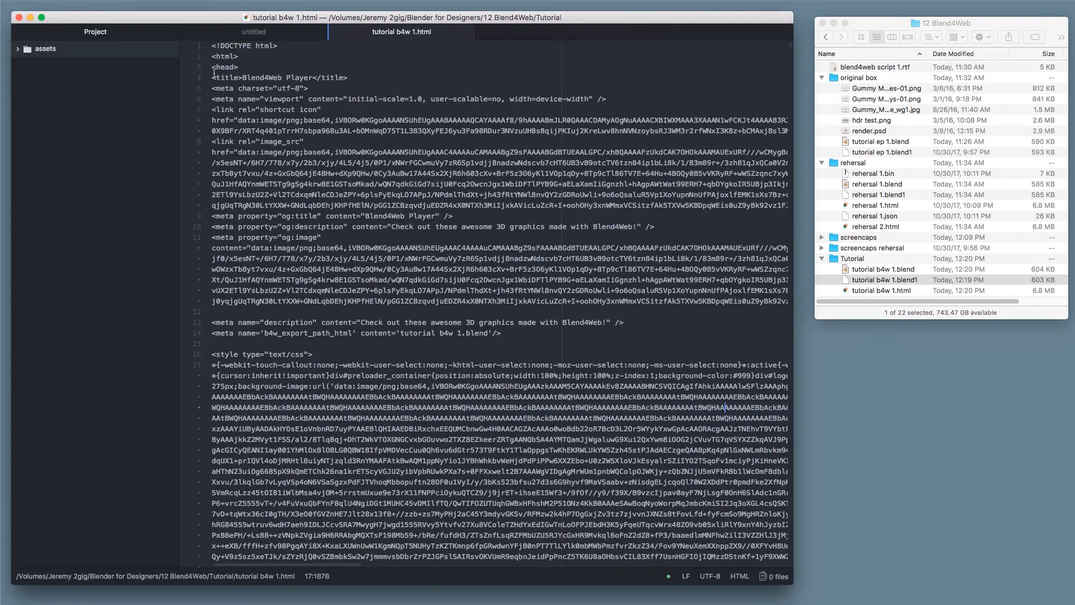
scroll(256, 382, down, 7)
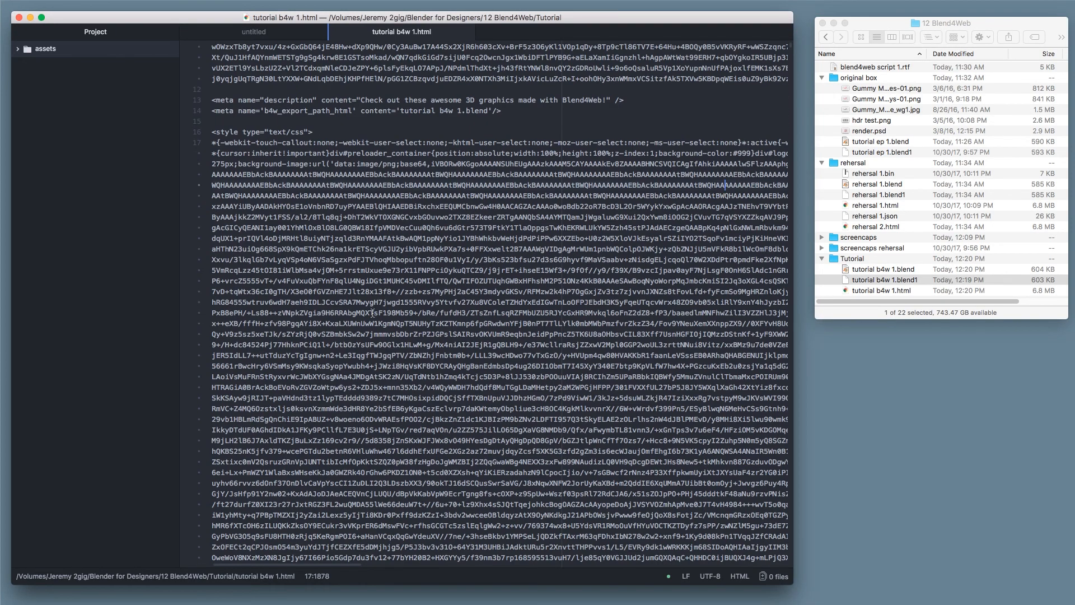
scroll(372, 313, down, 15)
scroll(499, 379, down, 15)
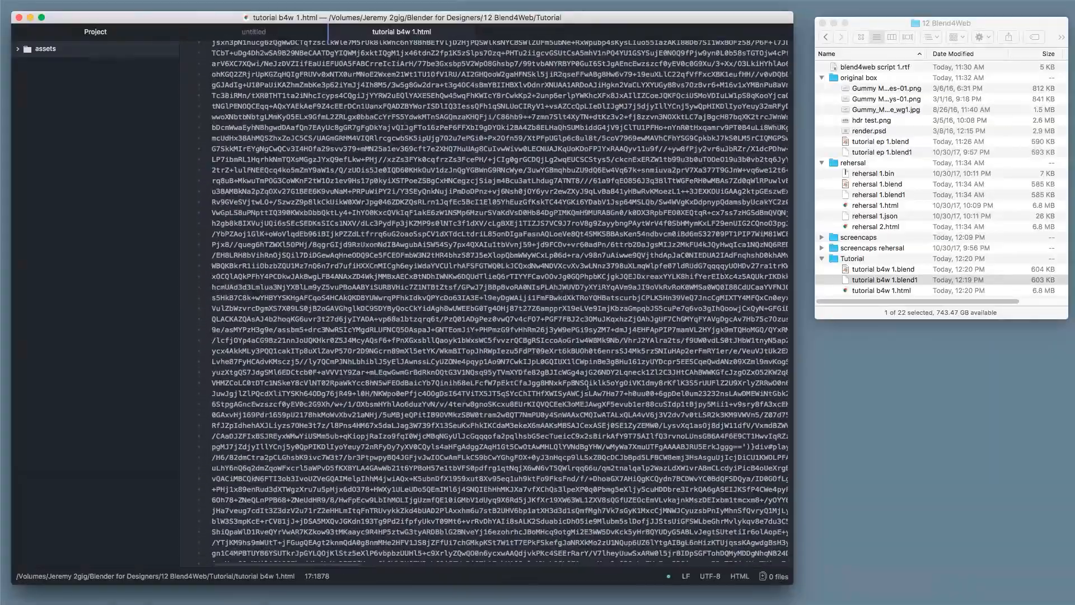
scroll(708, 347, down, 20)
scroll(708, 347, down, 20)
scroll(708, 347, down, 20)
scroll(709, 349, down, 20)
scroll(708, 348, down, 10)
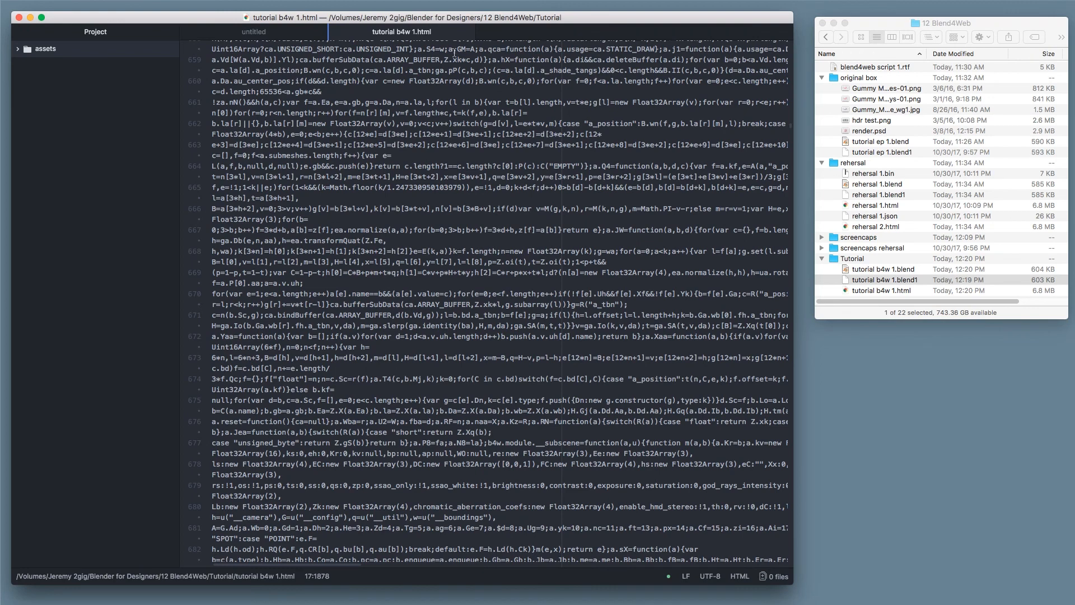
Step: Close tutorial b4w 1.html, quit Atom, and switch back to Blender
click(466, 32)
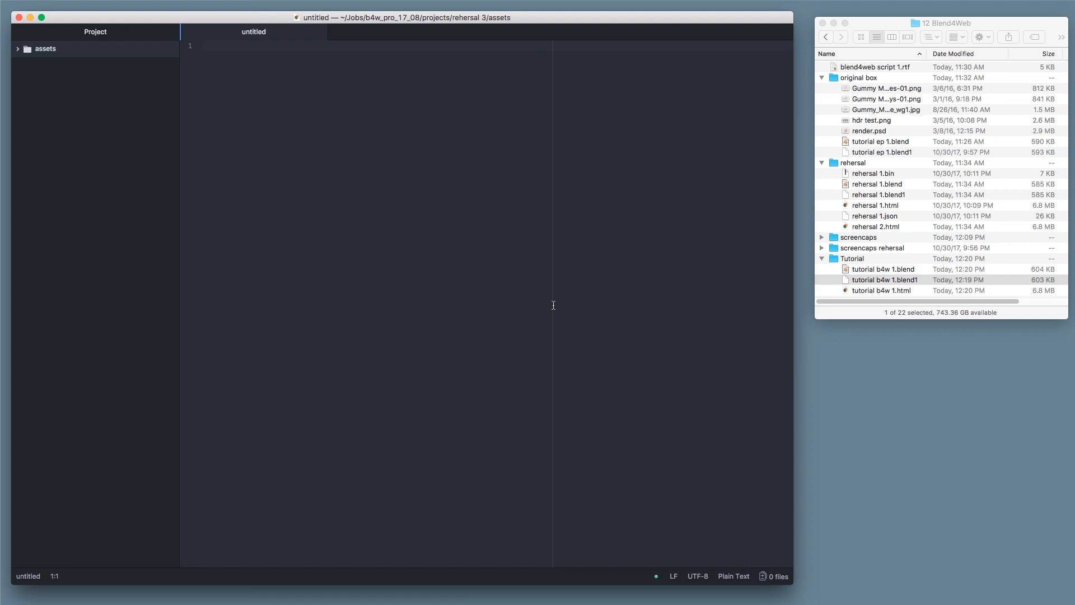
key(super+q)
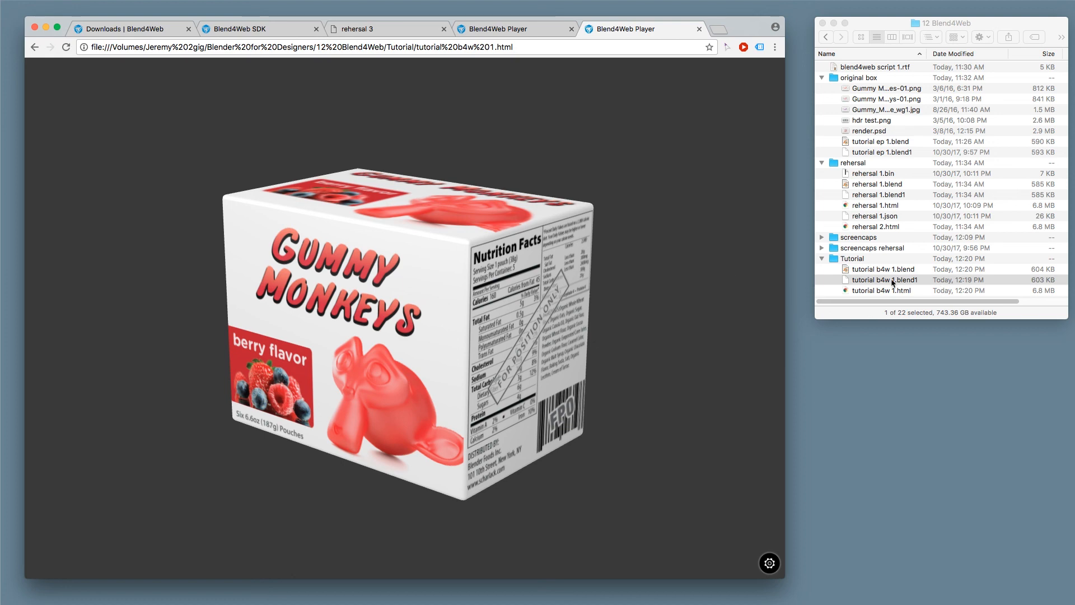
key(super+Tab)
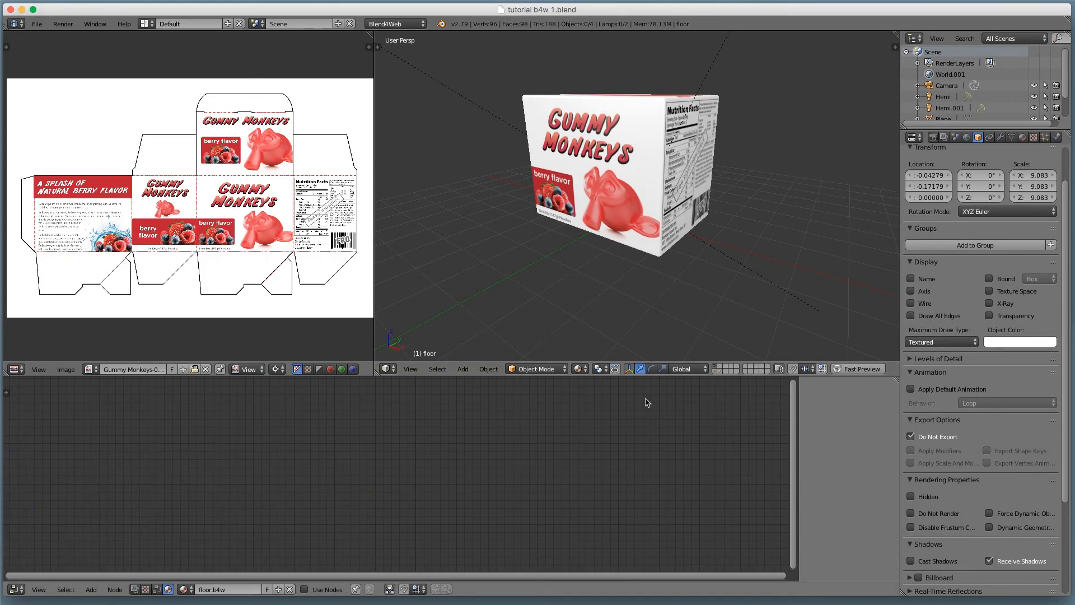
Step: Select the Gummy Monkeys box and show its Bevel modifier settings
scroll(688, 282, up, 1)
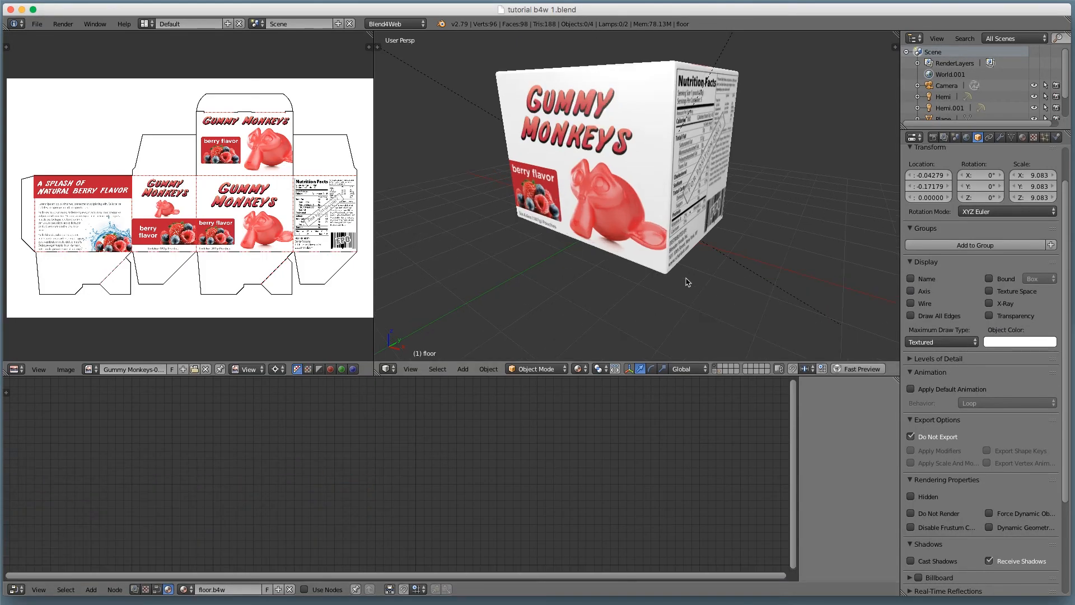
middle_drag(686, 245, 691, 271)
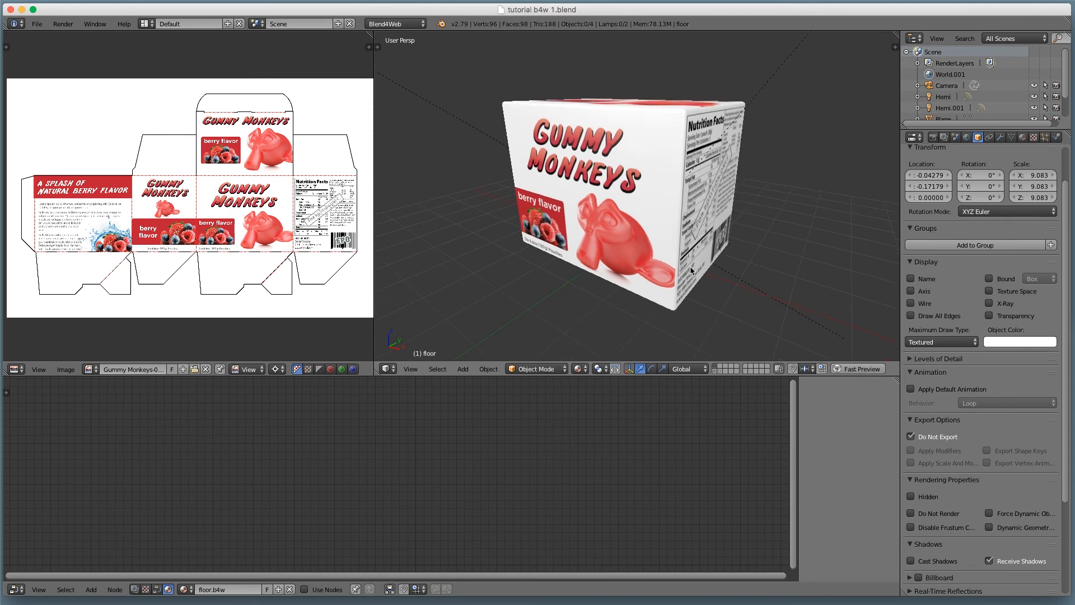
scroll(651, 261, down, 1)
right_click(655, 247)
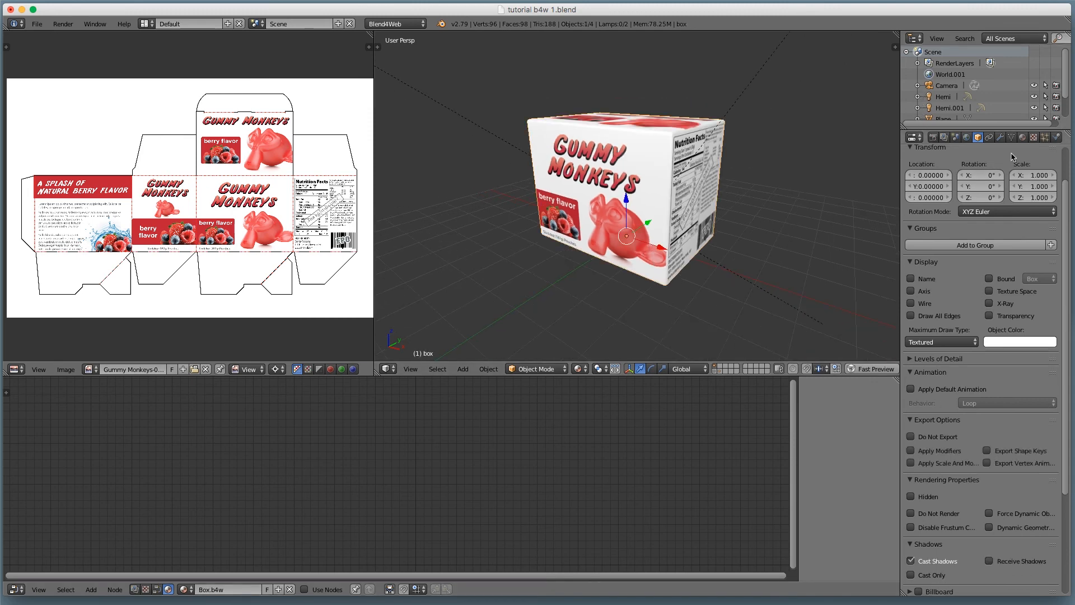
click(1002, 139)
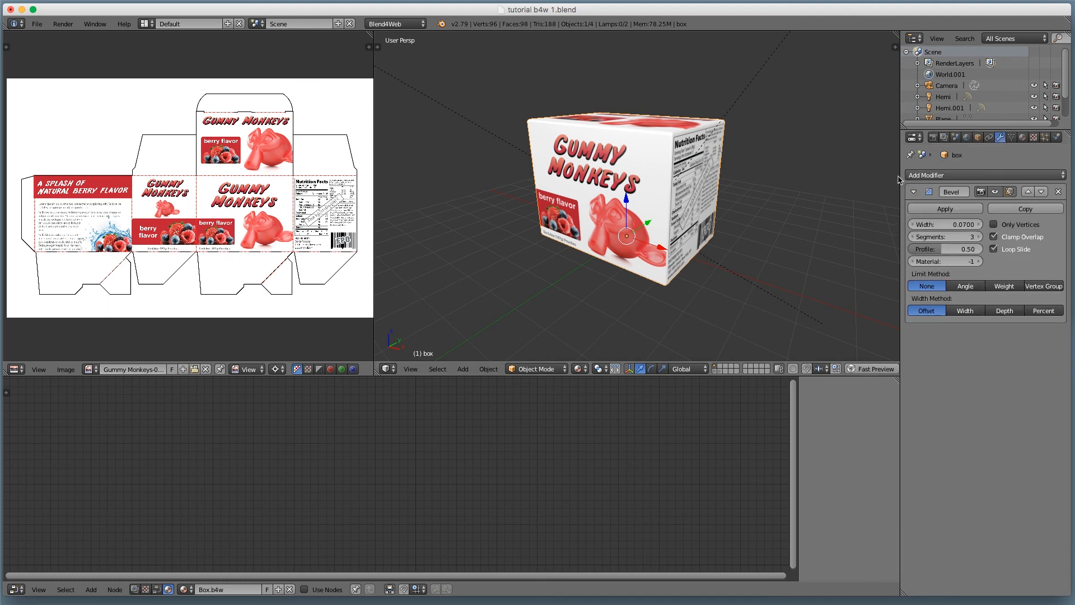
drag(900, 179, 894, 180)
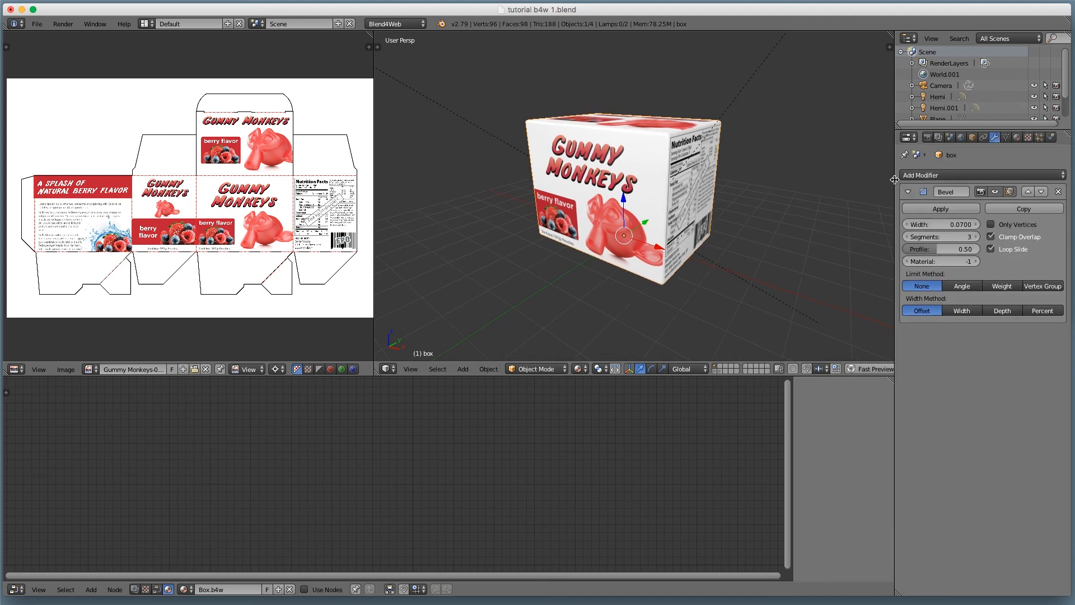
Step: Run a Fast Preview, inspect the box's edges up close, and return to Blender after closing the preview and exported page
middle_drag(767, 228, 758, 259)
click(865, 369)
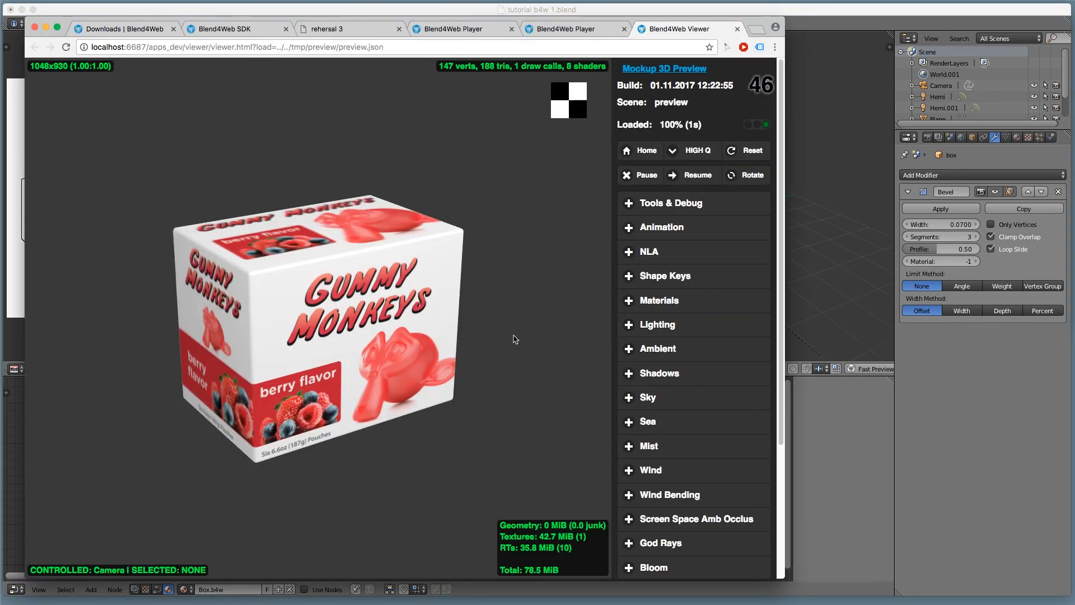
scroll(515, 340, up, 5)
mouse_move(336, 331)
mouse_down()
mouse_move(386, 355)
mouse_move(399, 314)
mouse_up()
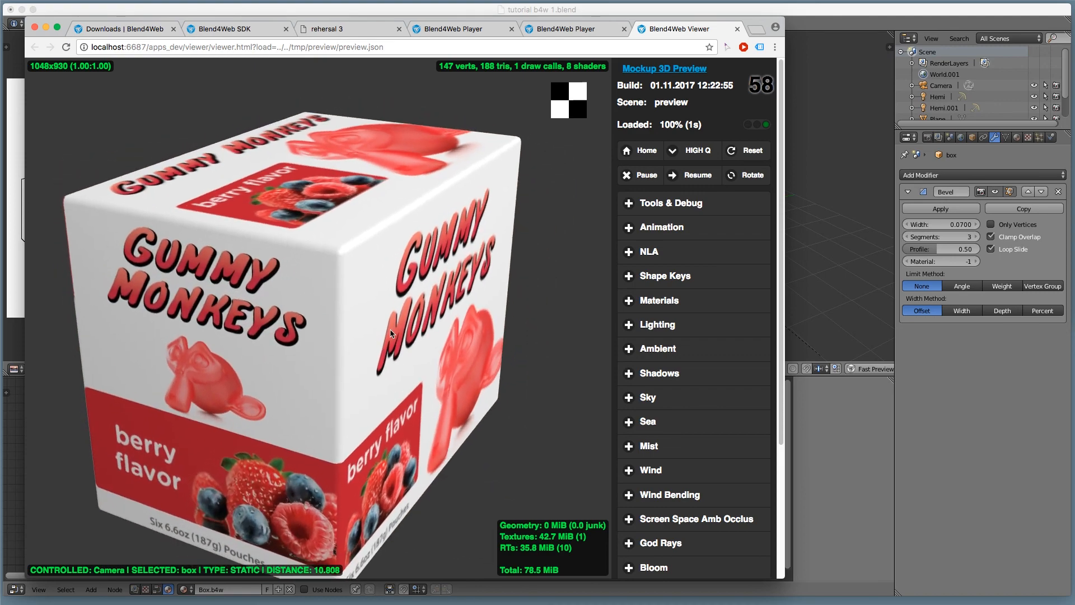
mouse_move(357, 289)
right_down()
mouse_move(357, 308)
mouse_move(412, 308)
mouse_move(392, 294)
mouse_move(379, 297)
mouse_move(387, 319)
mouse_move(431, 330)
right_up()
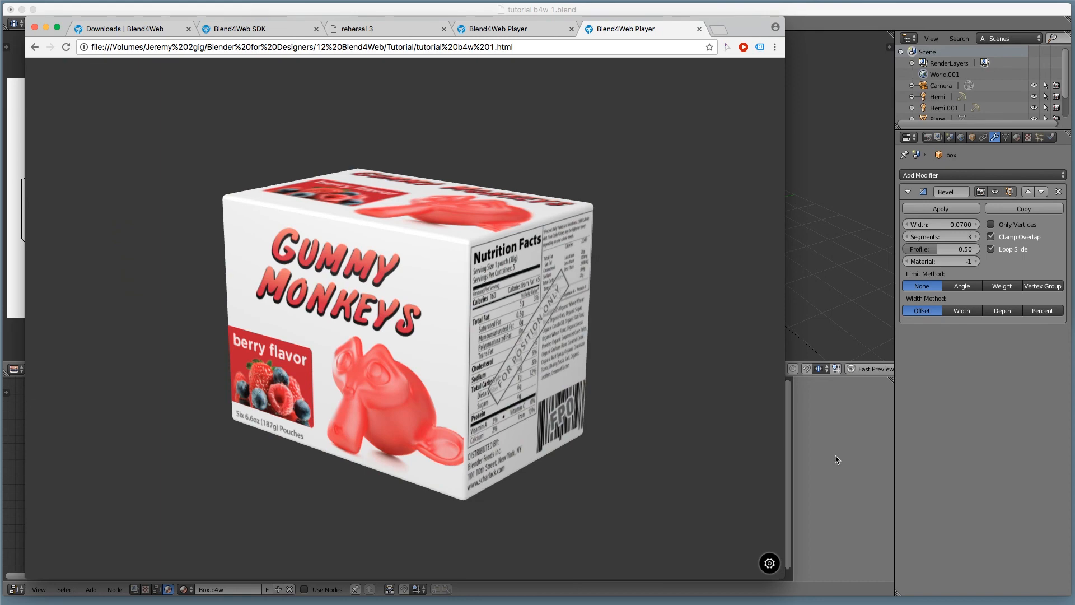
click(699, 29)
click(1008, 392)
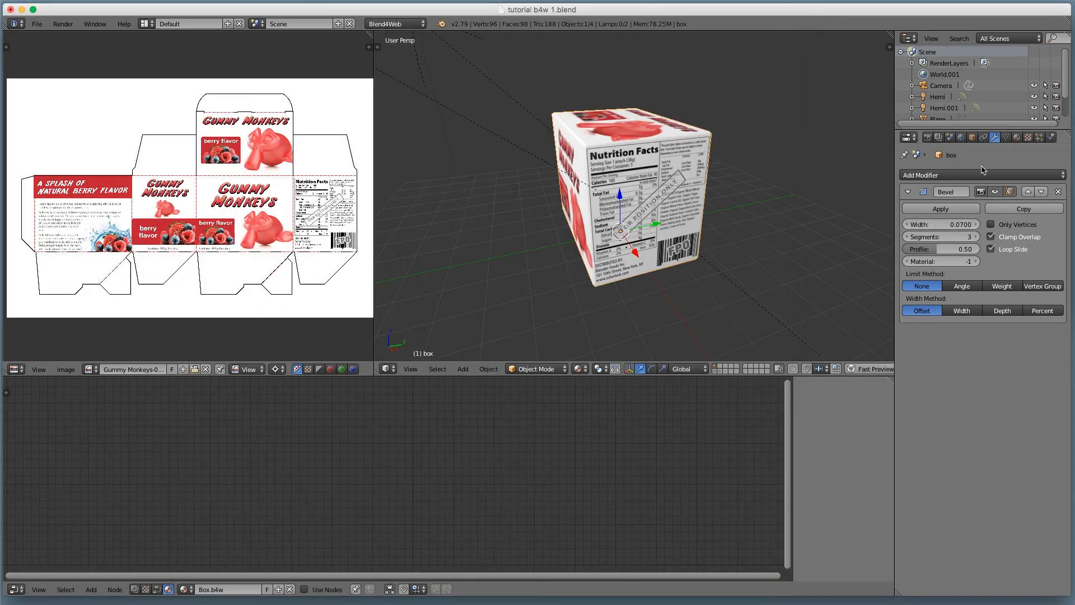
Step: Enable Apply Modifiers in the box's export options
click(973, 138)
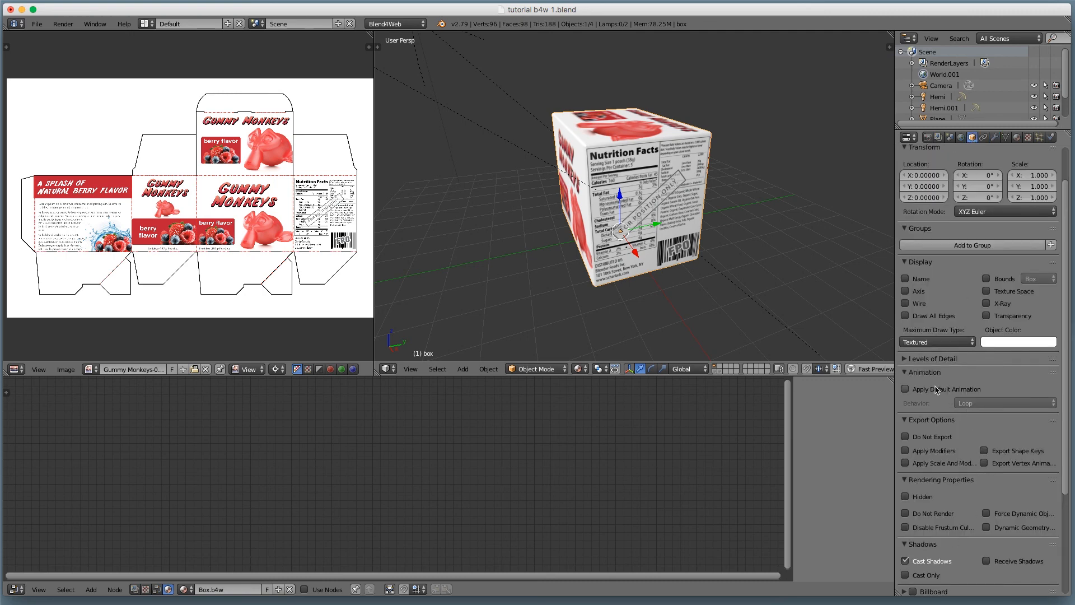
scroll(969, 540, down, 2)
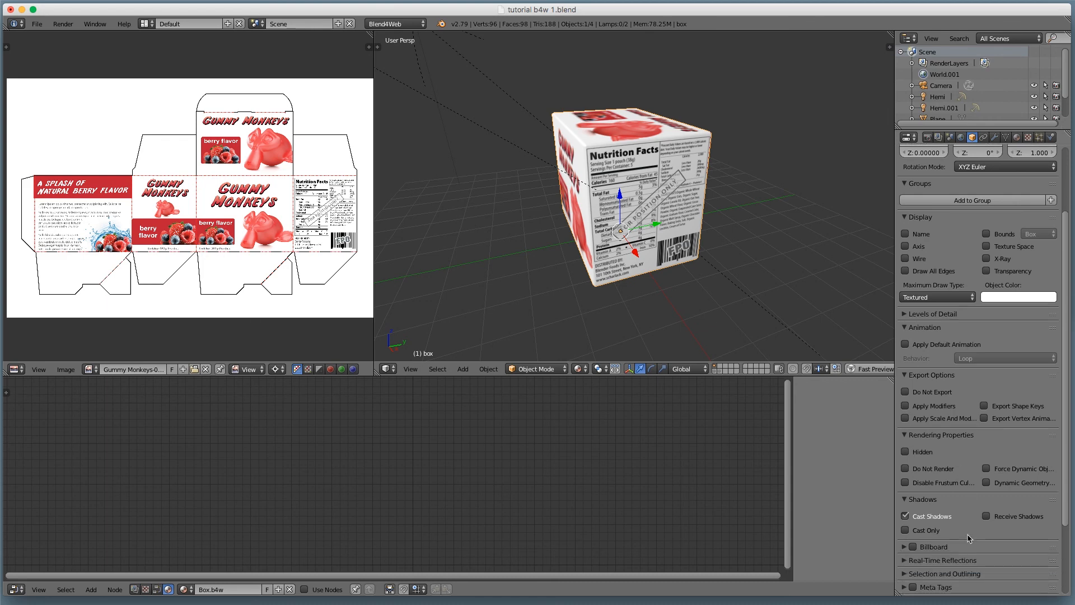
click(934, 408)
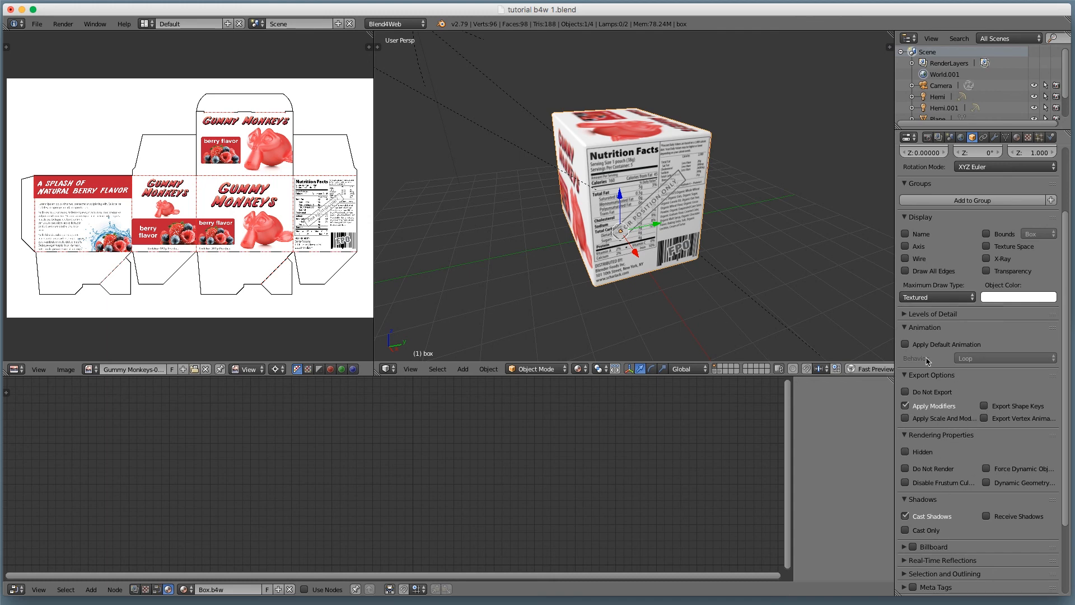
Step: Run another Fast Preview, zoom in and orbit to inspect the box's beveled edges, and return to Blender
click(869, 368)
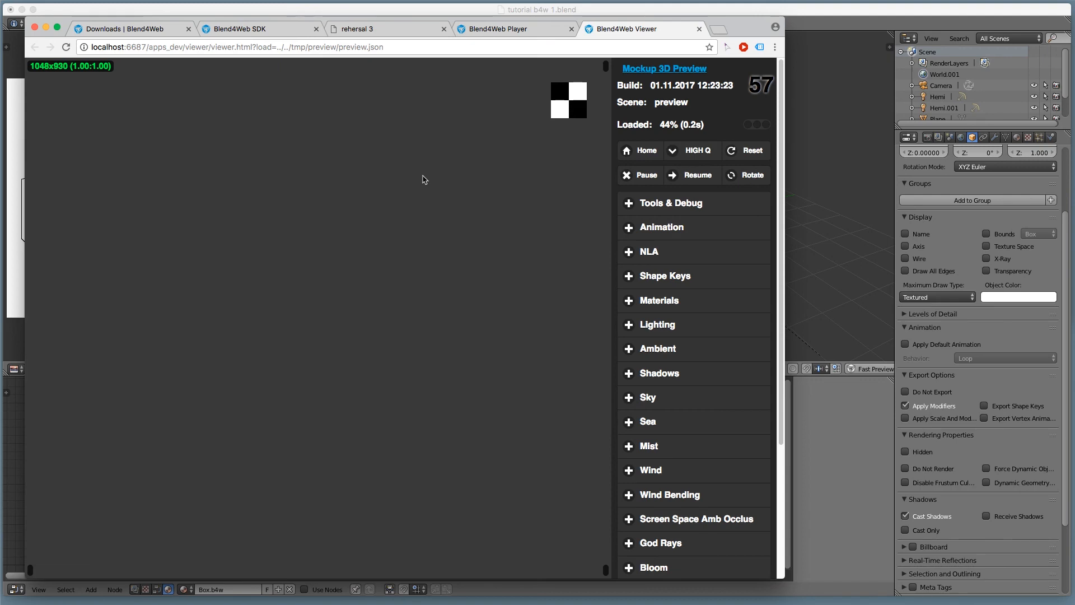
scroll(405, 283, up, 3)
drag(399, 268, 405, 283)
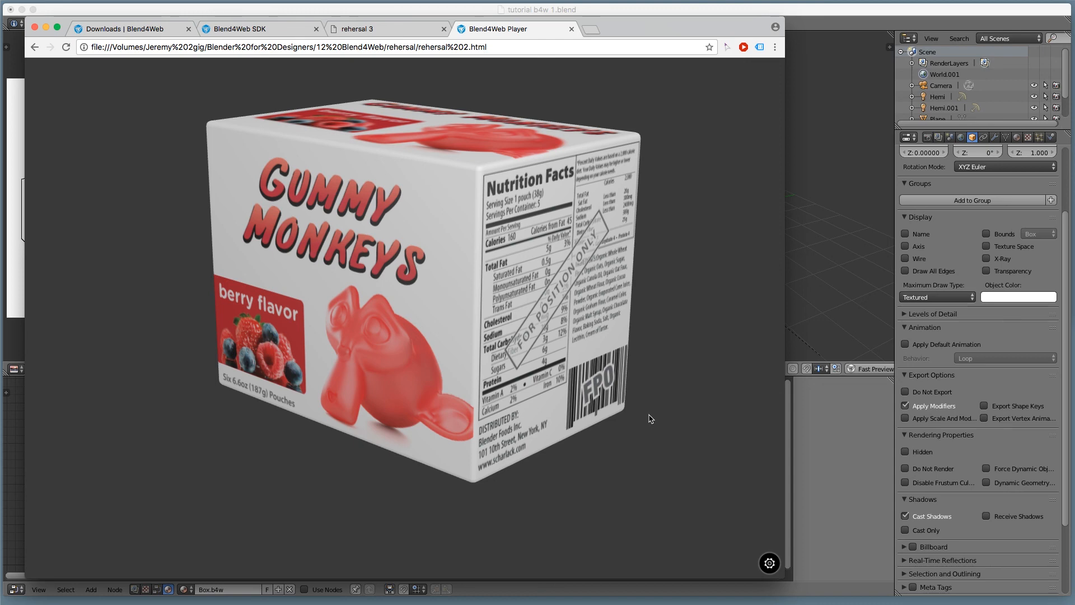
click(857, 495)
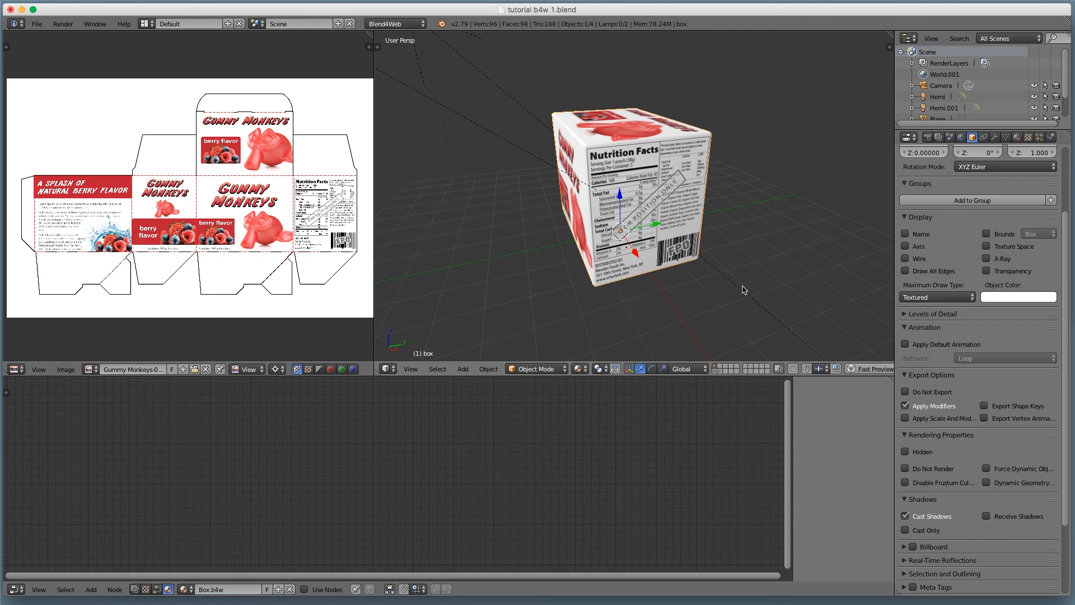
Step: Set the Box.b4w material's specular intensity to 0.390 and hardness to 17
middle_drag(610, 269, 749, 267)
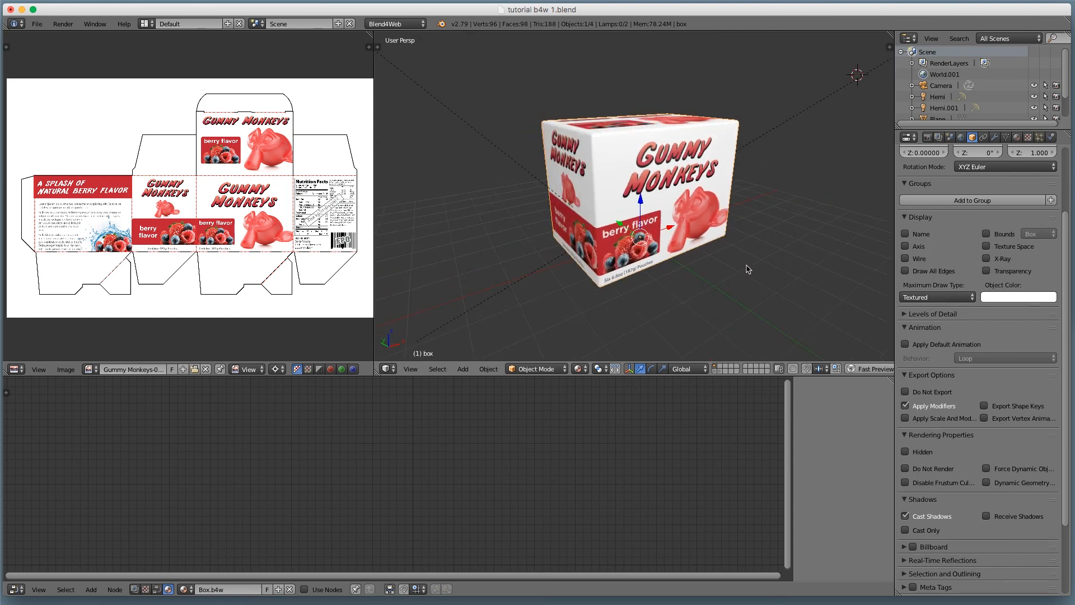
click(1017, 137)
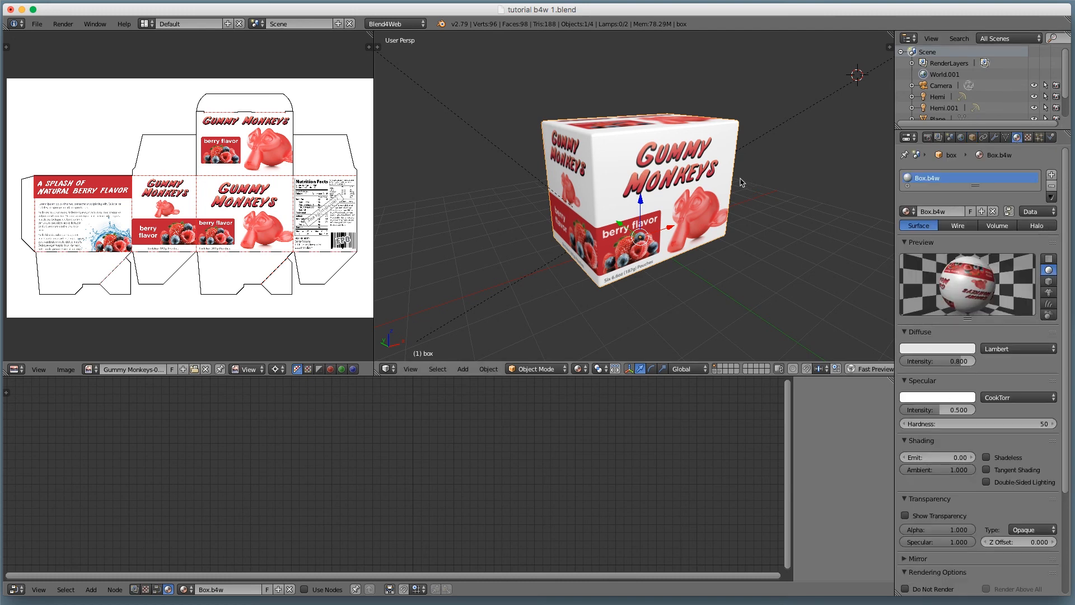
scroll(739, 179, up, 2)
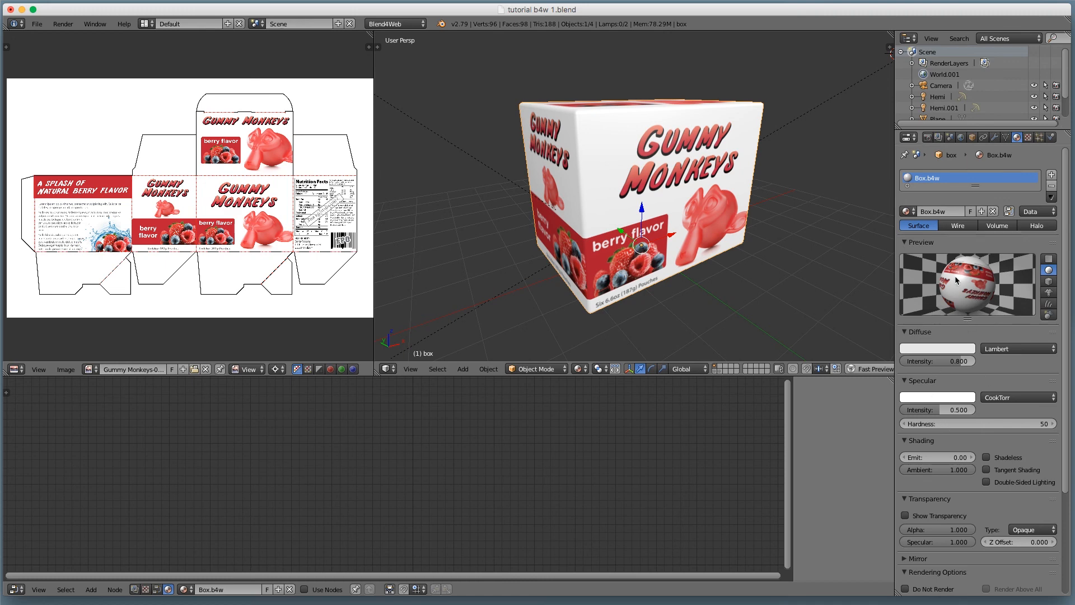
mouse_move(932, 423)
mouse_down()
mouse_move(1009, 424)
mouse_move(906, 424)
mouse_move(943, 411)
mouse_up()
mouse_move(947, 426)
mouse_down()
mouse_move(926, 410)
mouse_move(924, 423)
mouse_move(960, 424)
mouse_move(932, 413)
mouse_up()
drag(932, 423, 906, 423)
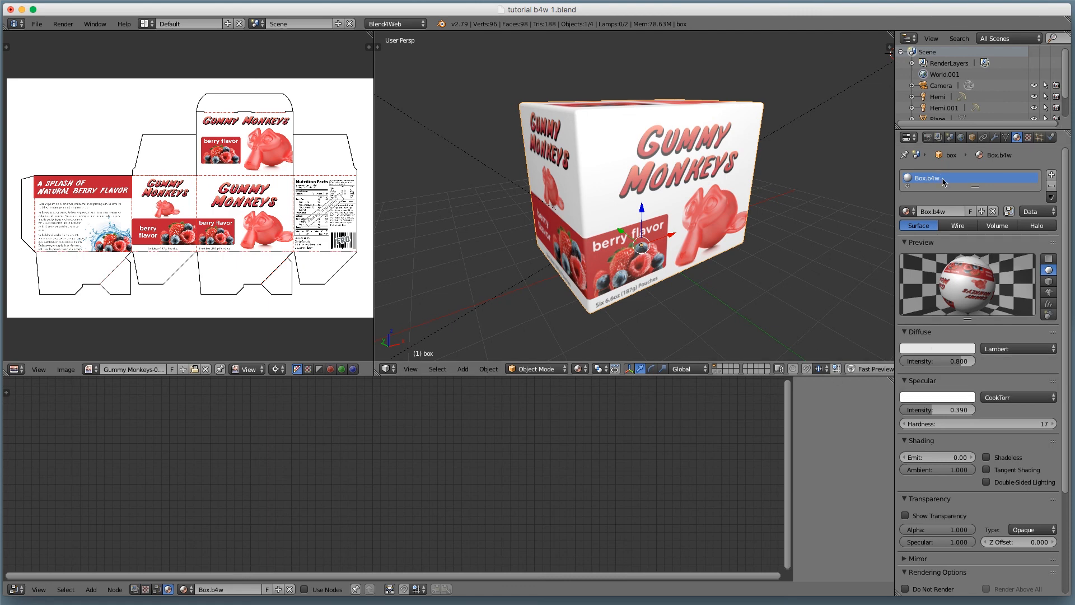
Step: Enable shader nodes for the Box.b4w material and maximize the node editor
click(1029, 137)
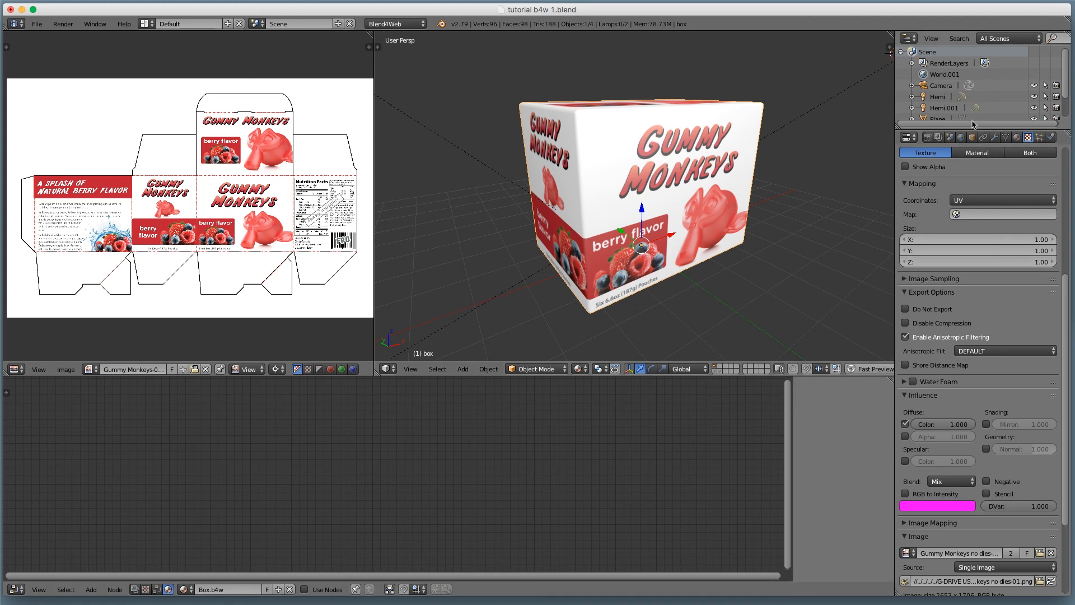
click(1017, 138)
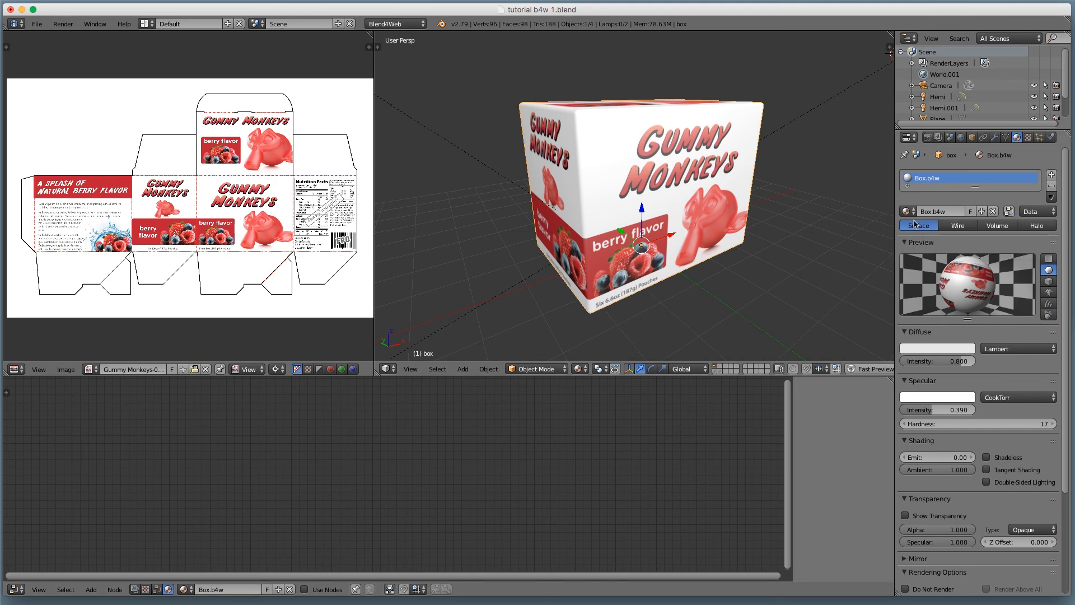
click(1009, 211)
drag(457, 462, 458, 435)
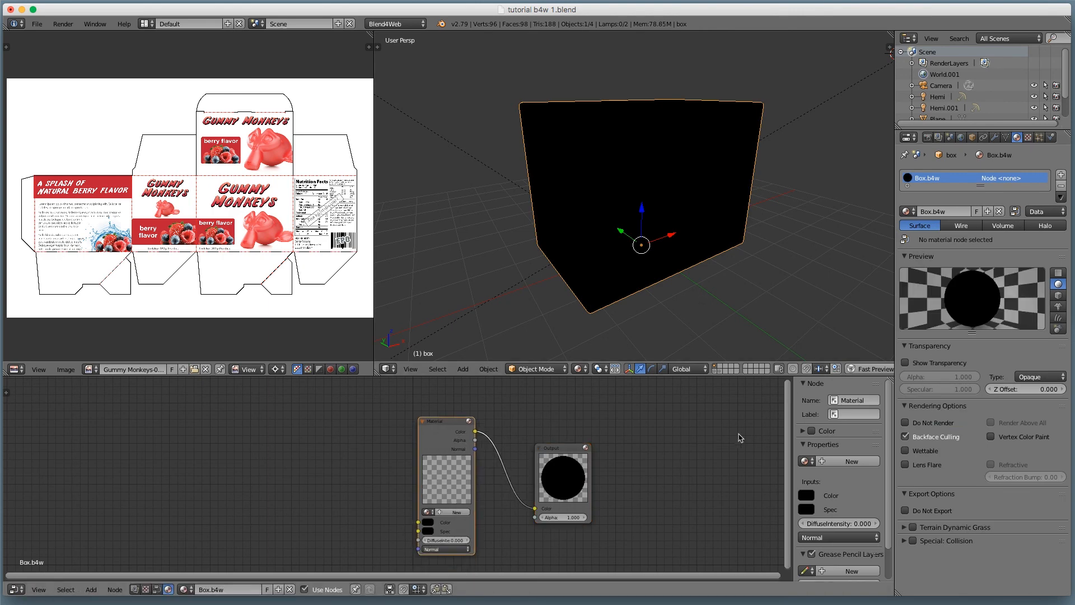
key(ctrl+space)
scroll(636, 485, up, 4)
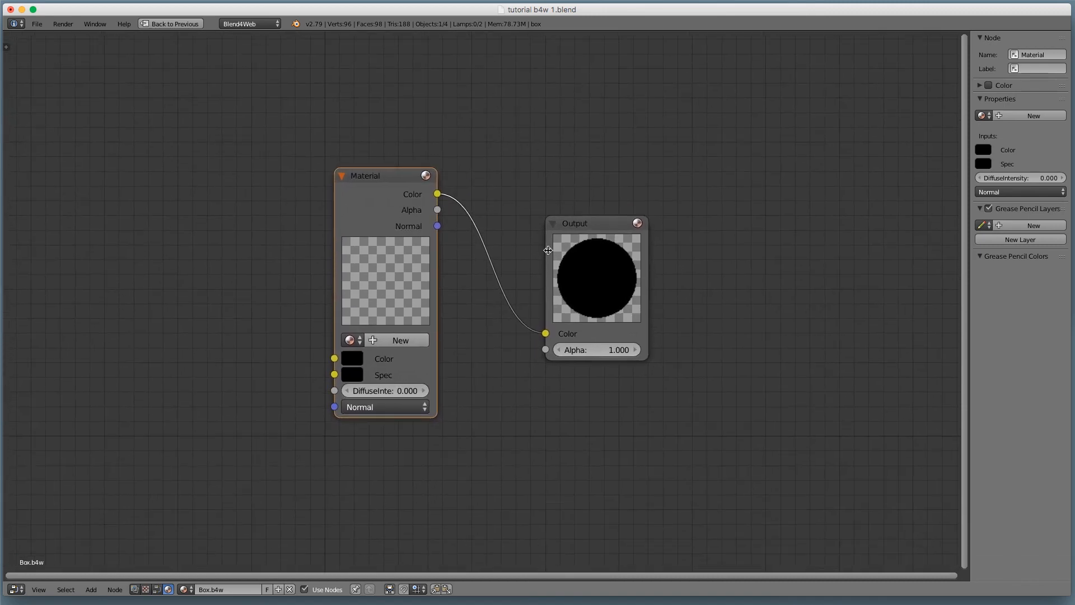
Step: Reposition the Material and Output nodes slightly to the right in the node editor
drag(376, 177, 389, 180)
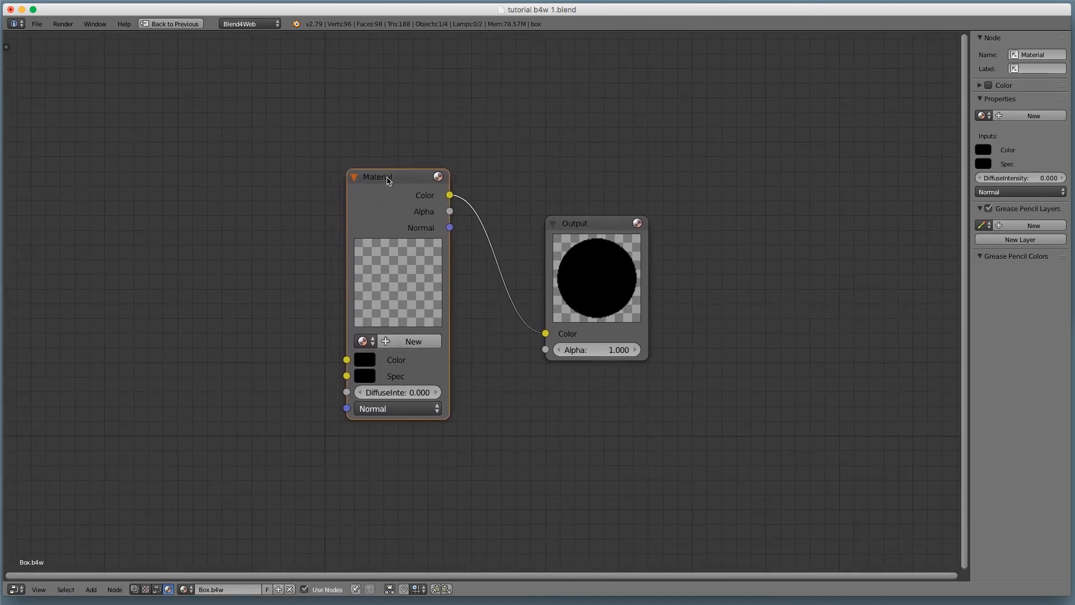
drag(590, 219, 624, 210)
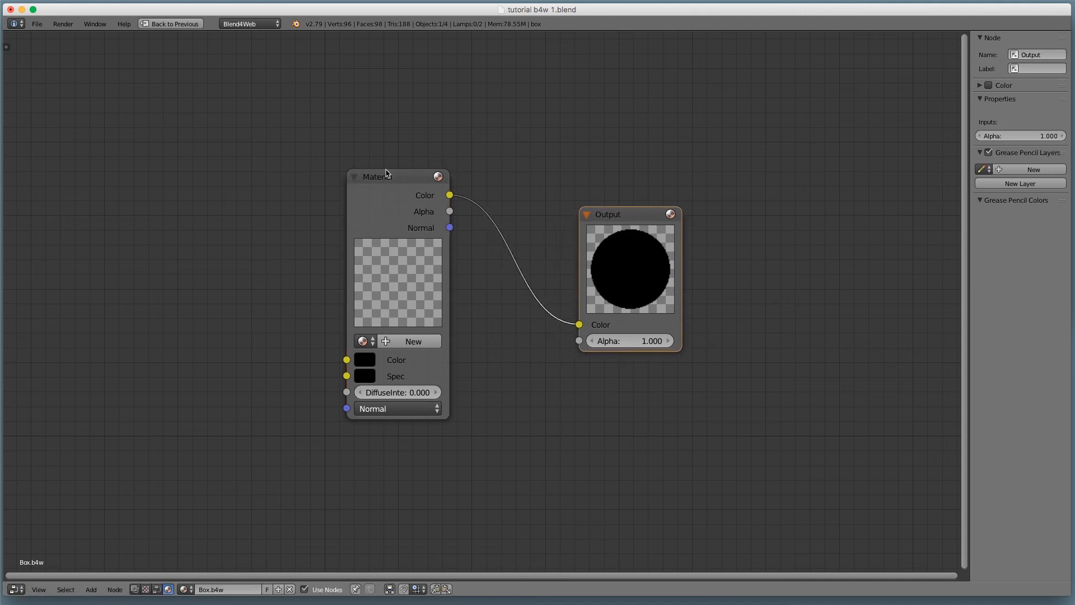
click(414, 190)
drag(413, 190, 441, 195)
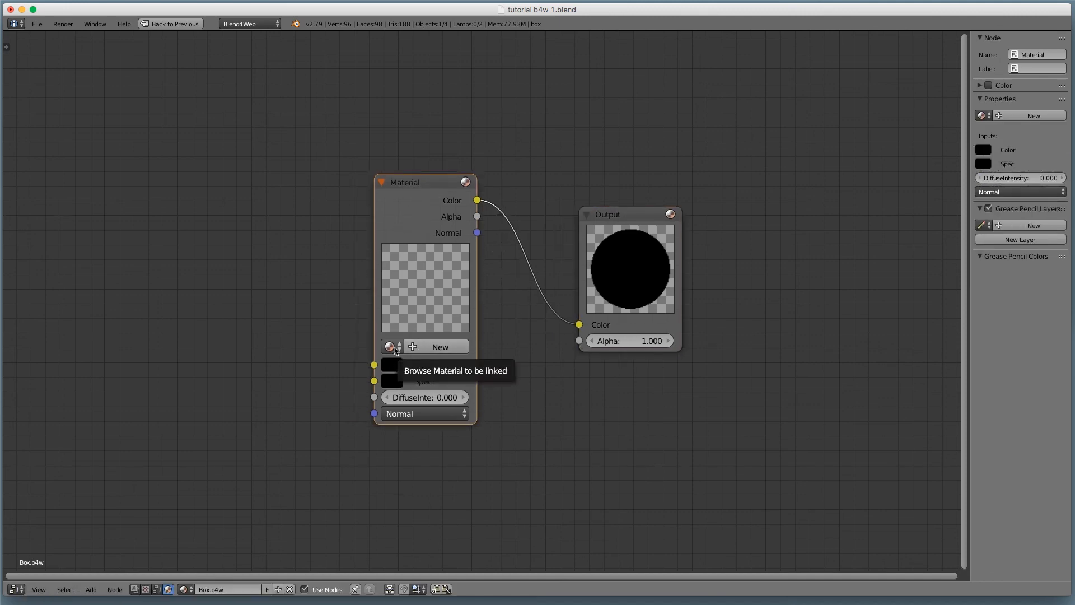
Step: Link the Box.b4w material to the Material node and check the box in the 3D view
click(392, 347)
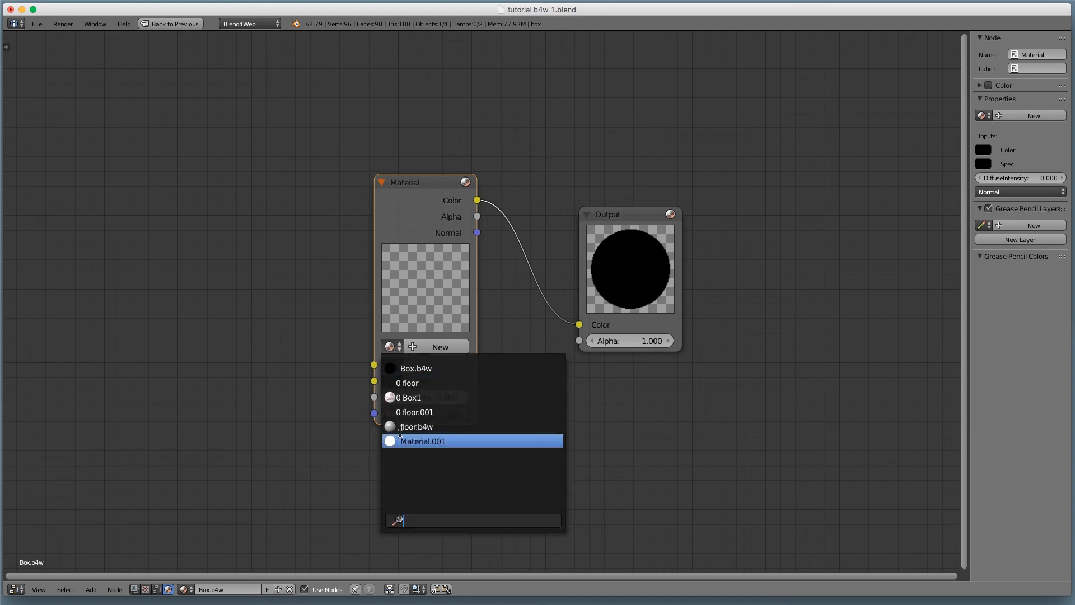
click(446, 368)
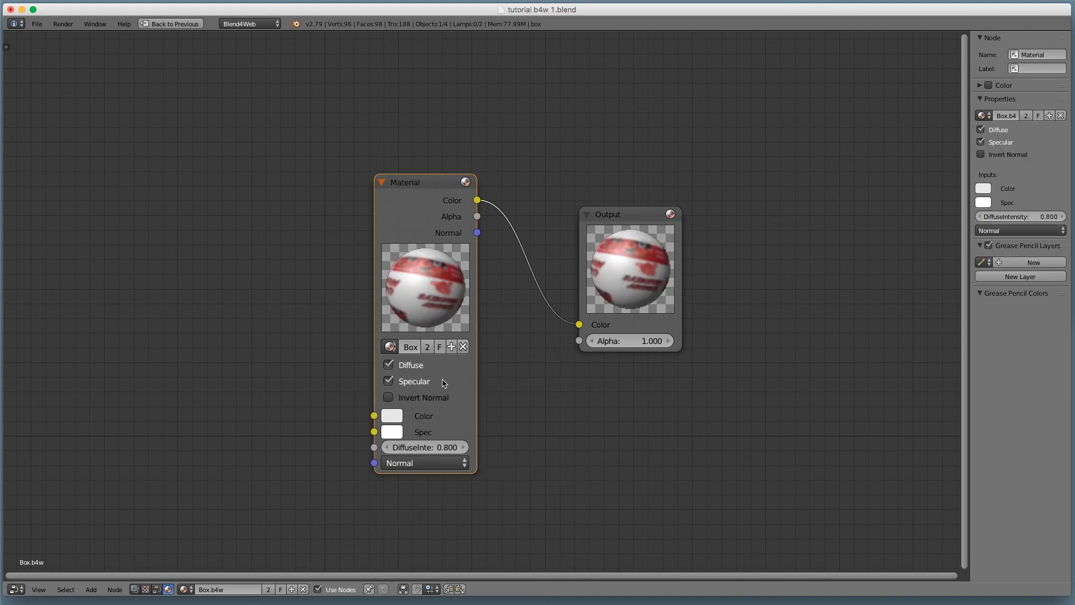
key(ctrl+Up)
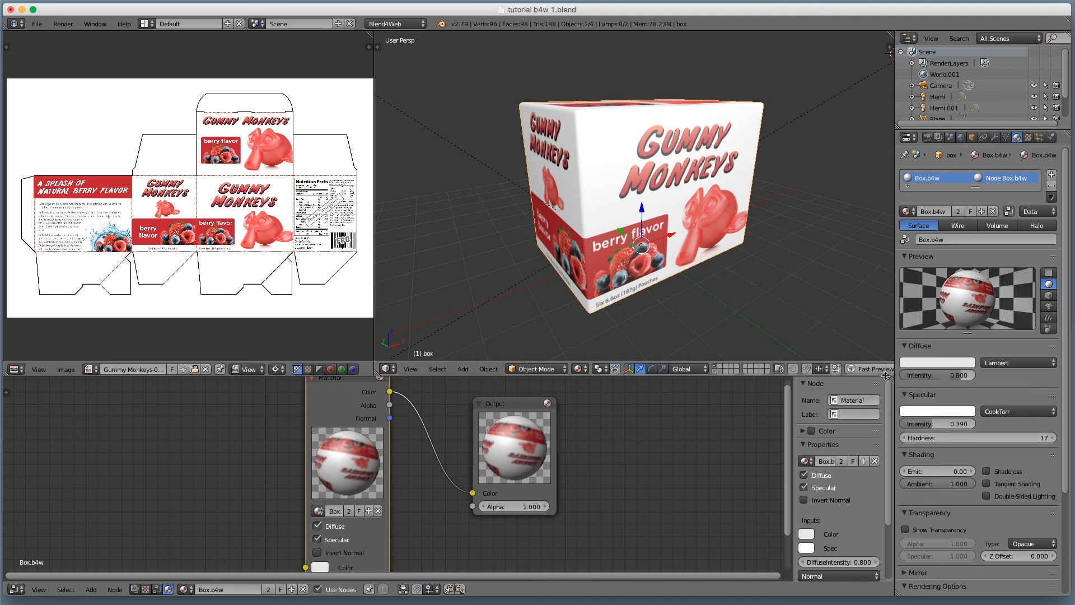
key(ctrl+Up)
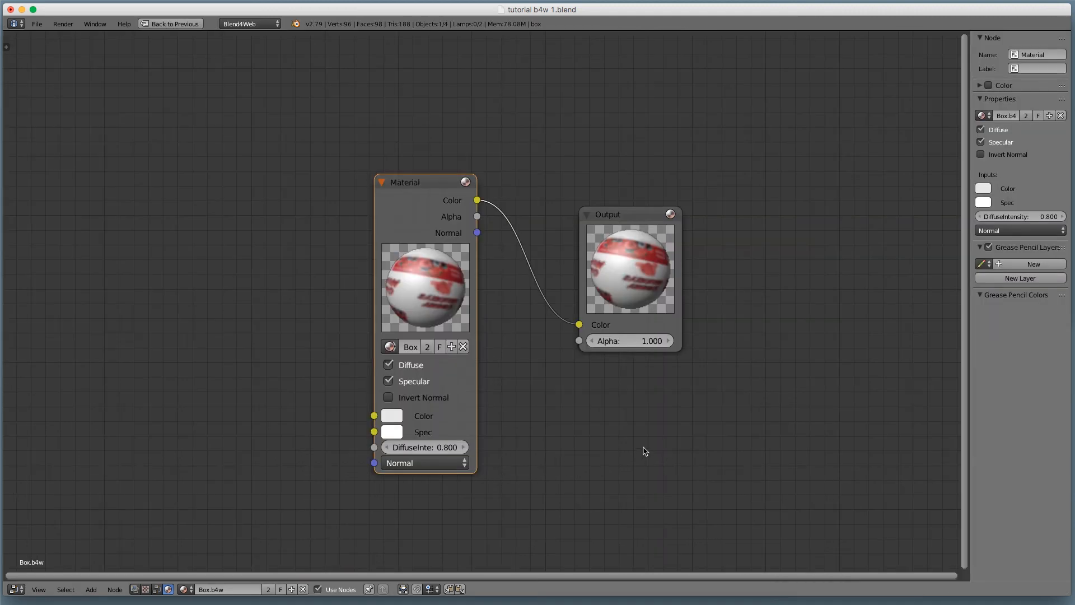
Step: Select the Material and Output nodes together and move them right, freeing space for input nodes
click(644, 216)
shift+click(445, 202)
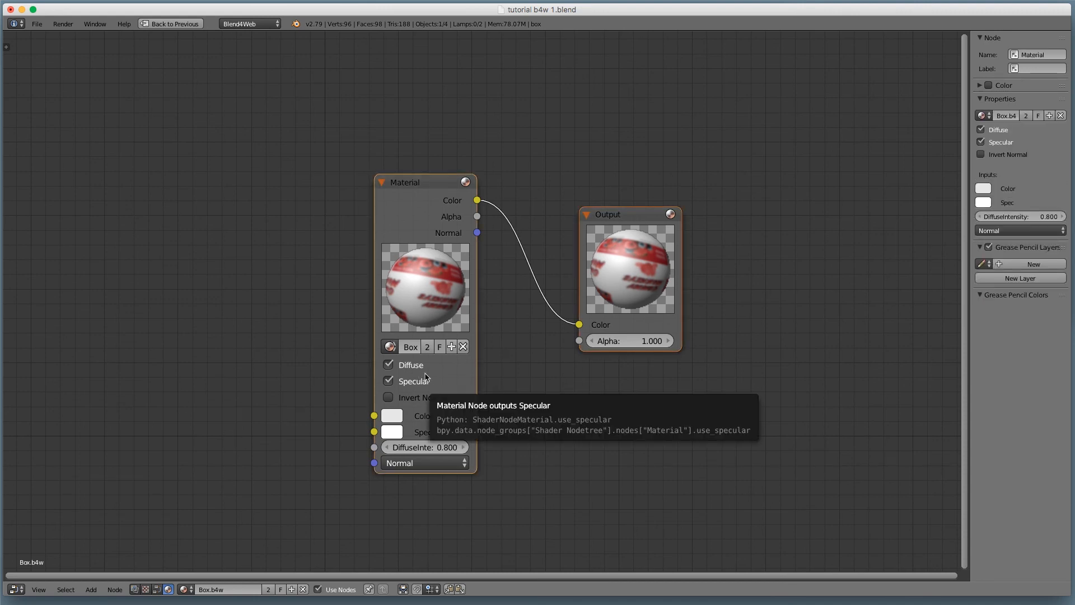
key(g)
click(545, 370)
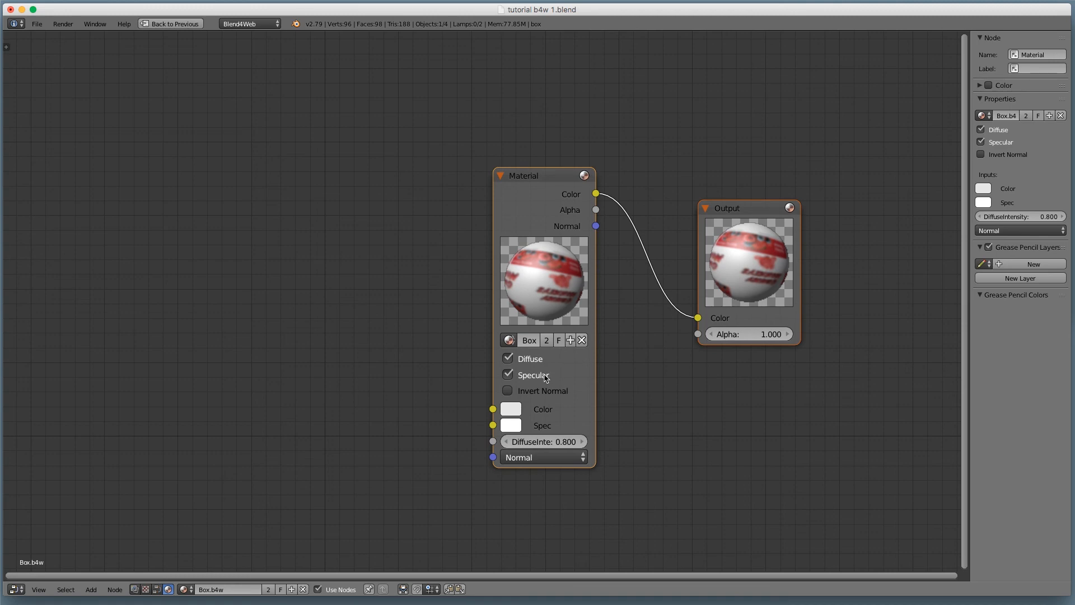
Step: Restore the full layout and turn off the Diffuse Color influence of the box's texture
key(shift+space)
scroll(944, 570, down, 3)
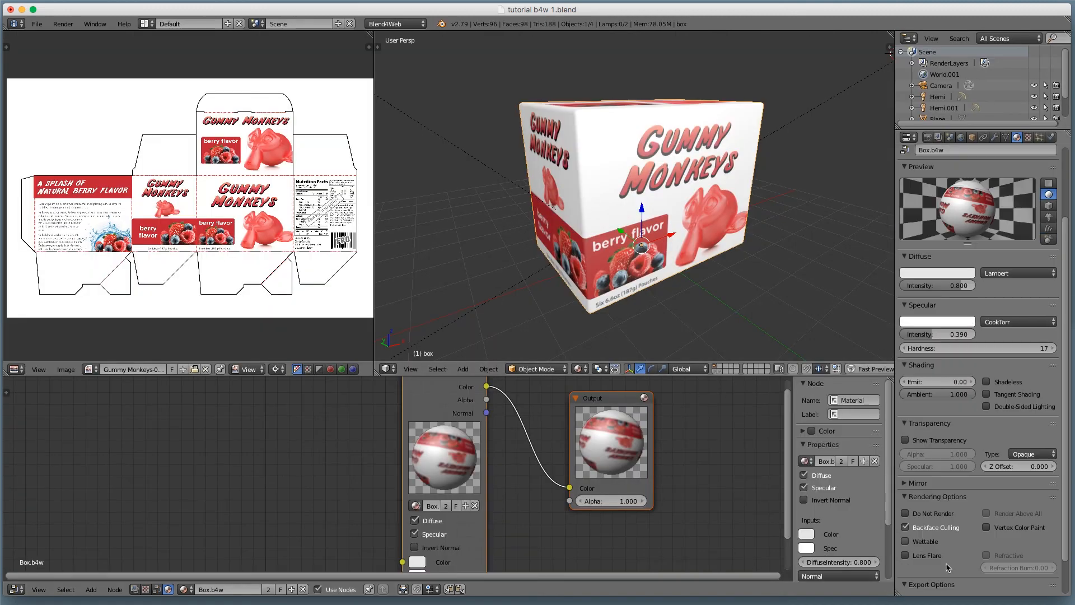
click(1027, 138)
click(905, 424)
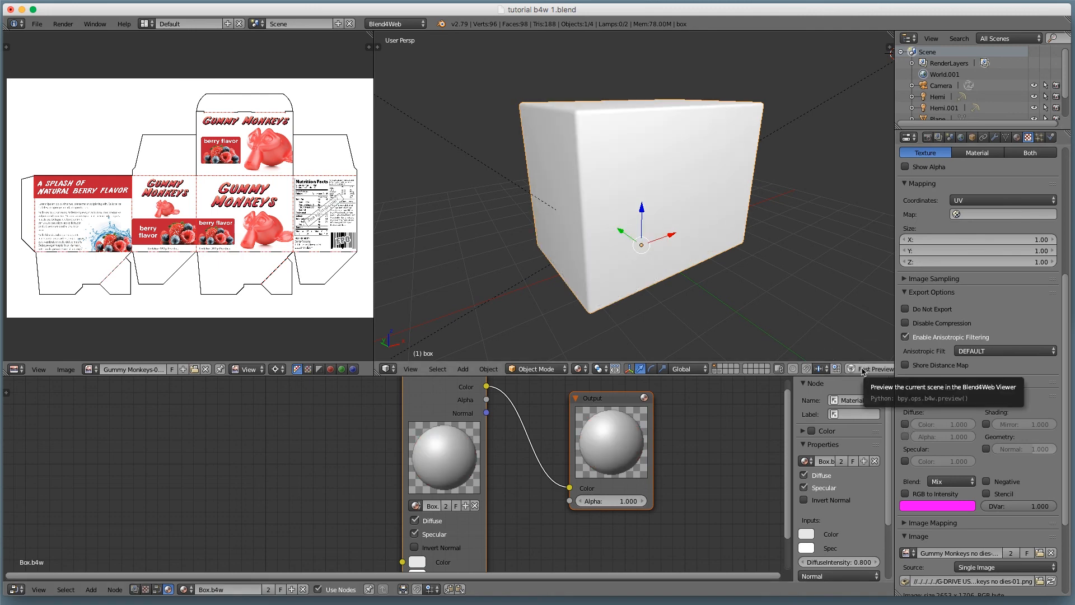
Step: Preview the box without its texture influence in the Blend4Web Viewer, close the preview and return to Blender
click(863, 371)
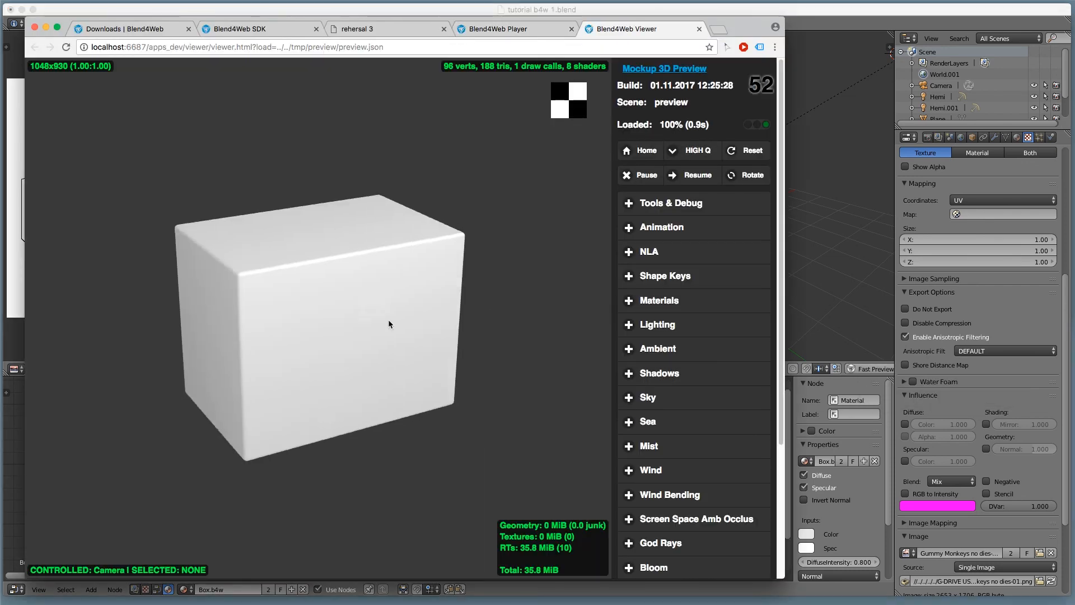
key(super+w)
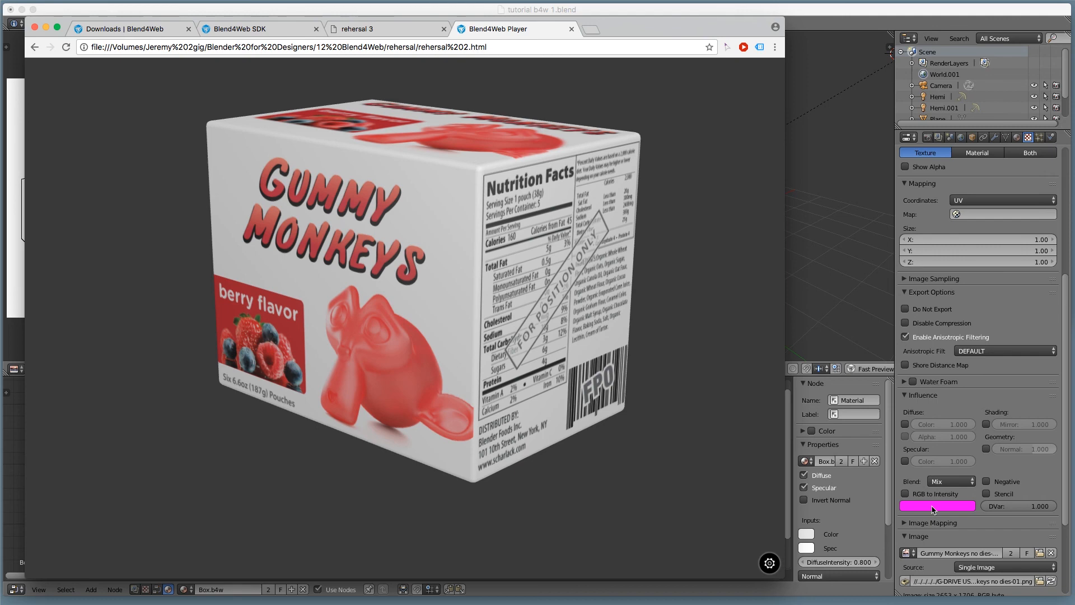
click(877, 529)
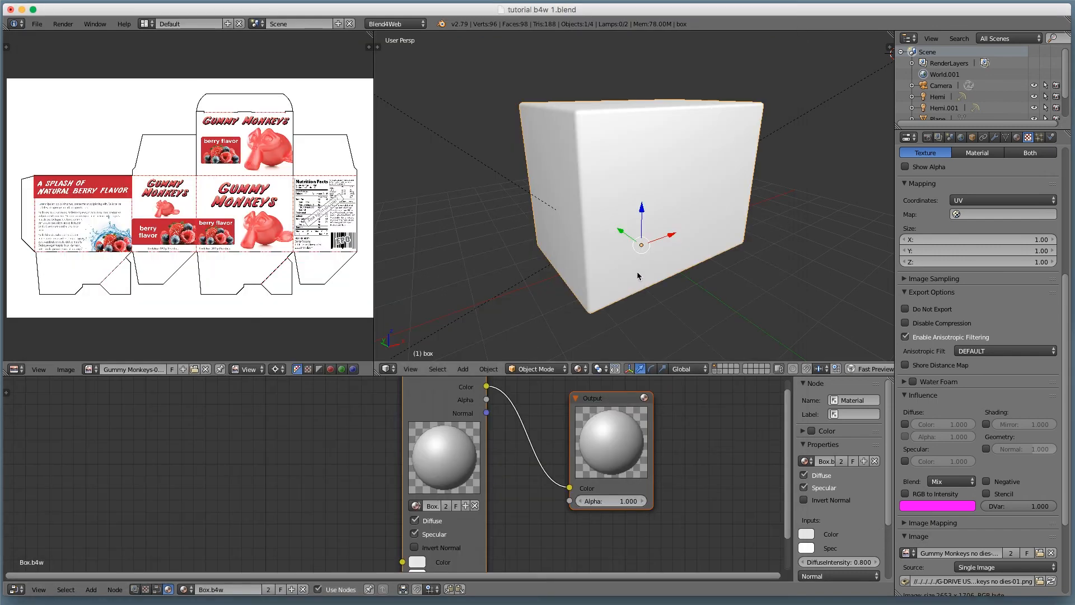
Step: Maximize the node editor and add a Texture input node in the free space before the Material node
key(ctrl+Up)
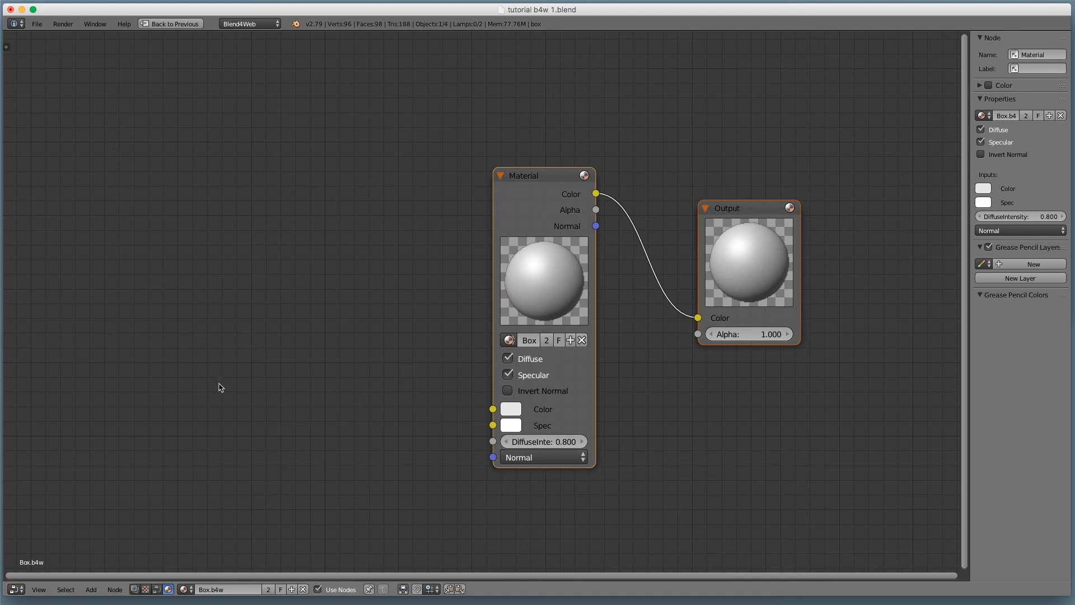
key(shift+a)
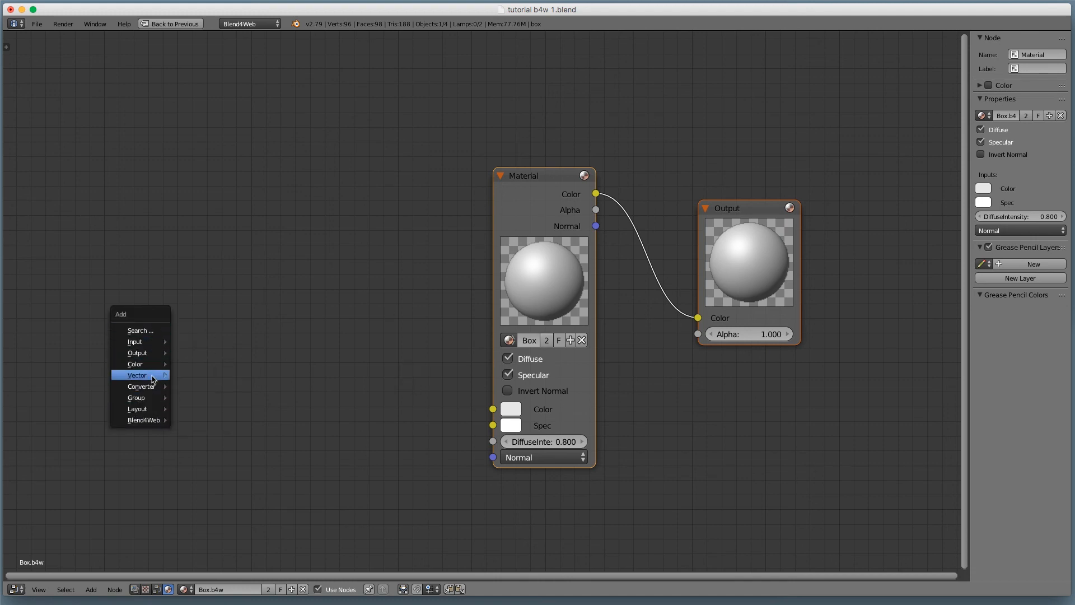
mouse_move(155, 366)
mouse_move(148, 343)
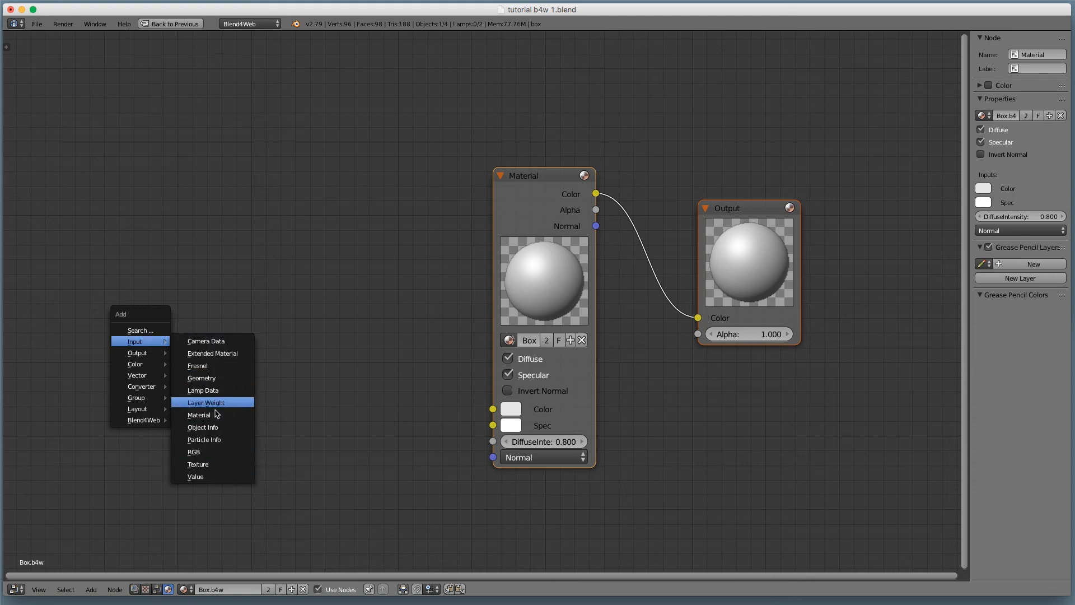
click(199, 464)
click(231, 258)
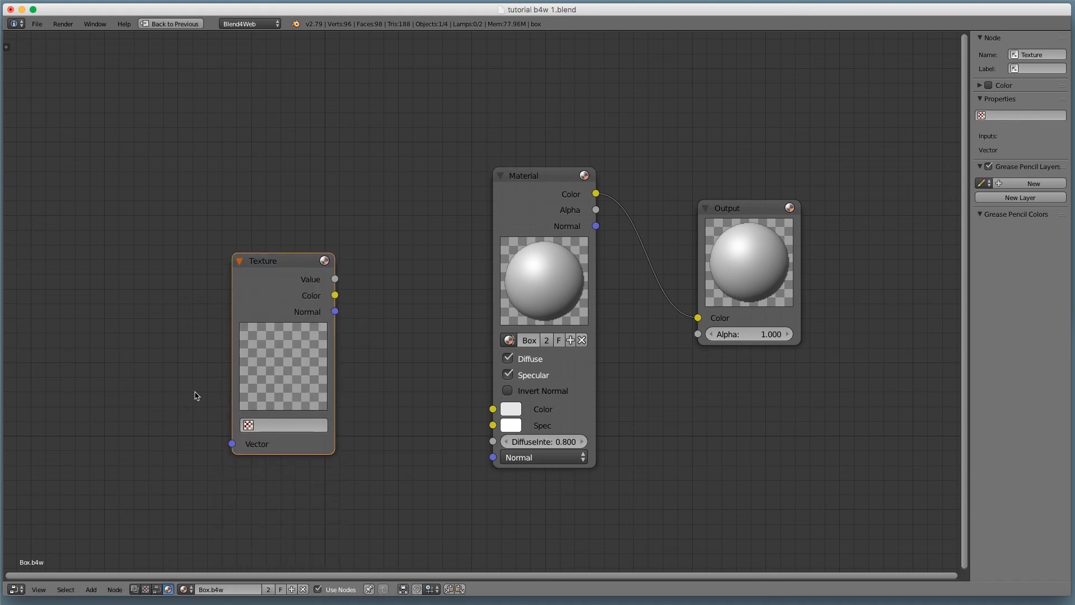
key(shift+a)
key(Escape)
drag(275, 258, 280, 231)
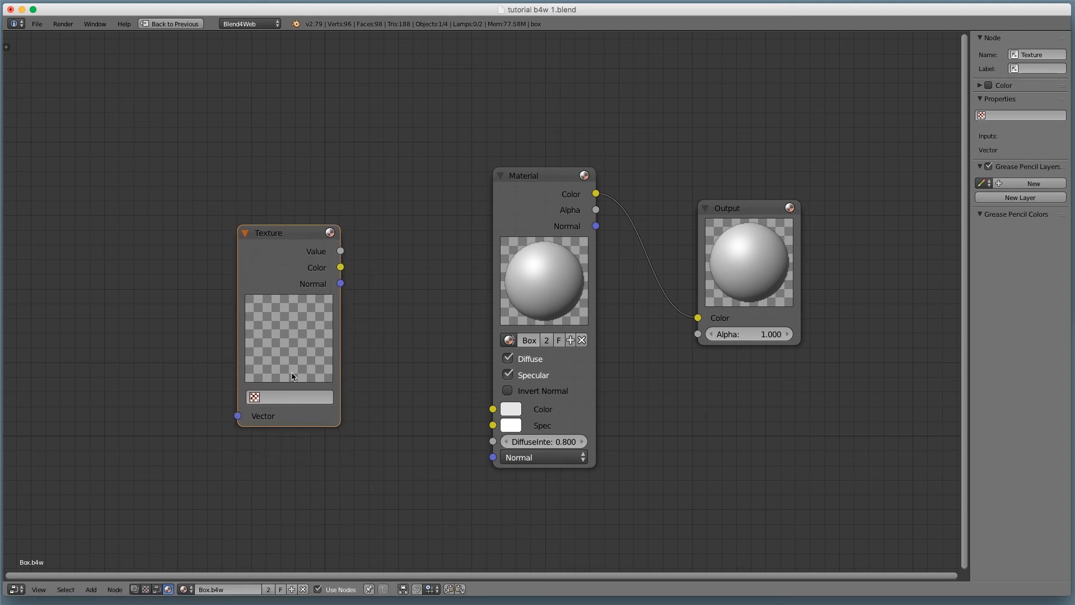
Step: Assign the image texture Texture to the new node and link its Color output to the Material node's Color input
click(256, 399)
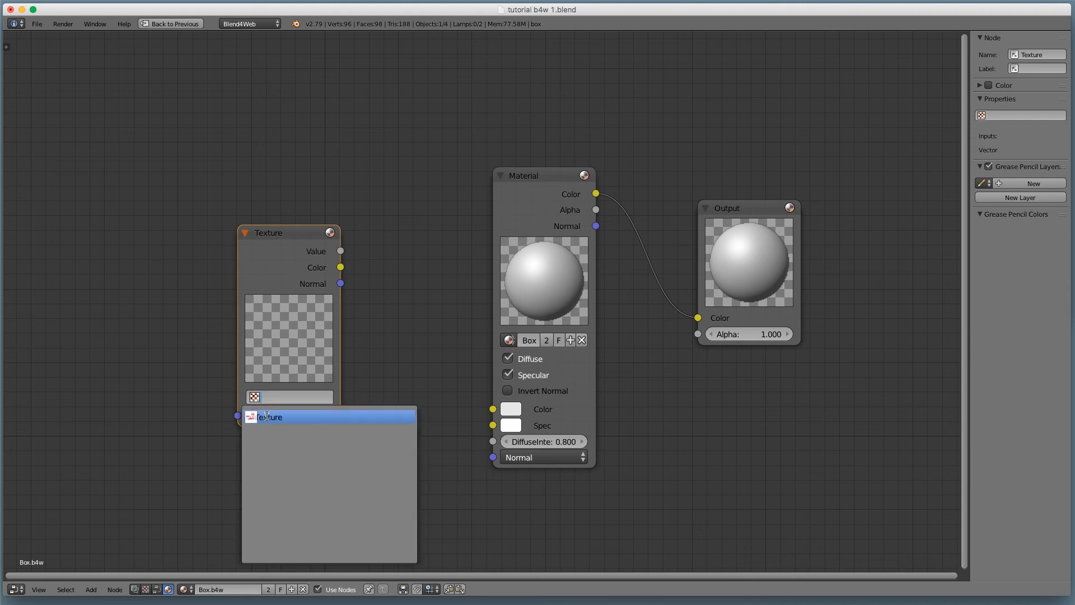
click(268, 417)
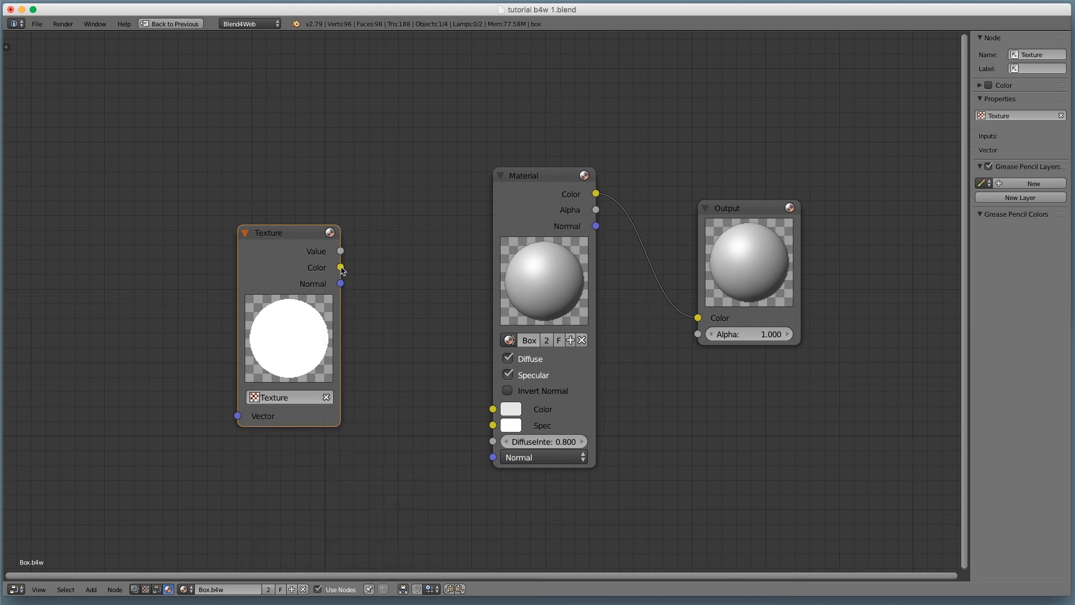
drag(341, 268, 492, 409)
key(g)
click(532, 296)
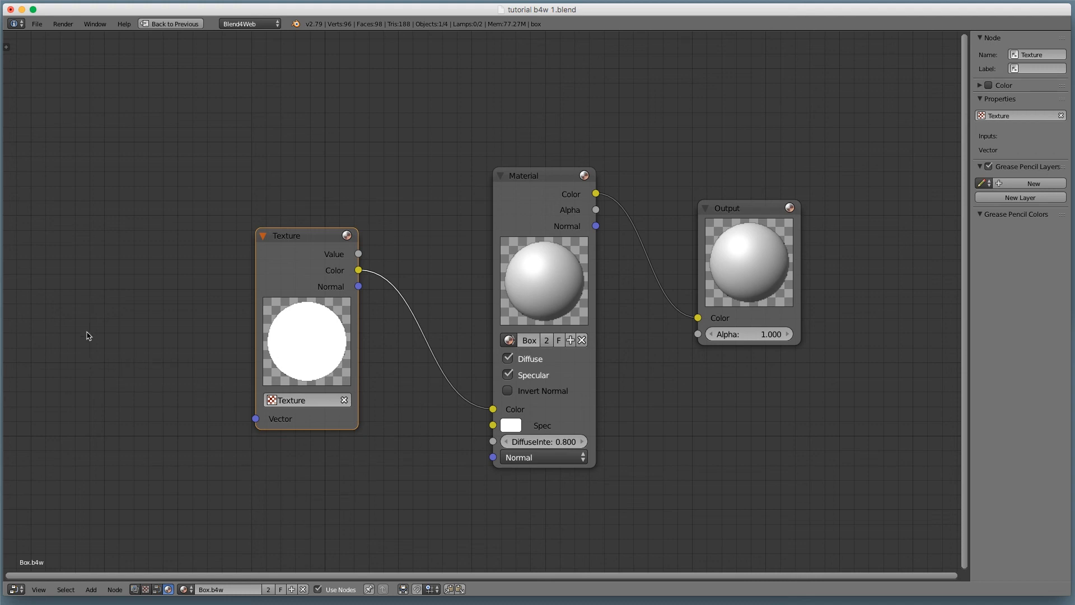
key(shift+a)
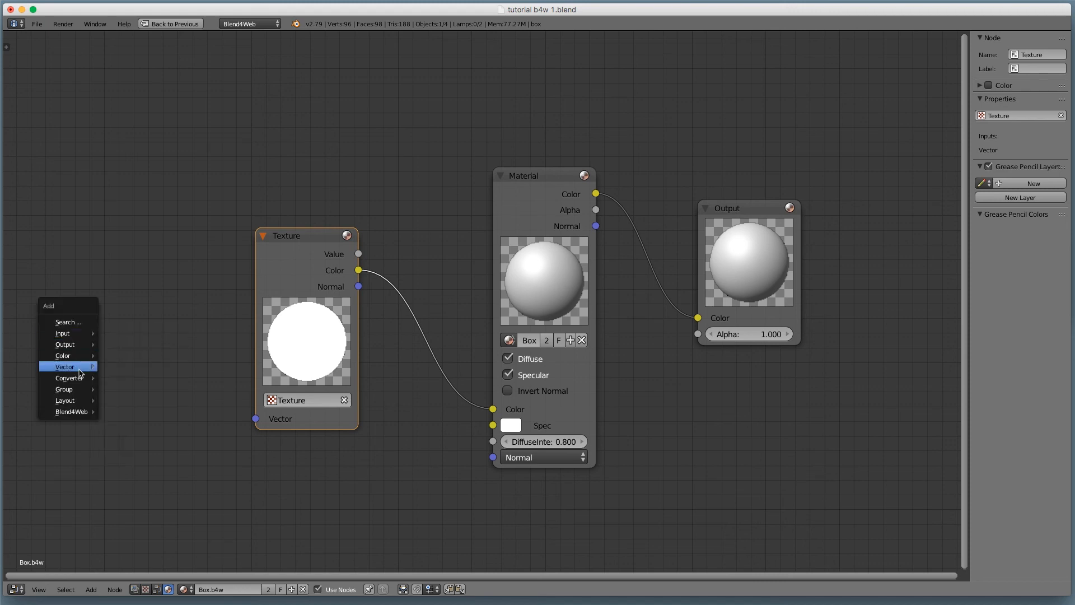
mouse_move(81, 378)
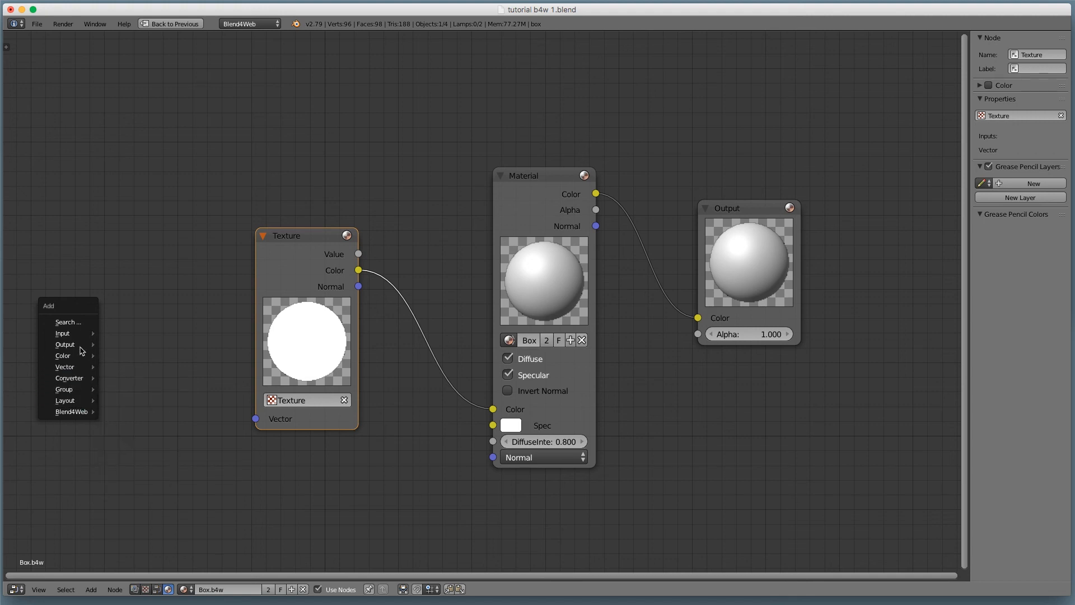
mouse_move(79, 359)
mouse_move(81, 335)
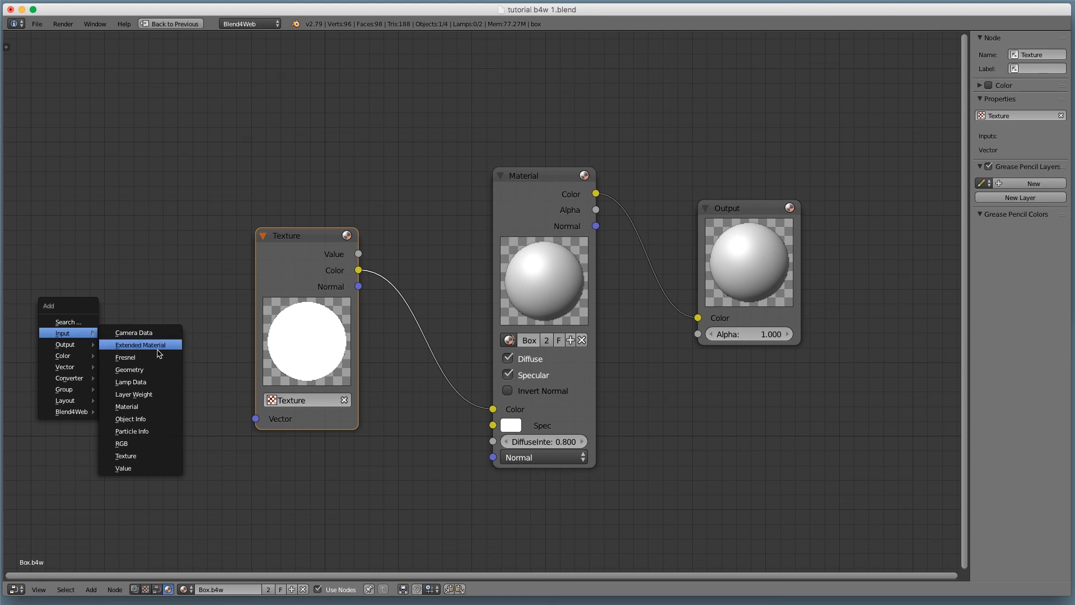
click(146, 418)
right_click(70, 301)
Step: Add a Geometry node before the Texture node and link its UV output to the texture's Vector input
key(shift+a)
mouse_move(82, 320)
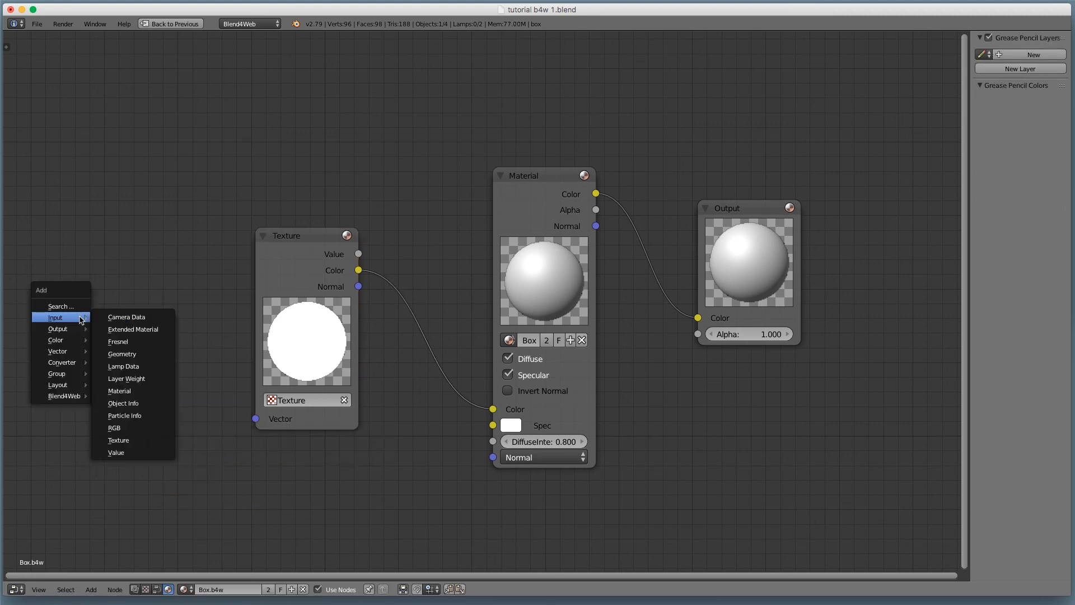
click(133, 357)
click(34, 268)
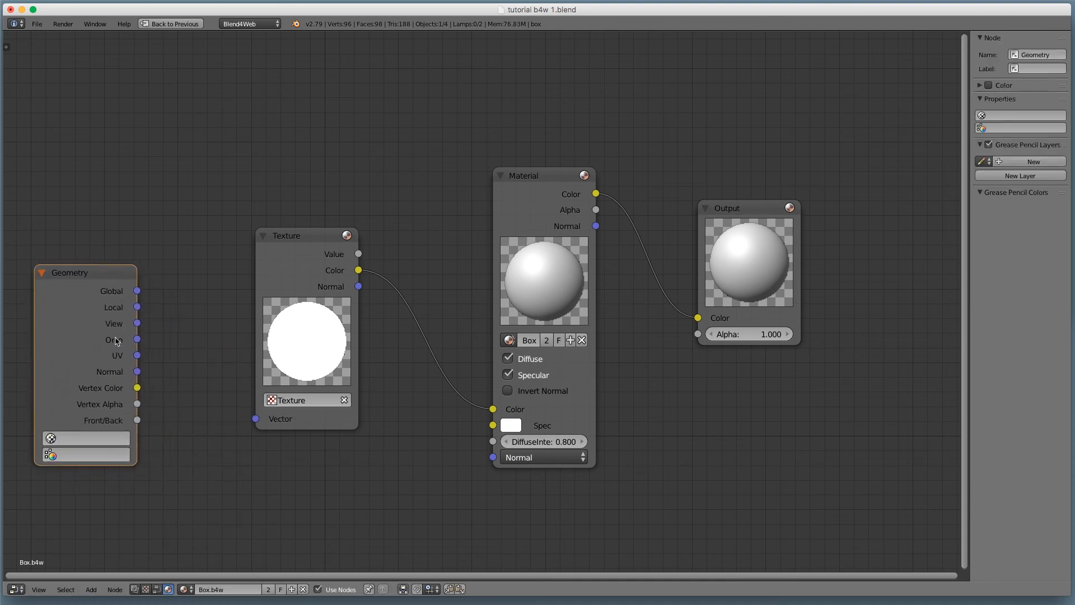
drag(137, 357, 263, 426)
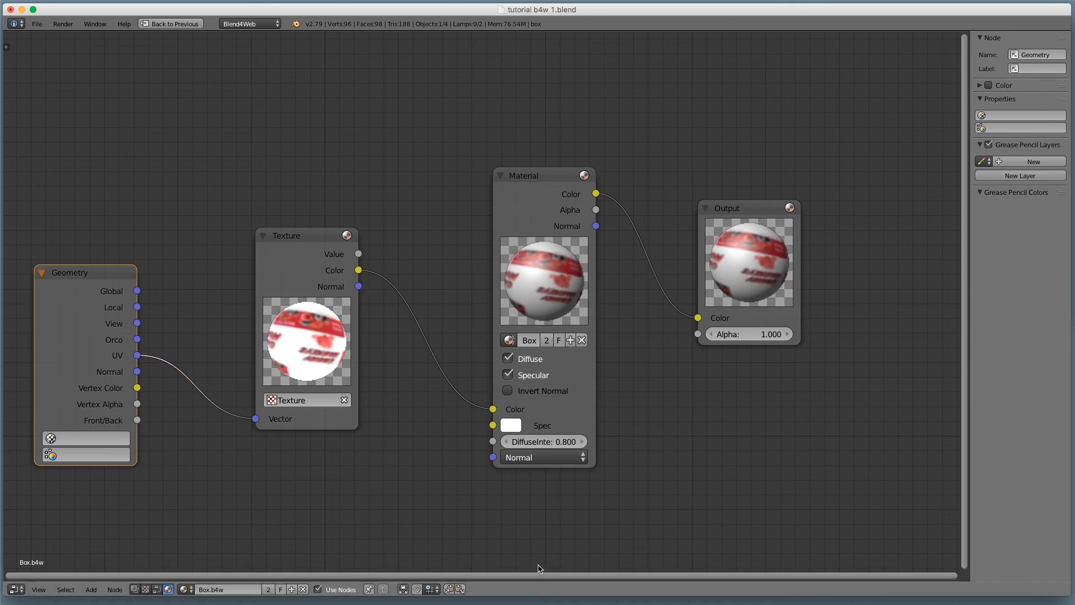
Step: Preview the UV-mapped box in the Blend4Web Viewer, inspect it, close the preview and return to Blender
key(ctrl+space)
click(869, 368)
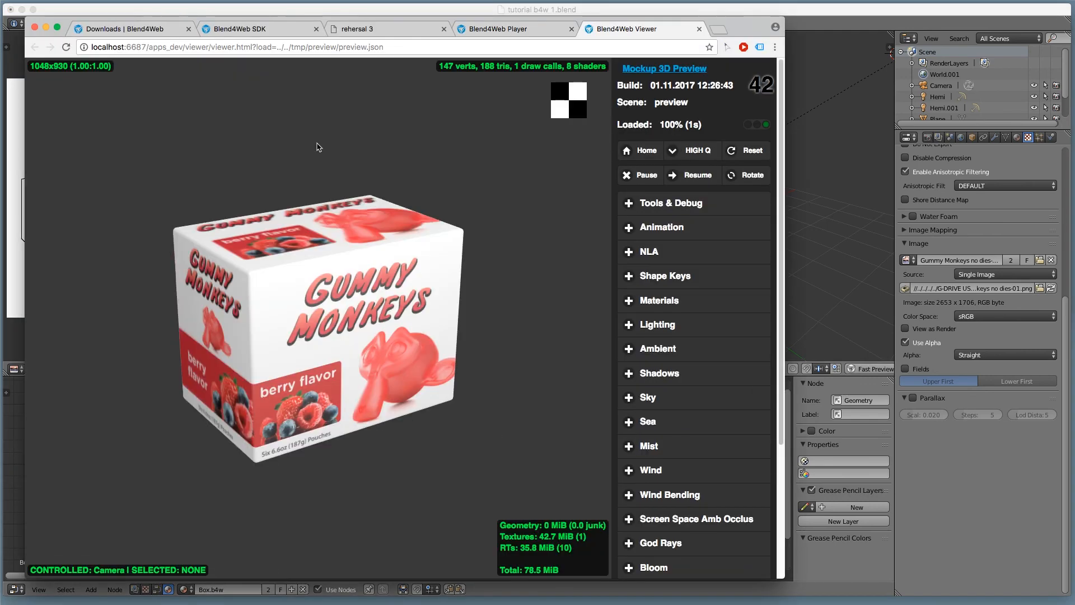
drag(347, 214, 401, 280)
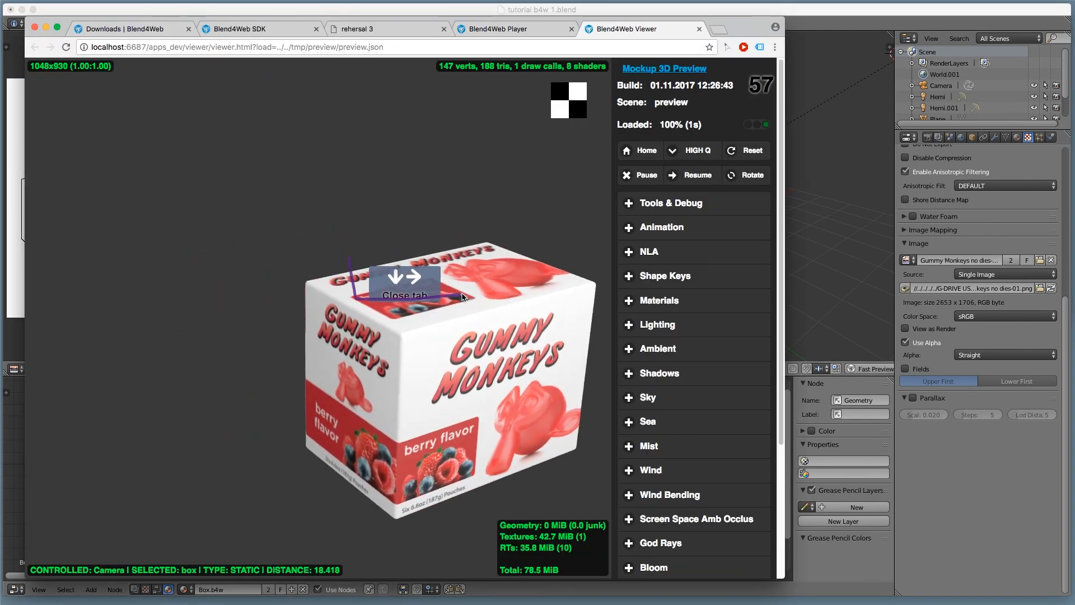
key(super+w)
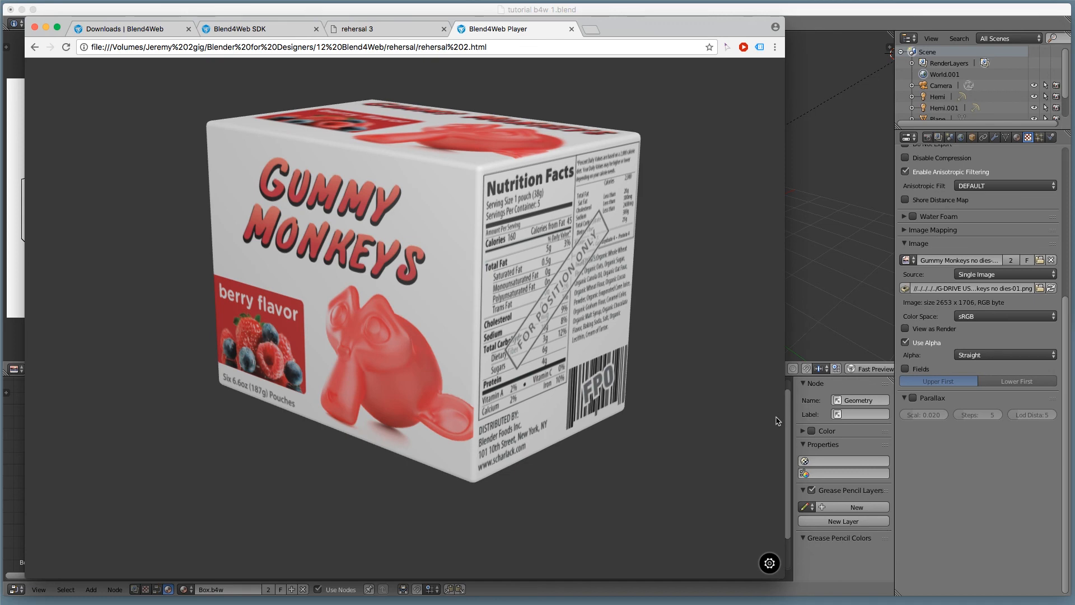
click(829, 431)
Step: Maximize the node editor and shift the Geometry and Texture nodes away from the Material node to free space
key(shift+space)
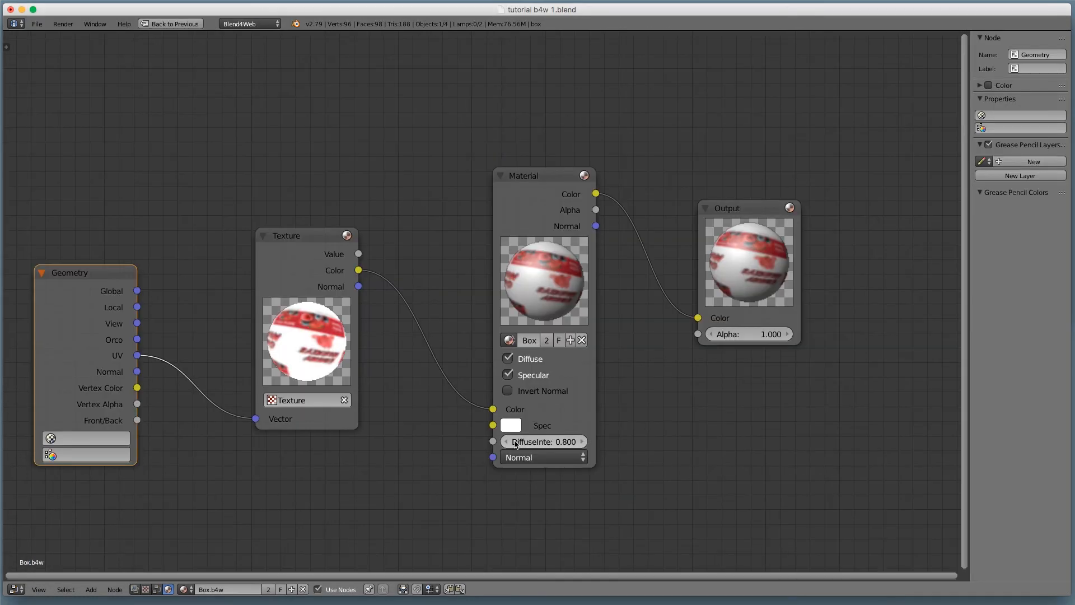
drag(81, 278, 61, 271)
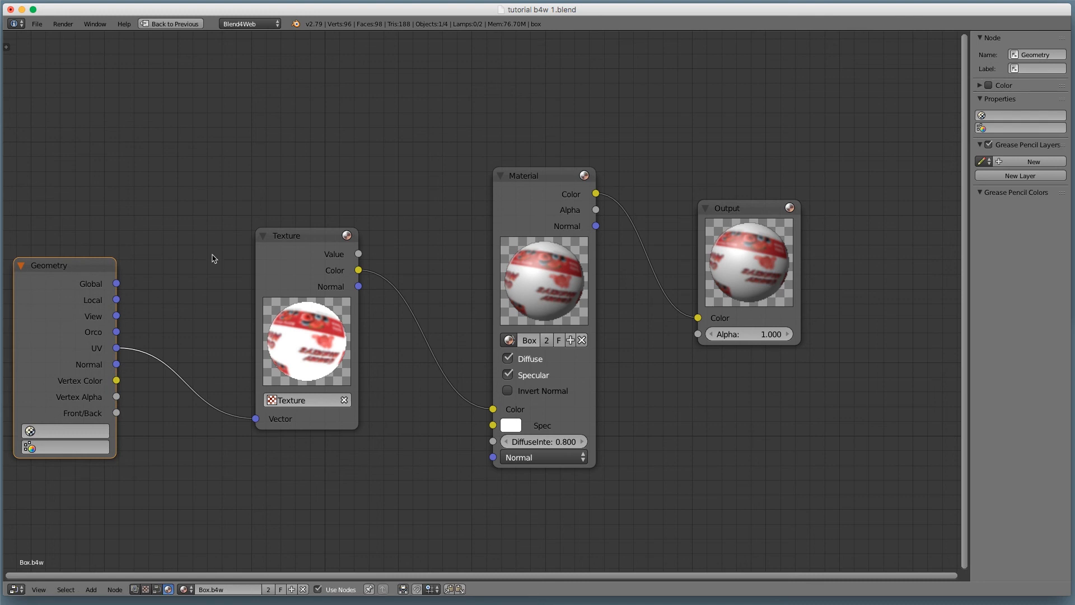
drag(292, 245, 215, 258)
Step: Insert a Hue Saturation Value node on the link between the Texture node and the Material node
key(shift+a)
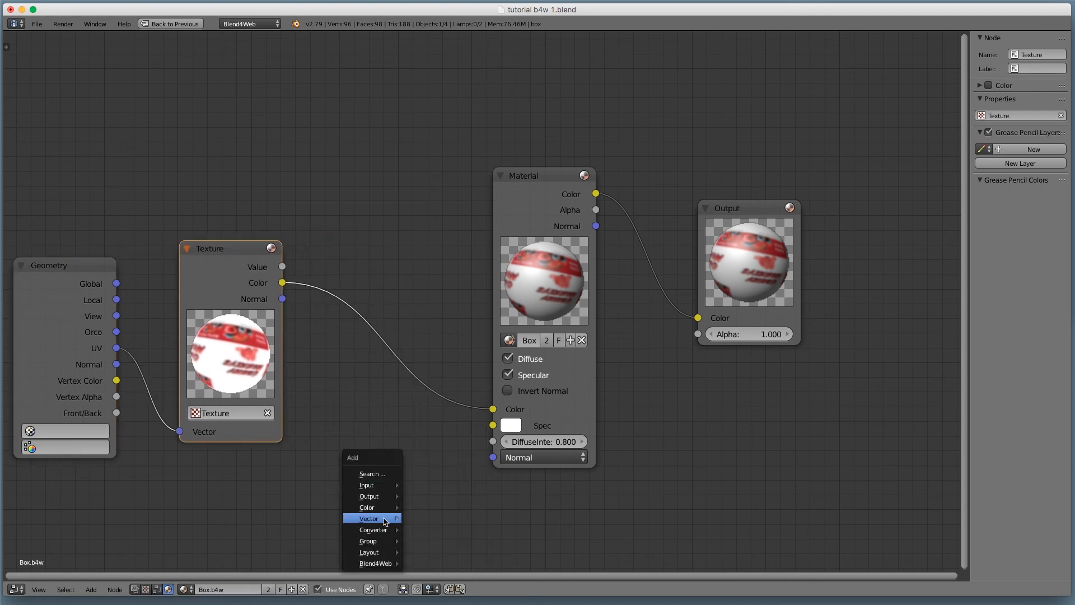
mouse_move(383, 508)
click(427, 519)
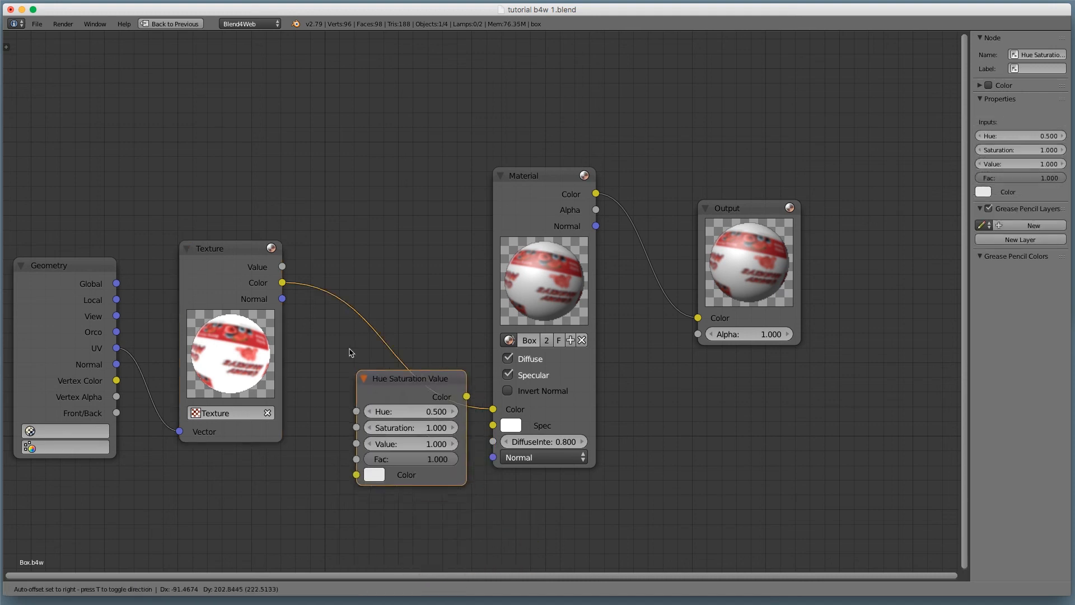
click(340, 310)
Step: Set the Hue Saturation Value node's Hue to 0
click(407, 348)
text(0.5)
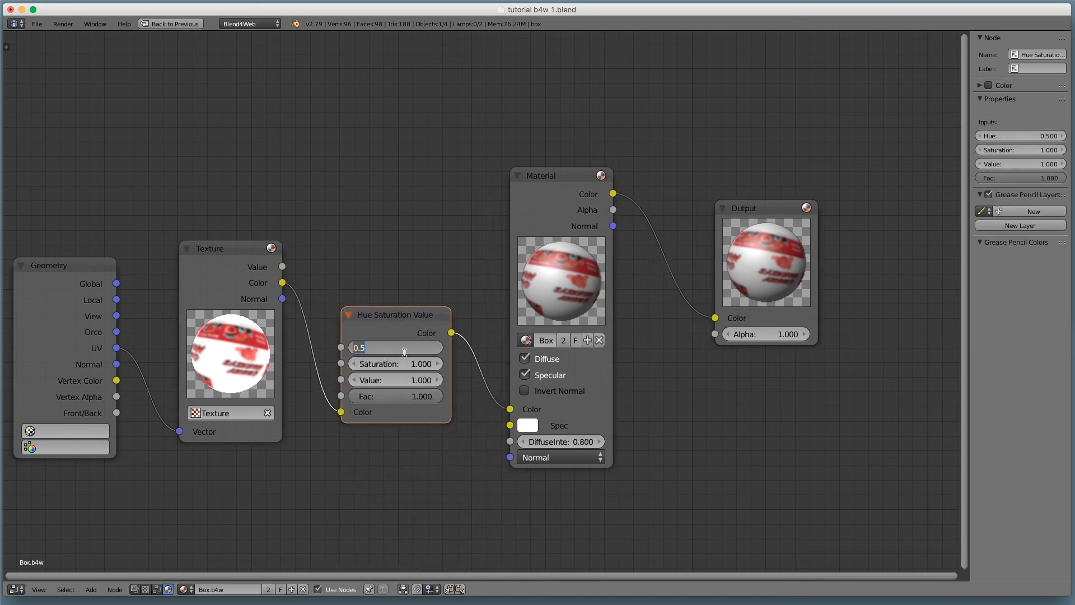
key(Return)
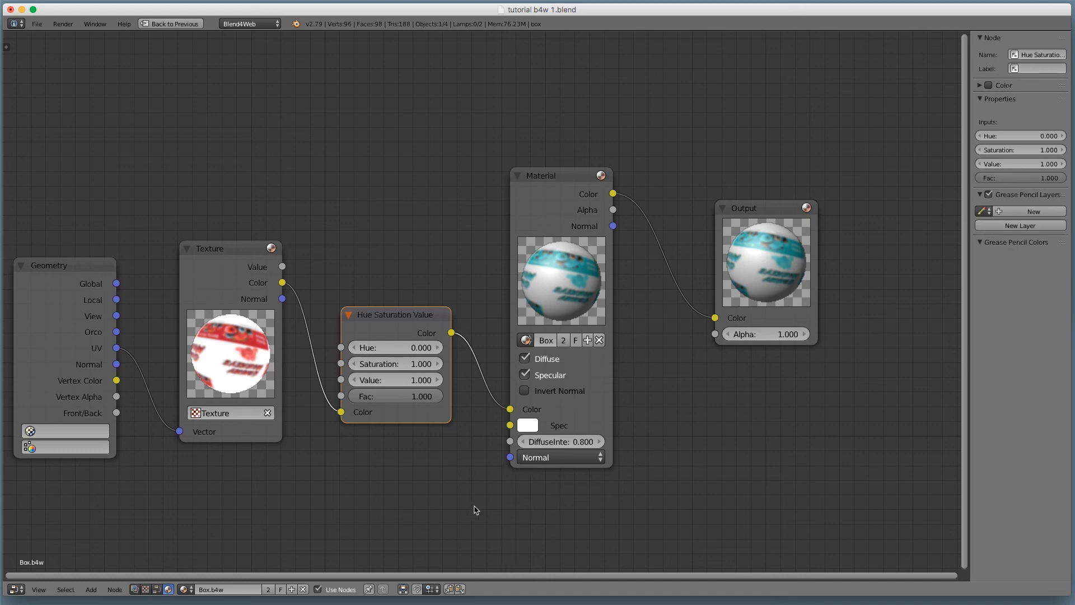
Step: Preview the recolored box in the Blend4Web Viewer, inspect it, close the preview and return to Blender
key(ctrl+space)
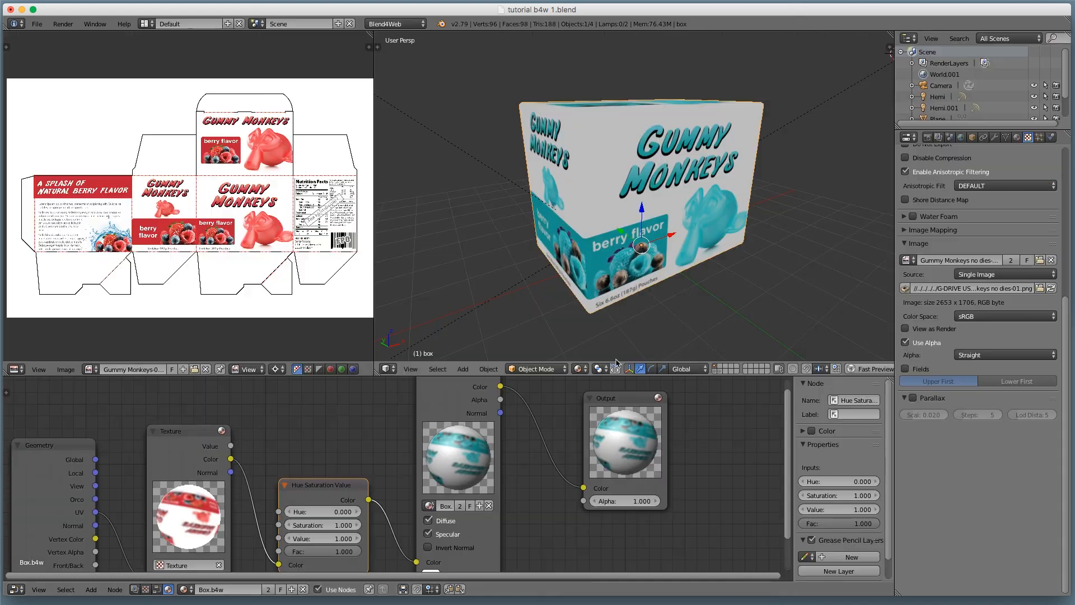
click(872, 368)
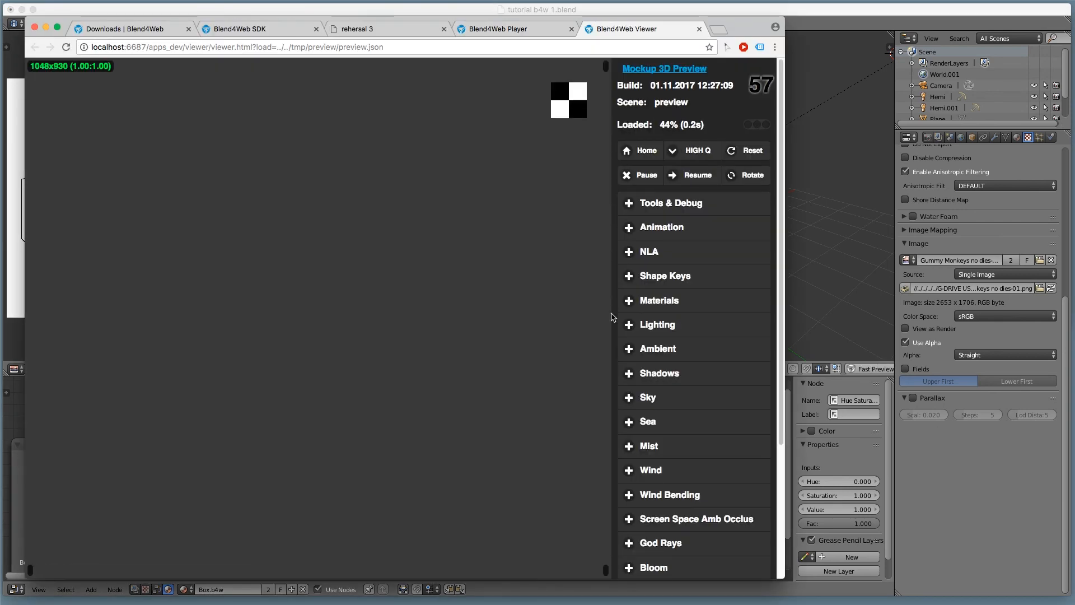
drag(420, 292, 297, 283)
key(super+w)
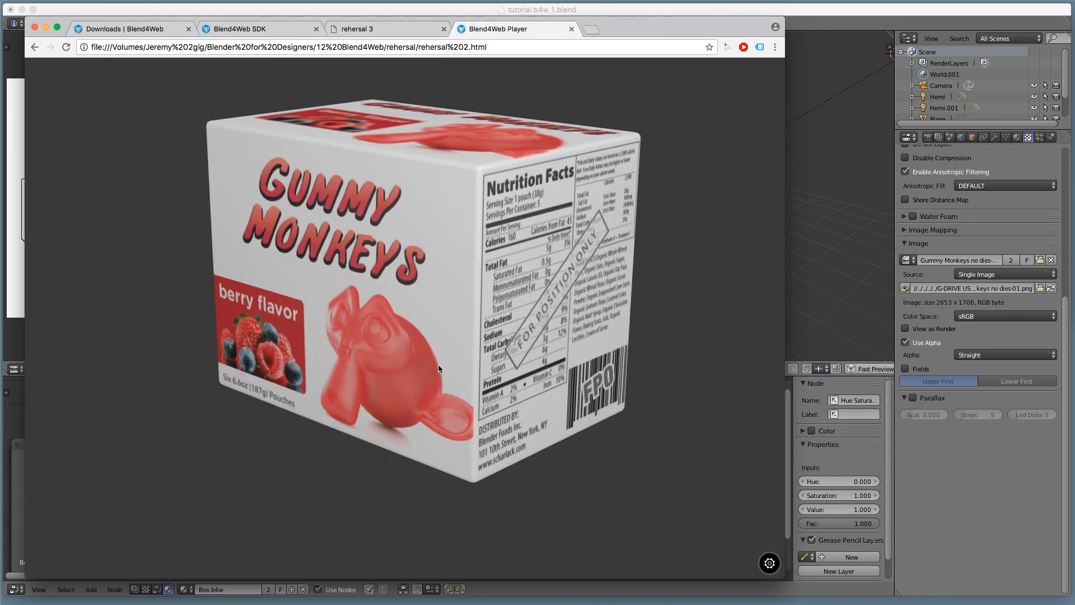
click(859, 449)
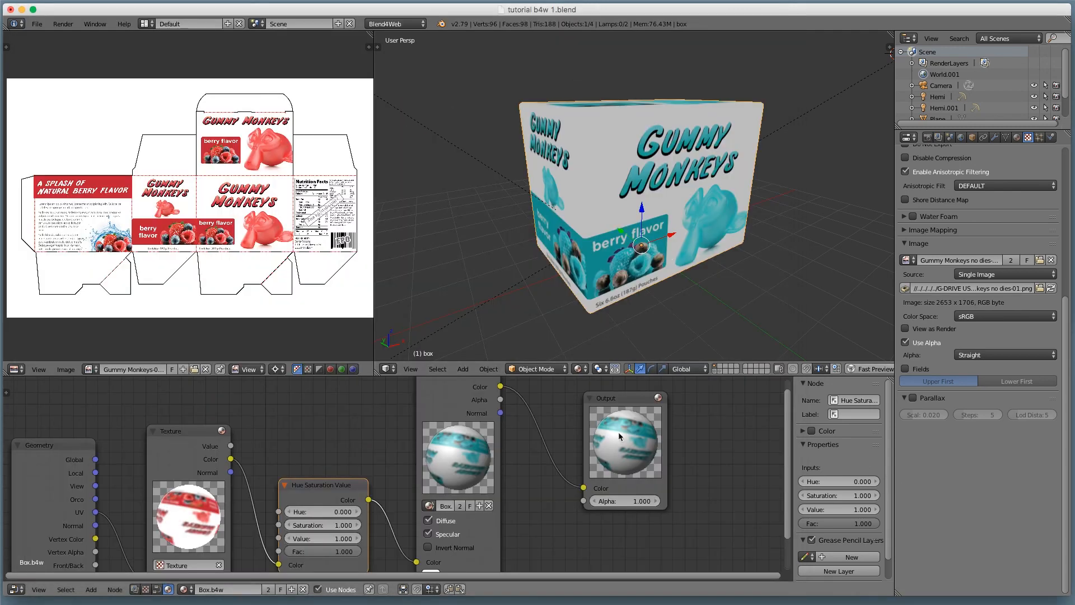
Step: Maximize the node editor and move the Material node slightly closer to the Output node
key(shift+space)
scroll(404, 404, down, 2)
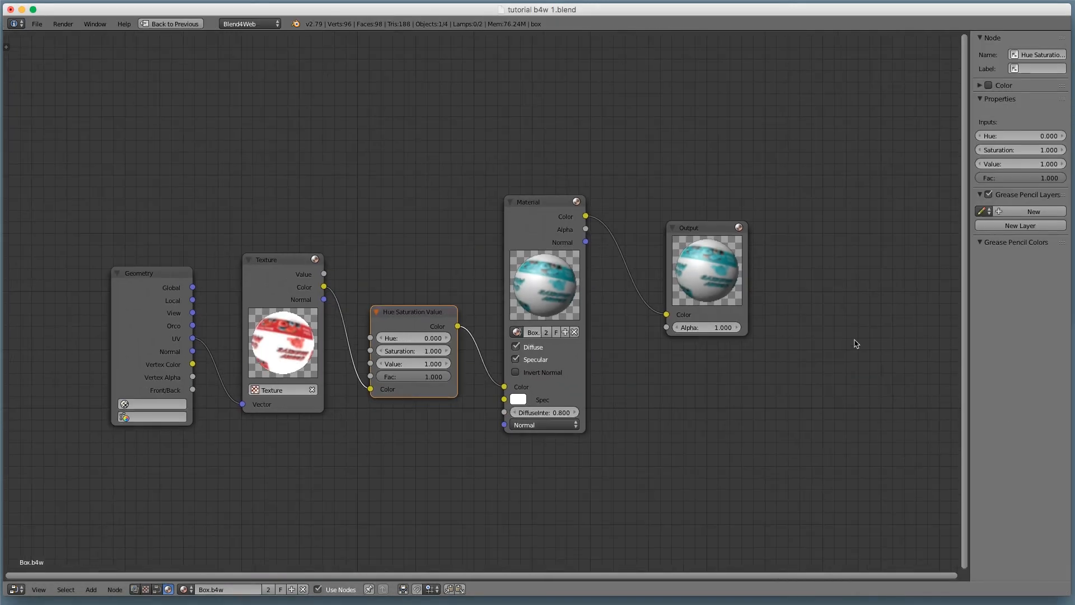
click(695, 235)
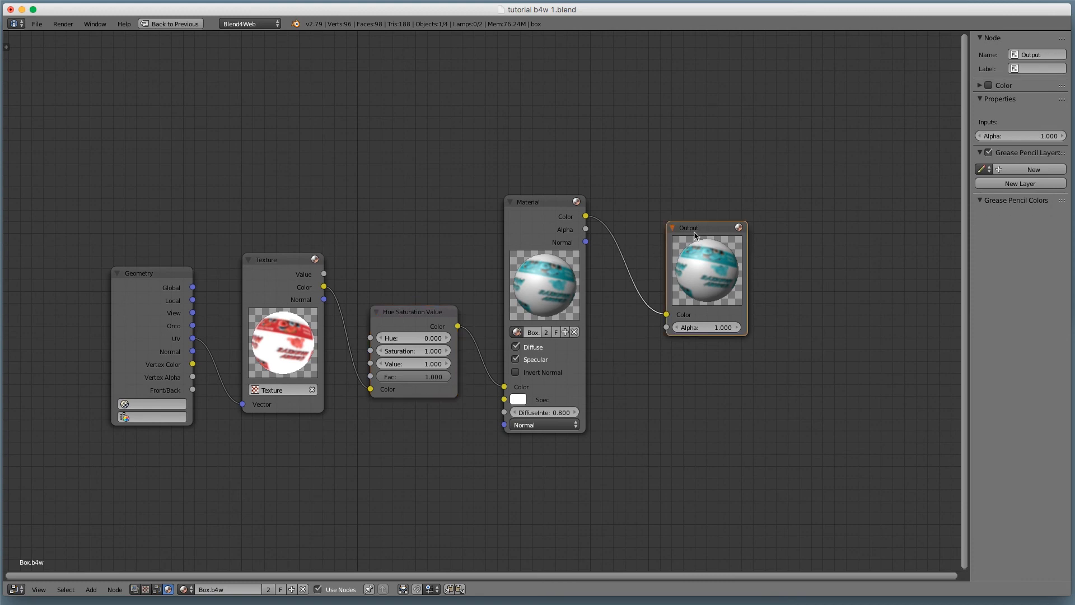
drag(553, 209, 576, 212)
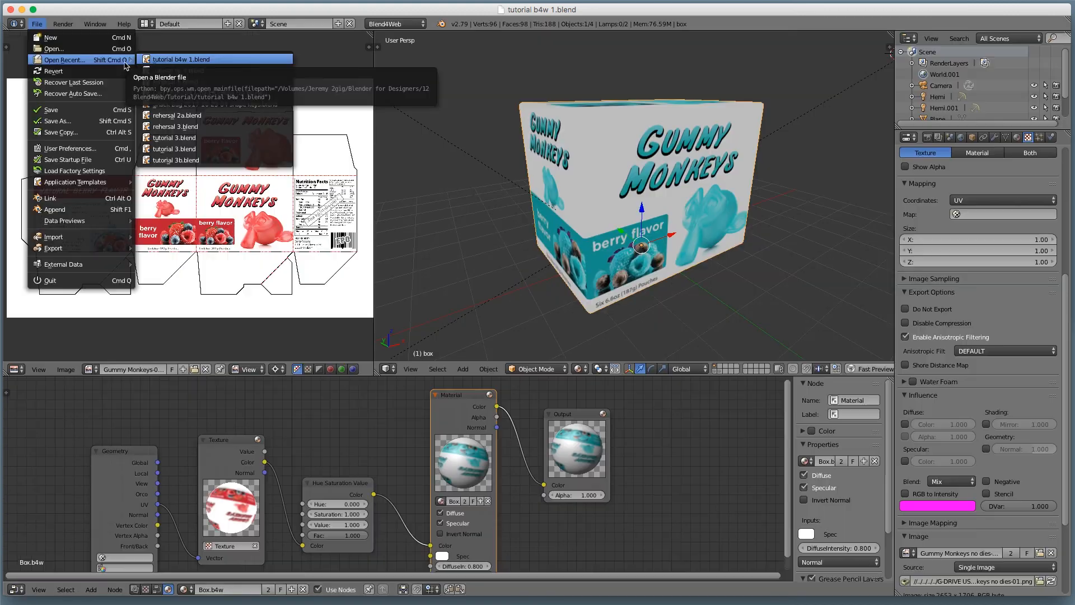
Step: Open the recent file Can 12oz 2017-10-19 image tex.blend and examine the full node network of its PBR material
click(219, 95)
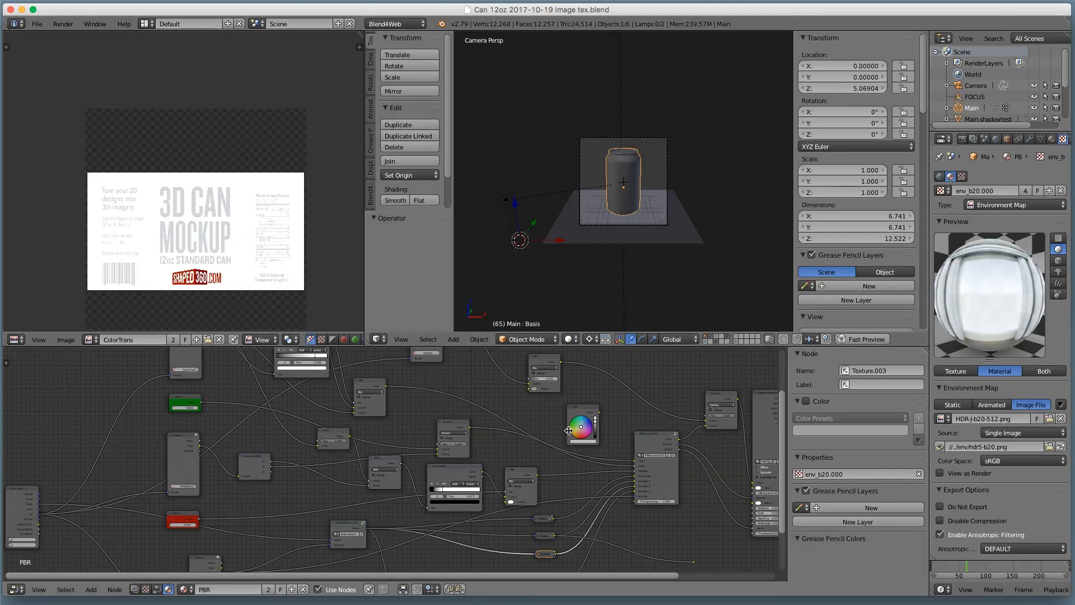
key(ctrl+space)
scroll(569, 435, down, 2)
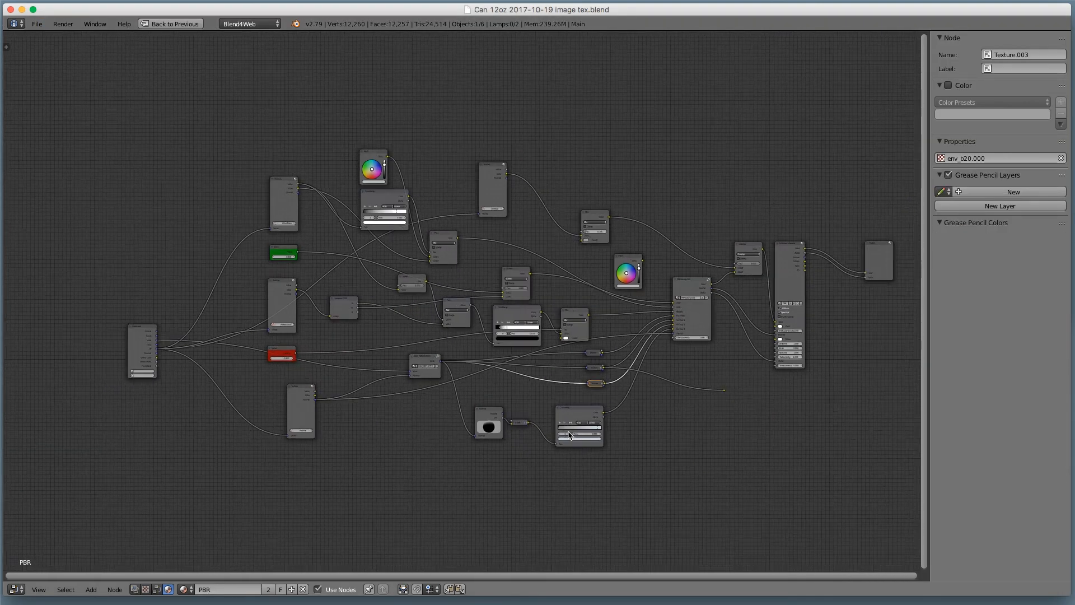
scroll(571, 436, up, 1)
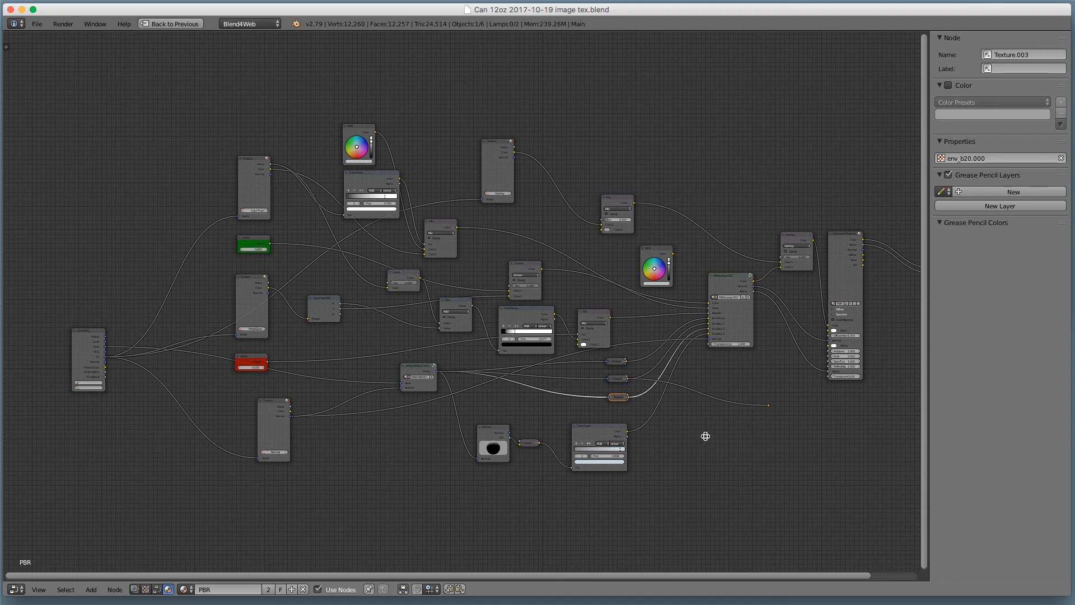
middle_drag(706, 437, 648, 448)
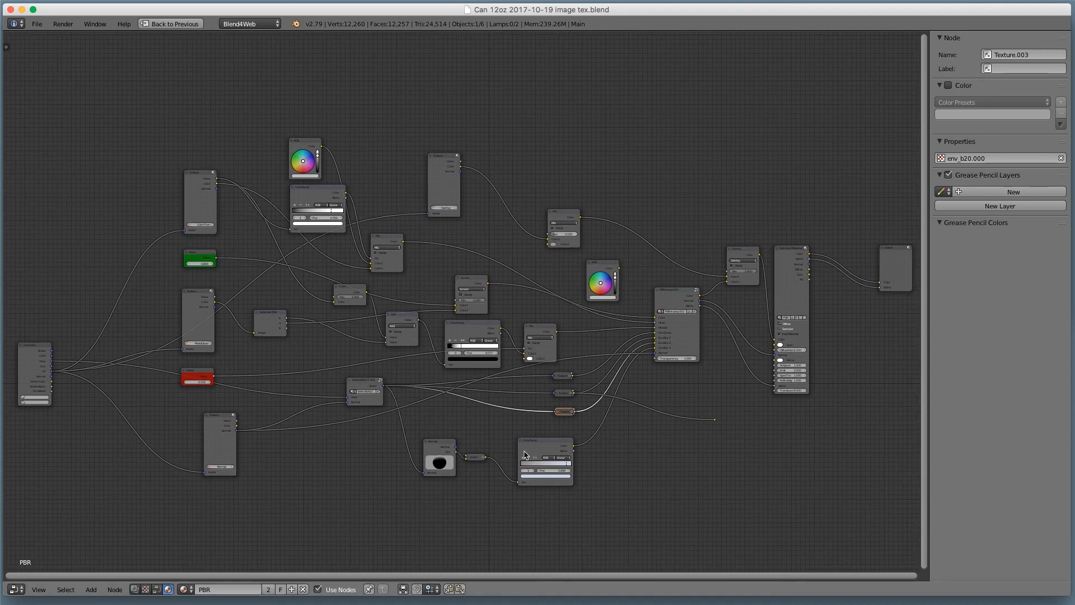
key(ctrl+space)
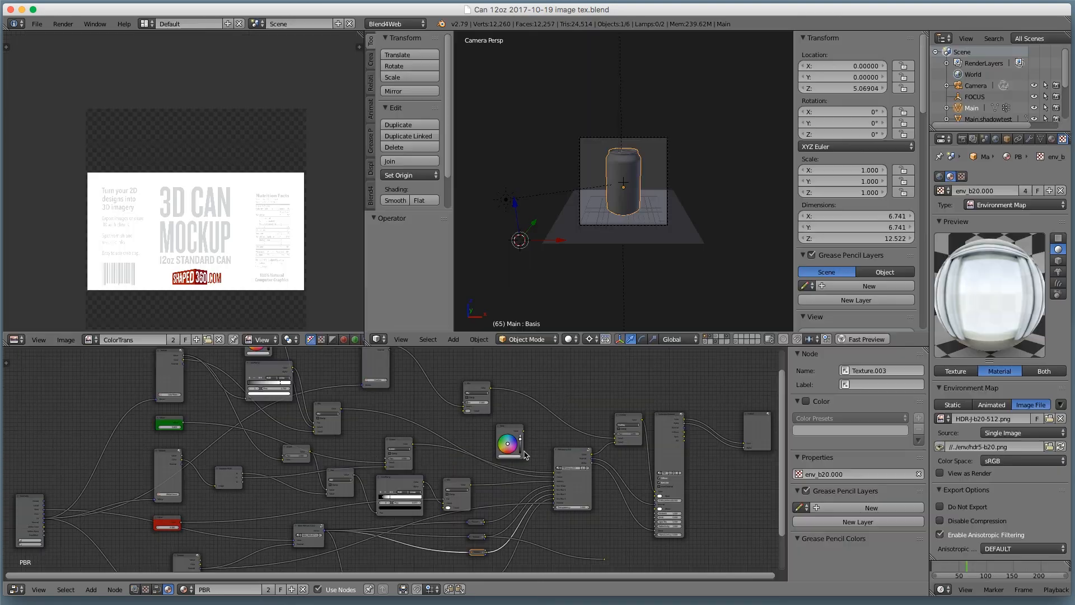
Step: Reopen the recent file tutorial b4w 1.blend
click(37, 24)
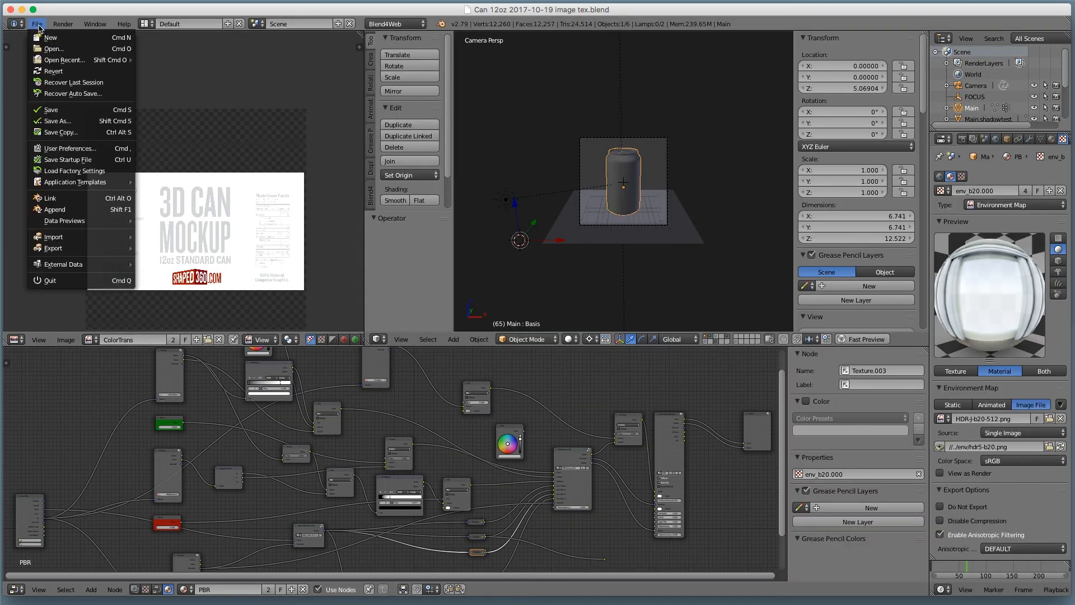
mouse_move(73, 60)
click(185, 71)
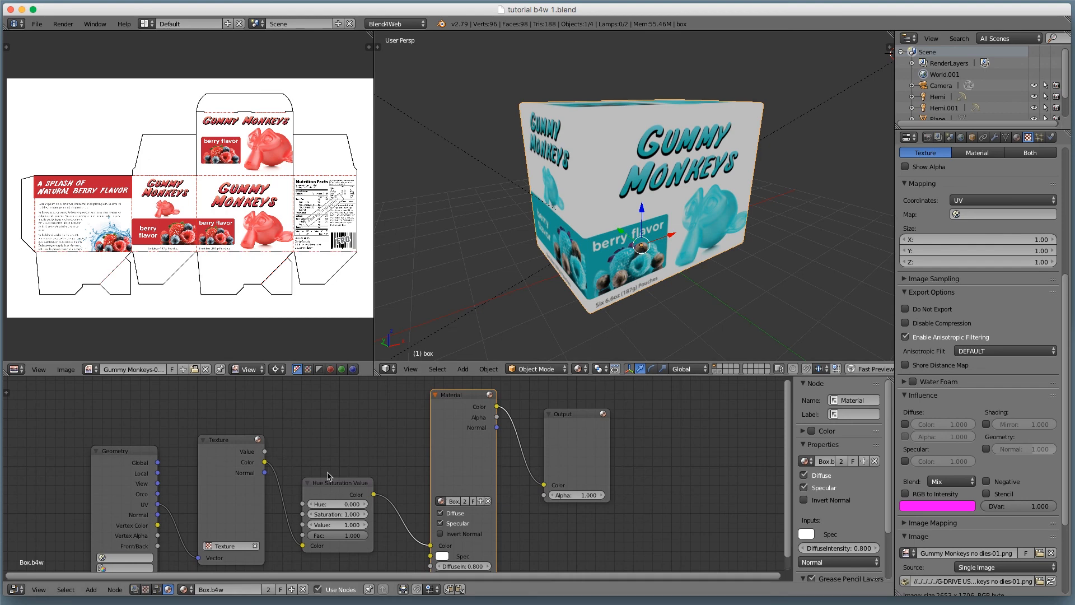
Step: Move the Hue Saturation Value node below the chain, detach it from the Material node, and link the Texture node's Color directly to the Material's Color
key(ctrl+Up)
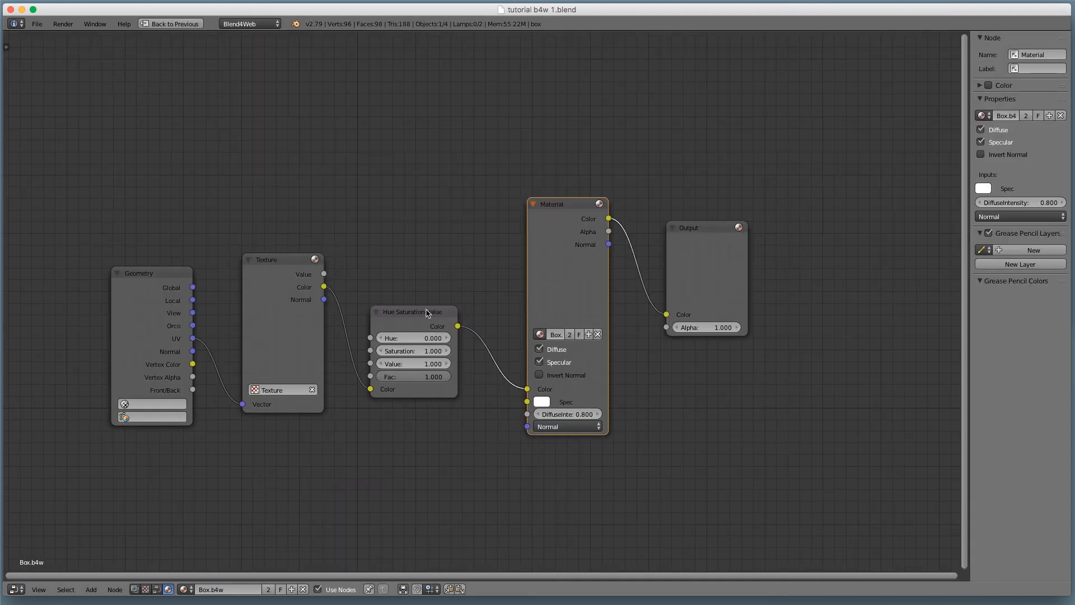
drag(427, 313, 442, 400)
drag(526, 391, 482, 403)
drag(324, 287, 528, 389)
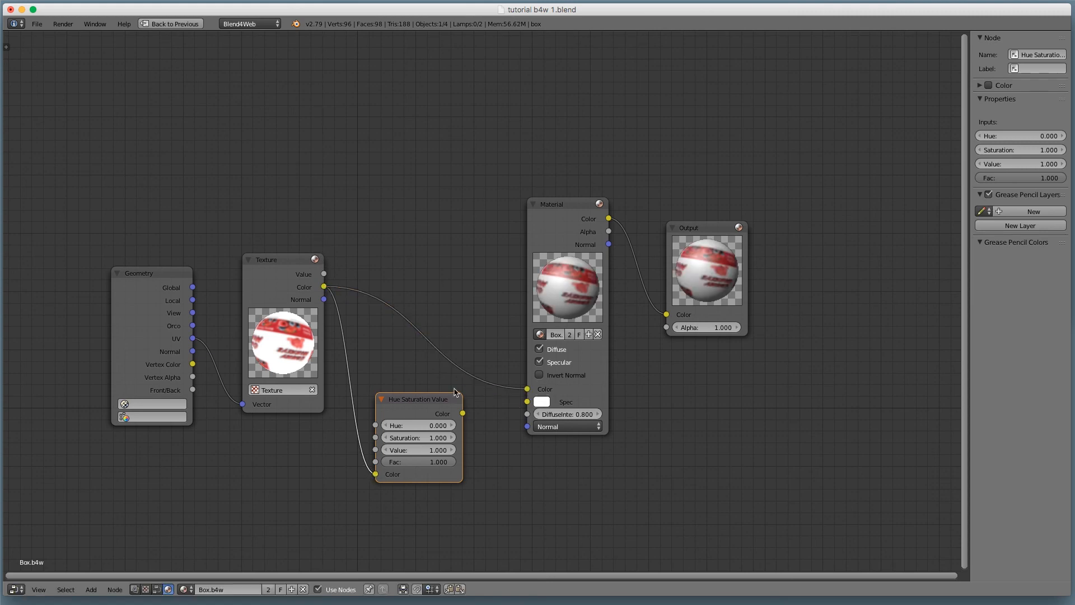
key(shift+space)
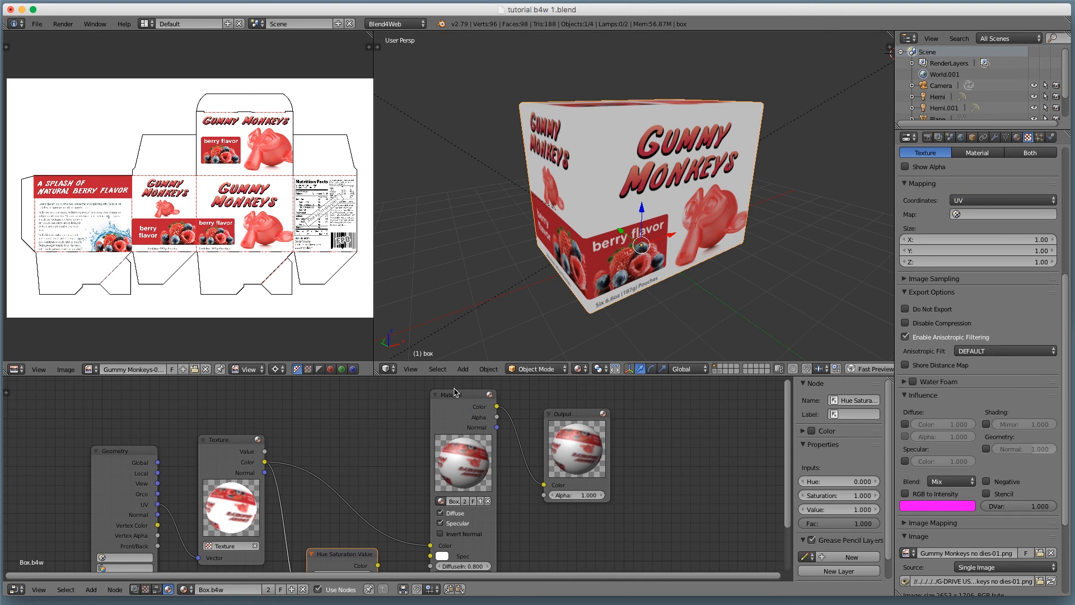
Step: Show the floor's layer together with the box, select the floor, and preview the scene in the Blend4Web Viewer
shift+click(717, 372)
right_click(738, 313)
click(983, 137)
click(972, 137)
click(870, 369)
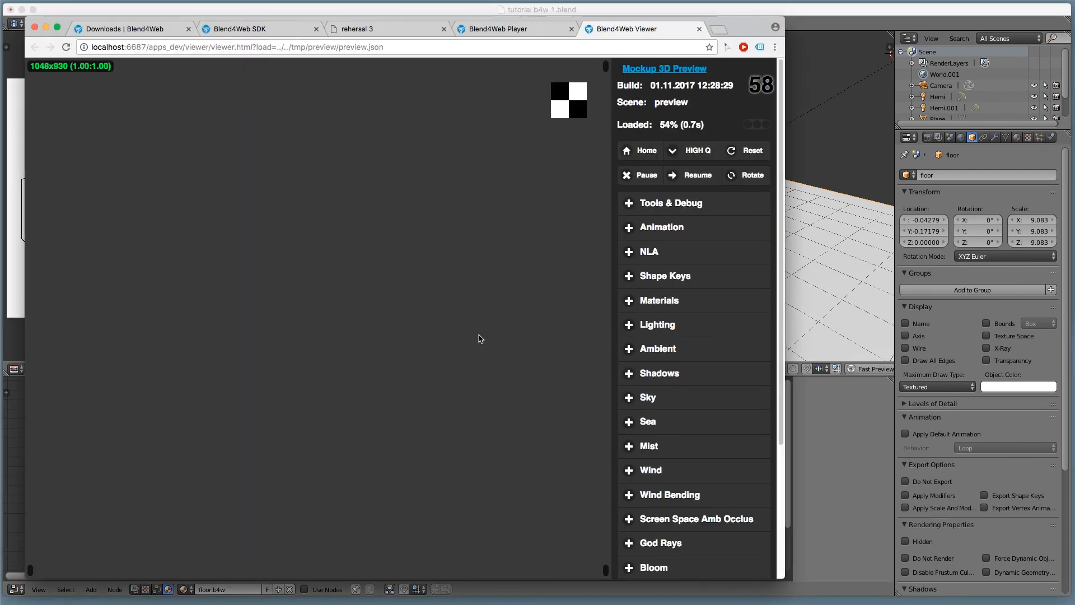
drag(377, 315, 290, 320)
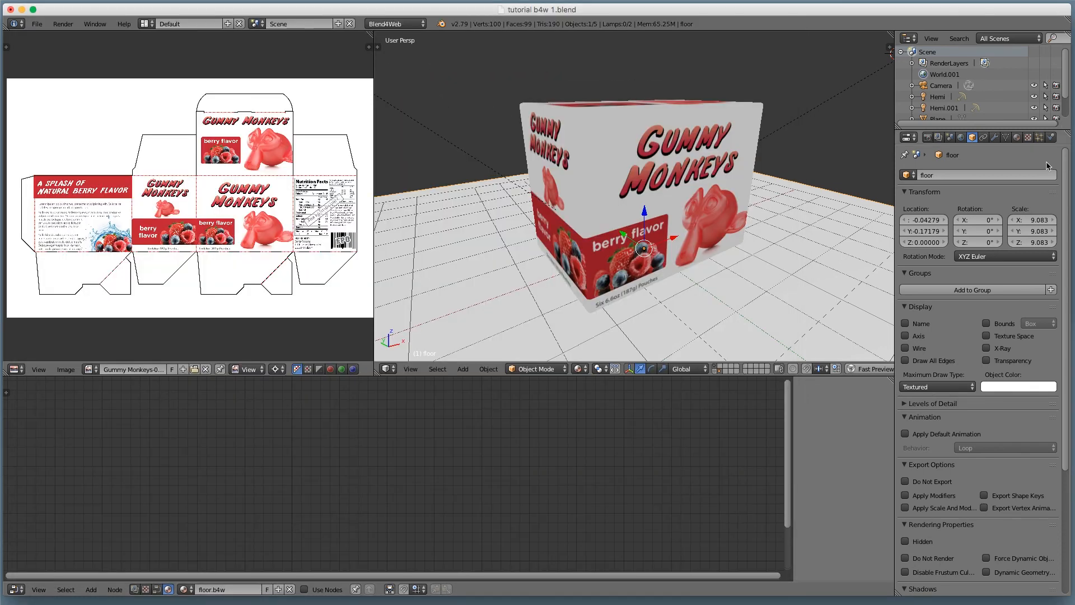
Step: Enable nodes on the floor.b4w material, assign floor.b4w to its Material node, and spread the Material and Output nodes apart
click(1017, 137)
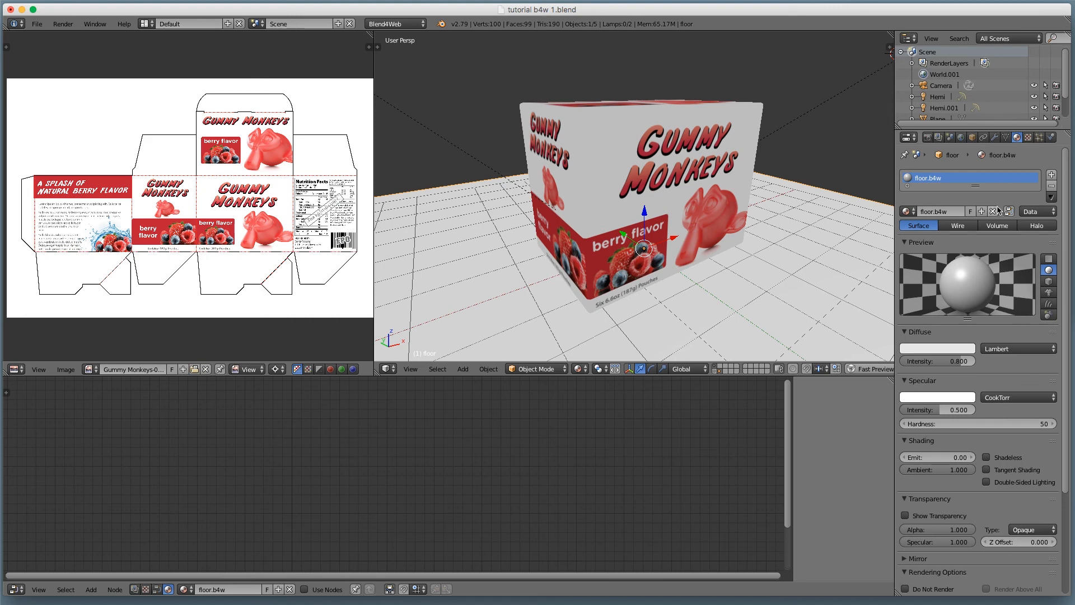
click(1009, 211)
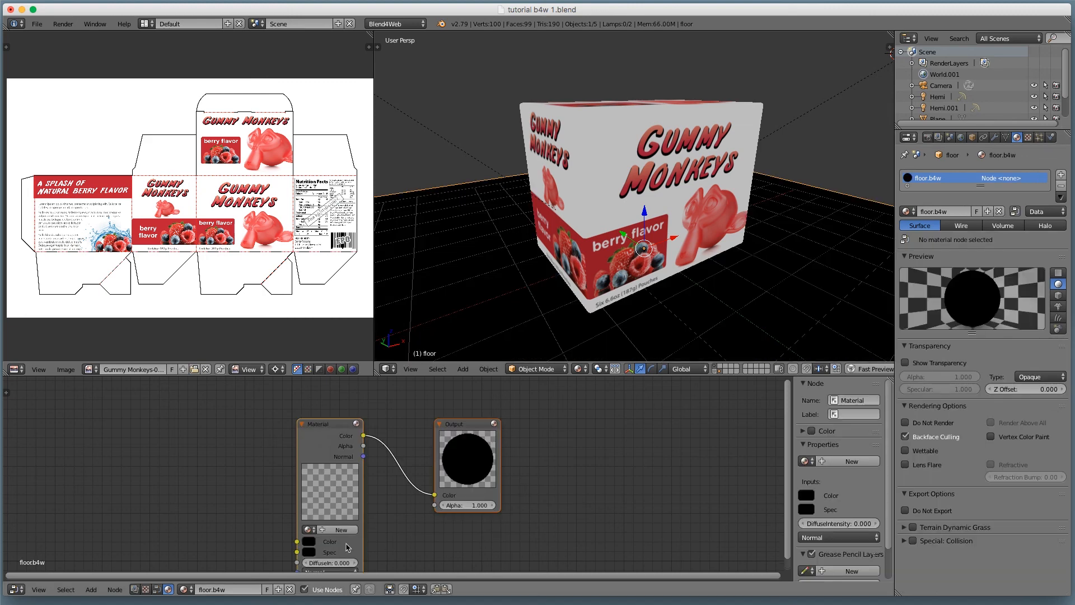
click(308, 530)
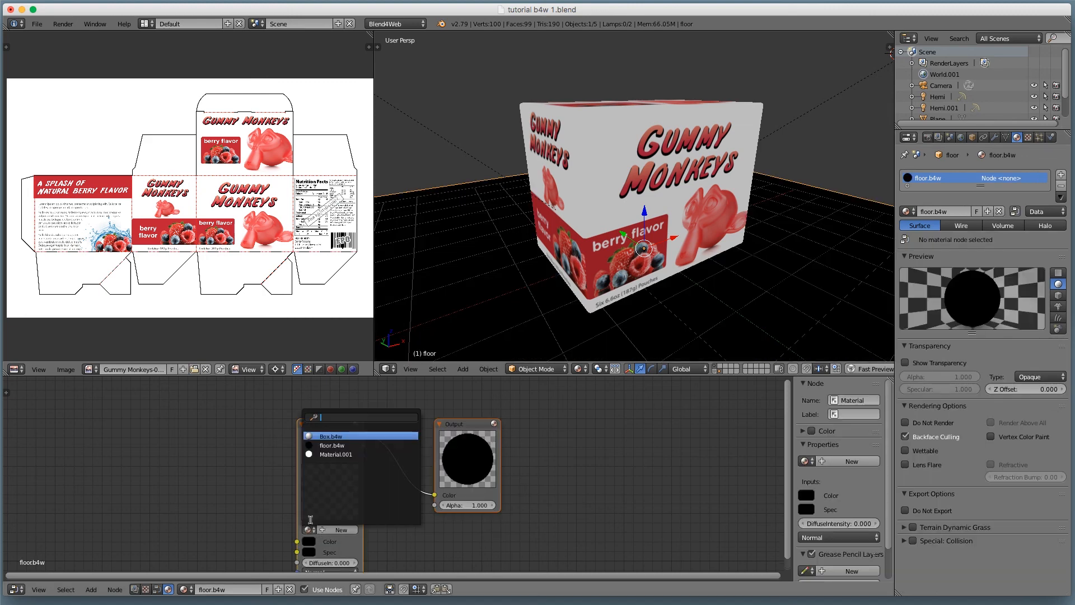
click(349, 446)
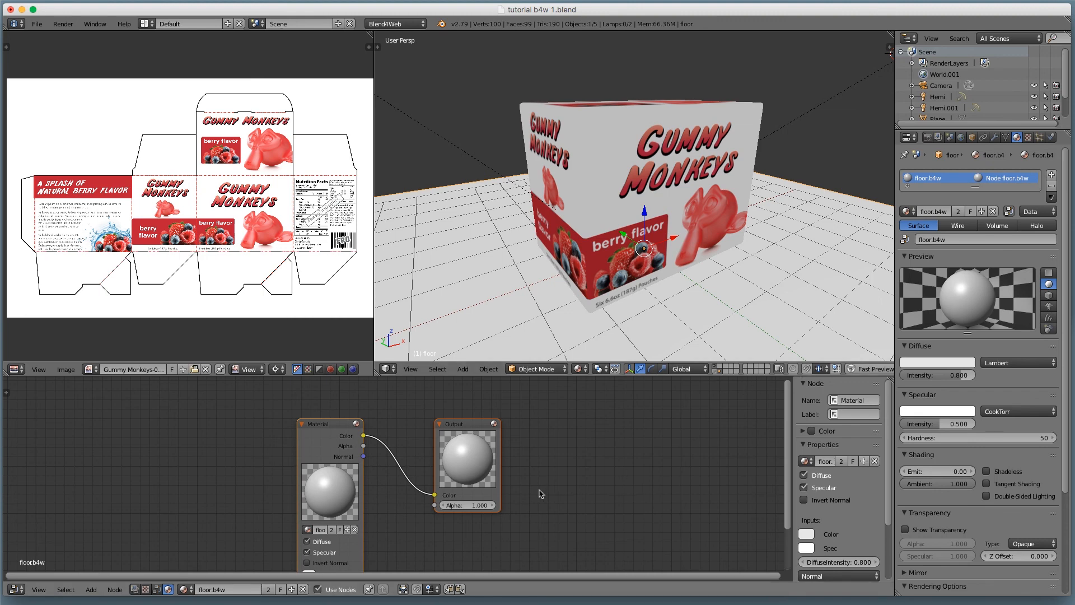
drag(470, 430, 603, 427)
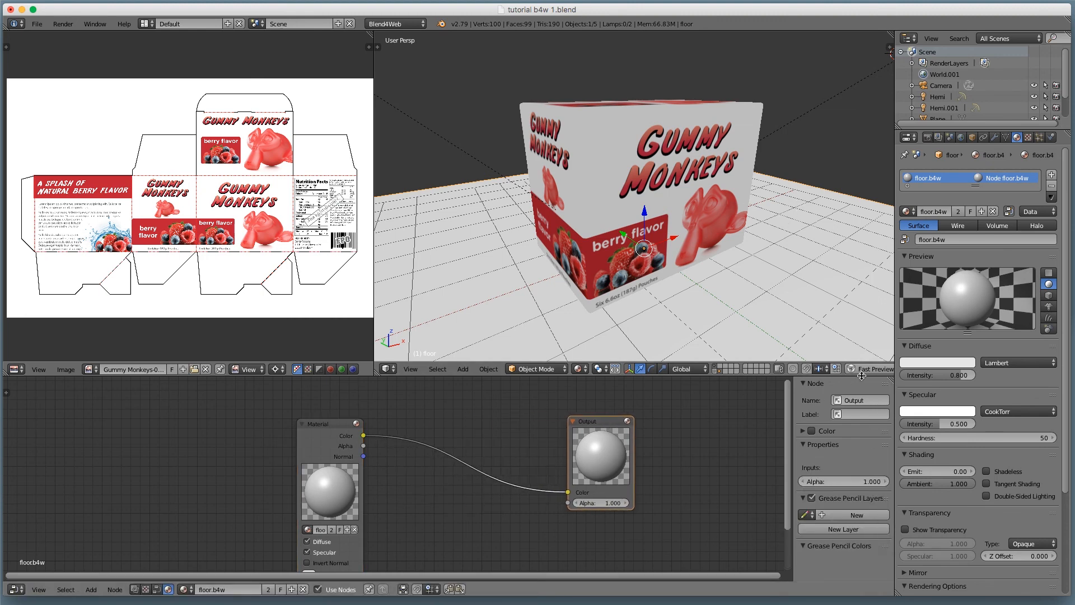
drag(339, 432, 334, 407)
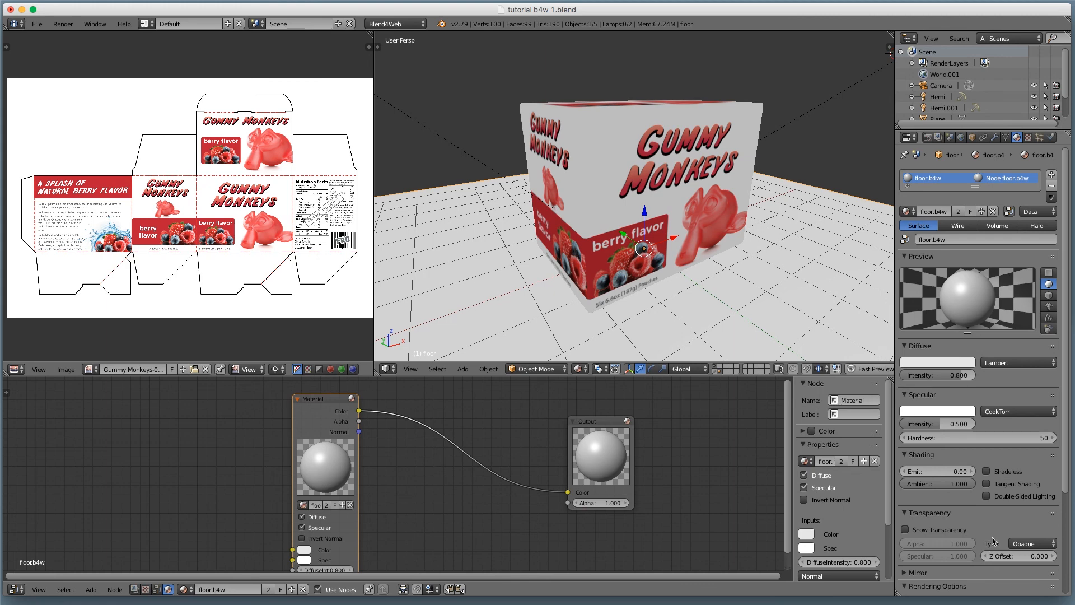
Step: Turn on Show Transparency for the floor.b4w material and set its transparency type to Alpha Sort
scroll(995, 539, down, 1)
scroll(972, 529, down, 2)
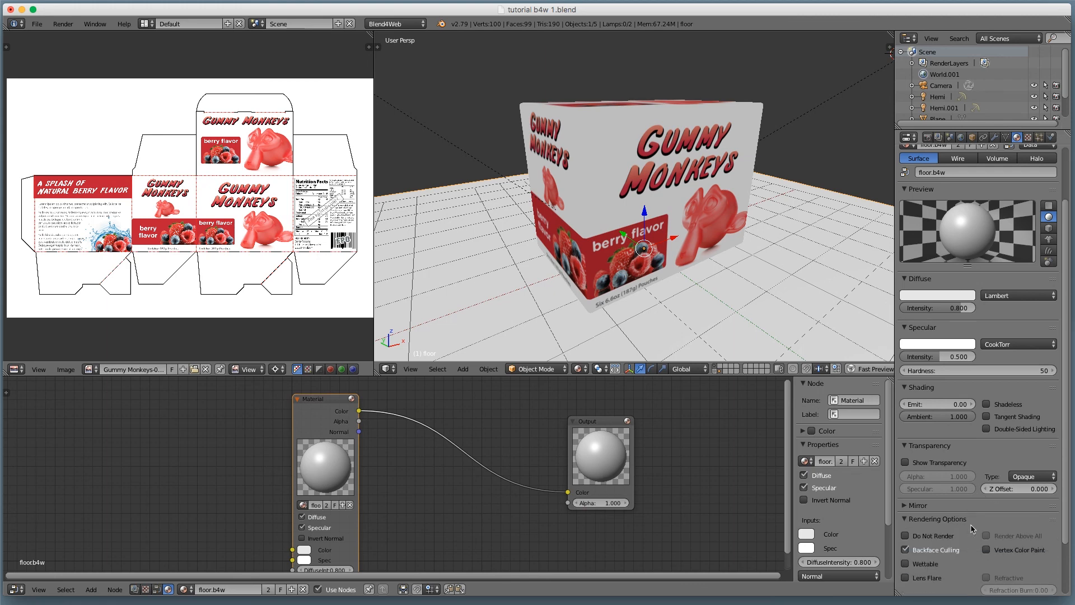
click(948, 465)
click(1031, 476)
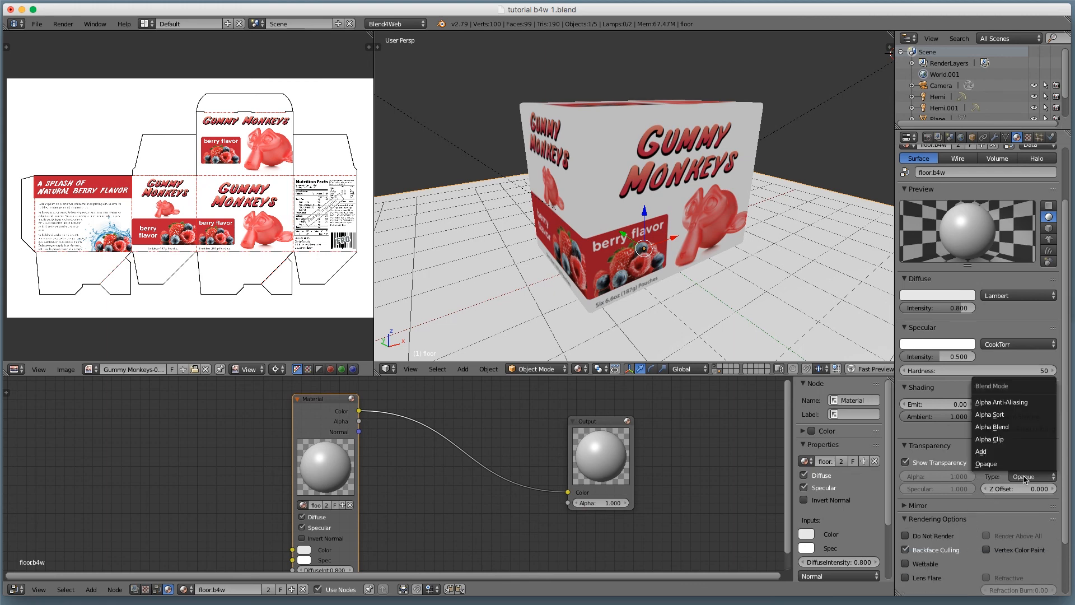
click(1033, 416)
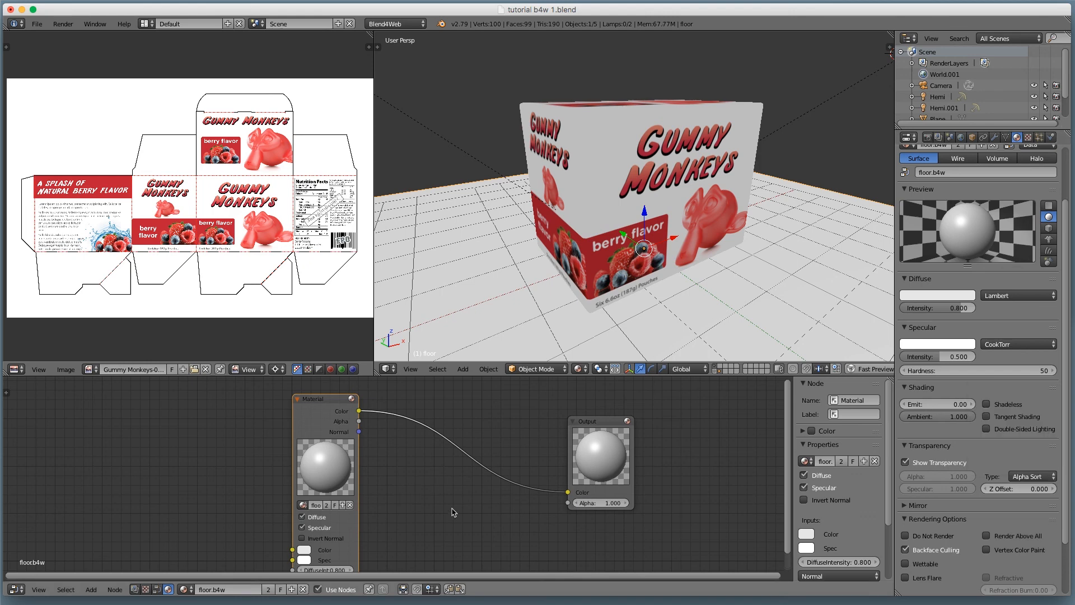
Step: Reroute the Material node's Color output into the Output node's Alpha, insert an Invert node on that link, and space the nodes out
key(ctrl+Up)
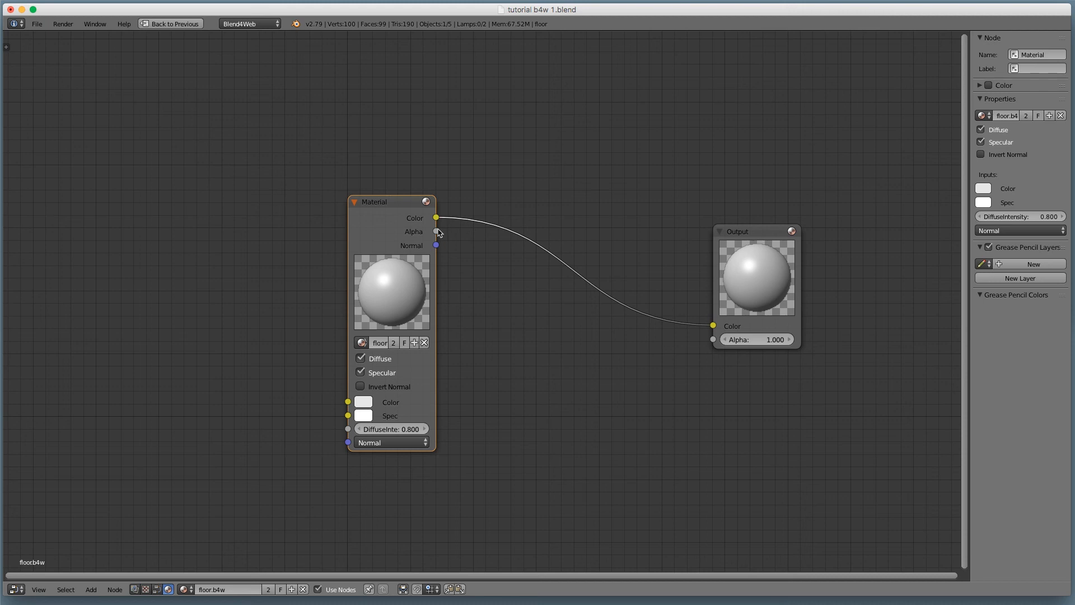
drag(713, 326, 713, 339)
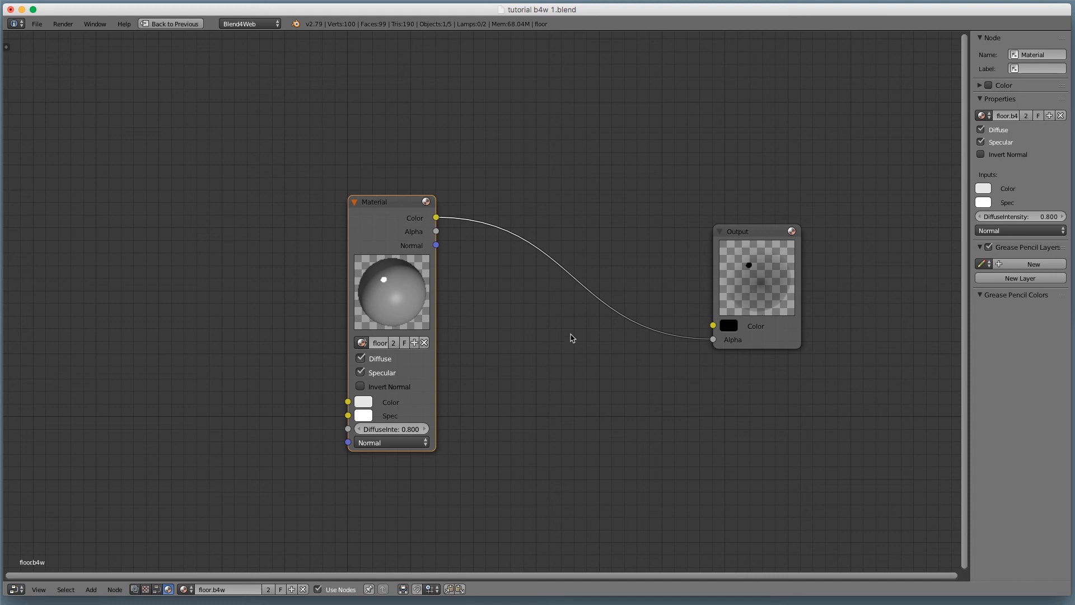
key(shift+a)
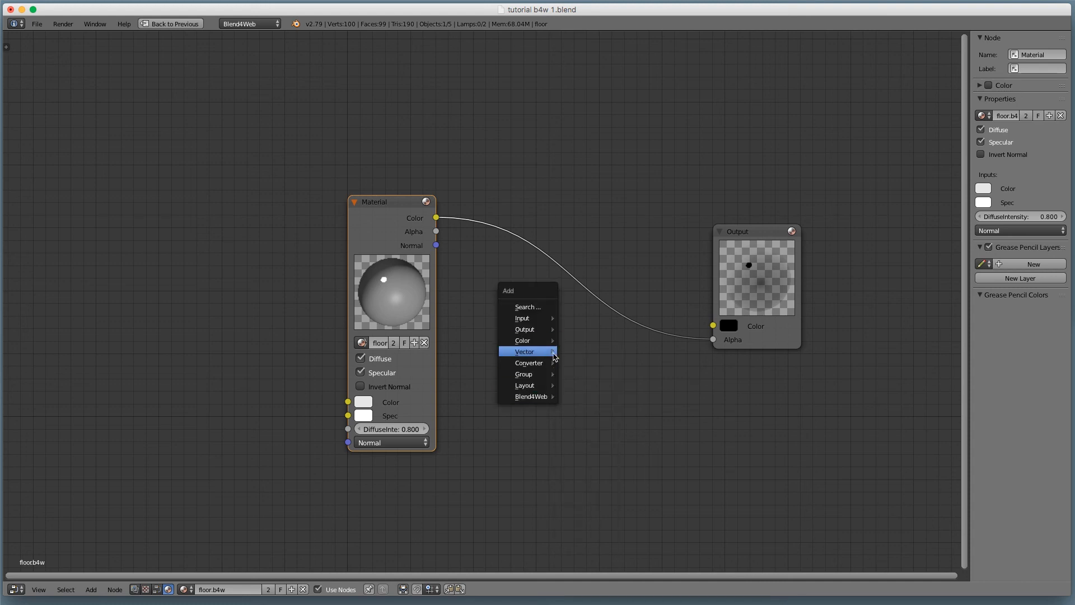
mouse_move(549, 340)
click(601, 362)
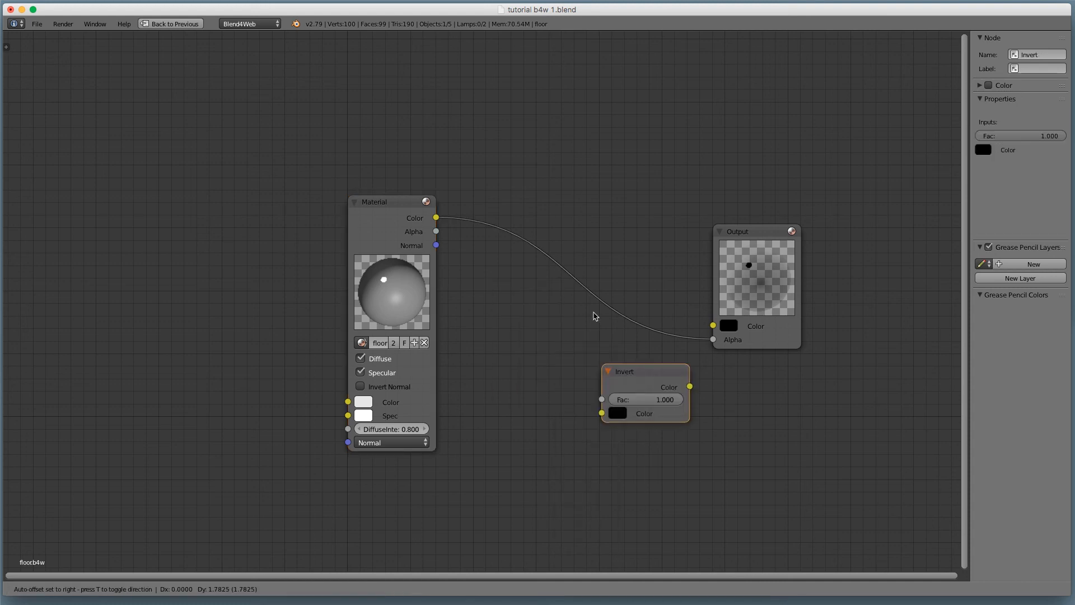
click(547, 273)
drag(591, 291, 564, 336)
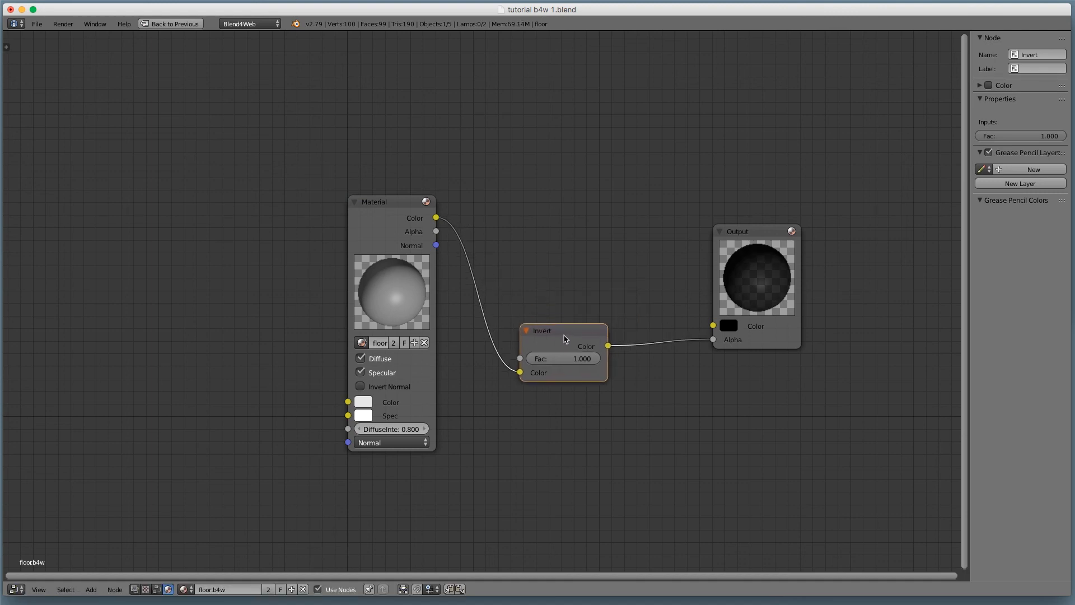
drag(580, 335, 663, 374)
drag(759, 236, 781, 231)
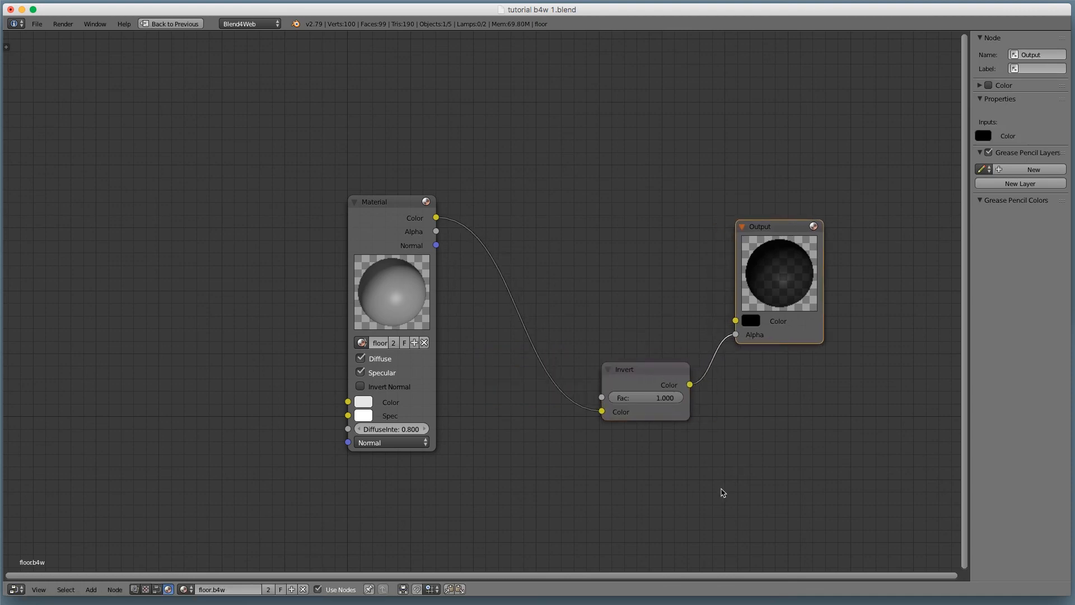
Step: Preview the floor's inverted alpha in the Blend4Web Viewer, close the preview and return to Blender
key(ctrl+space)
click(870, 369)
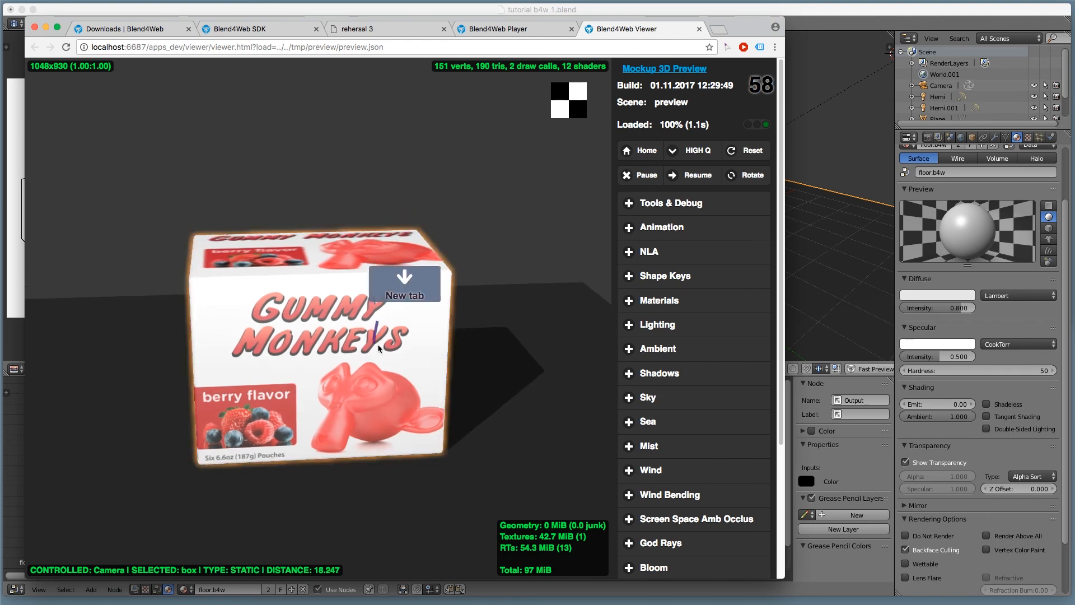
key(super+w)
click(841, 481)
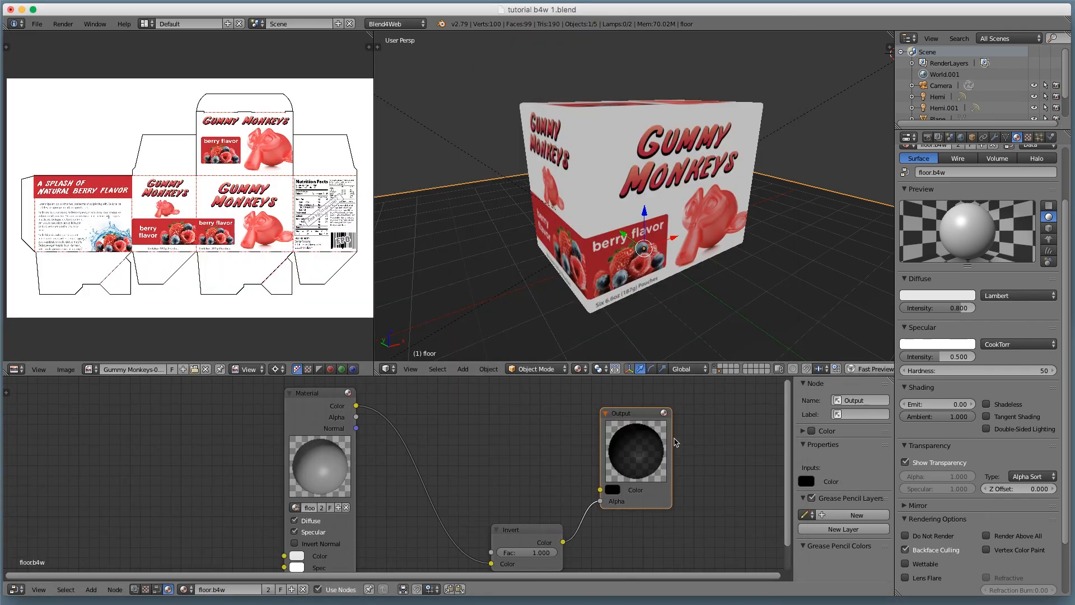
Step: Insert a ColorRamp node between the Material and Invert nodes and move its white stop to position 0.218
key(ctrl+space)
key(shift+a)
mouse_move(494, 463)
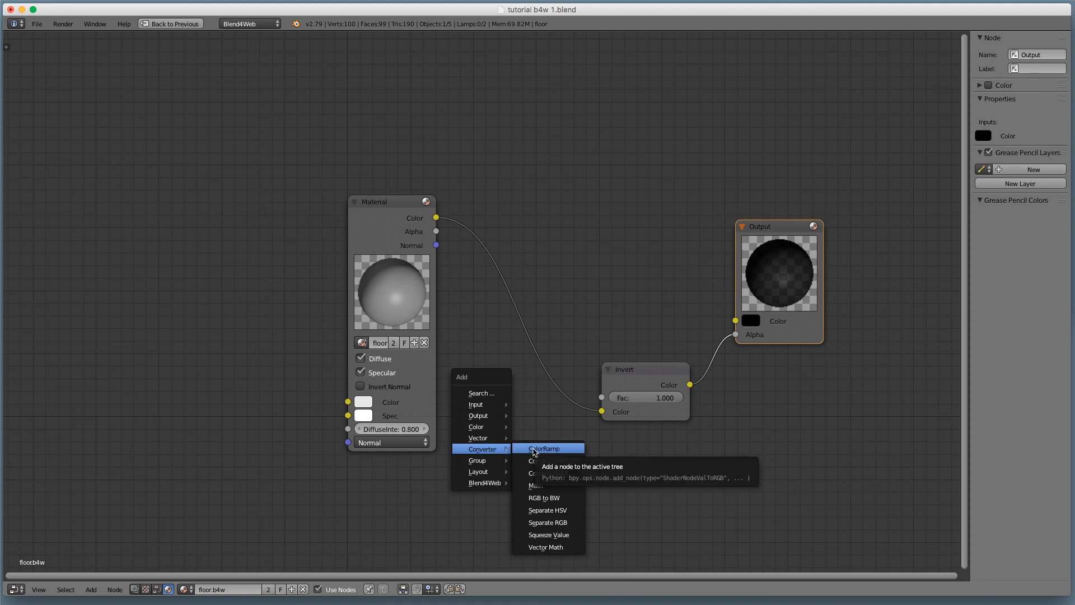
click(542, 448)
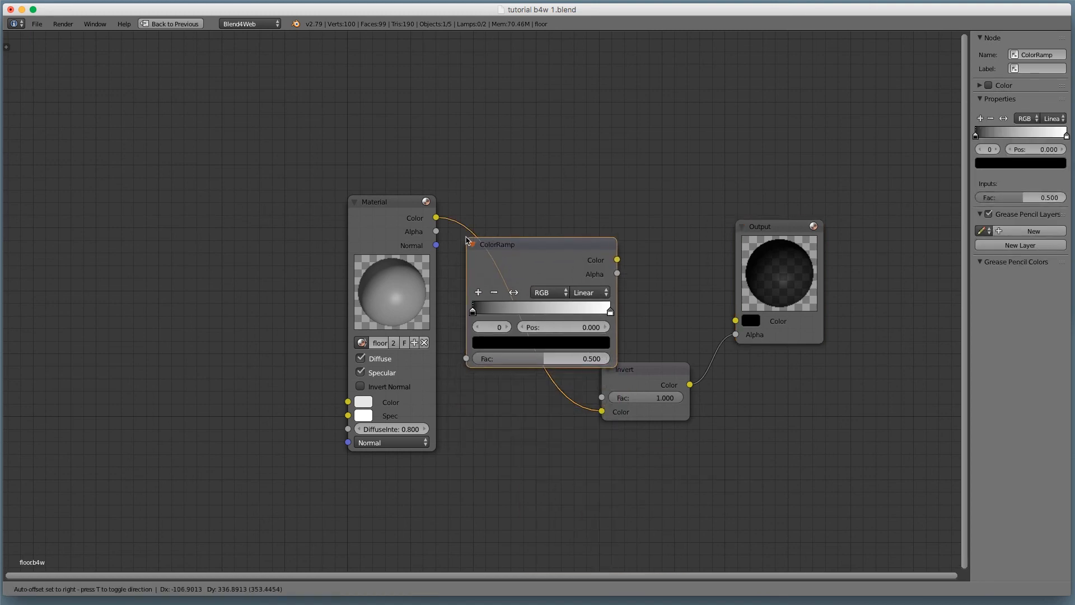
click(482, 200)
drag(630, 315, 522, 318)
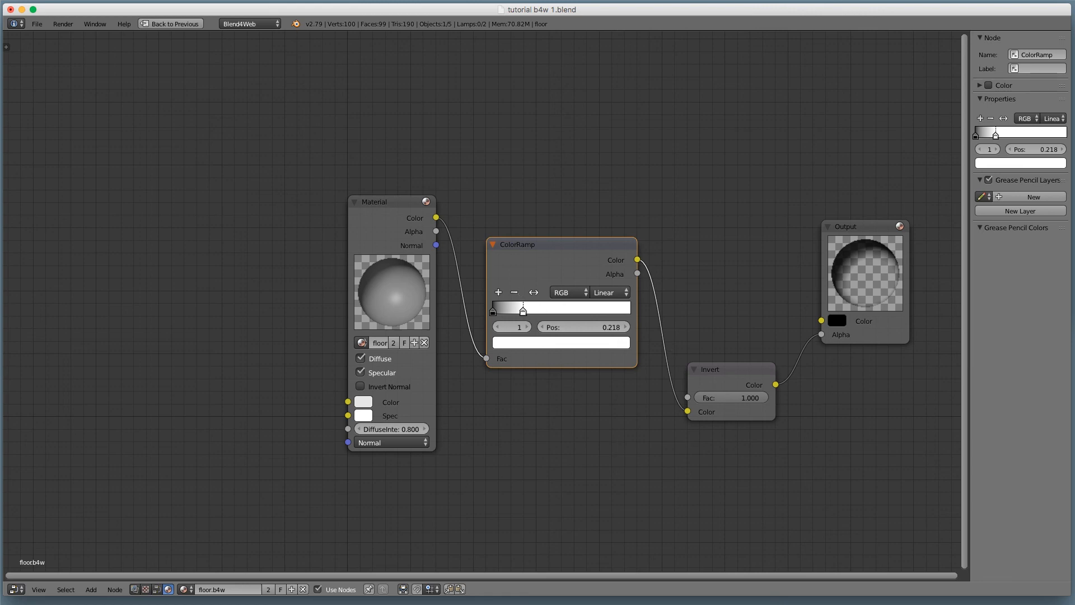
Step: Preview the ColorRamp-adjusted floor in the Blend4Web Viewer, orbit around the box, and close the preview
key(shift+space)
key(shift+space)
key(shift+space)
click(862, 368)
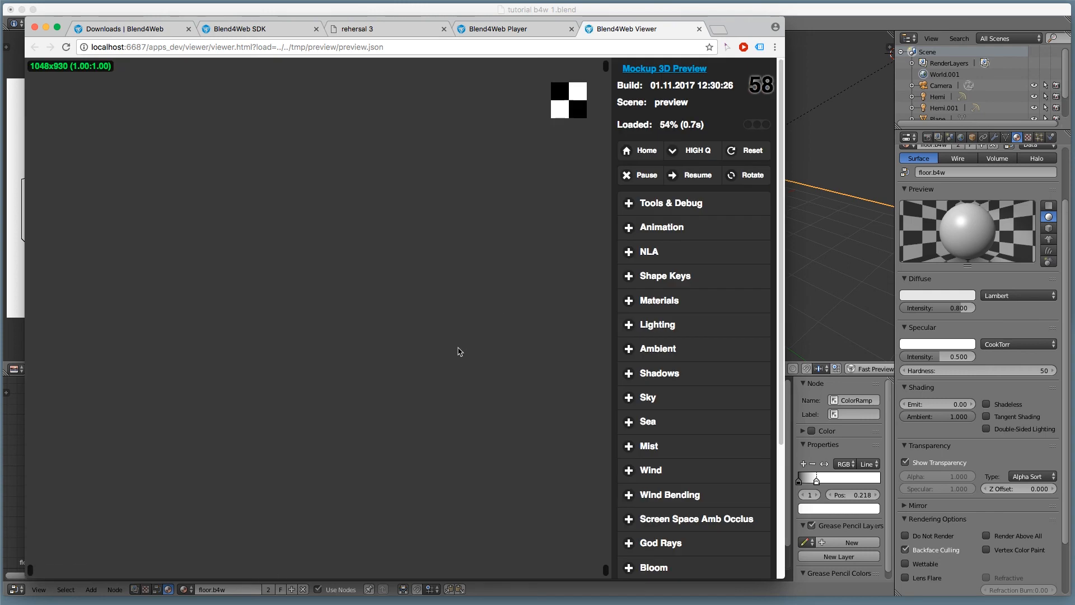
drag(478, 360, 271, 283)
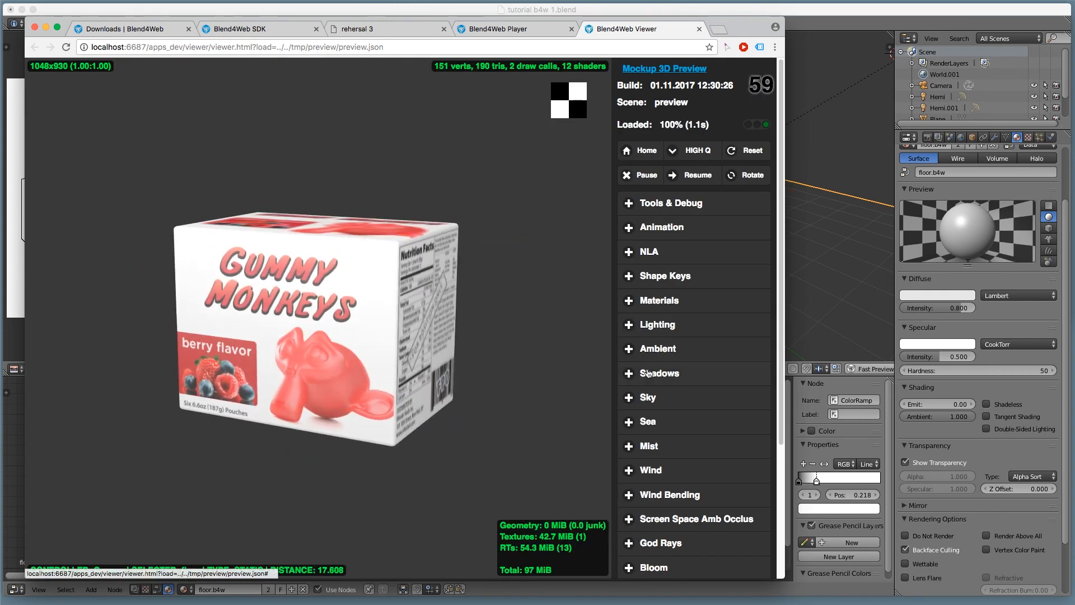
key(super+w)
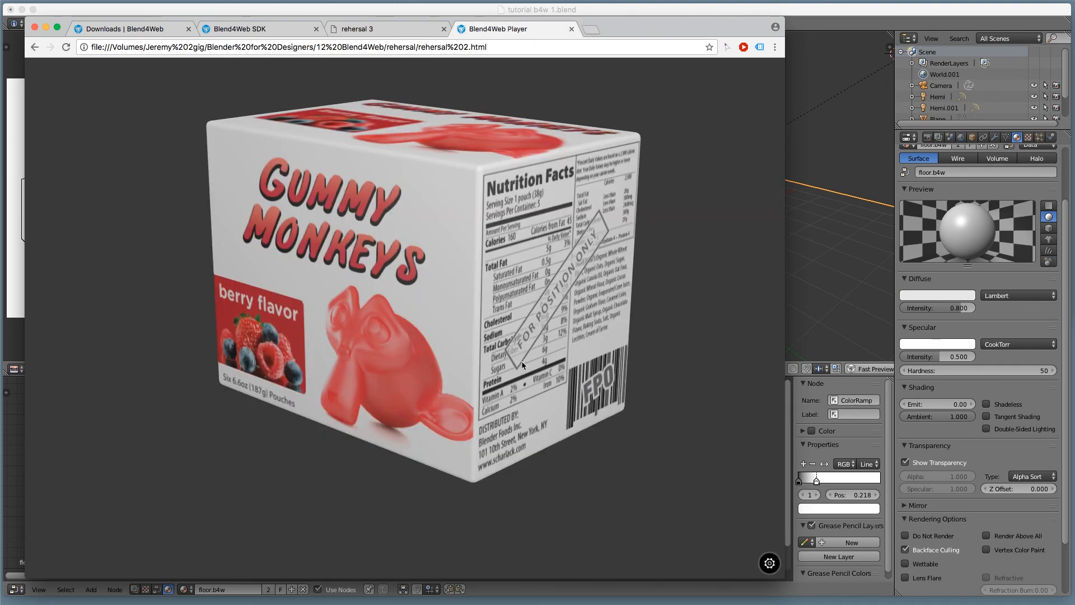
Step: Back in Blender, move the white stop of the floor material's ColorRamp to position 0.455
key(super+Tab)
drag(430, 488, 457, 487)
key(g)
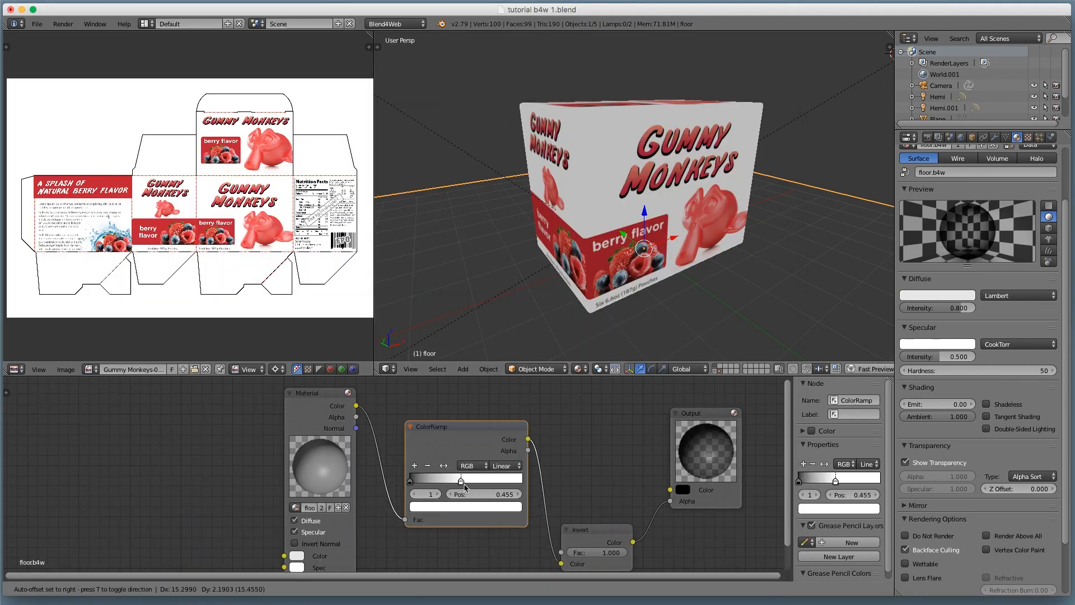
click(466, 488)
Step: Preview the softened floor shadow in the Blend4Web Viewer, orbit around the box, close the preview and return to Blender
click(873, 369)
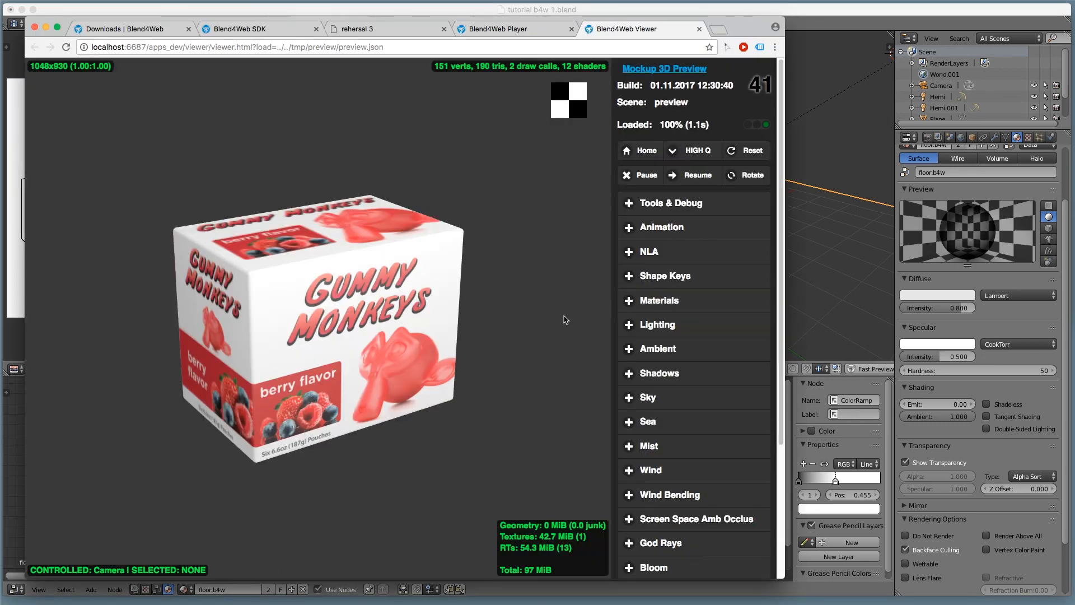
drag(564, 319, 363, 309)
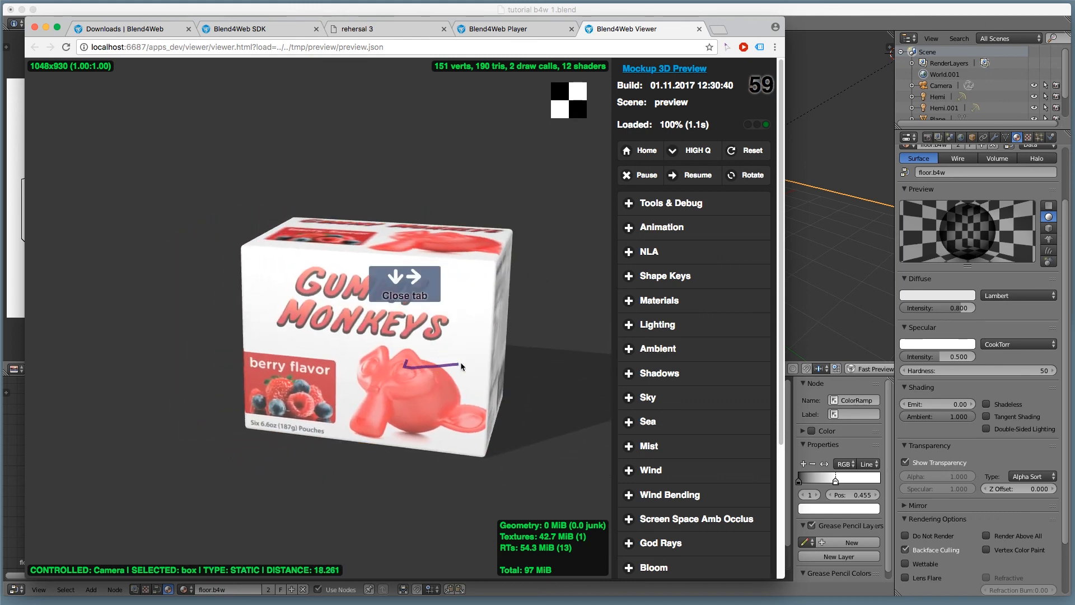
key(super+w)
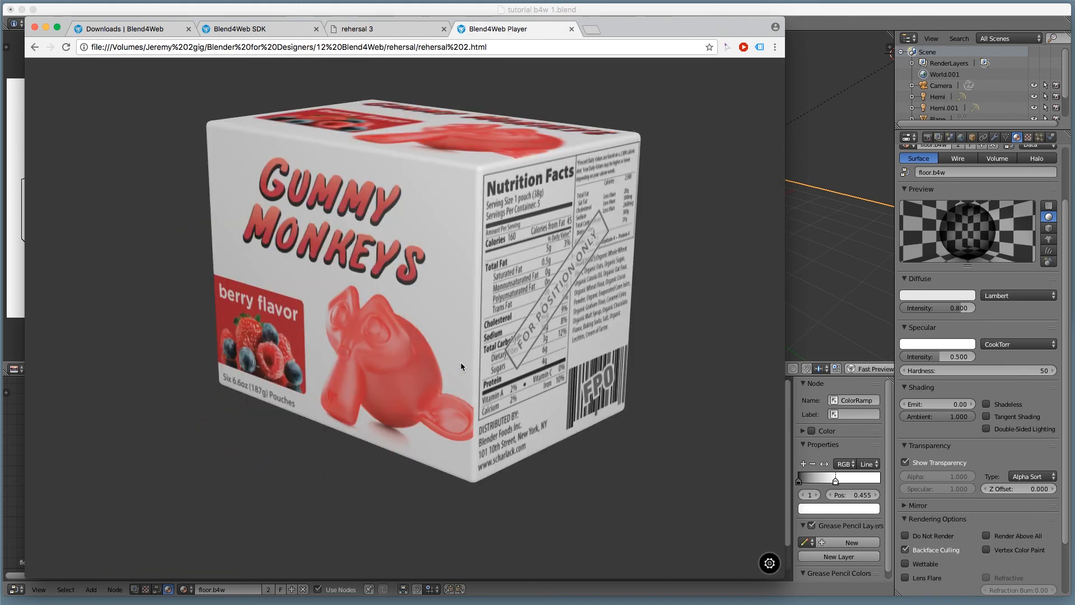
click(866, 481)
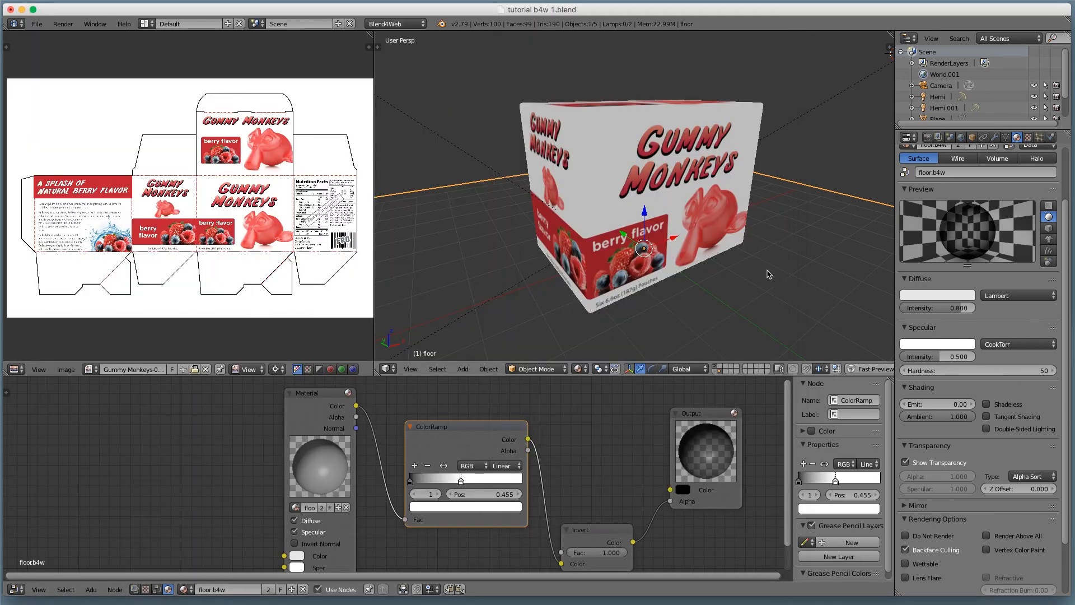
Step: In the world settings, enable Render Sky and Paper Sky, turn off Use Nodes (Cycles), and set the horizon color to white
click(962, 138)
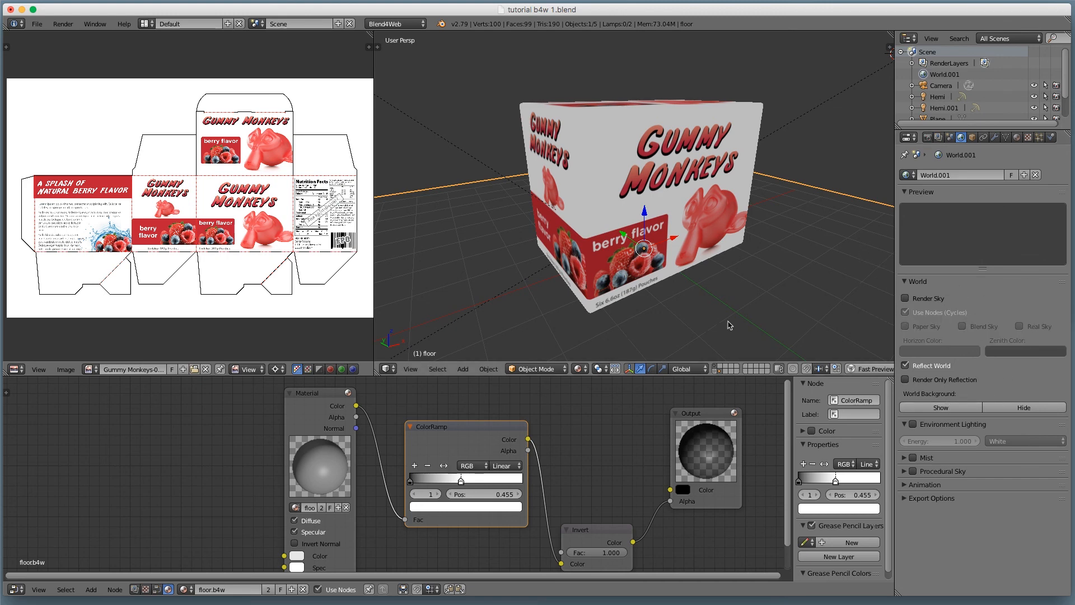
click(937, 299)
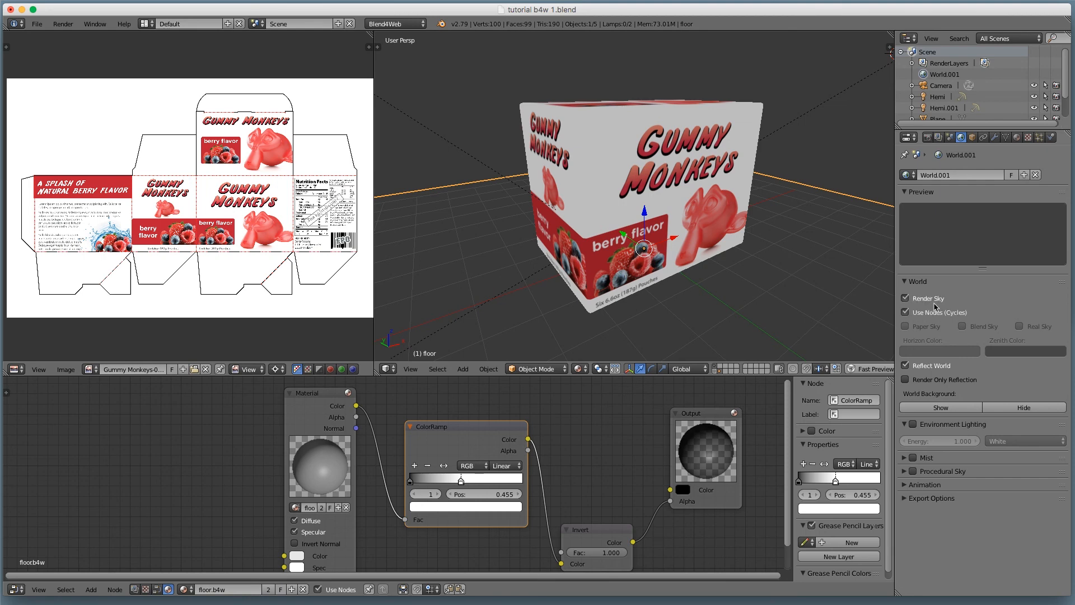
click(927, 327)
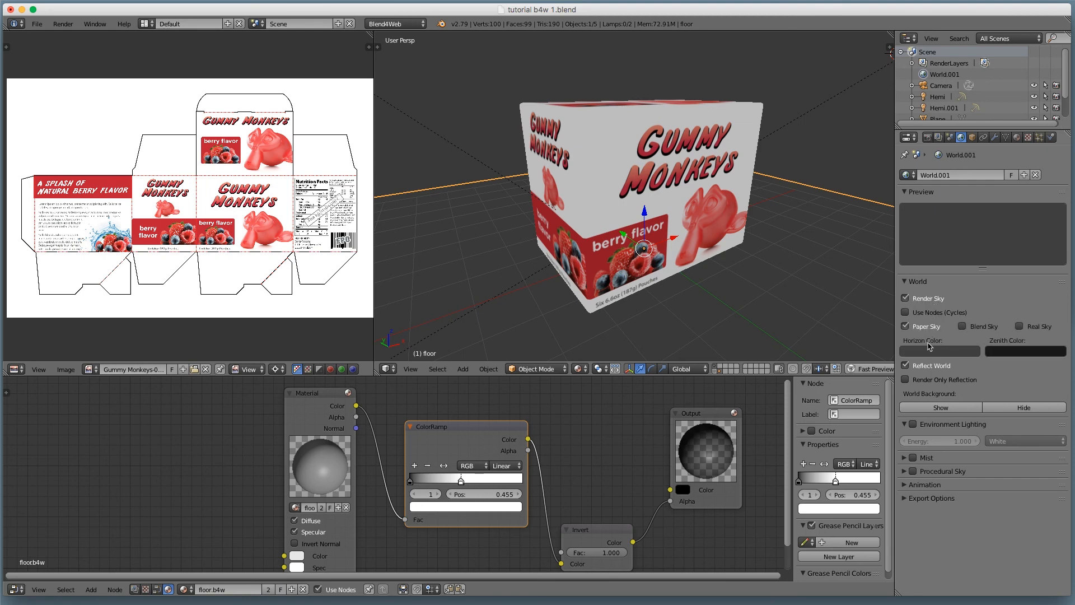
click(931, 351)
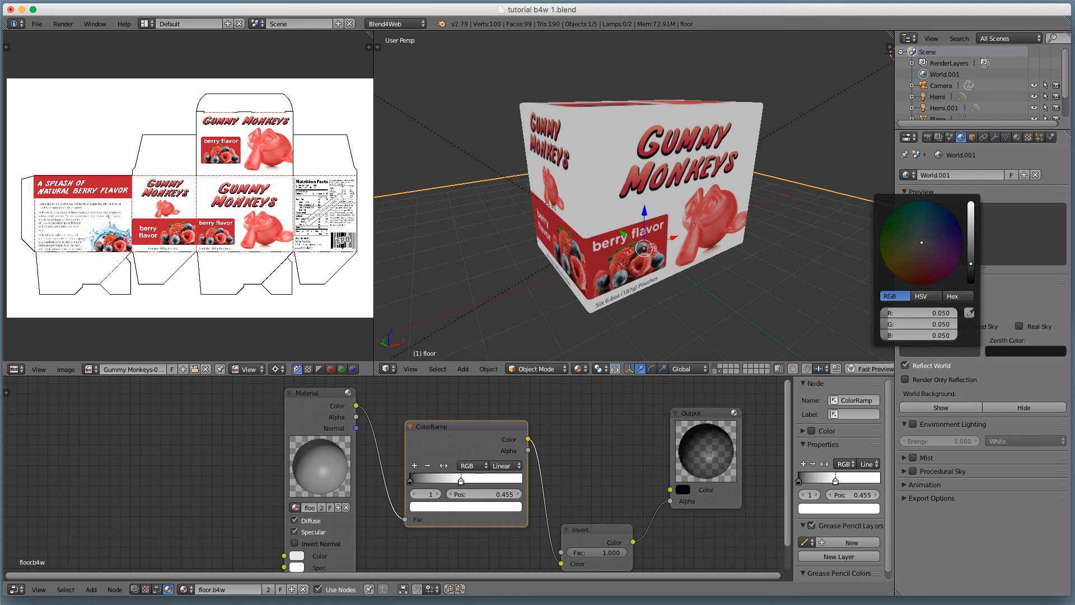
drag(971, 263, 971, 202)
click(854, 349)
Step: Preview the box against the white sky in the Blend4Web Viewer, orbit around it, close the preview and return to Blender
click(870, 369)
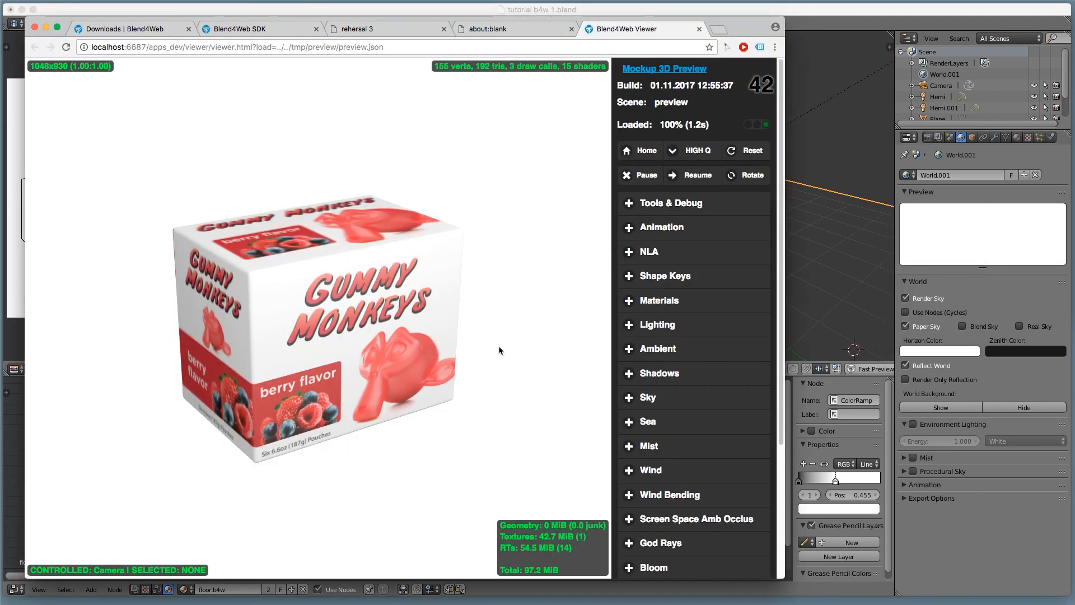
drag(499, 348, 463, 343)
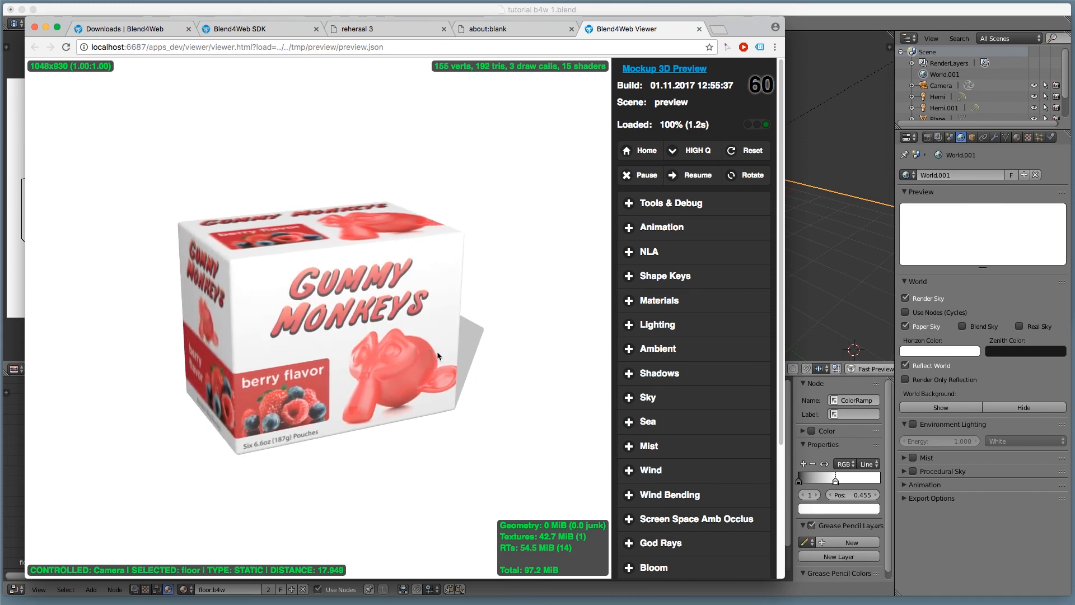
key(super+w)
key(super+Tab)
Step: Set the energy of both Hemi lamps to 0.4
right_click(559, 127)
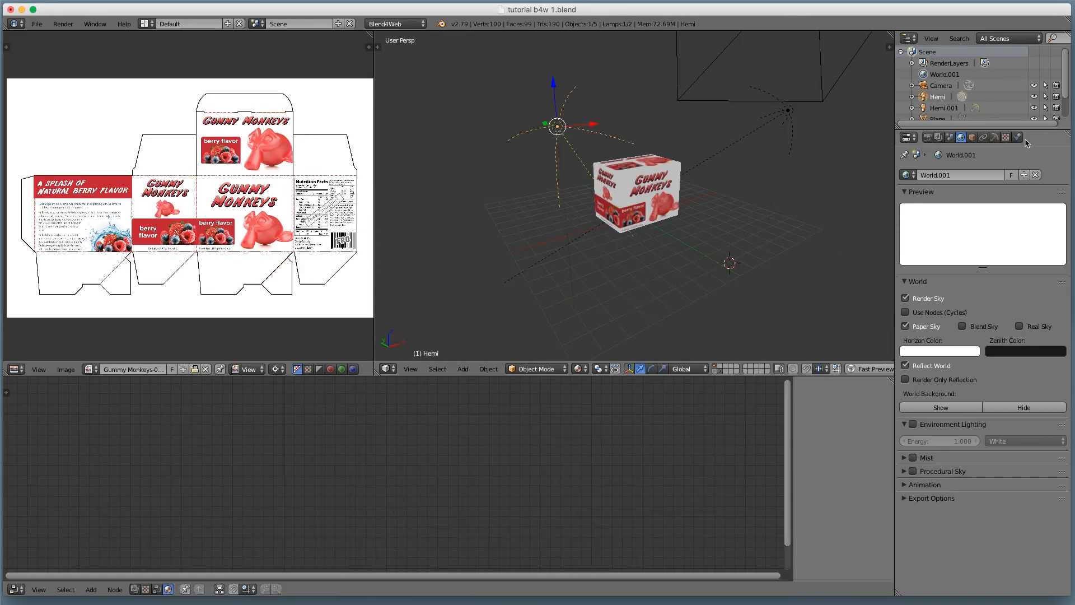
click(995, 137)
click(955, 325)
text(.4)
key(Return)
right_click(788, 110)
click(950, 326)
text(.4)
key(Return)
Step: Preview the dimmed lighting in the Blend4Web Viewer, orbit around the box, close the preview and return to Blender
click(873, 369)
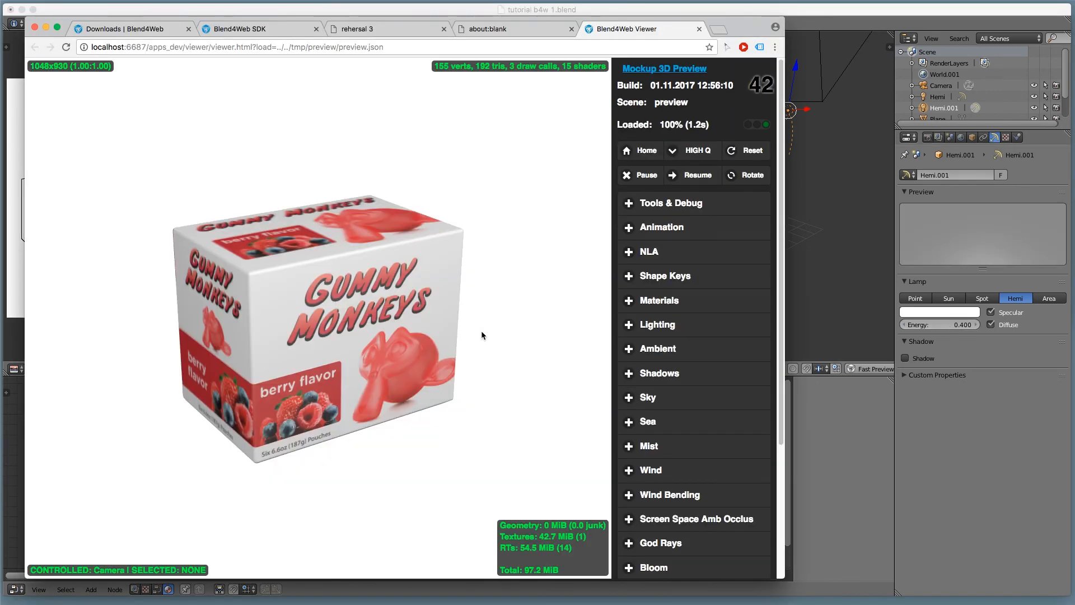
drag(482, 335, 413, 290)
key(super+w)
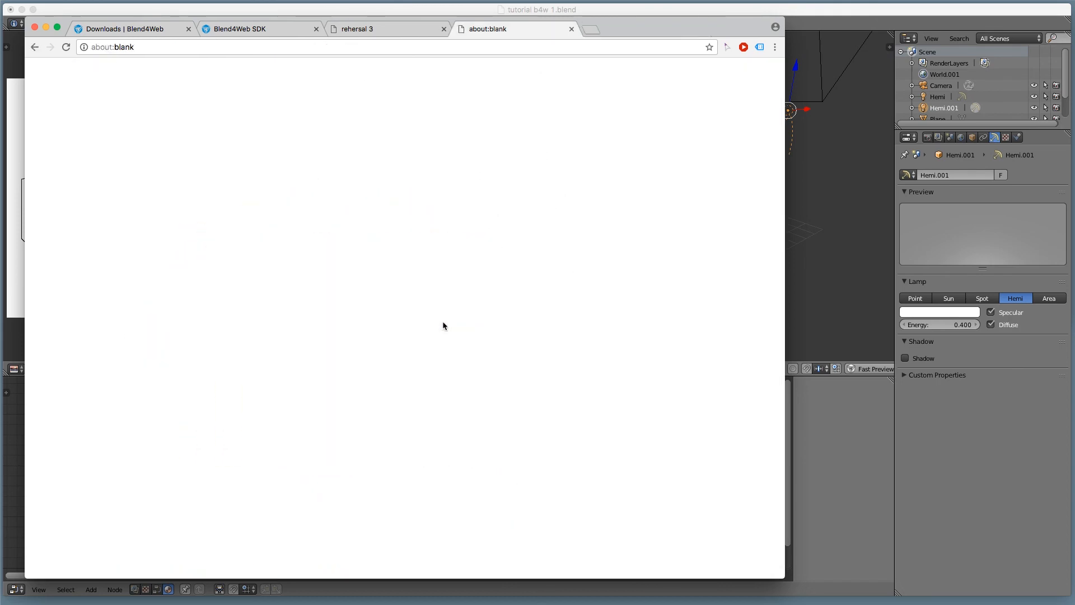
click(861, 303)
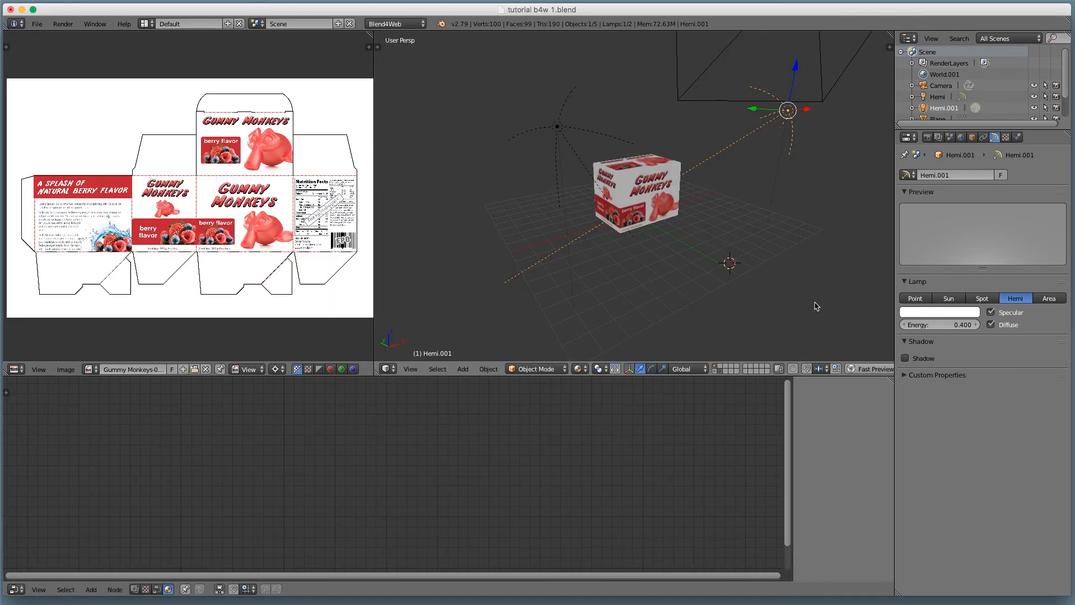
Step: Look through the camera, select it, and move it slightly up along its local Y axis
key(KP_0)
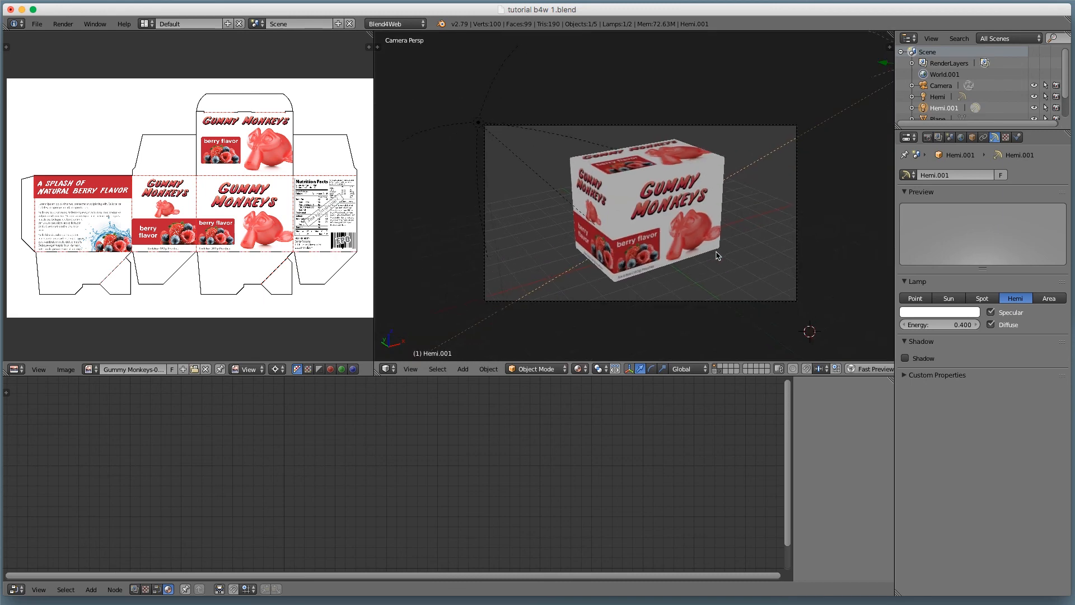
right_click(799, 252)
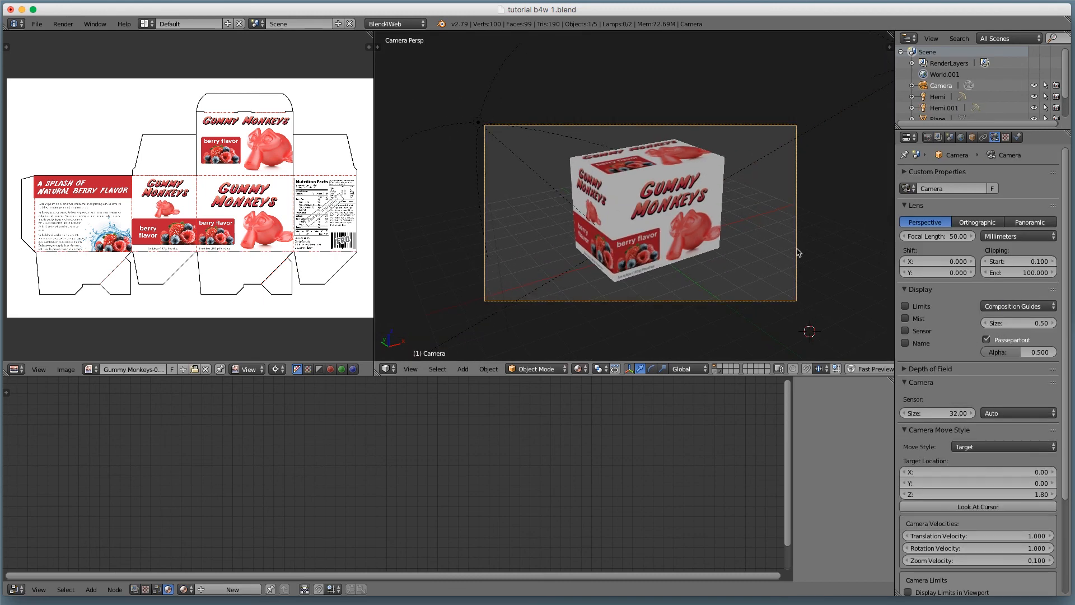
key(g)
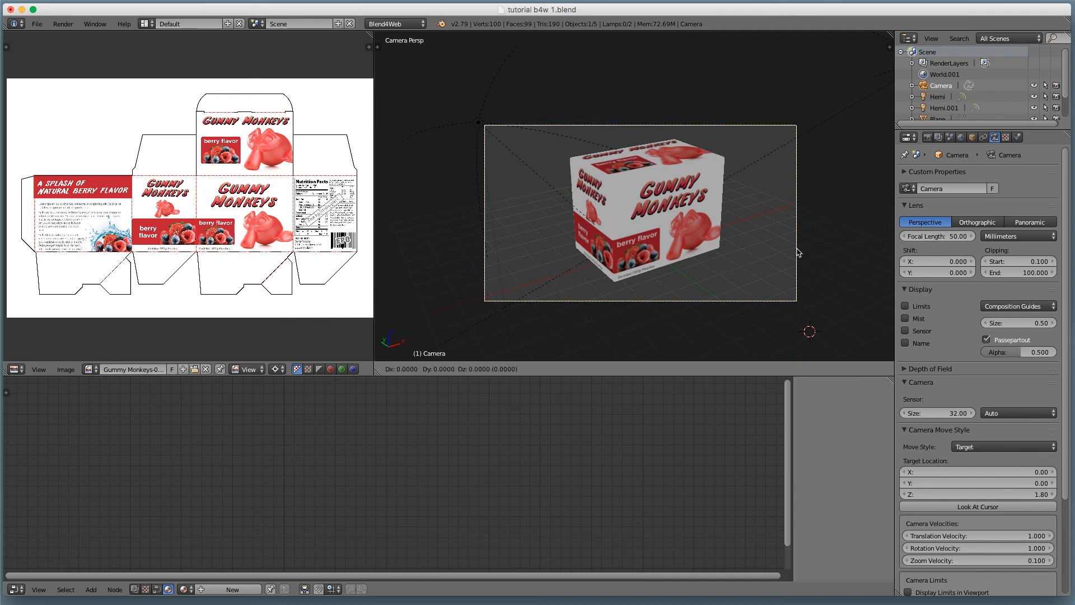
key(Escape)
key(g)
key(x)
key(x)
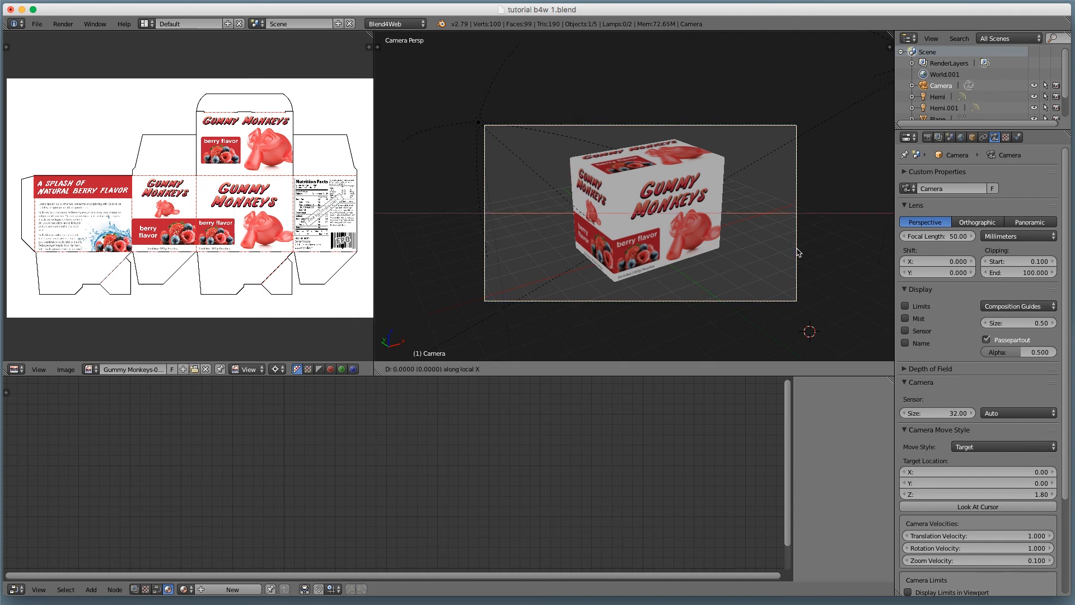
key(y)
key(y)
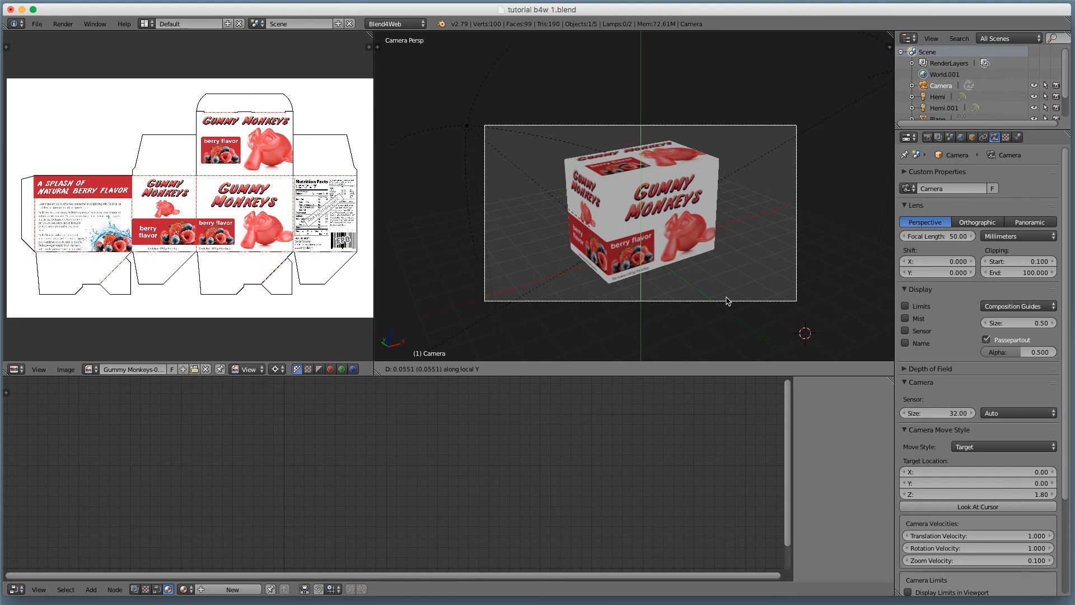
click(728, 291)
Step: Shift the camera slightly along its local X axis, and move it along its local Z axis closer to the box
key(g)
key(x)
key(x)
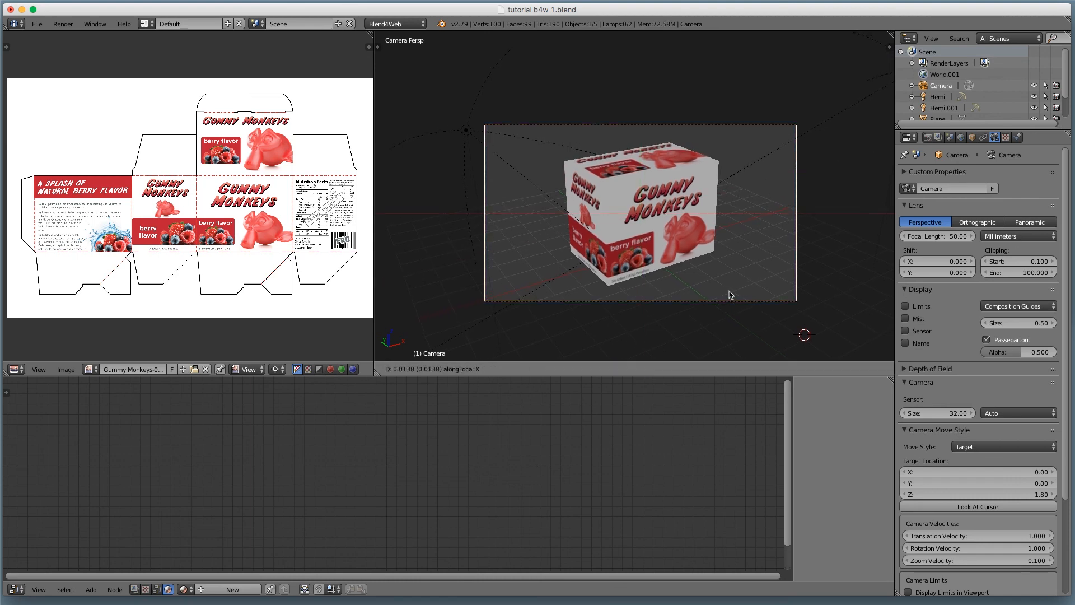
click(730, 291)
key(g)
key(z)
key(z)
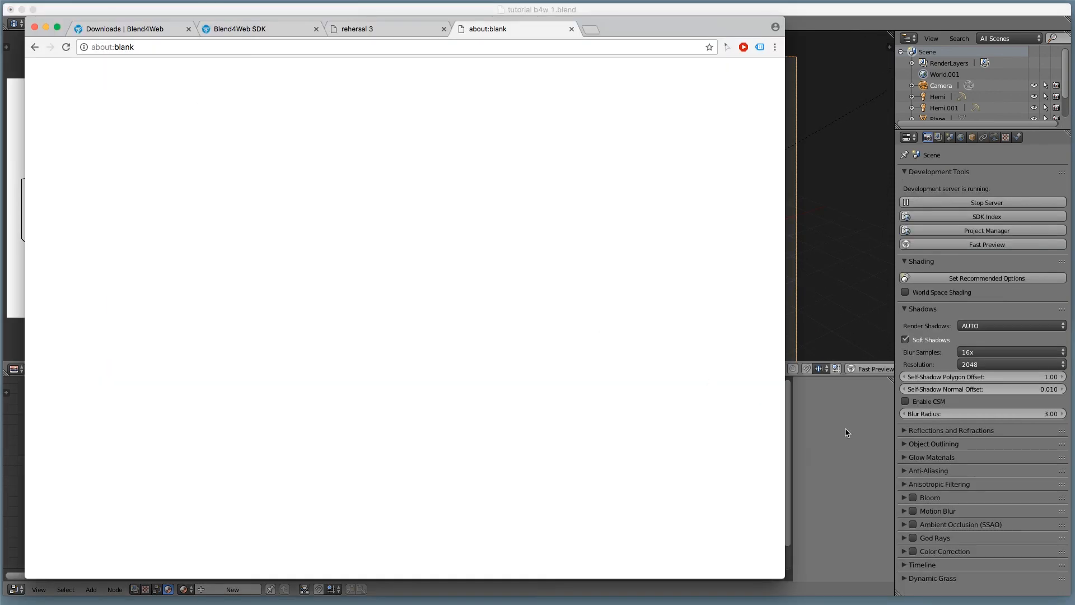
Step: Preview the reframed scene in the Blend4Web Viewer, examine the preview's localhost address, and orbit around the box
click(846, 429)
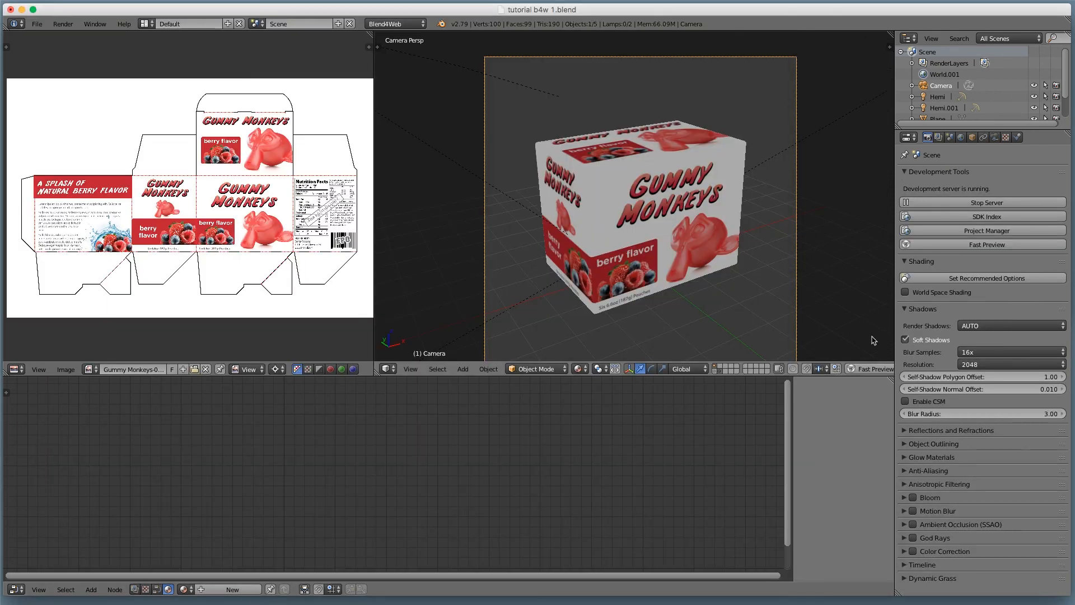
click(874, 371)
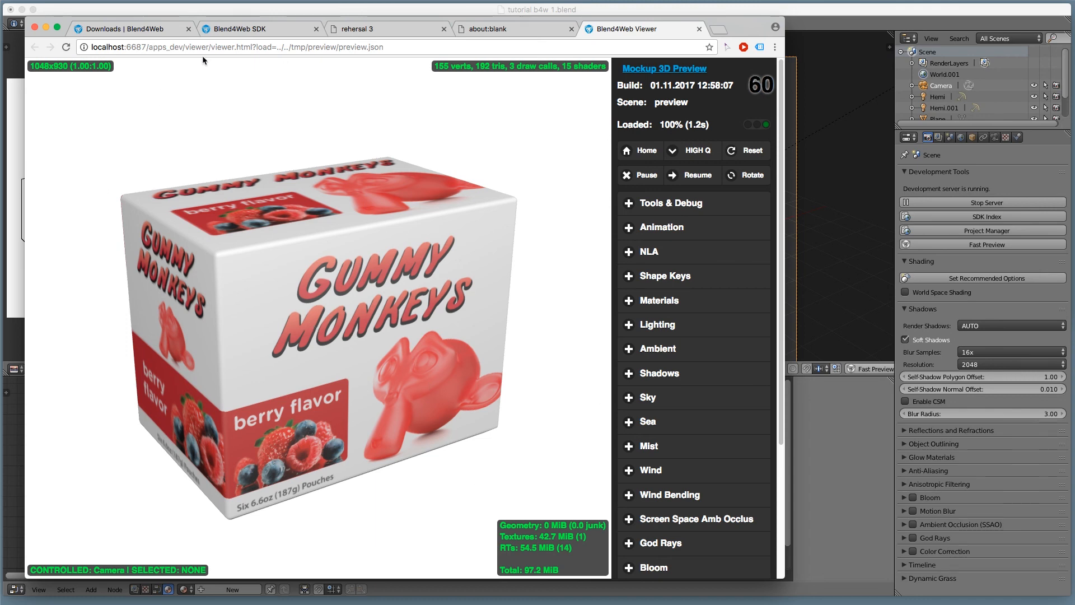
double_click(120, 47)
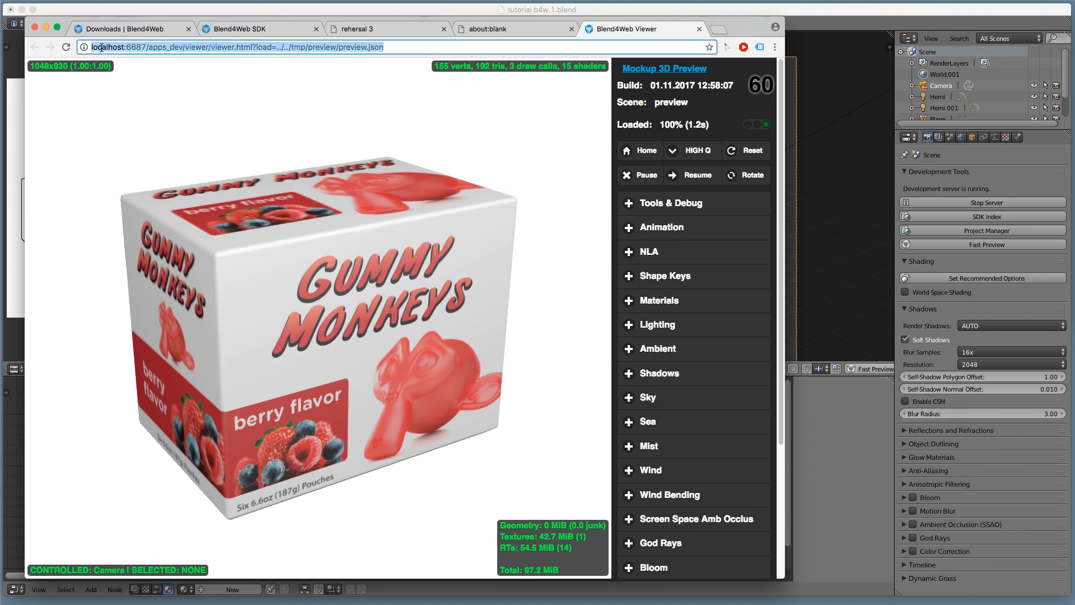
drag(120, 47, 134, 47)
click(133, 47)
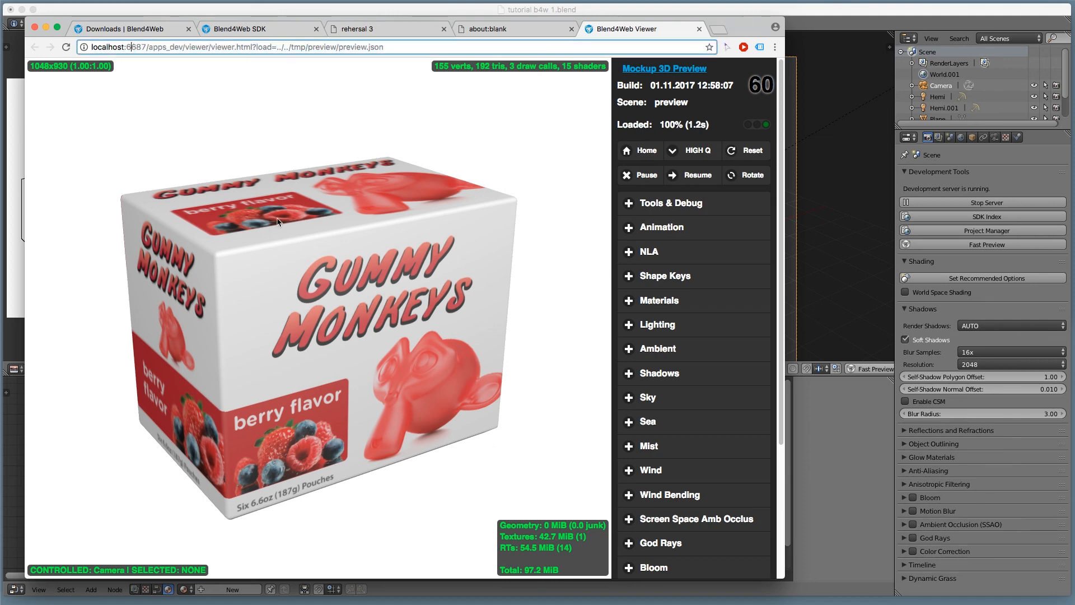
click(876, 489)
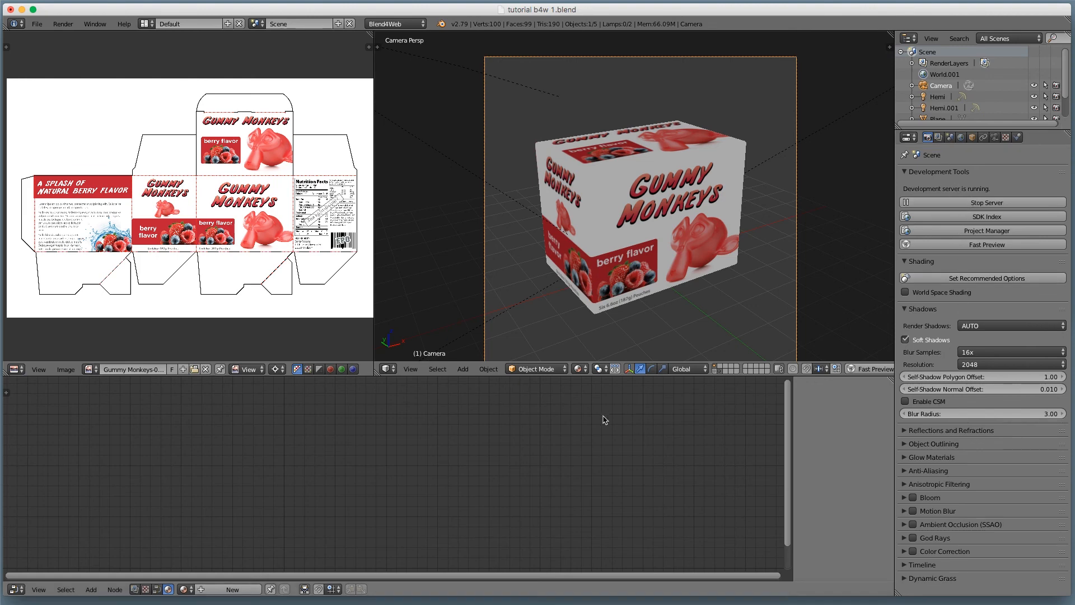
key(super+Tab)
drag(360, 280, 449, 369)
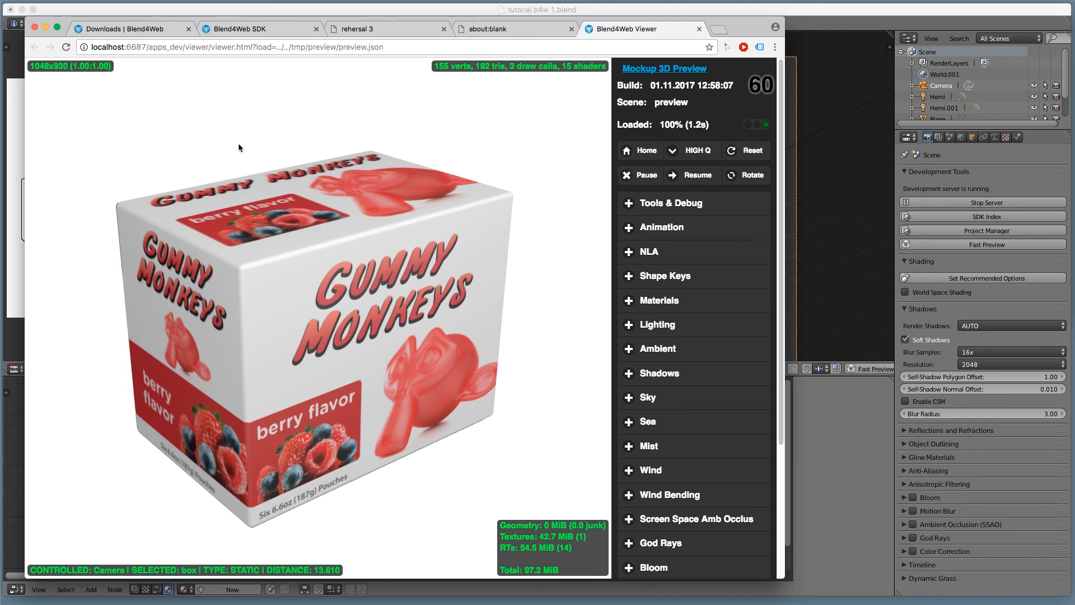
Step: Shorten the preview's web address to localhost:6687/ and load the Blend4Web SDK index page
click(154, 47)
click(153, 47)
drag(147, 48, 382, 47)
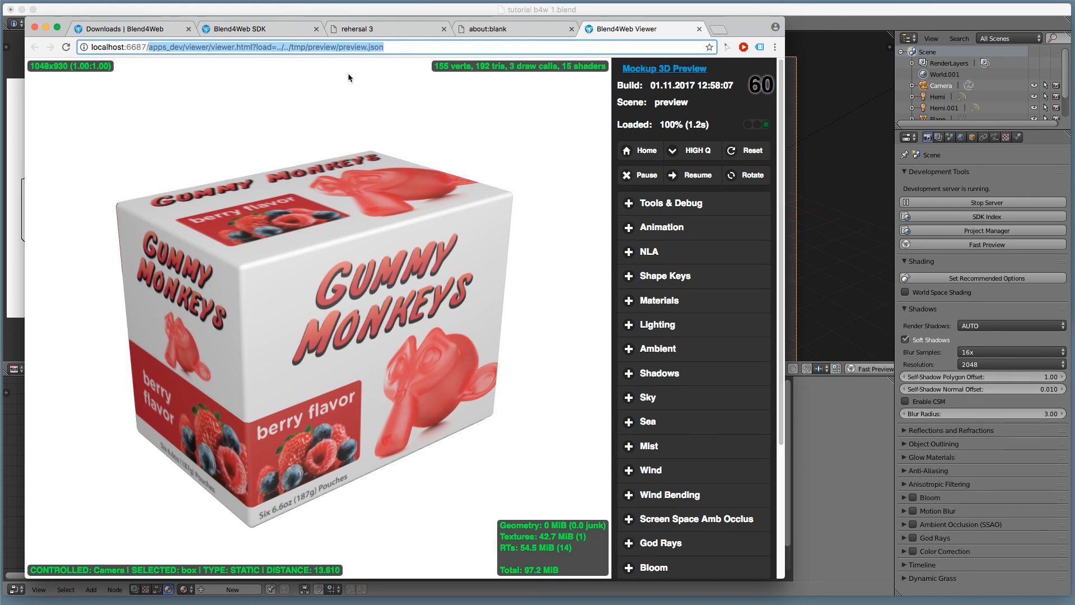
key(BackSpace)
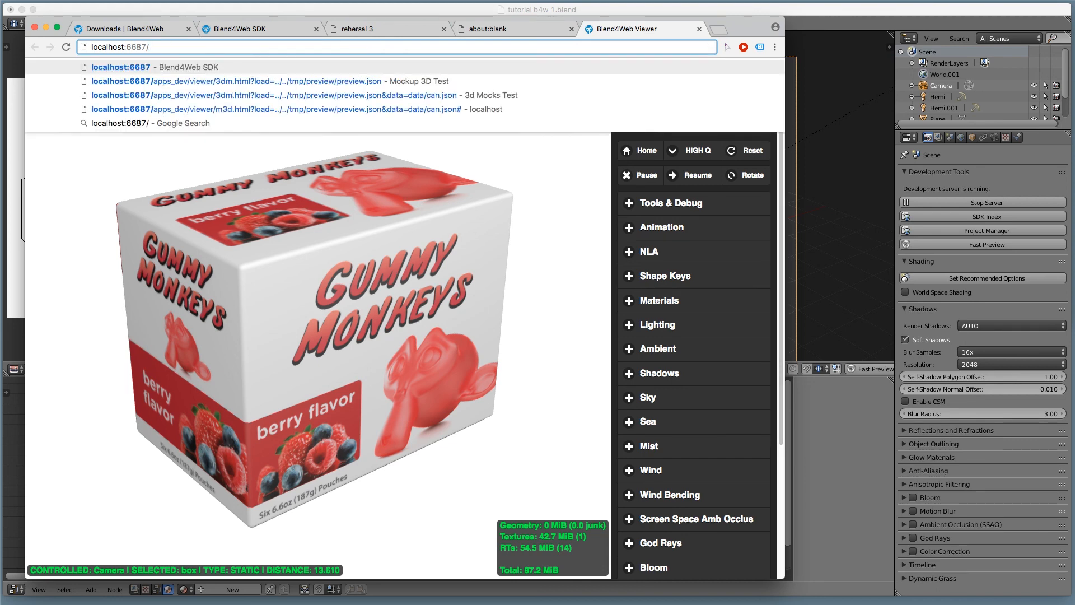
key(Return)
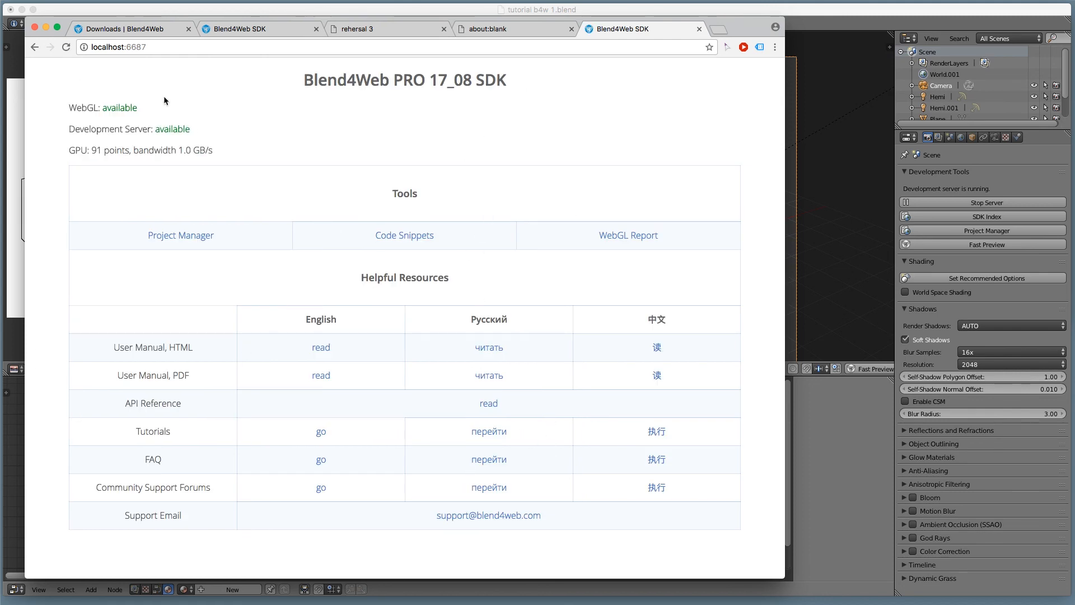
Step: Look at the English HTML user manual and the API reference from the SDK index, and close the browser tab
click(323, 347)
click(34, 47)
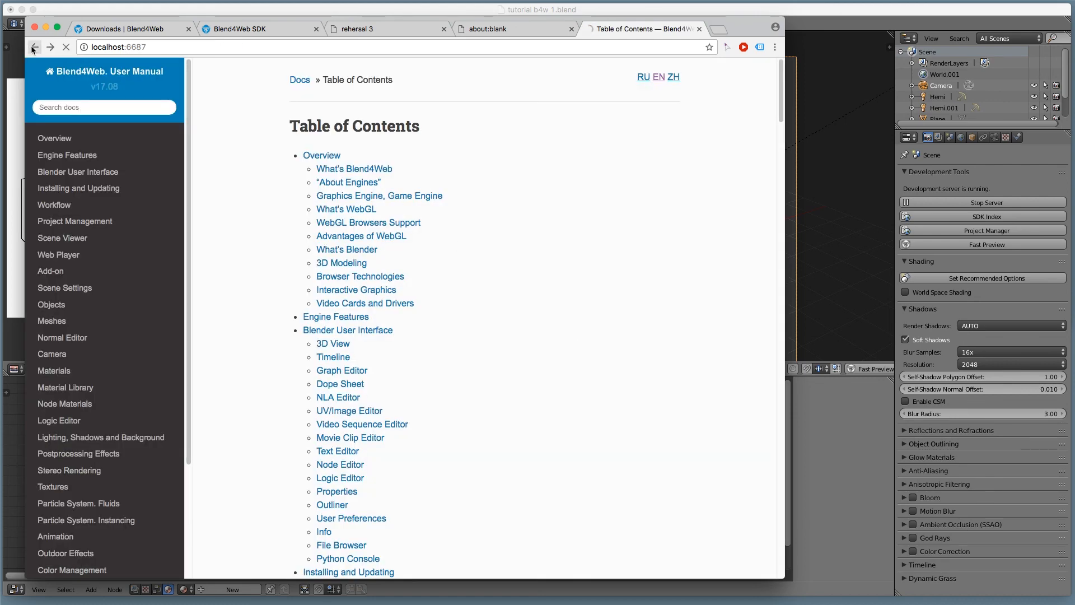
click(485, 404)
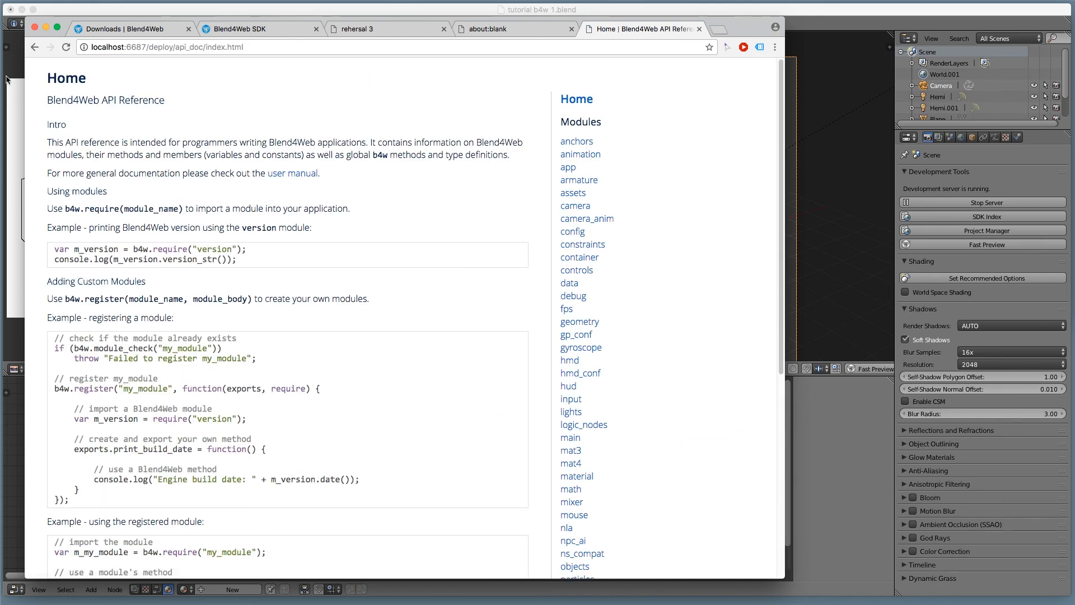
click(34, 47)
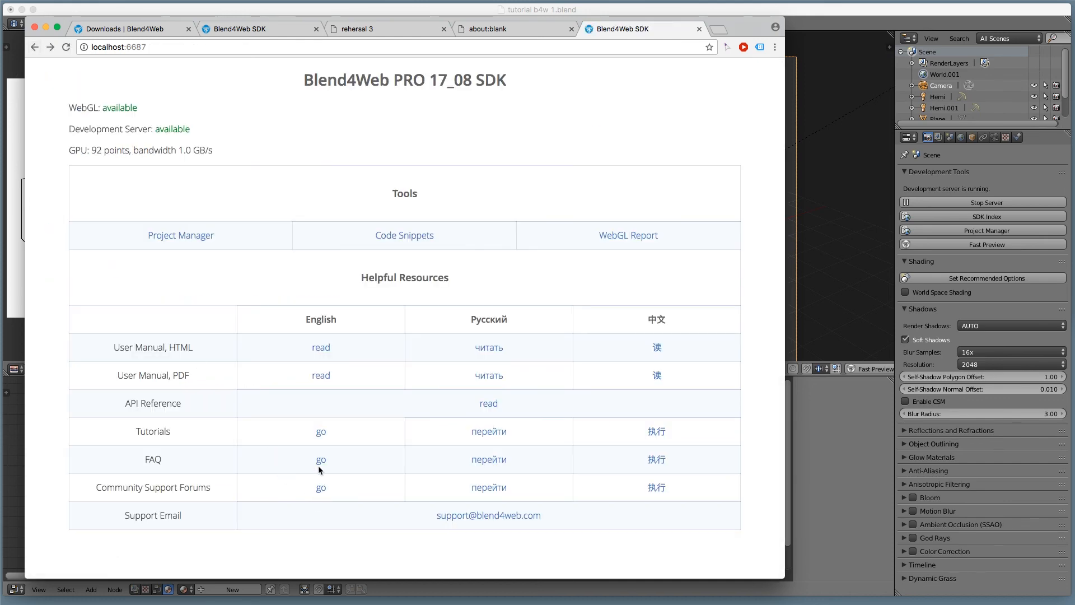
key(super+w)
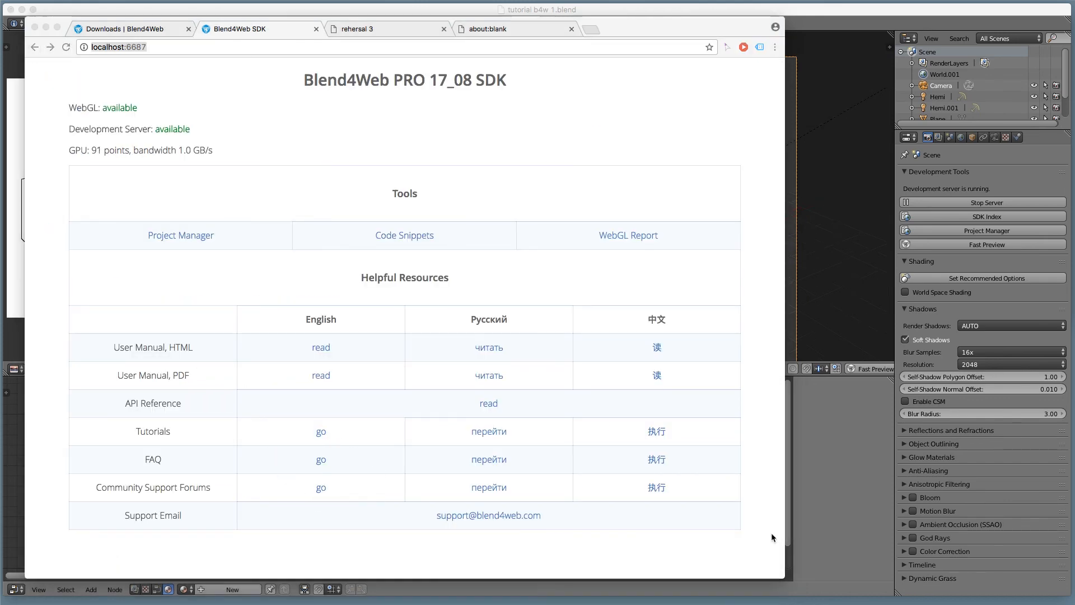
Step: Switch to Blender, run a fast preview of the scene in the Blend4Web Viewer, and return to Blender
click(827, 477)
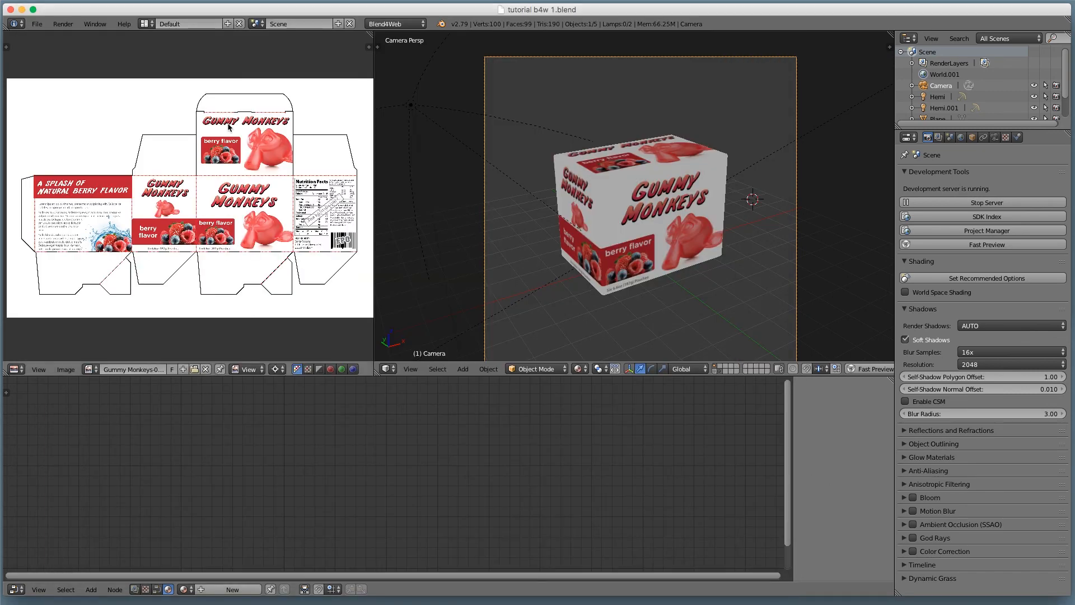
click(872, 368)
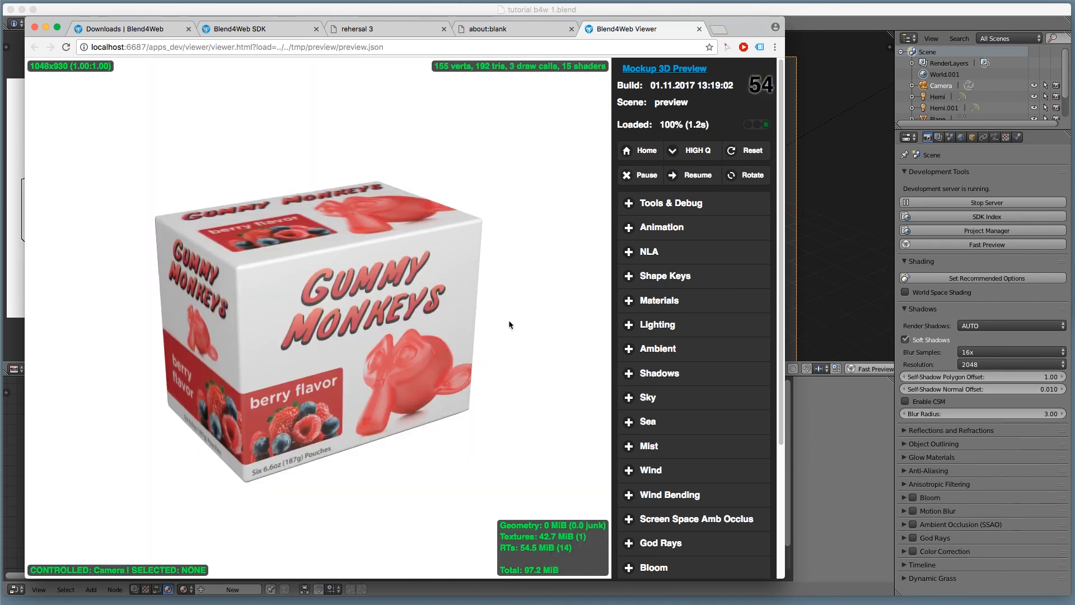
click(819, 445)
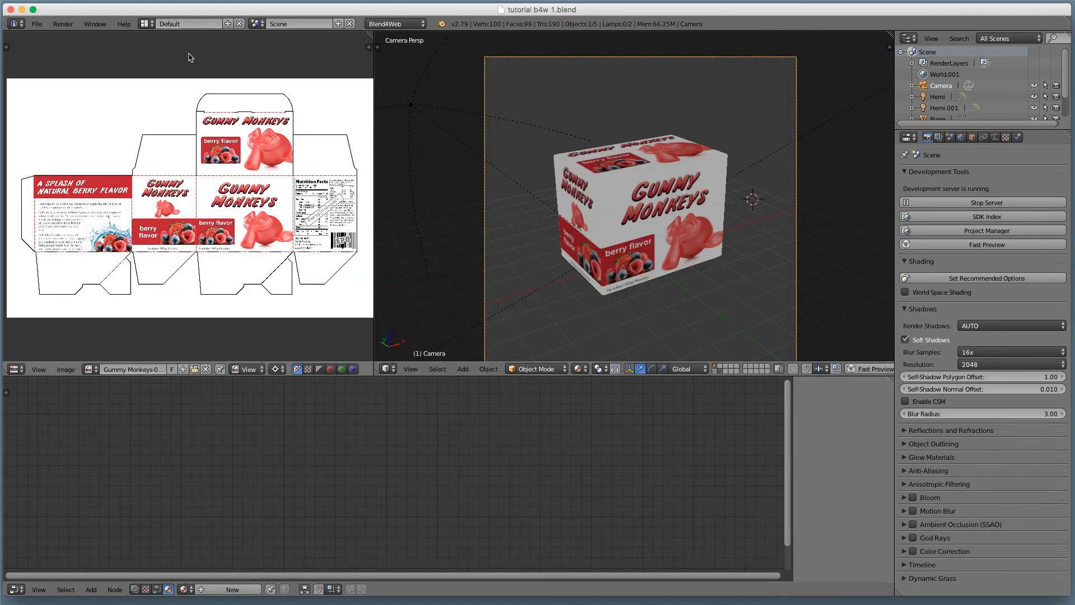
Step: Export the scene as a Blend4Web HTML file named tutorial_b4w.html in the Tutorial folder
click(37, 24)
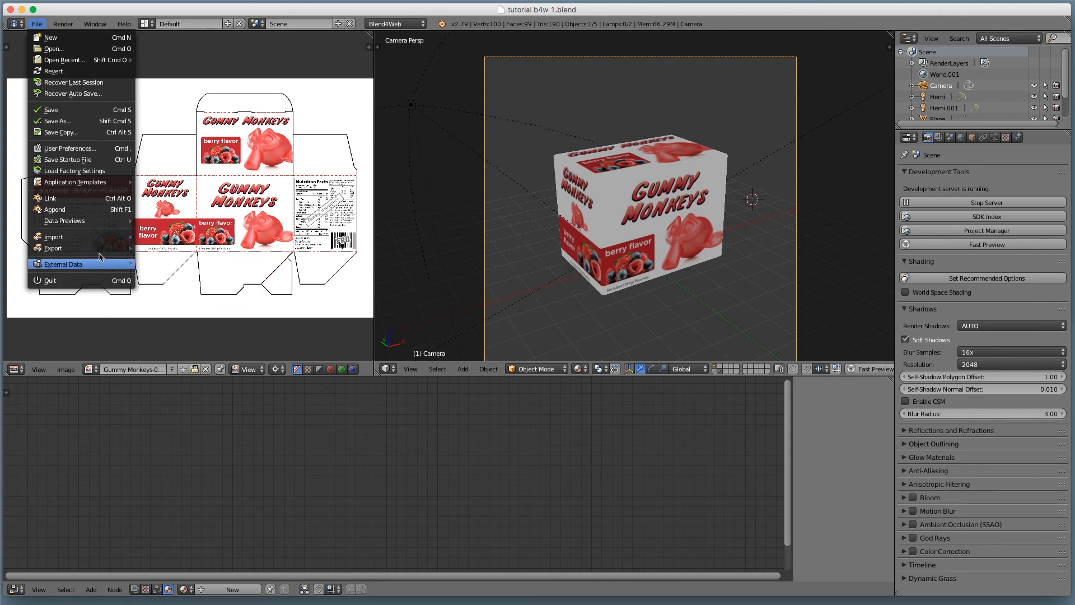
mouse_move(101, 249)
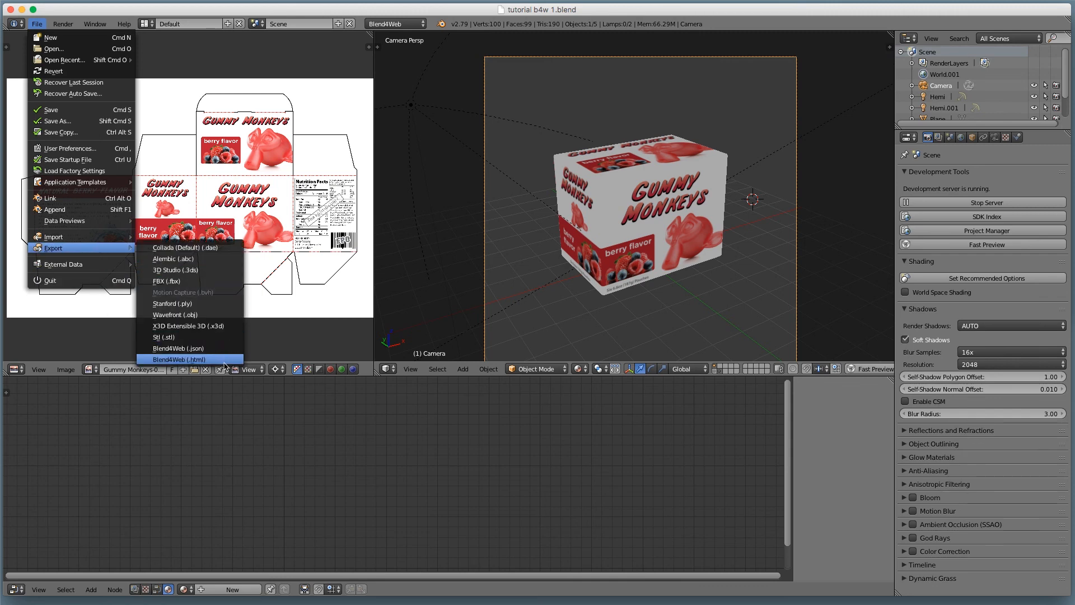
click(224, 360)
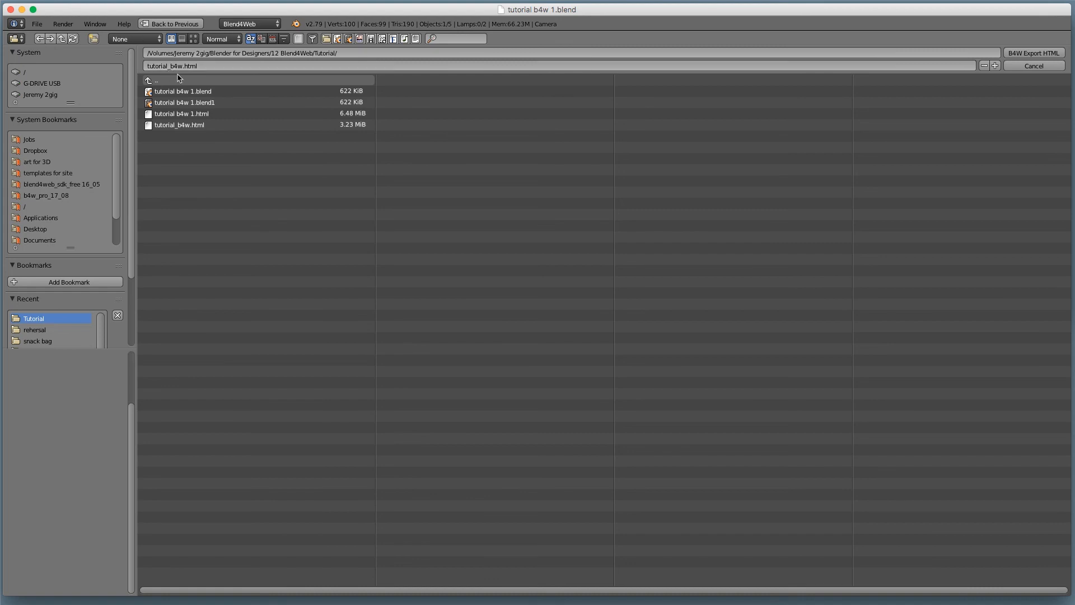
click(1024, 54)
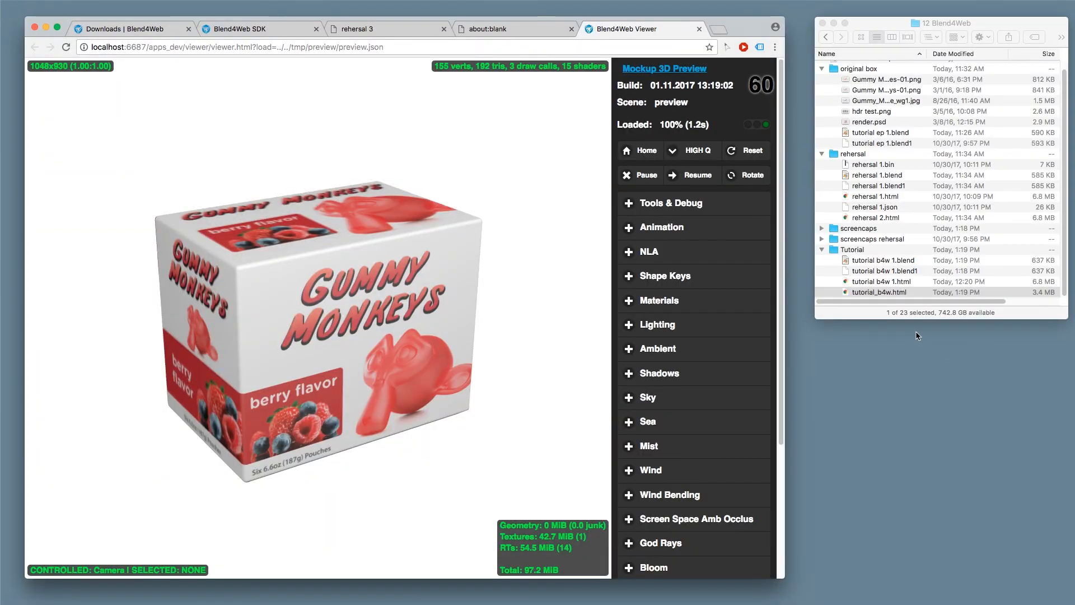
Step: Load tutorial_b4w.html from the Tutorial folder into the blank browser tab and orbit around the box
click(523, 26)
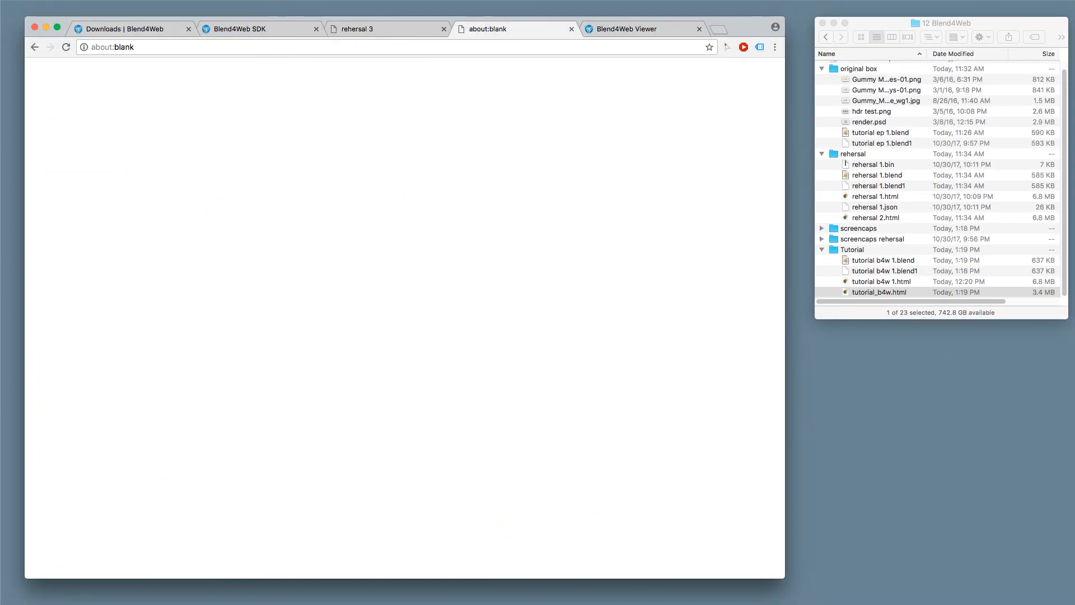
click(873, 292)
key(Return)
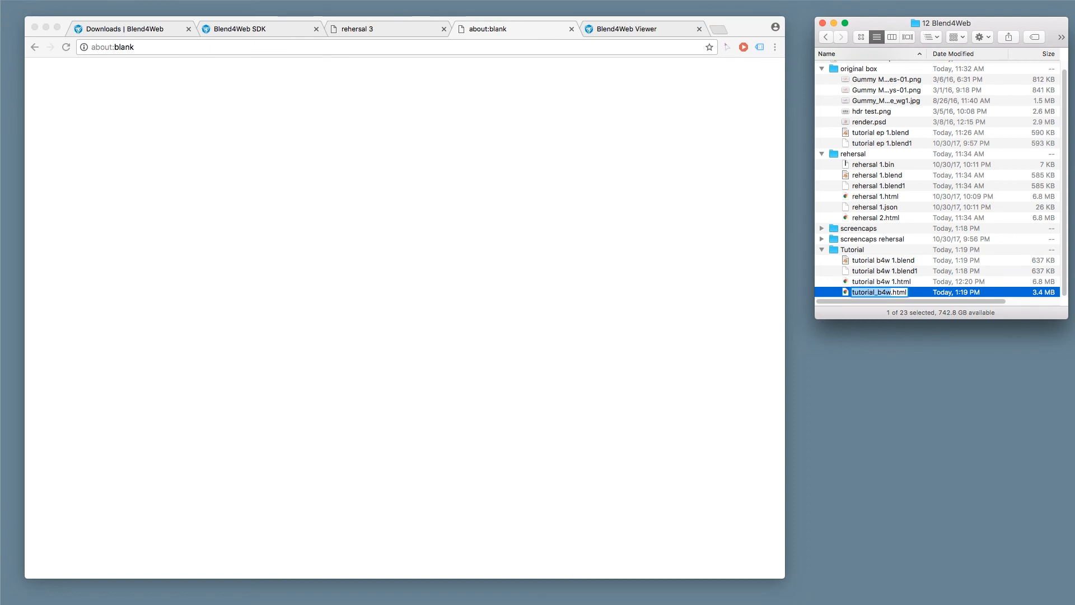
click(902, 195)
drag(889, 294, 641, 314)
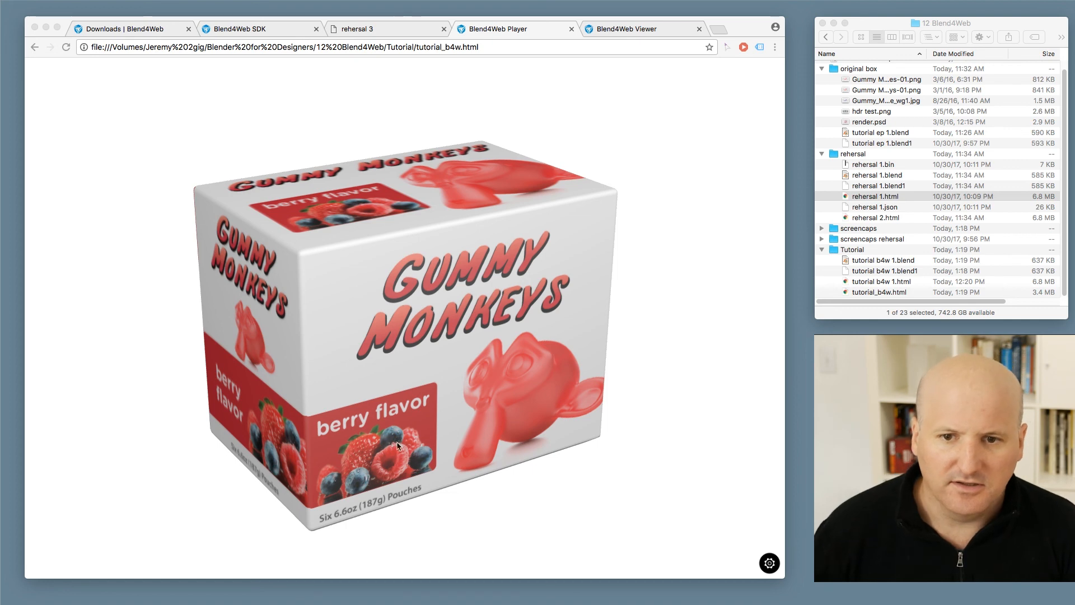
click(556, 399)
drag(556, 399, 361, 384)
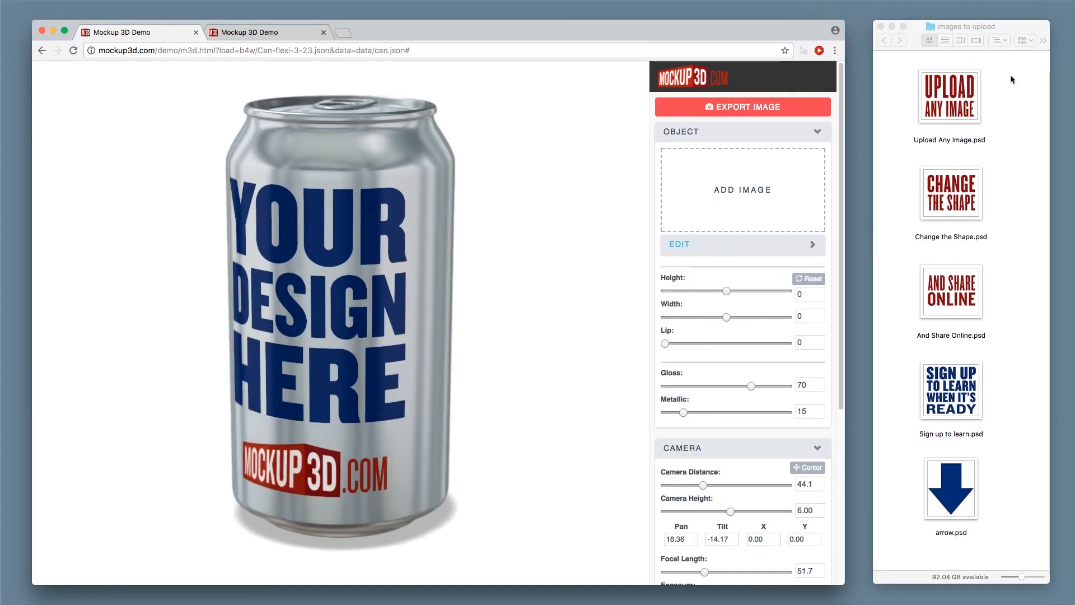
Step: In the Mockup 3D demo, place Upload Any Image.psd beside the YOUR DESIGN HERE artwork on the label and rotate the can towards it
click(740, 240)
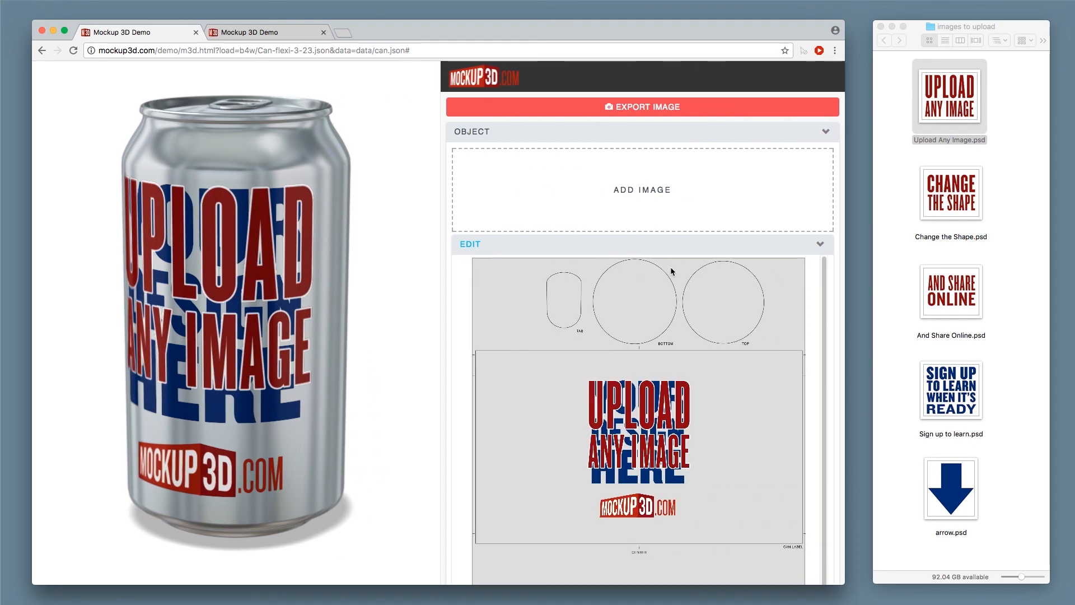
drag(647, 252, 710, 249)
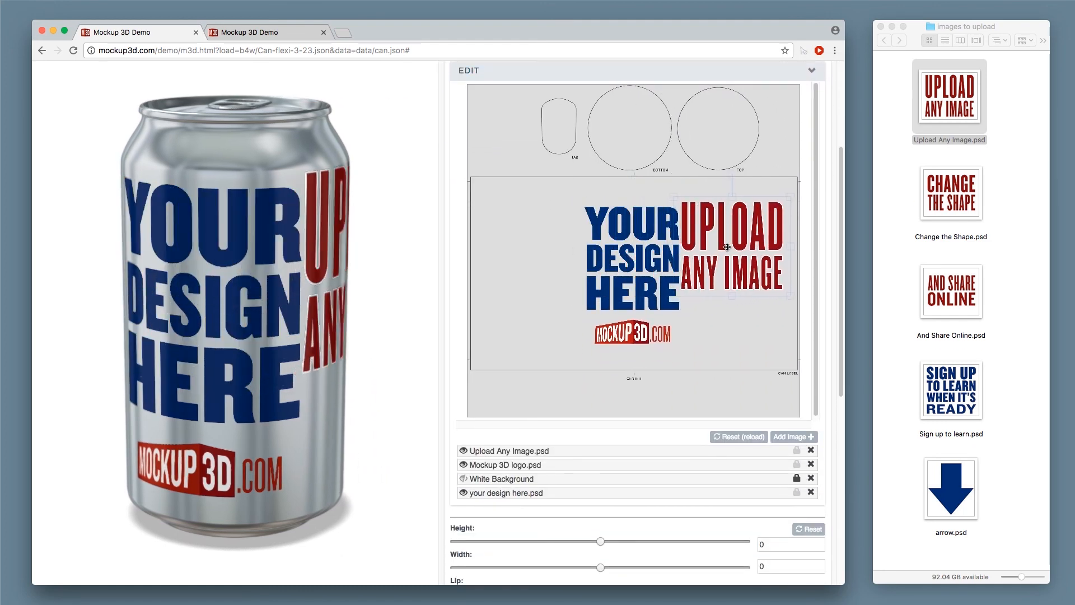
drag(374, 297, 247, 305)
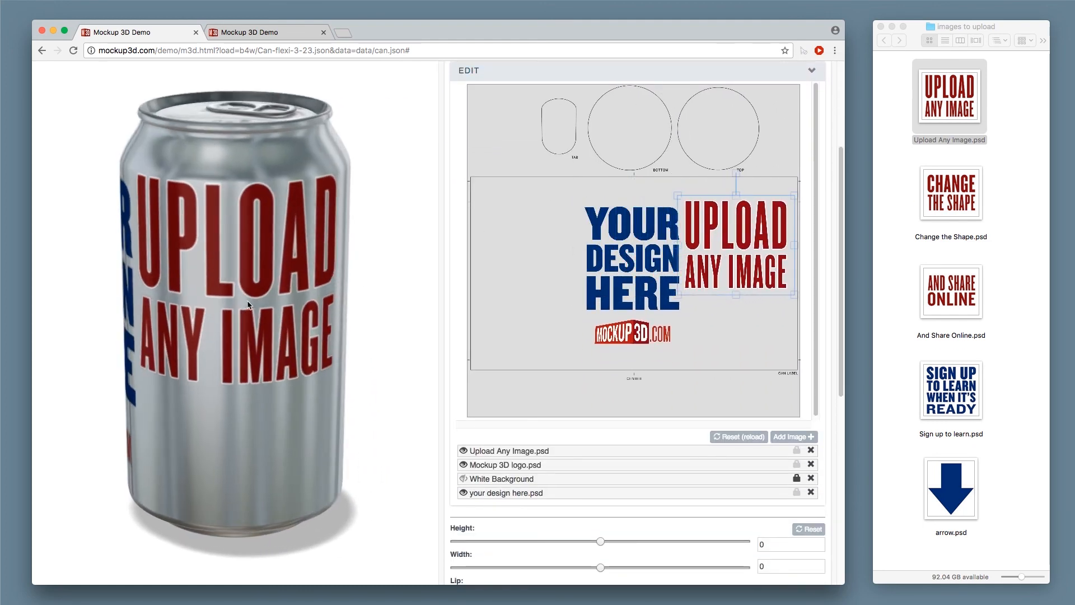